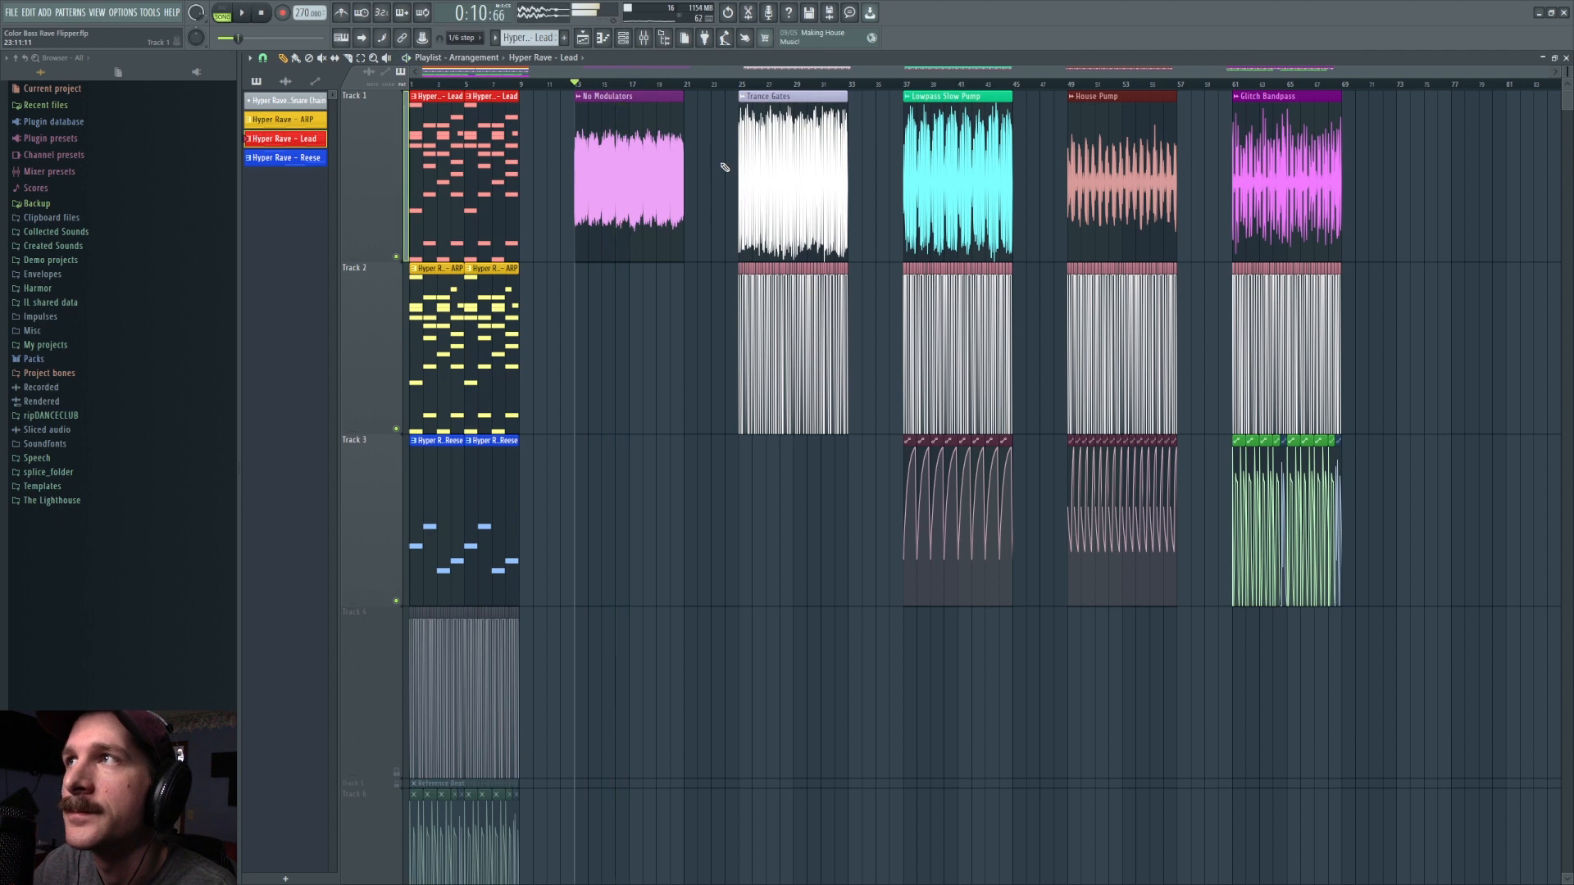
Step: Audition the Glitch Bandpass, House Pump, Lowpass Slow Pump and Trance Gates clips one after another from their start points
click(1236, 86)
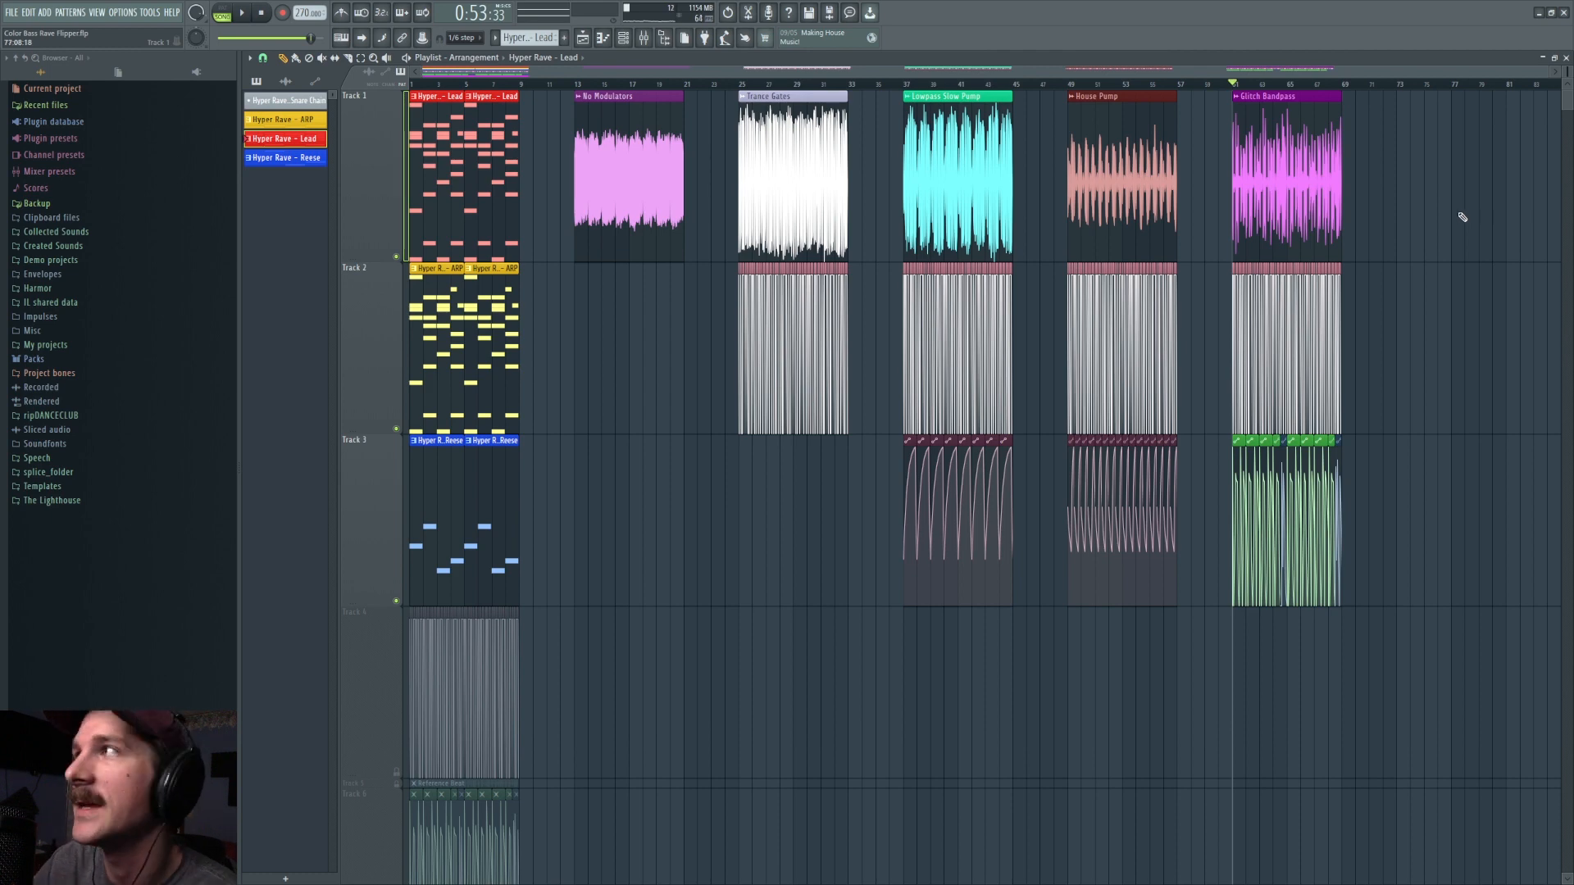
key(space)
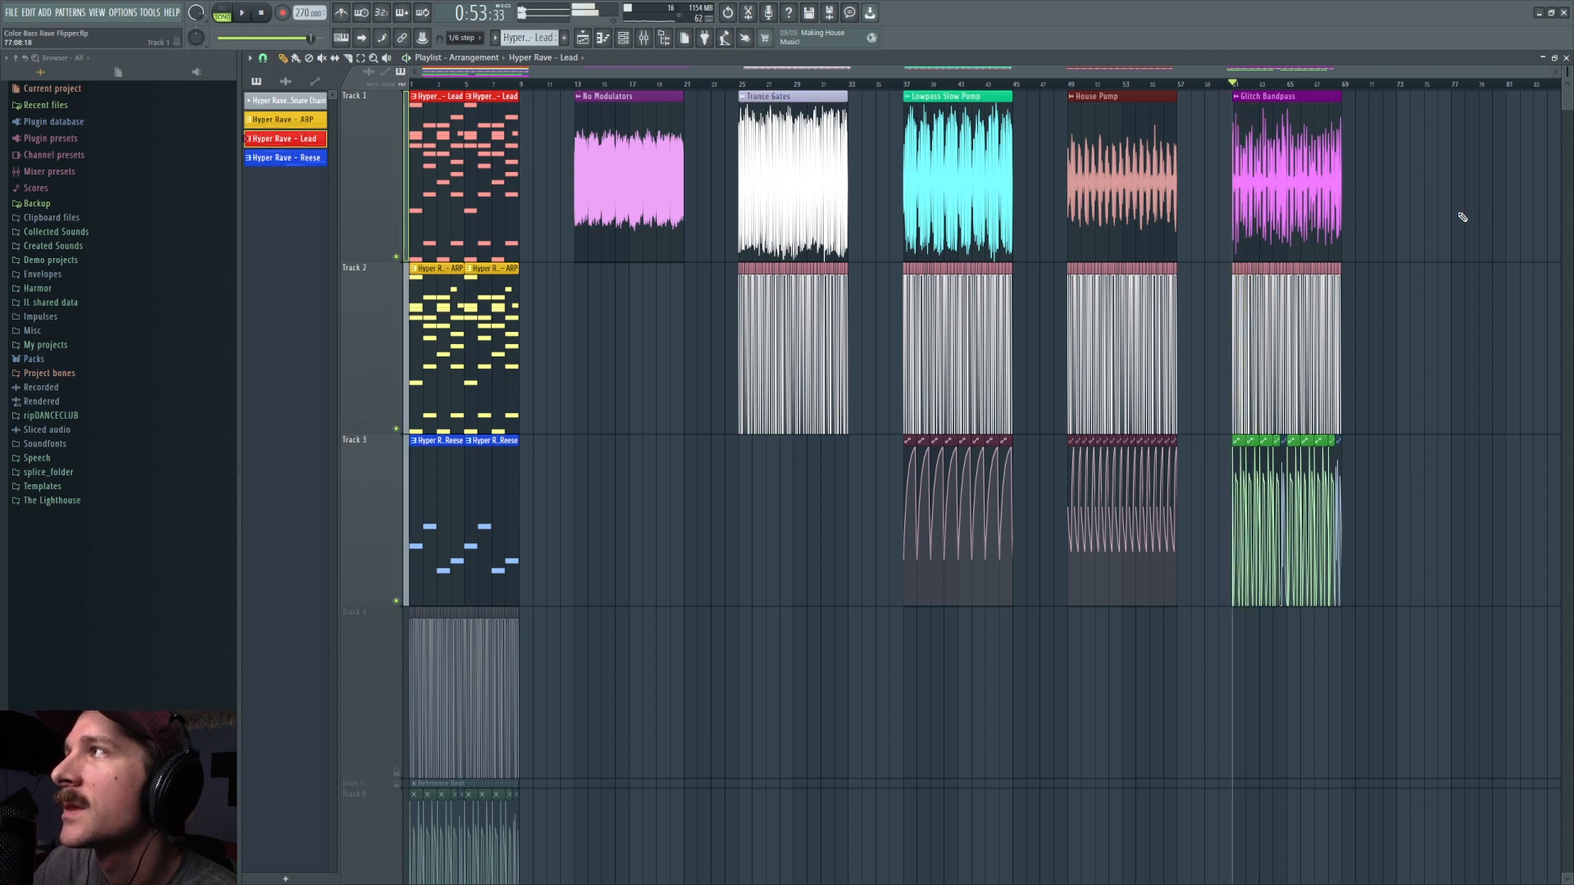
click(1070, 85)
key(space)
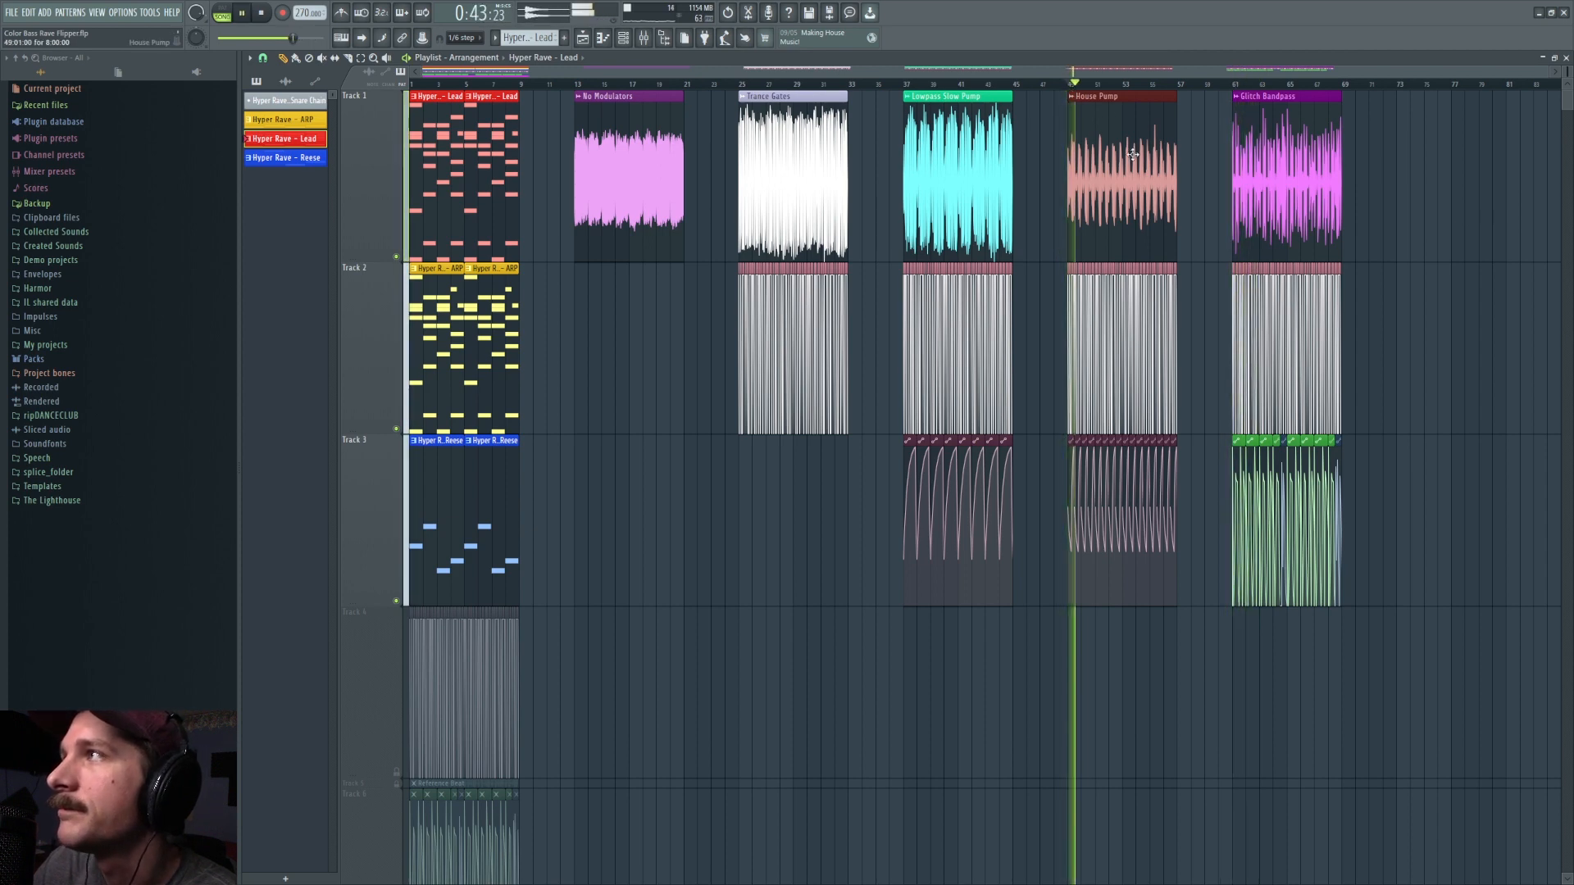
key(space)
click(907, 84)
key(space)
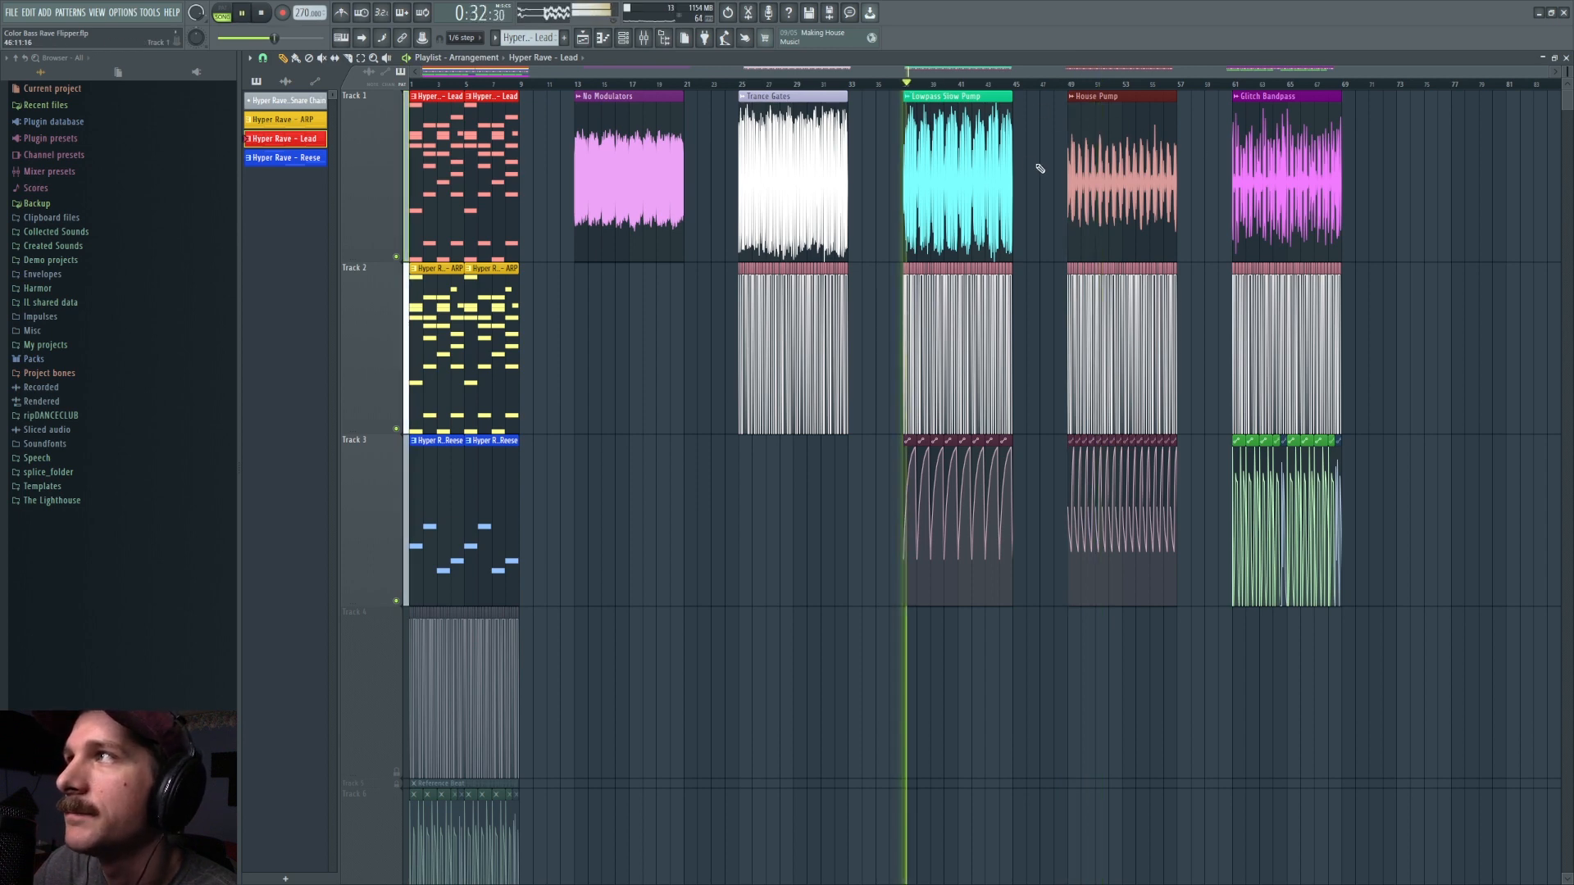
key(space)
click(743, 84)
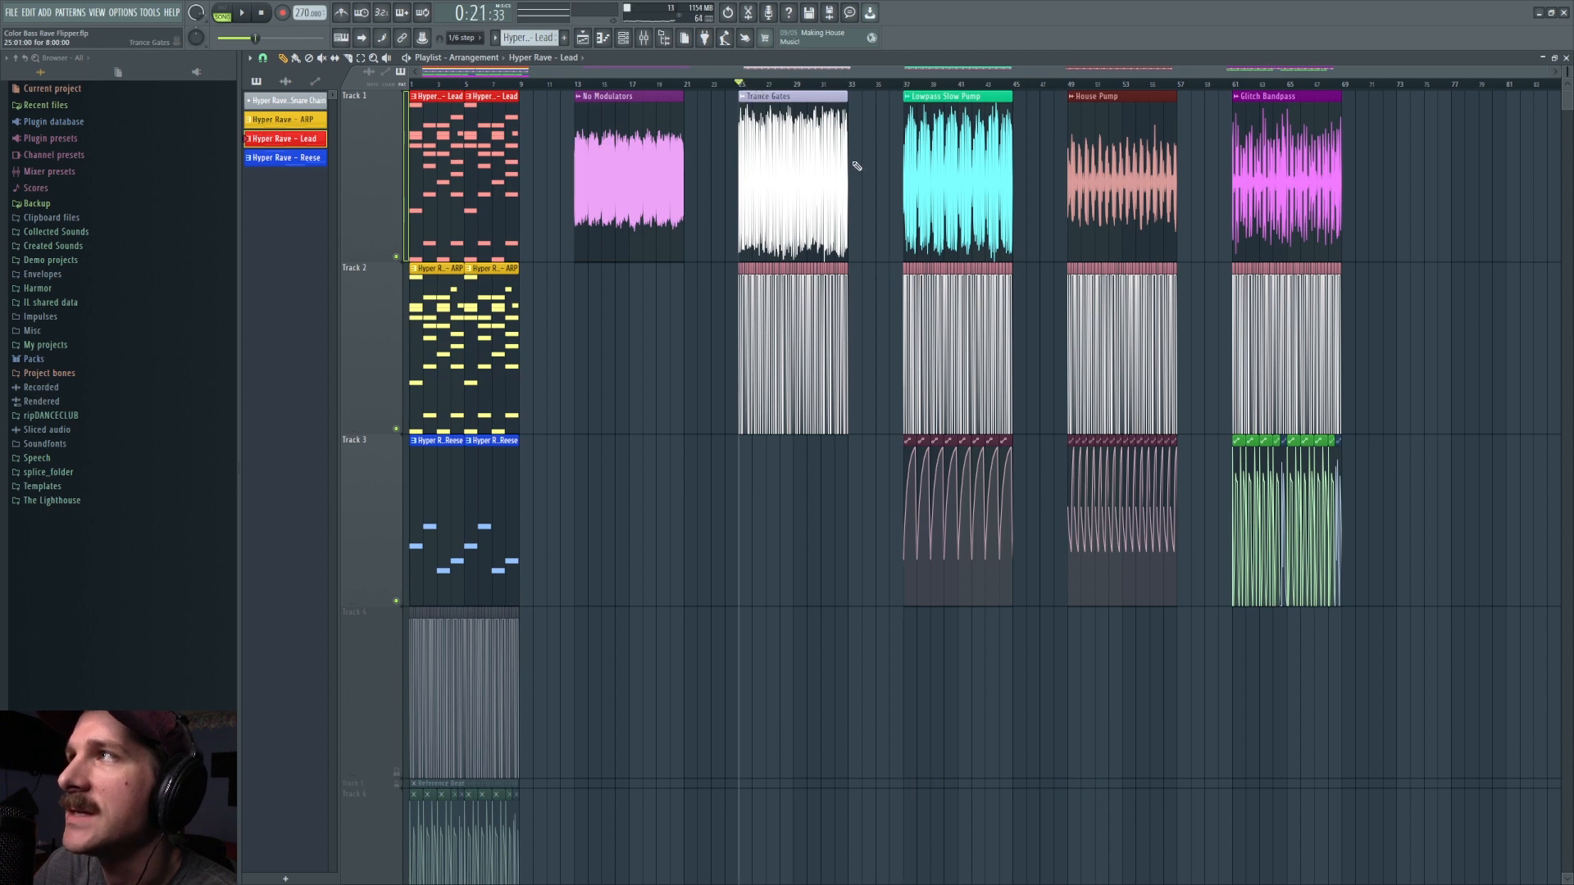
key(space)
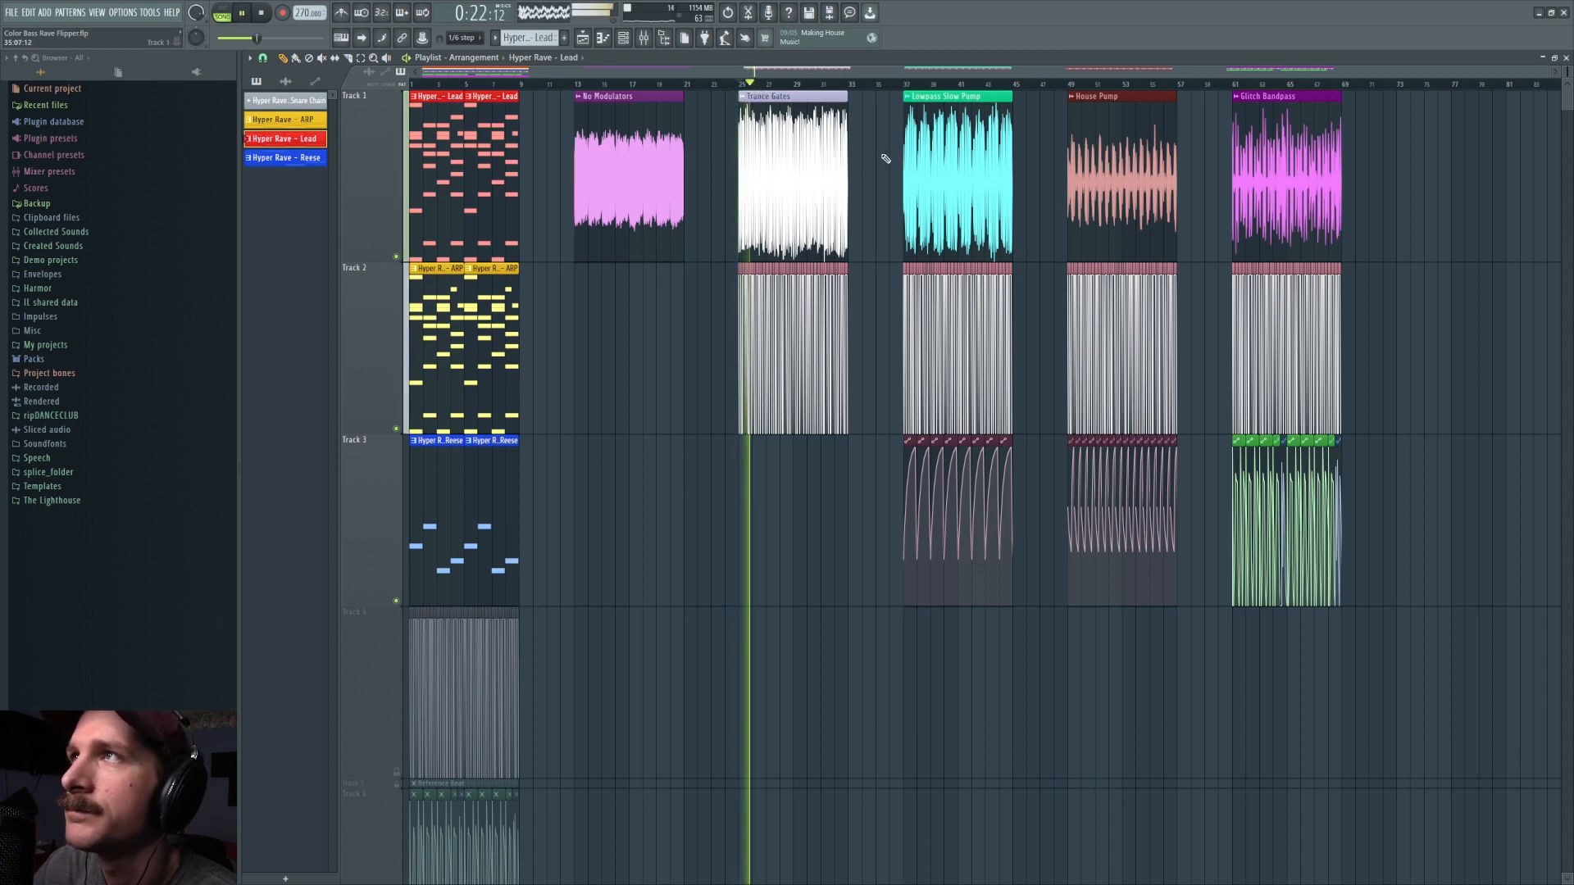
key(space)
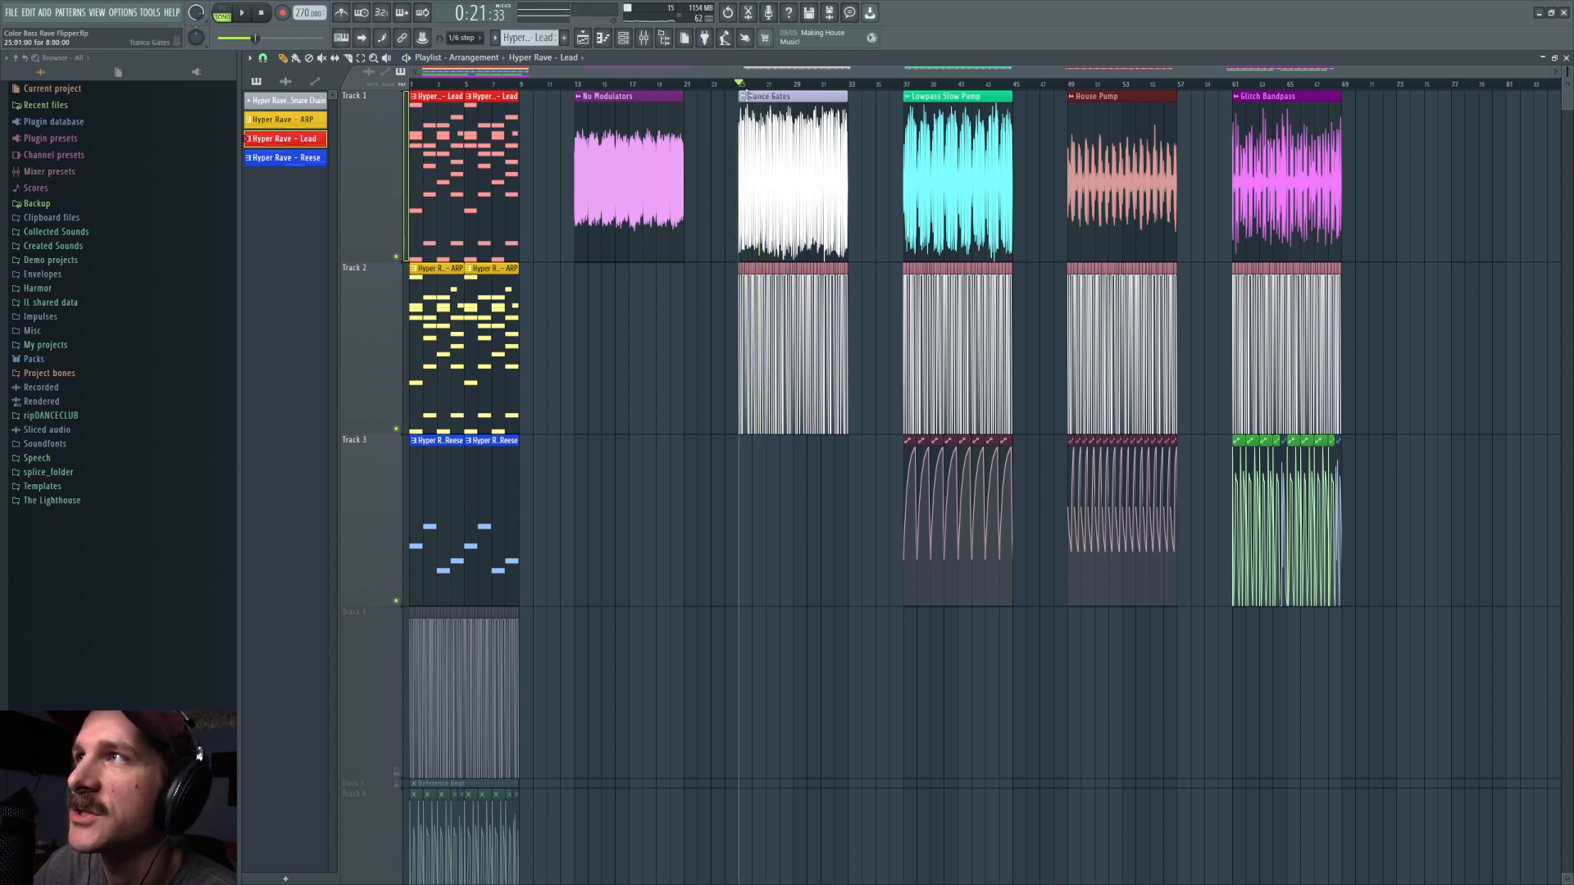
Step: Play the No Modulators clip from its beginning and return the playhead to the start of the arrangement
scroll(653, 76, up, 2)
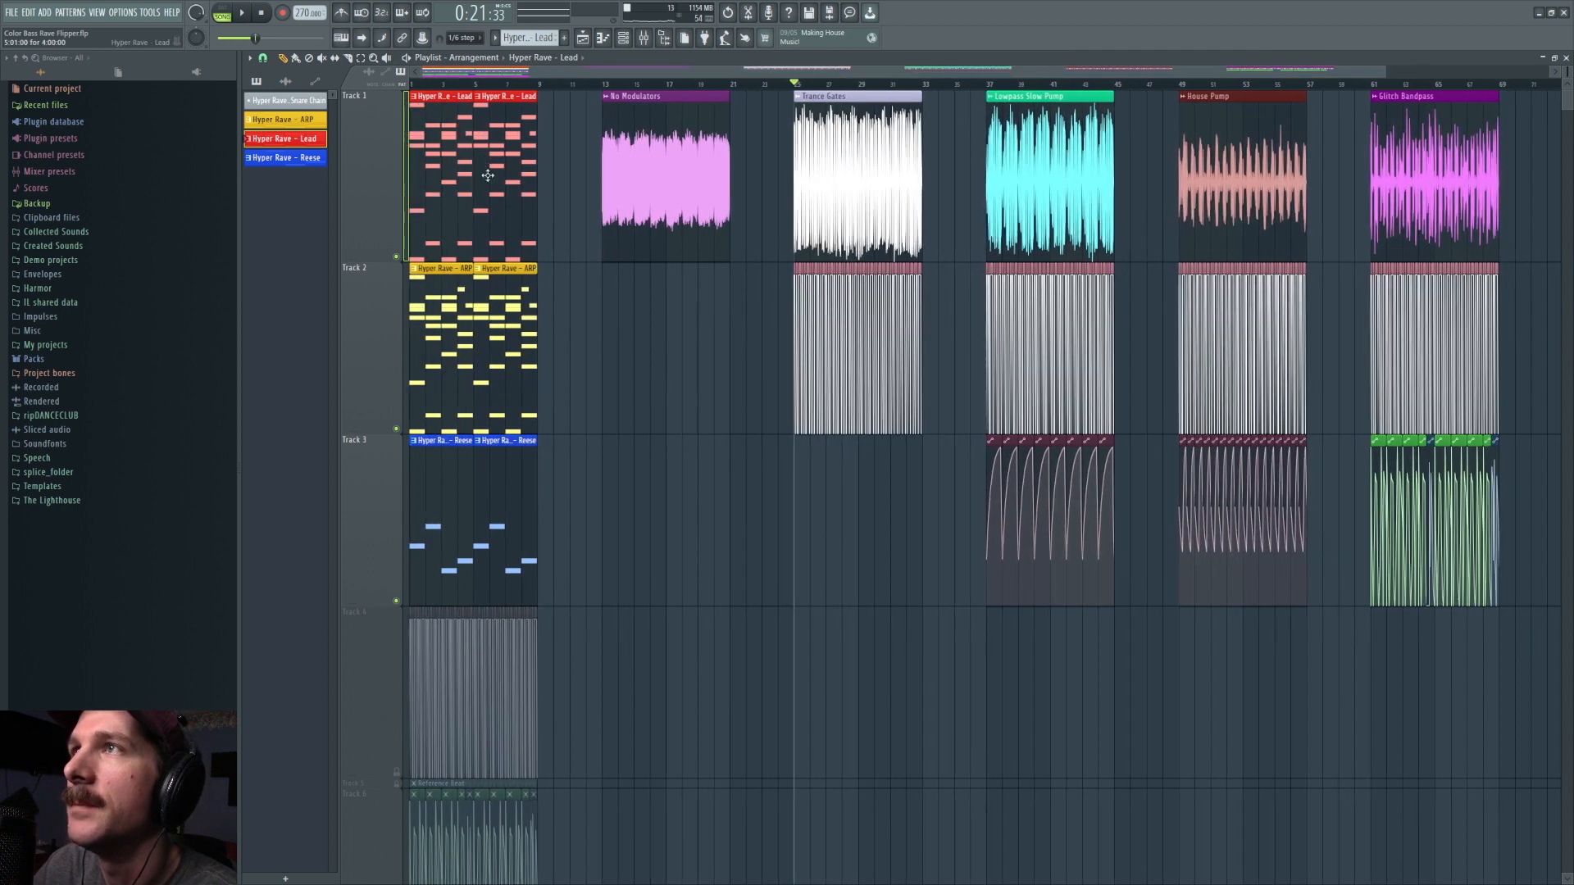
click(413, 84)
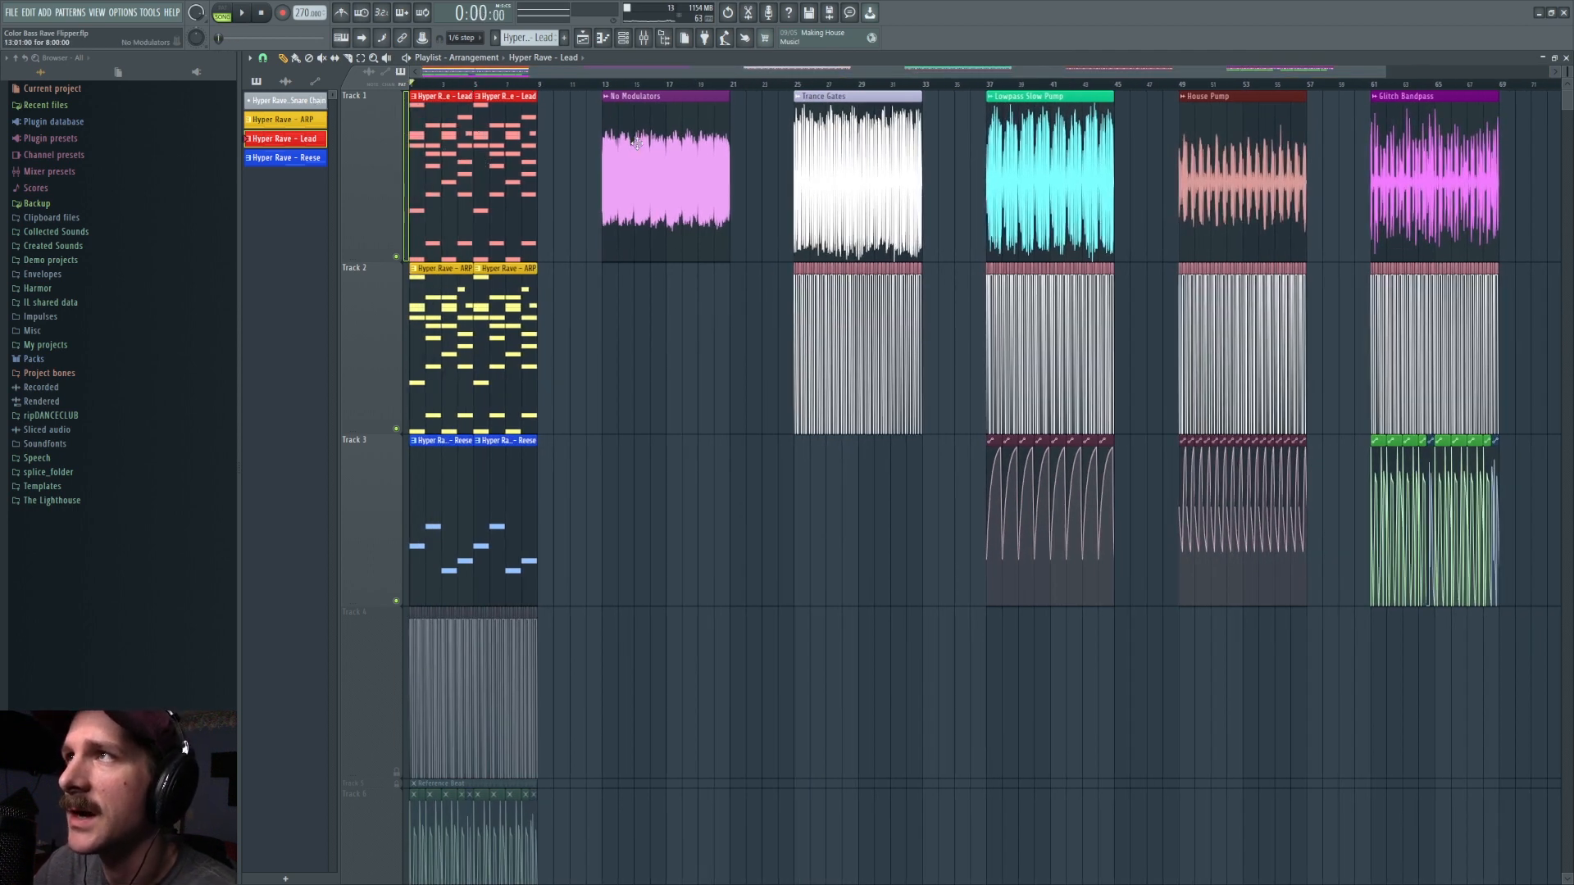
click(600, 83)
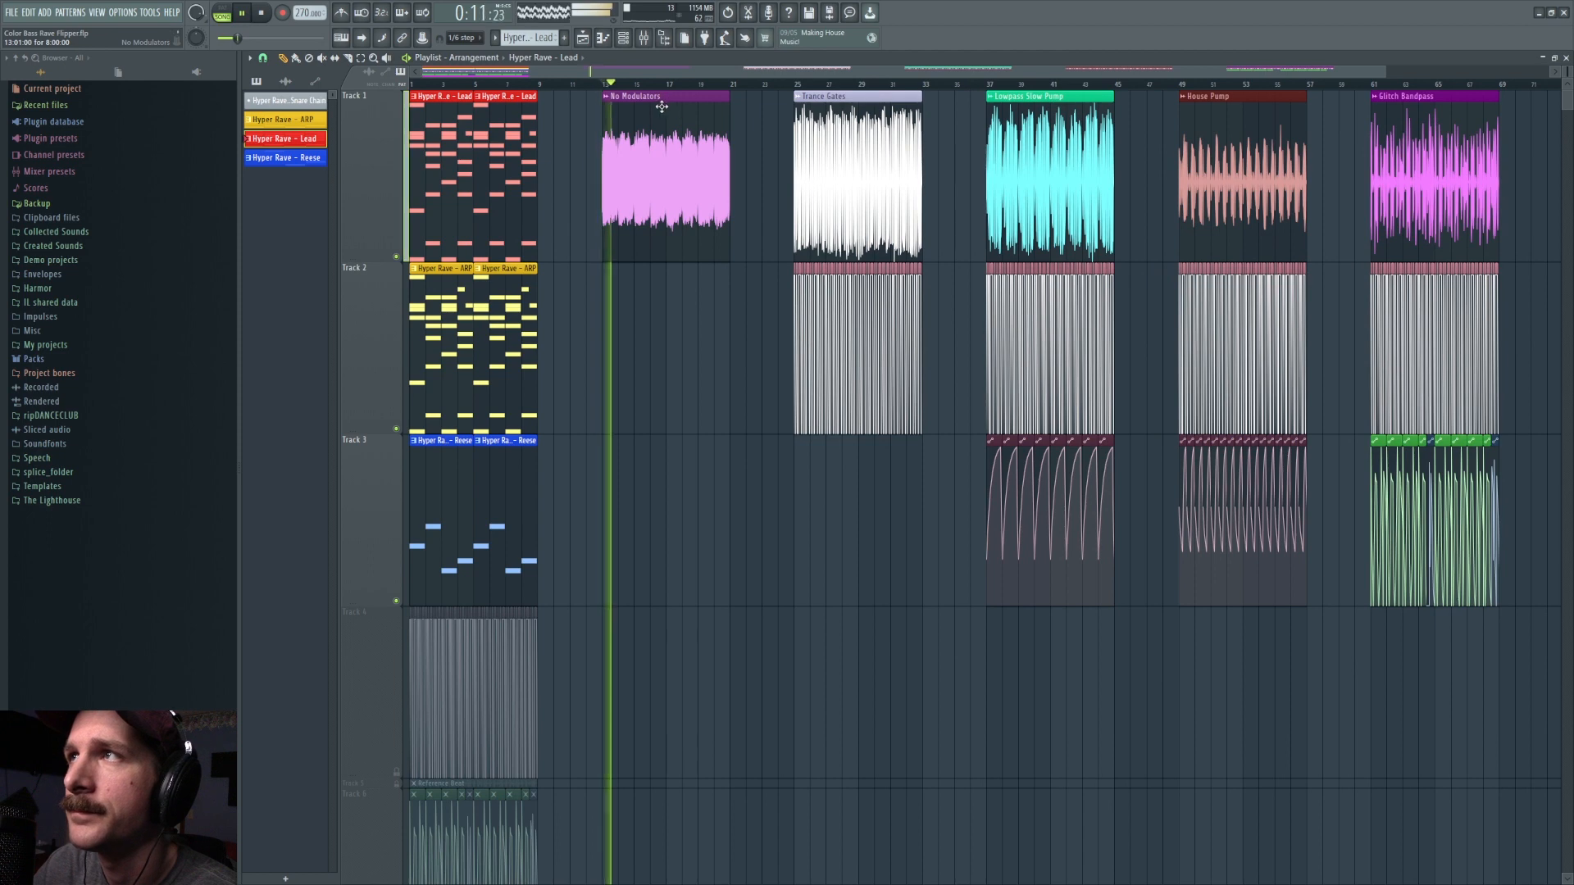
click(413, 85)
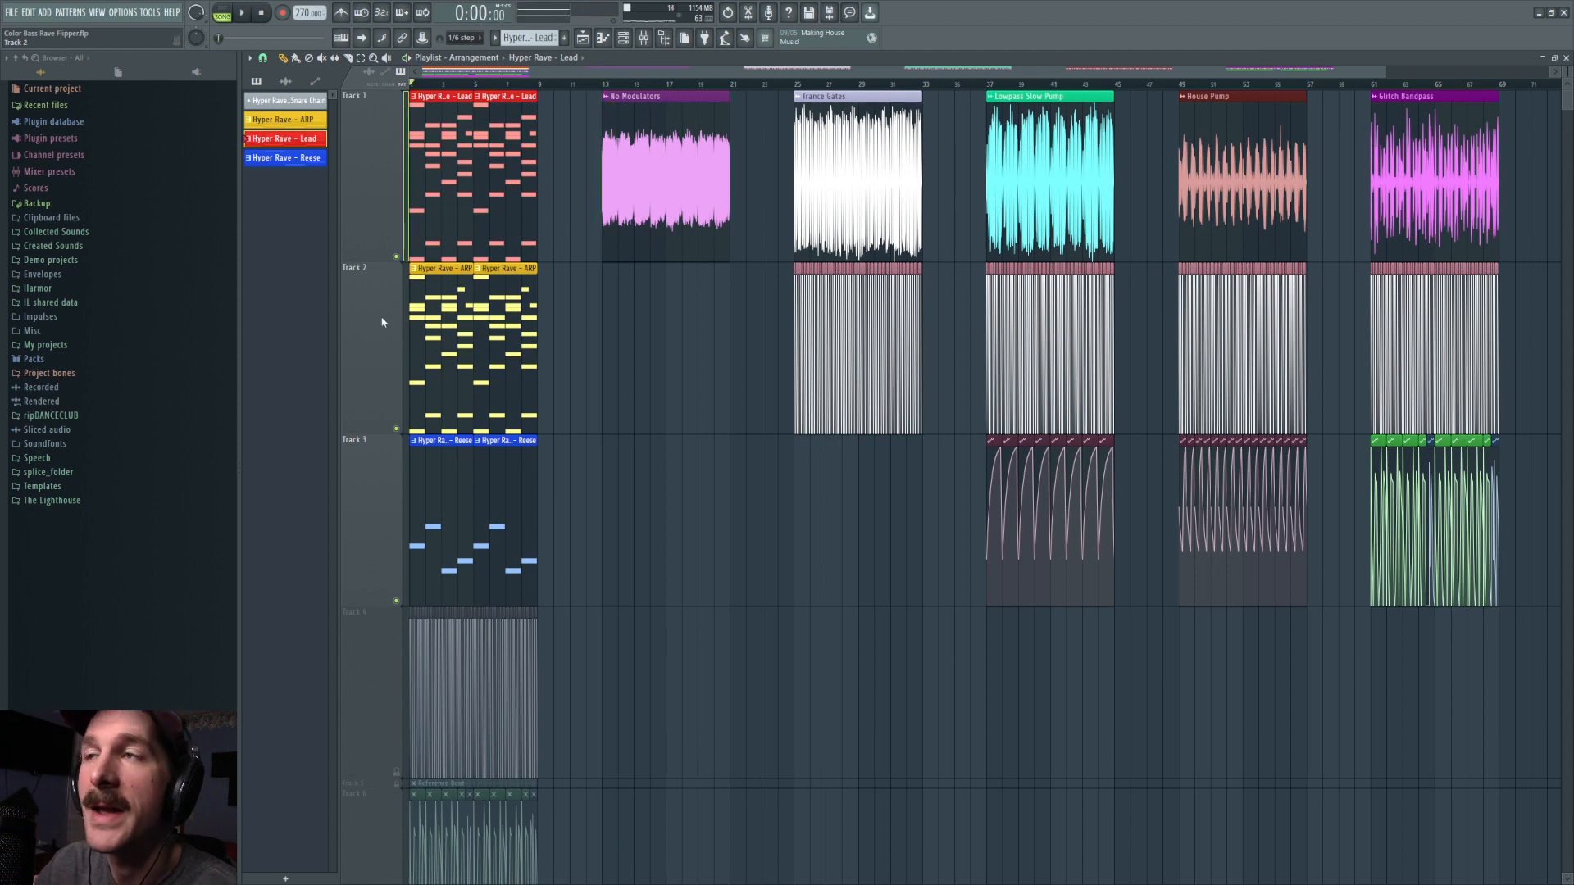
Step: Mute tracks 2 and 3 to play the Lead pattern alone, and inspect the Lead channel's PoiZone synth
click(623, 38)
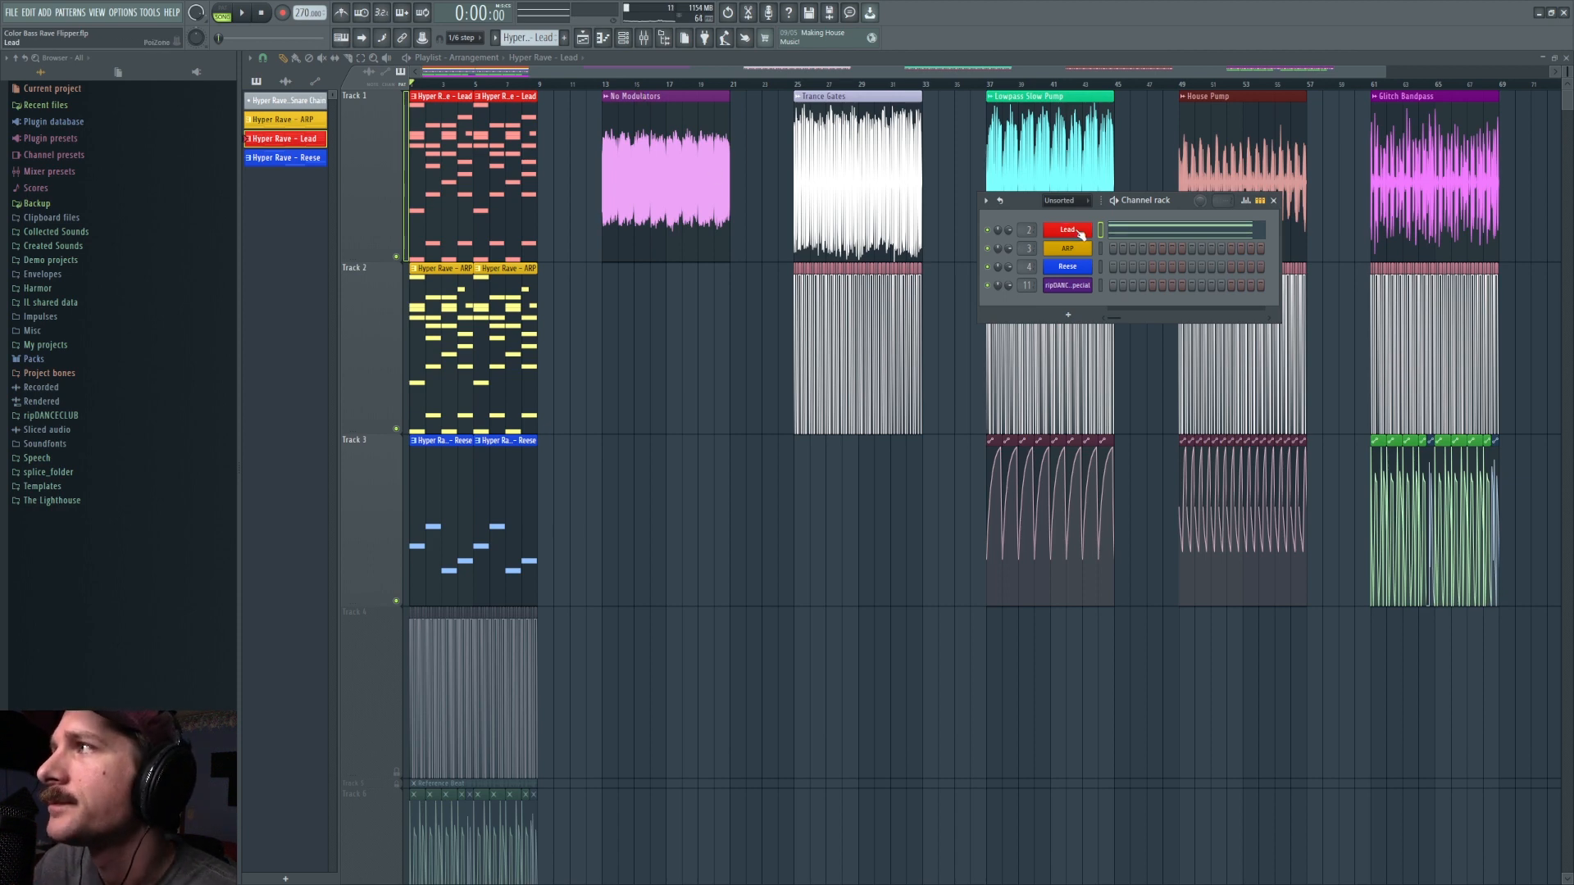
click(396, 428)
click(396, 601)
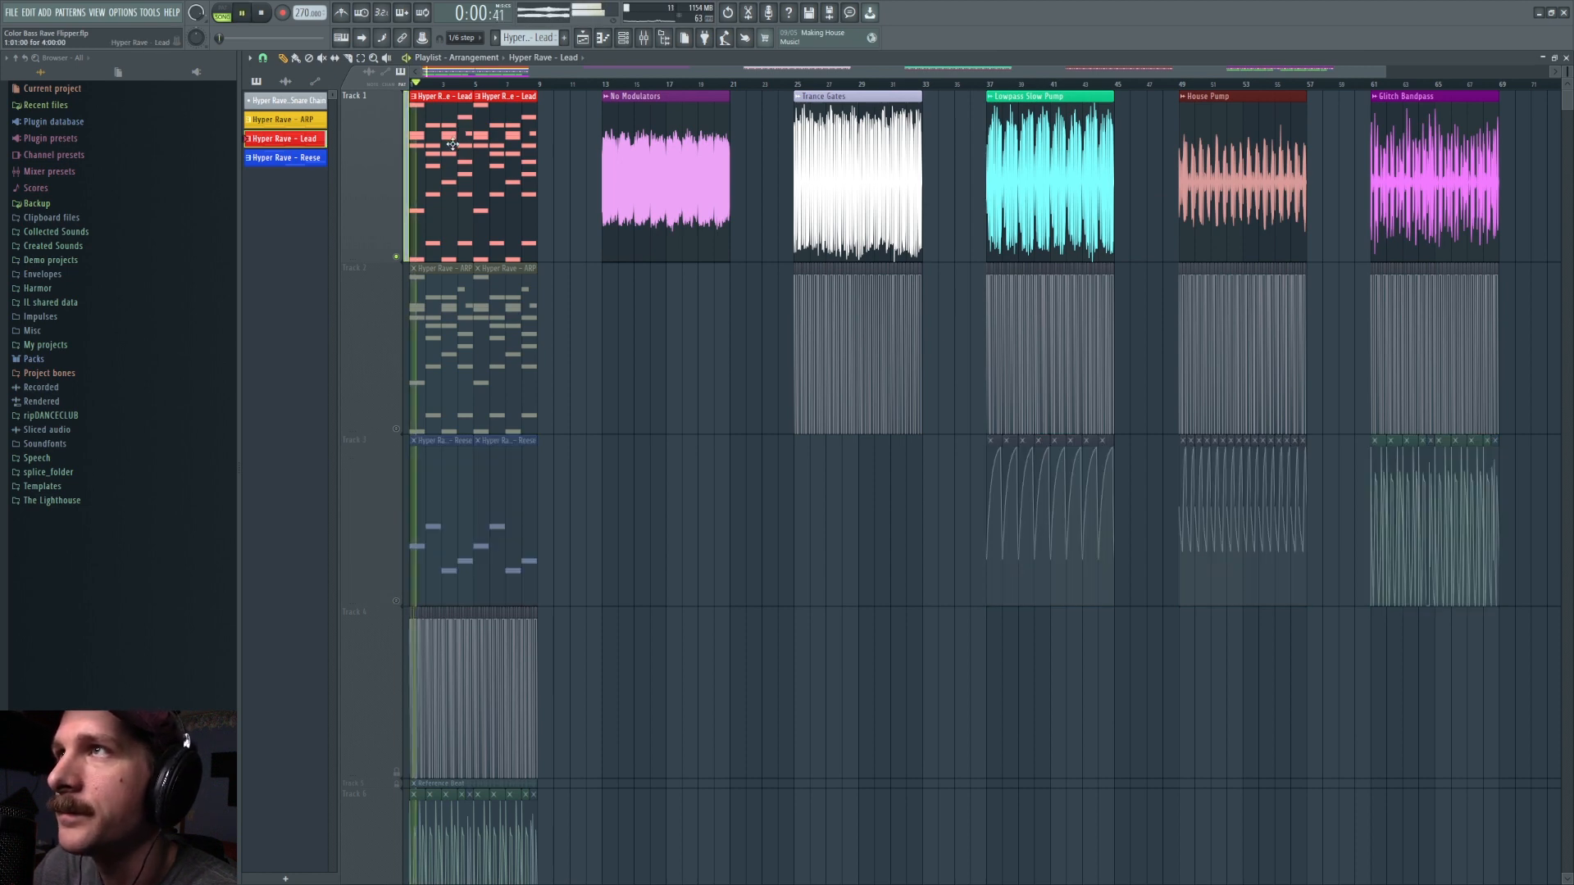
click(624, 41)
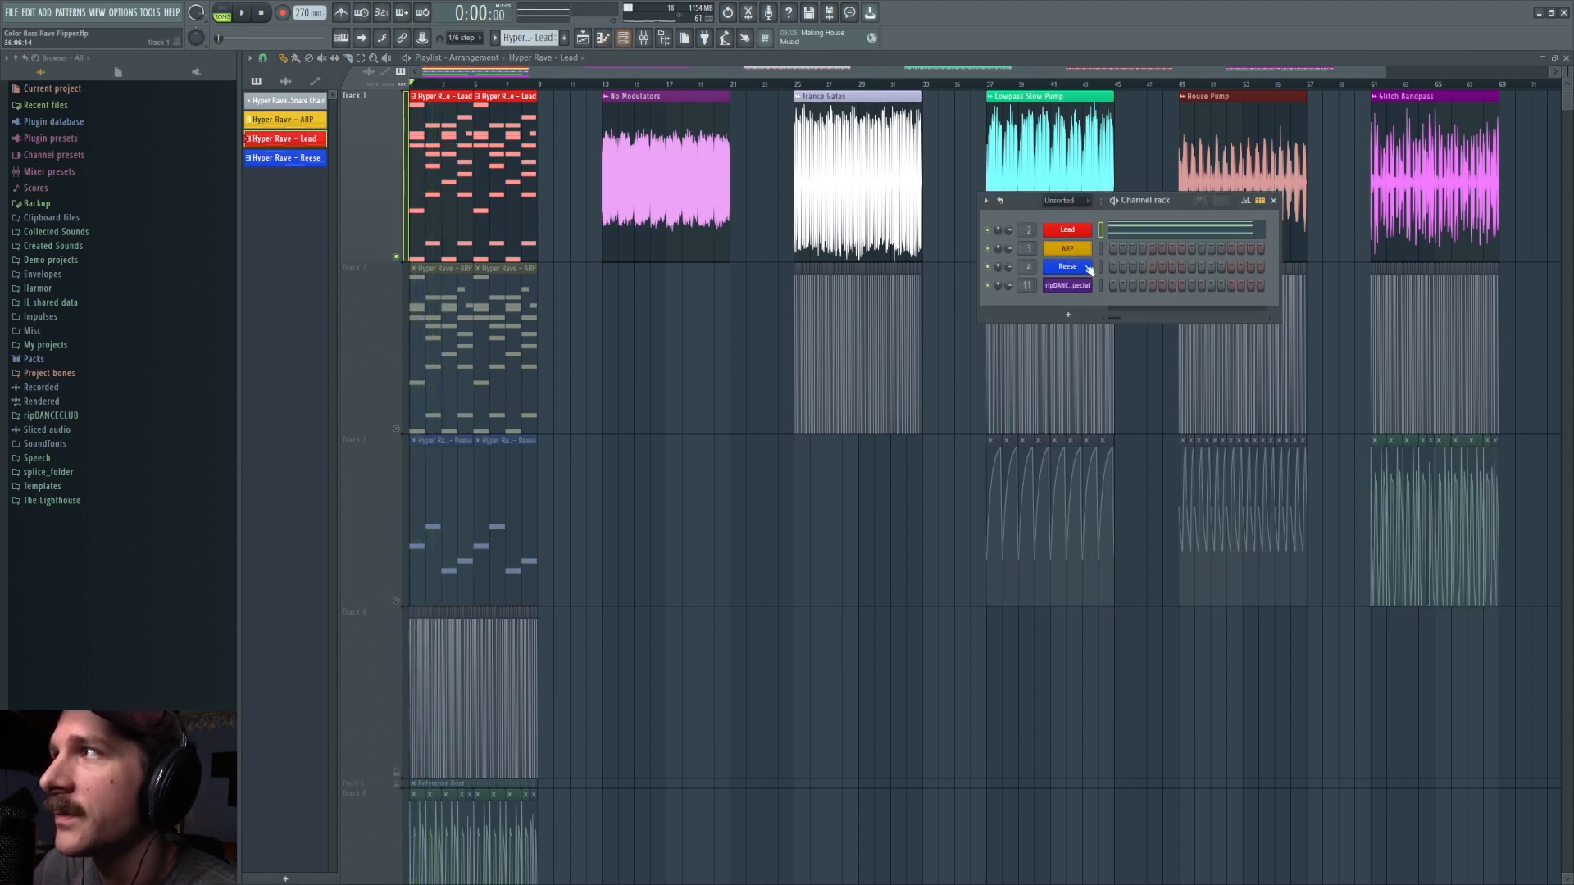
click(1066, 232)
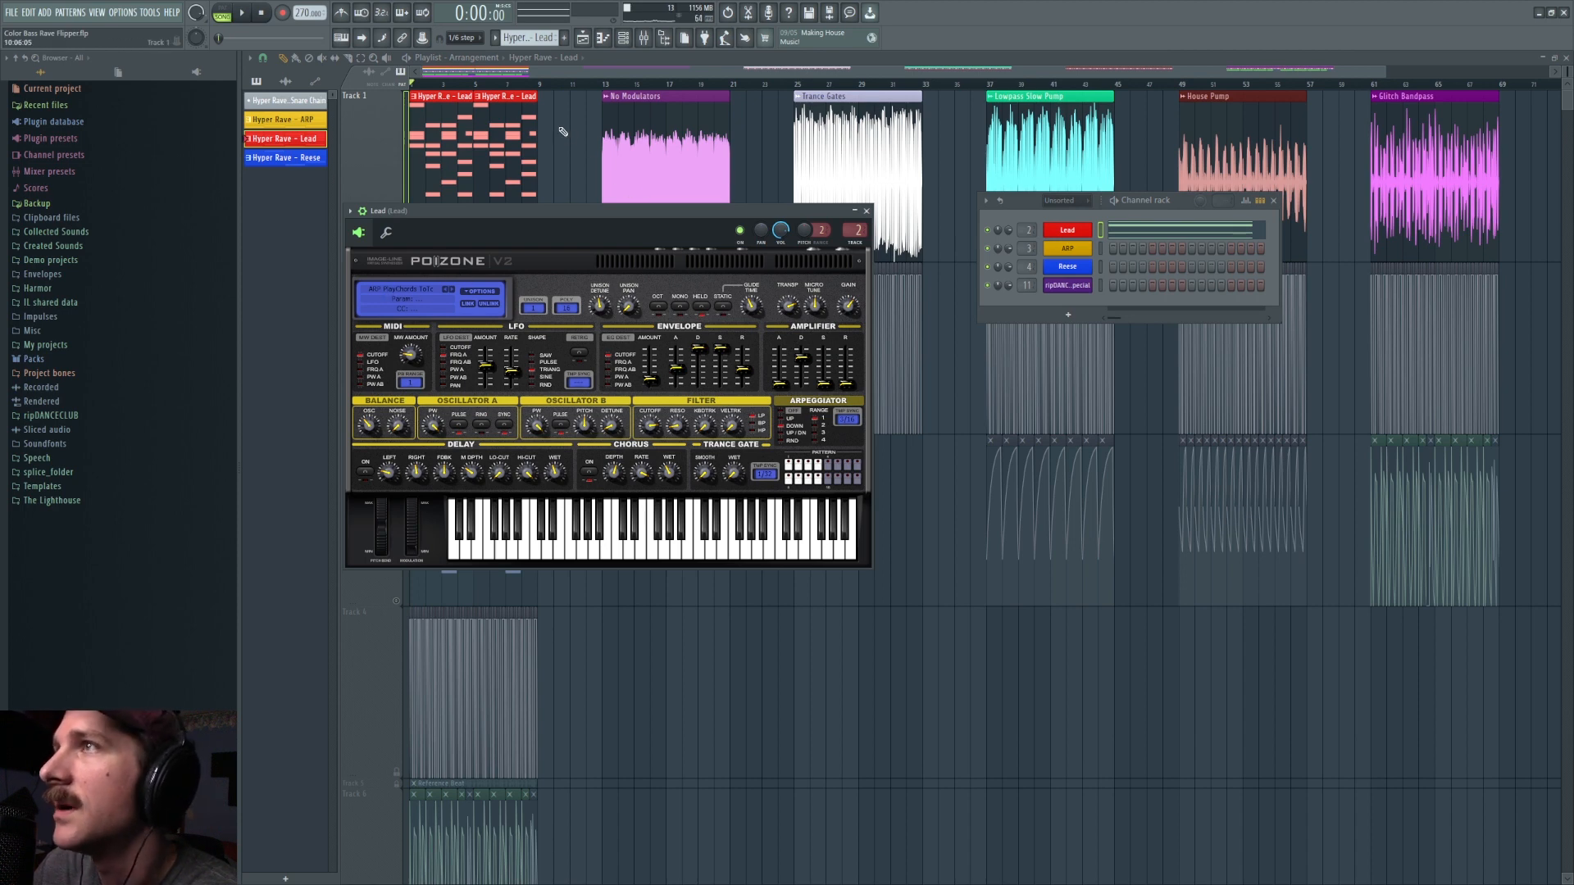
key(F12)
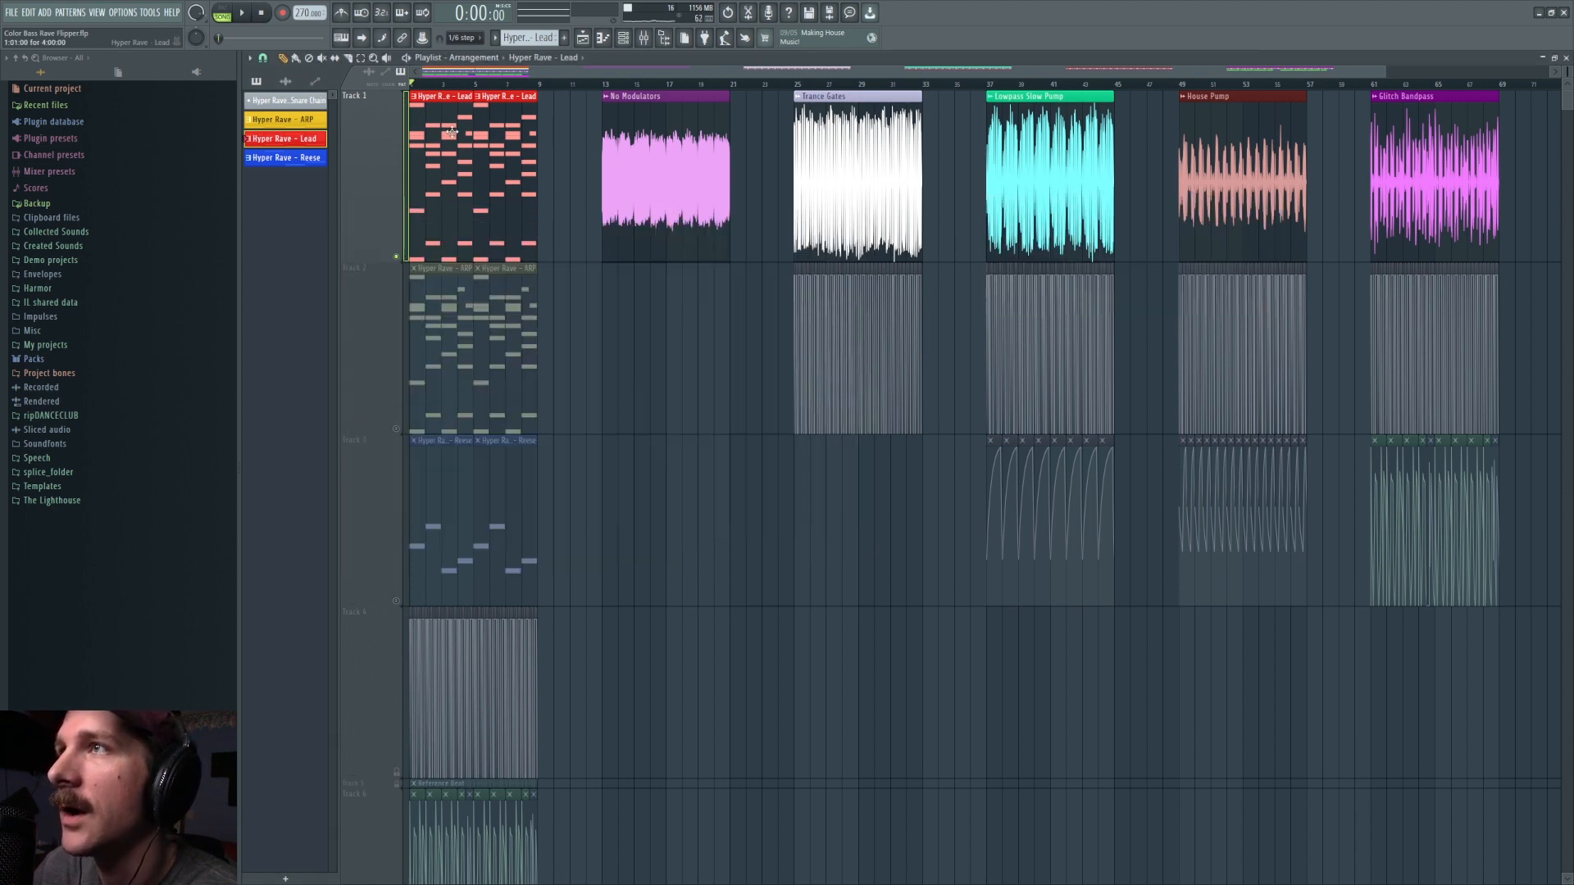
Step: Isolate the ARP pattern by unmuting track 2 and muting track 1, play it, and inspect its PoiZone synth
click(397, 429)
click(396, 256)
key(space)
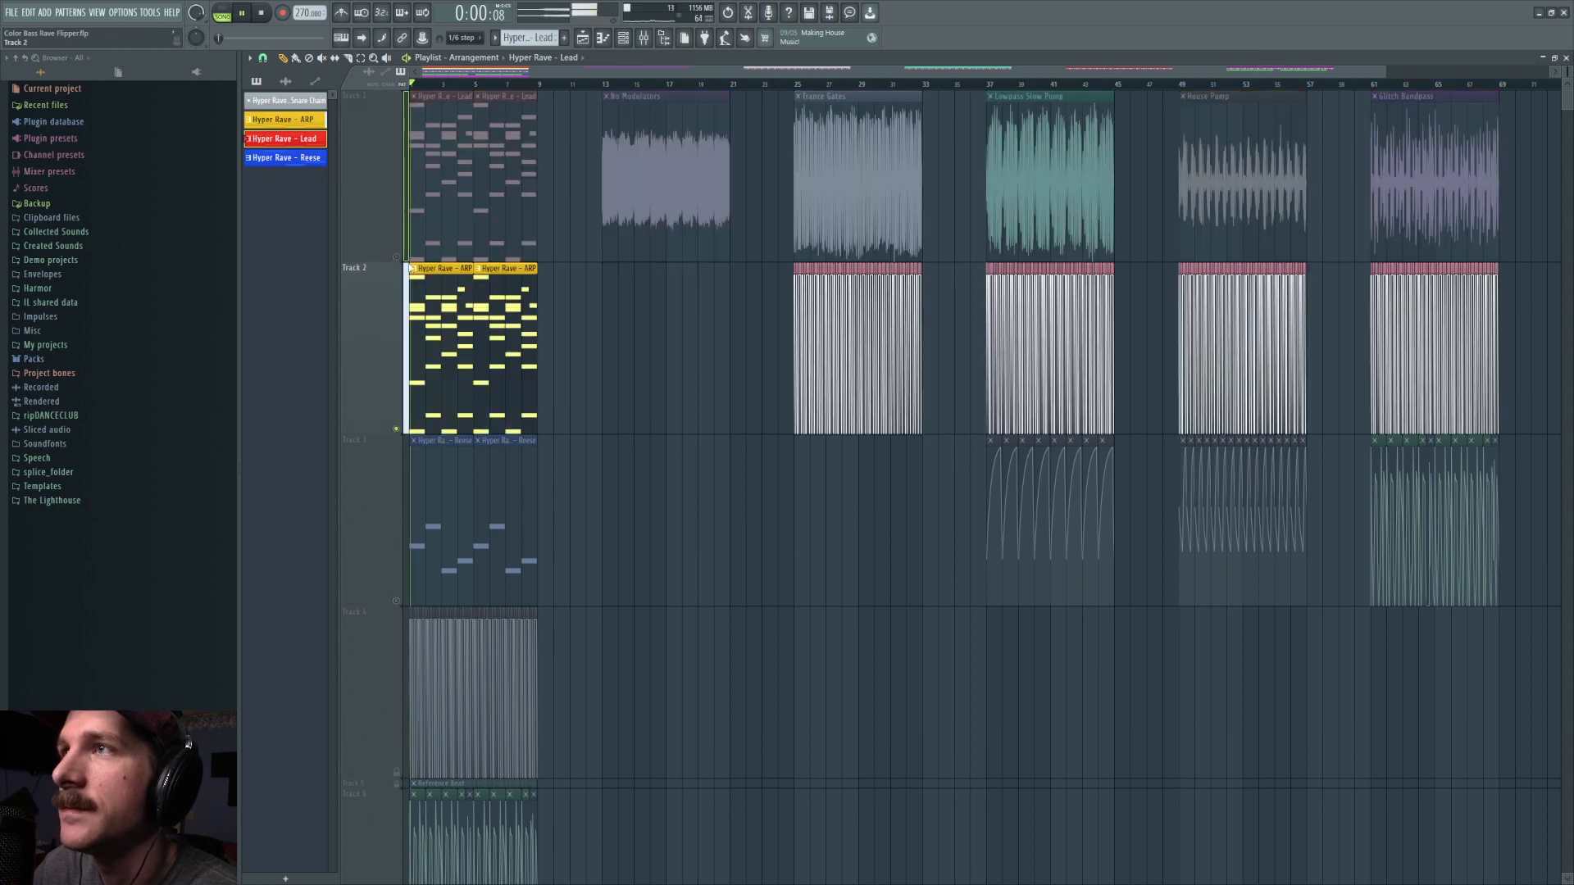
key(space)
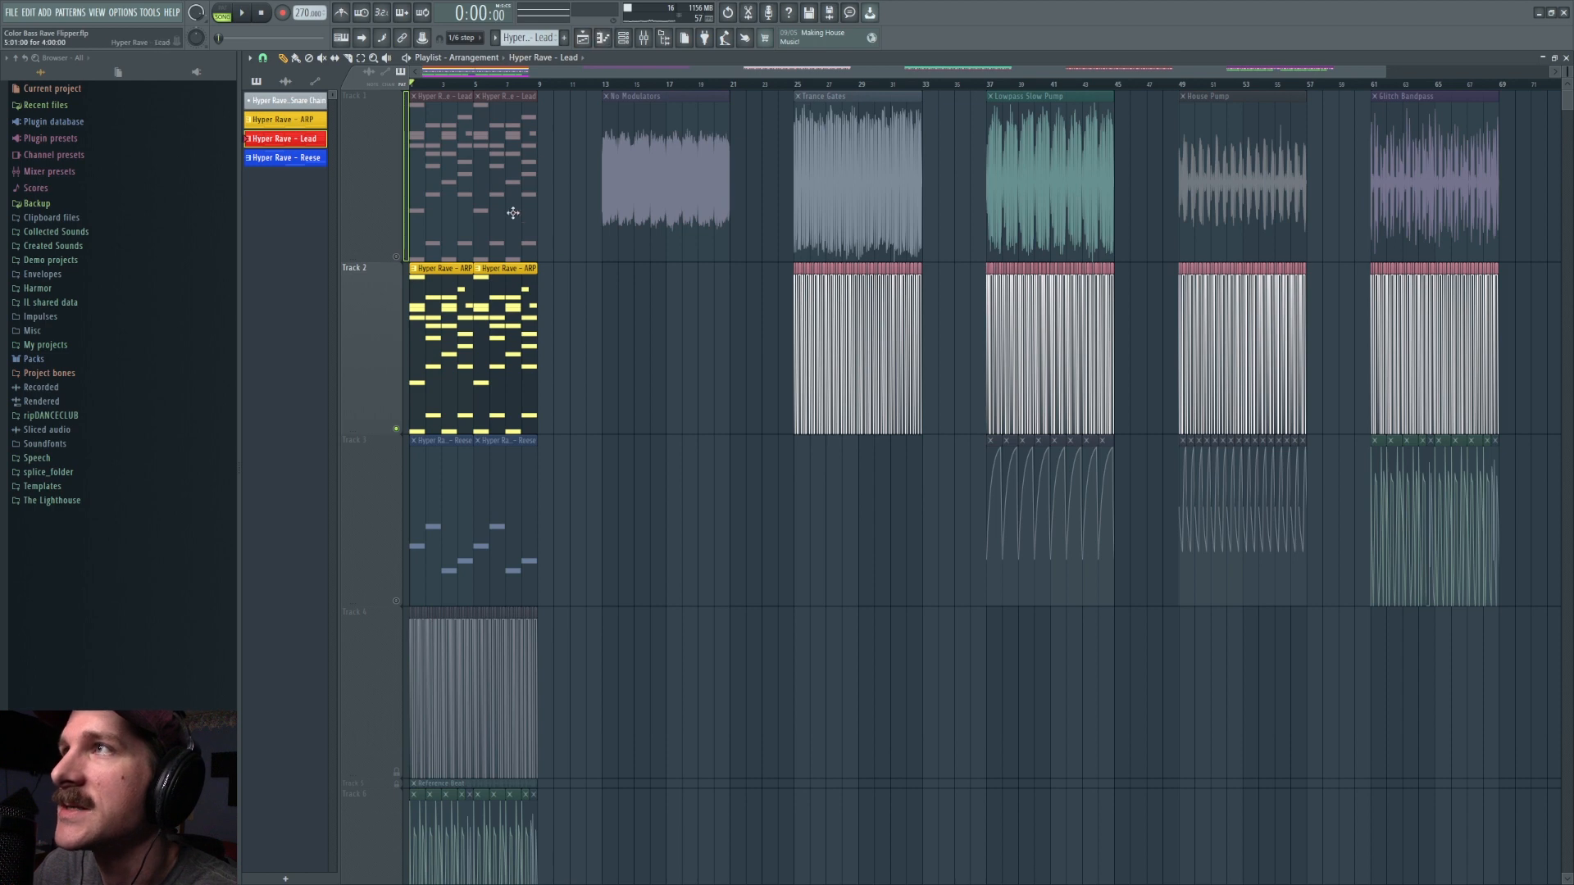
click(459, 326)
key(F6)
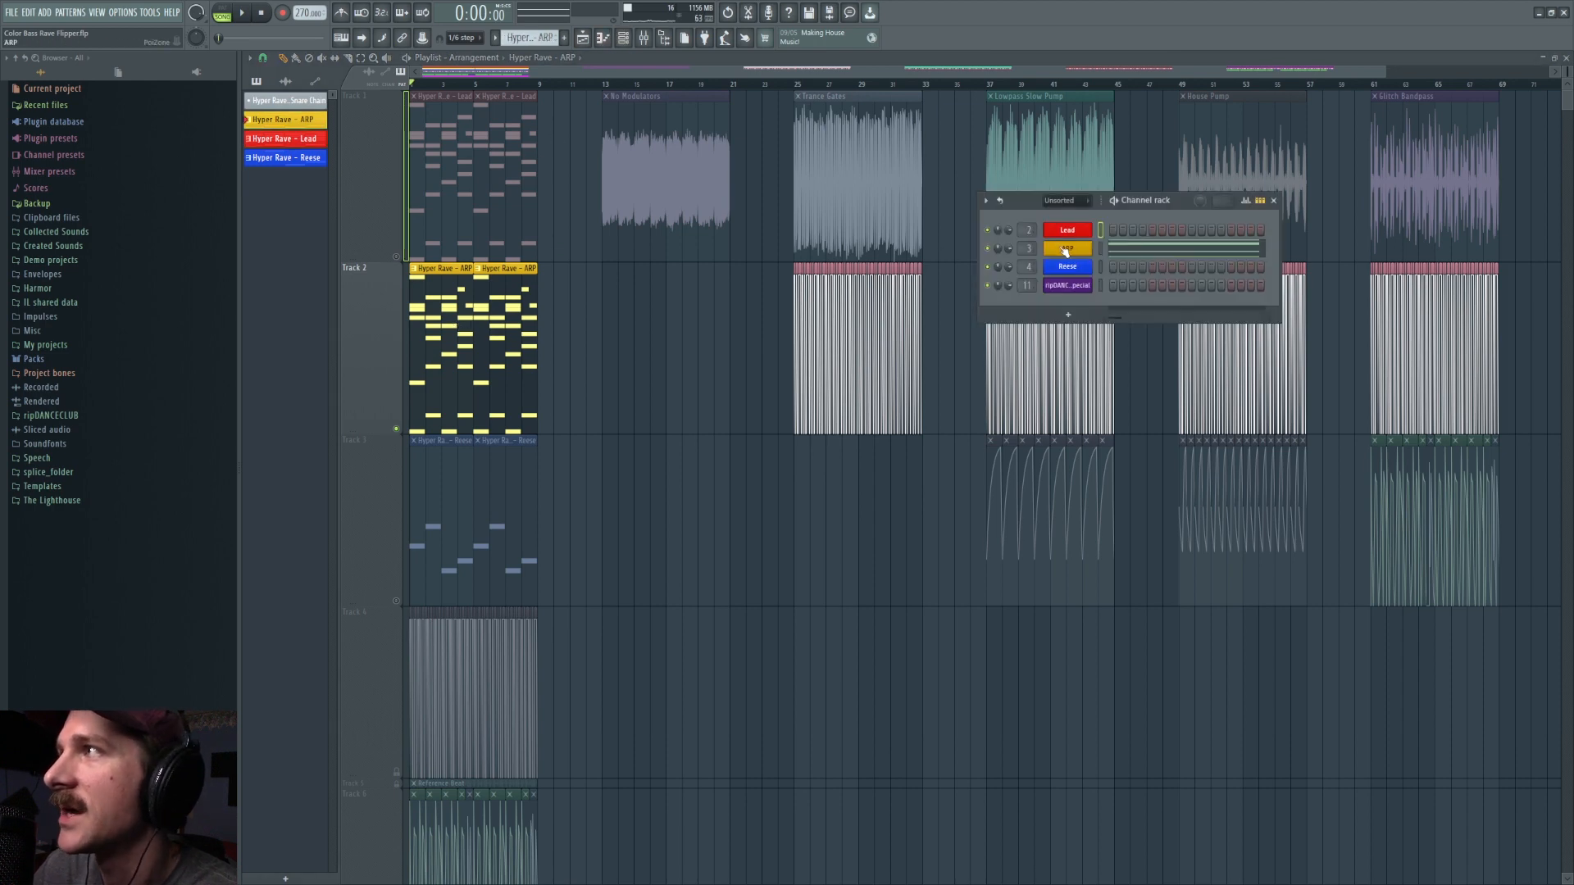
click(1065, 249)
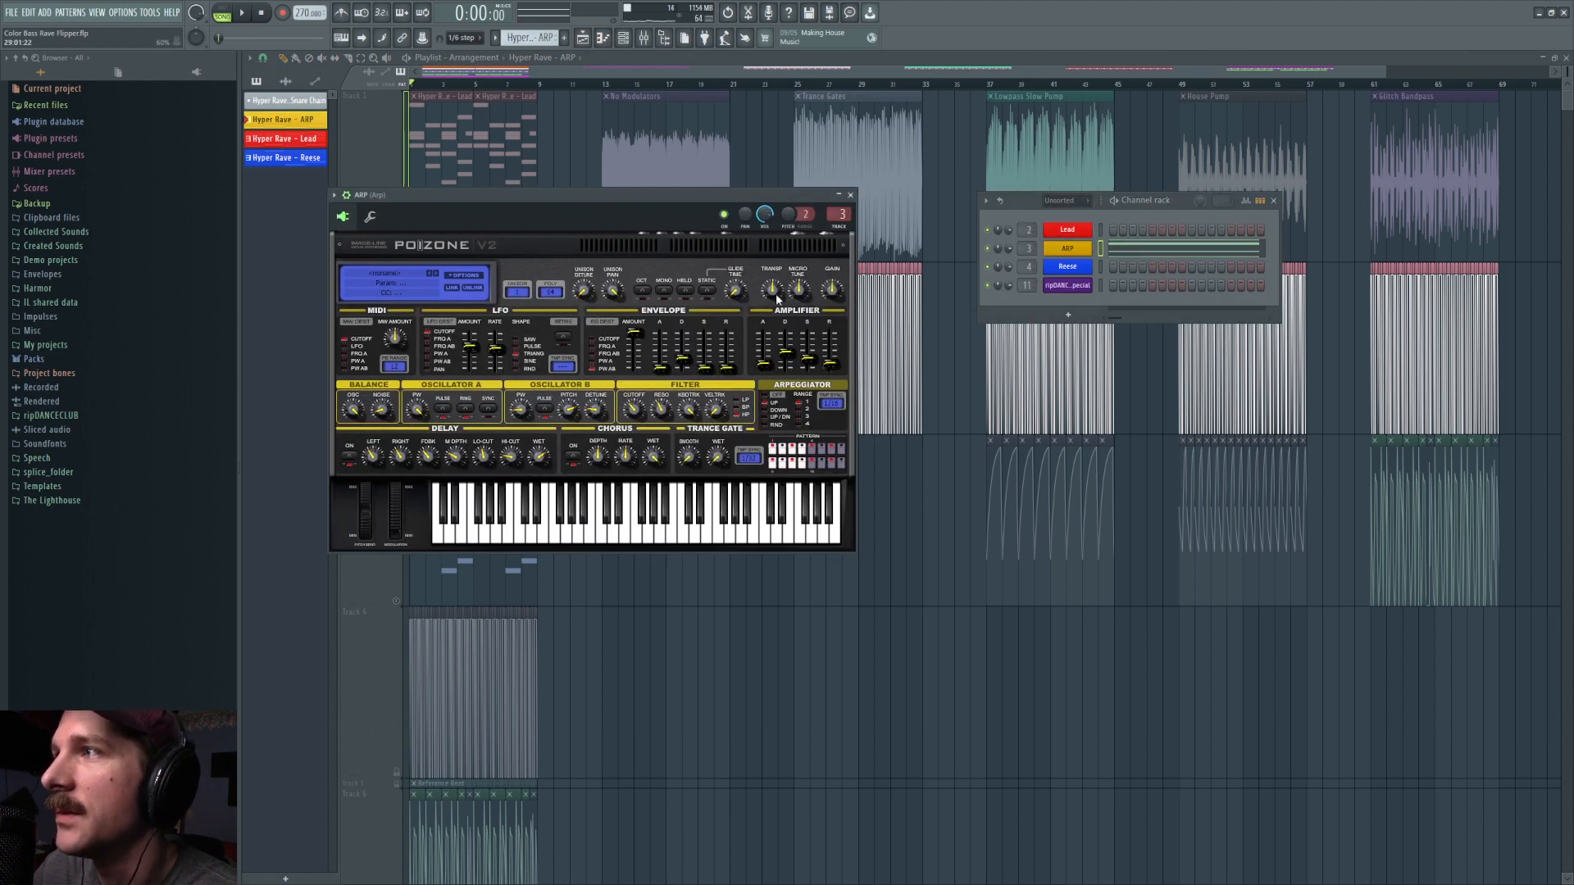
key(F12)
Step: Isolate the Reese pattern on track 3, inspect its sampler channel settings, and play it alone
click(396, 600)
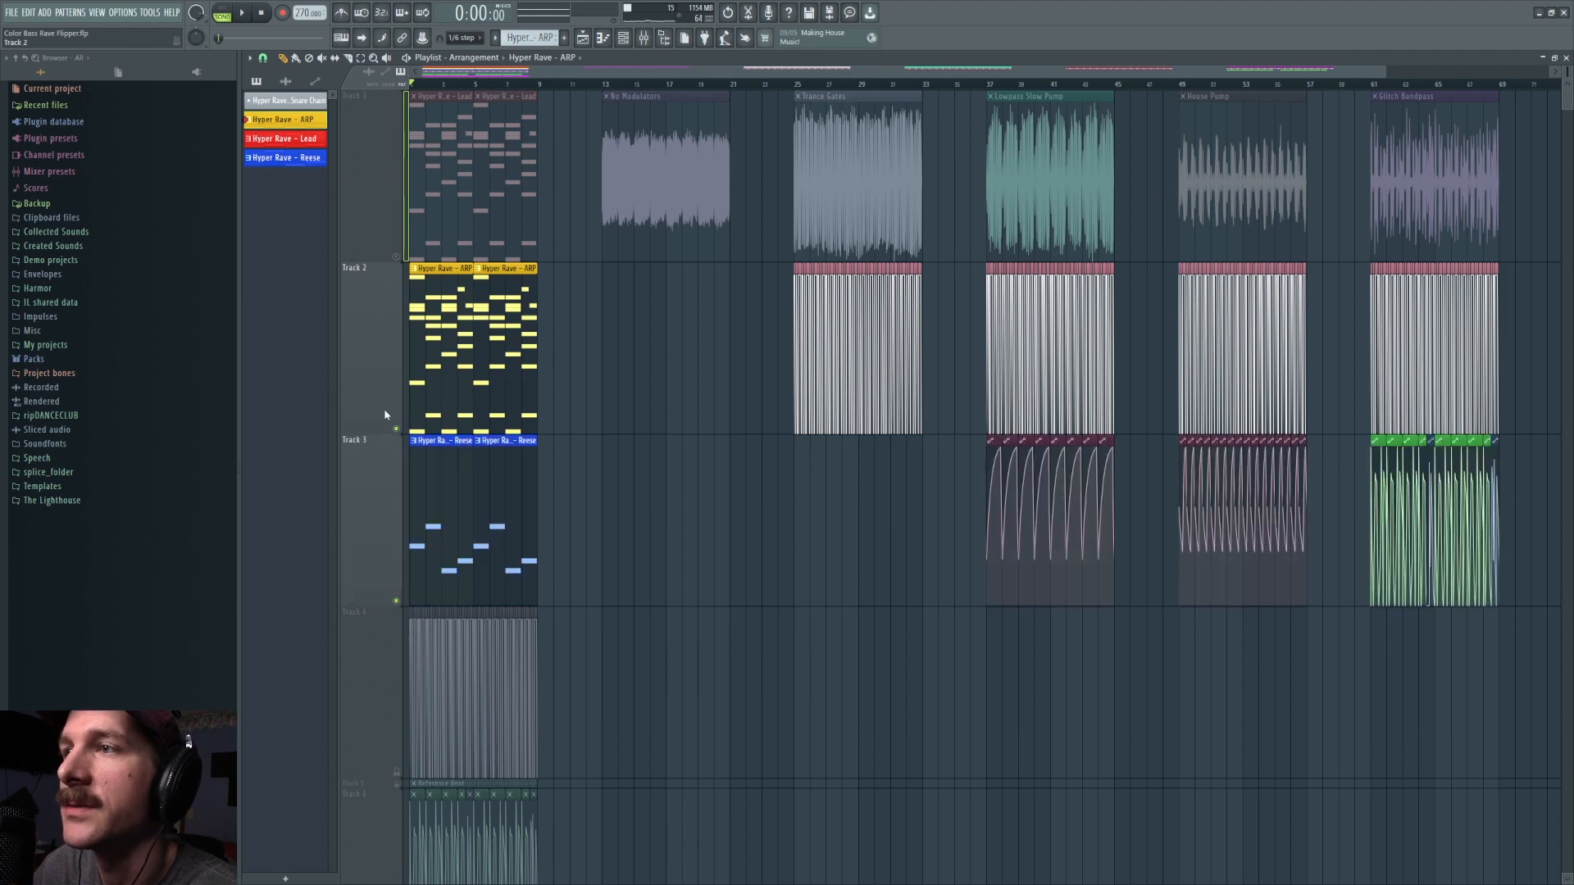
click(397, 429)
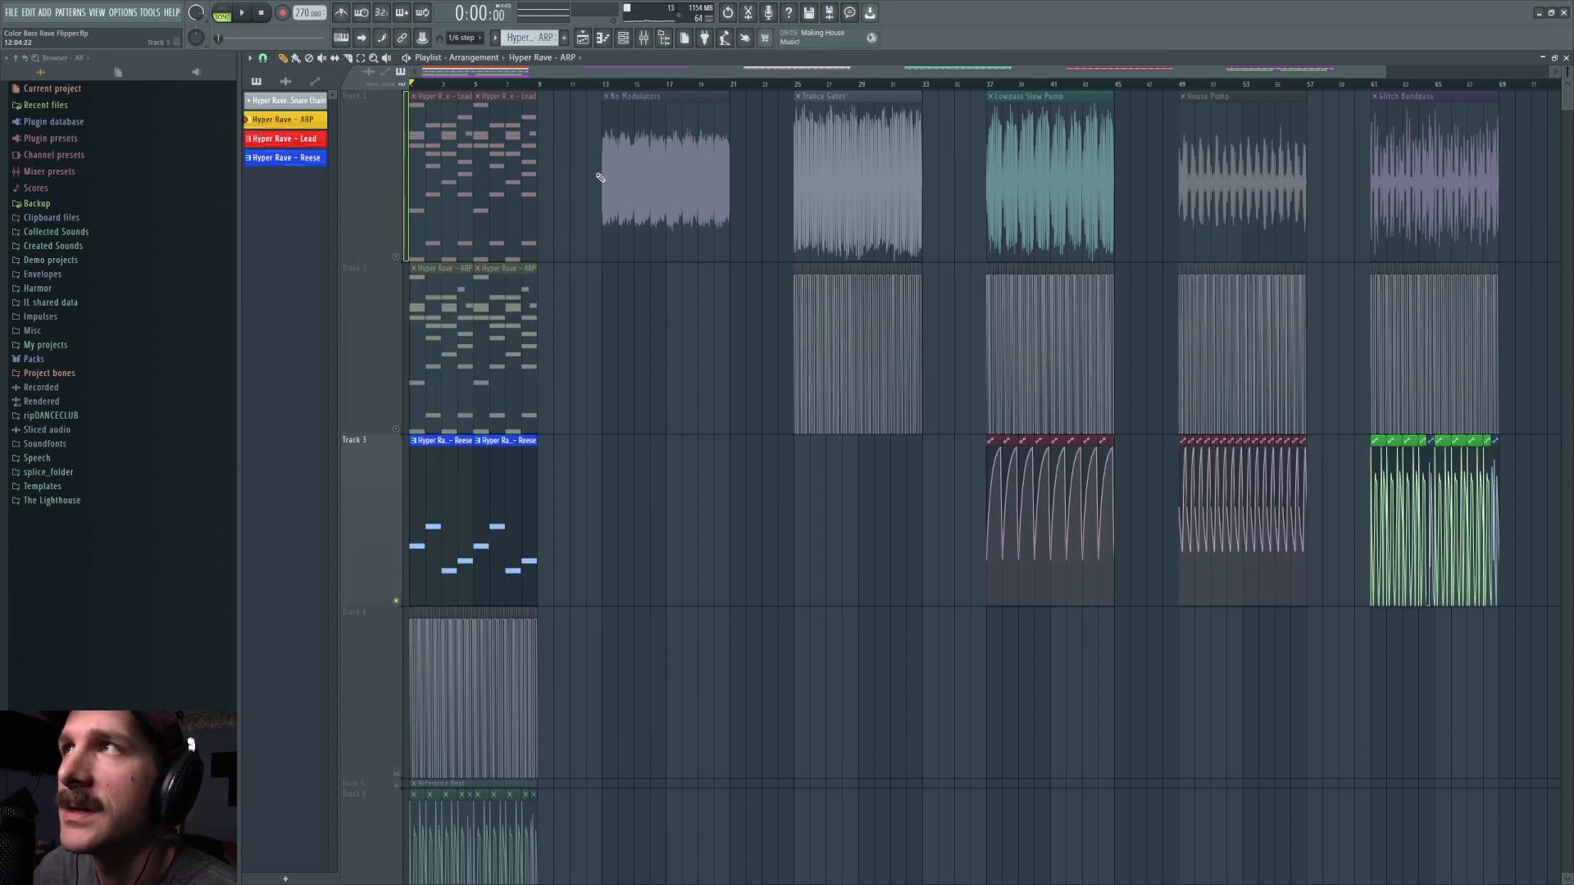
key(F6)
click(1071, 268)
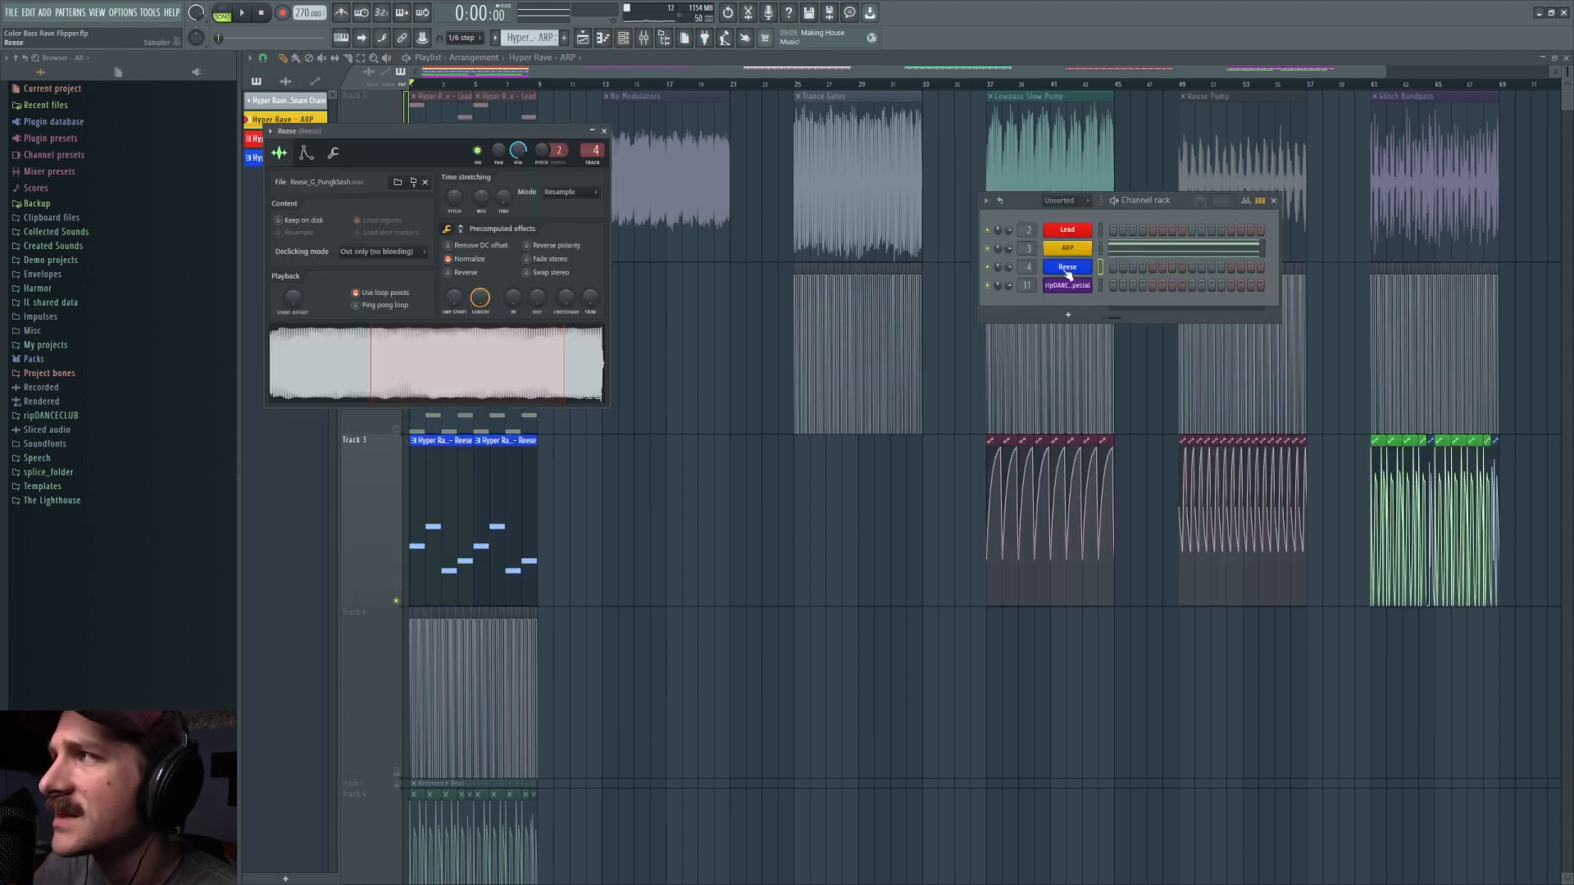
key(space)
key(F12)
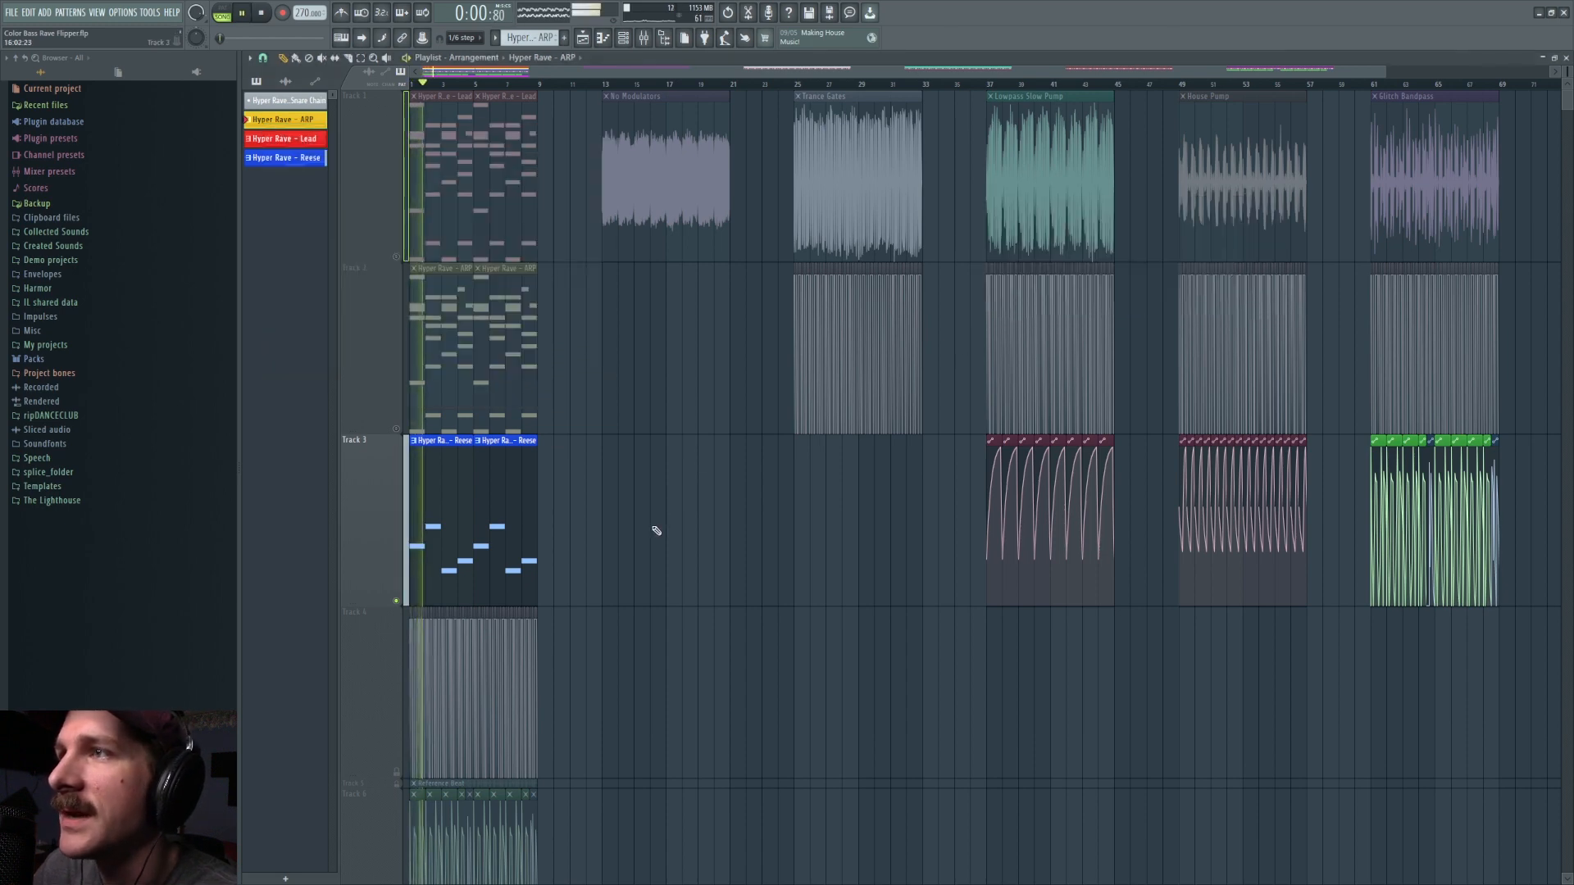
key(space)
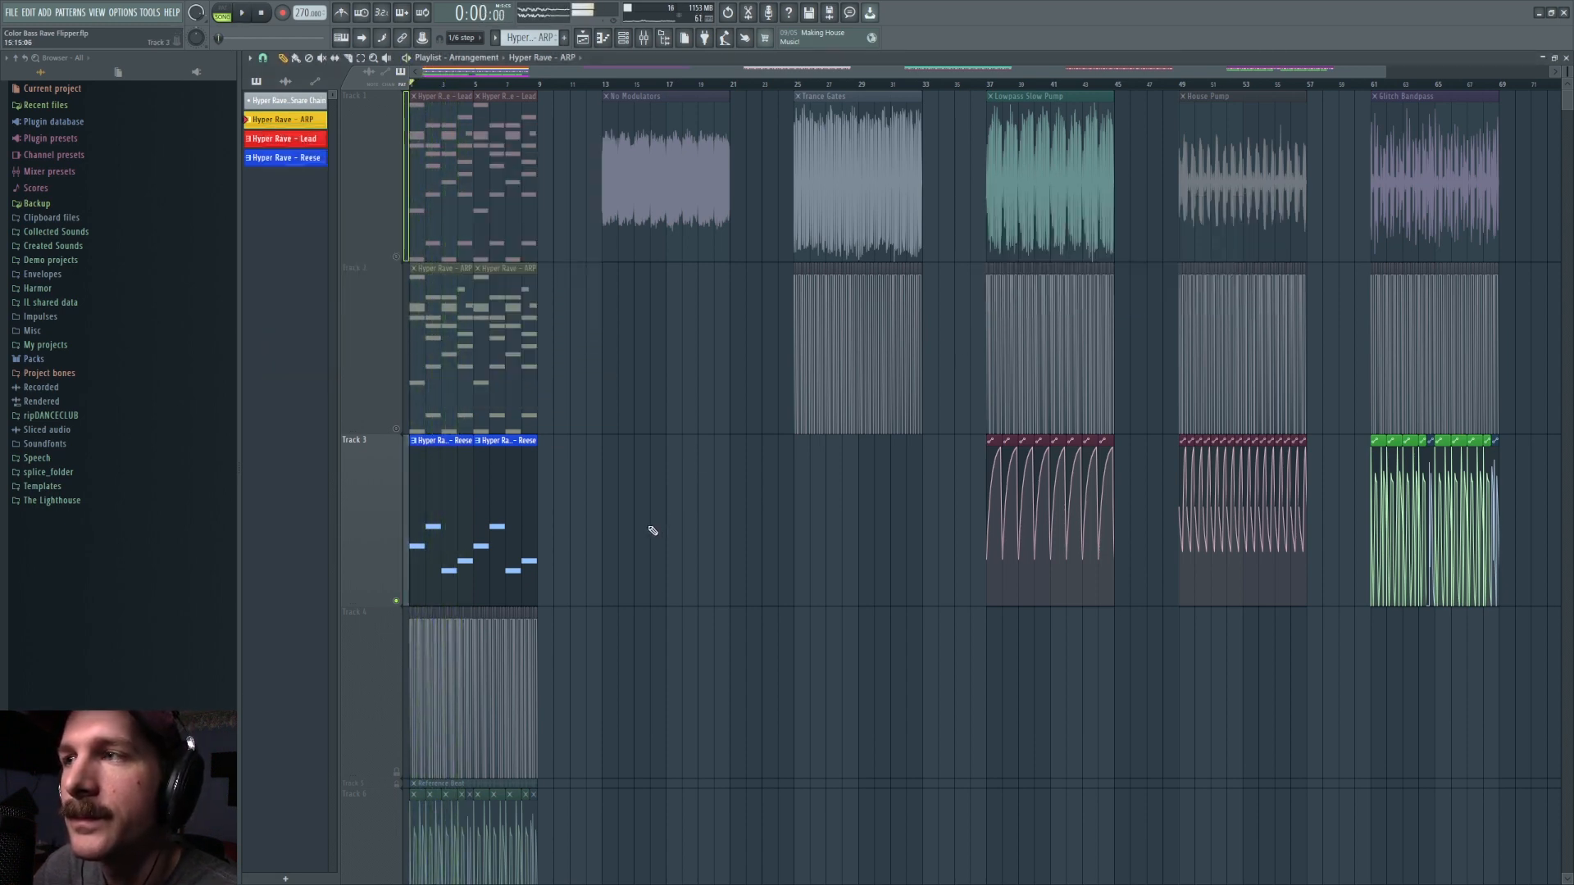
Step: Turn the Lead and ARP tracks back on and compare playback of the No Modulators and Trance Gates clips
click(395, 257)
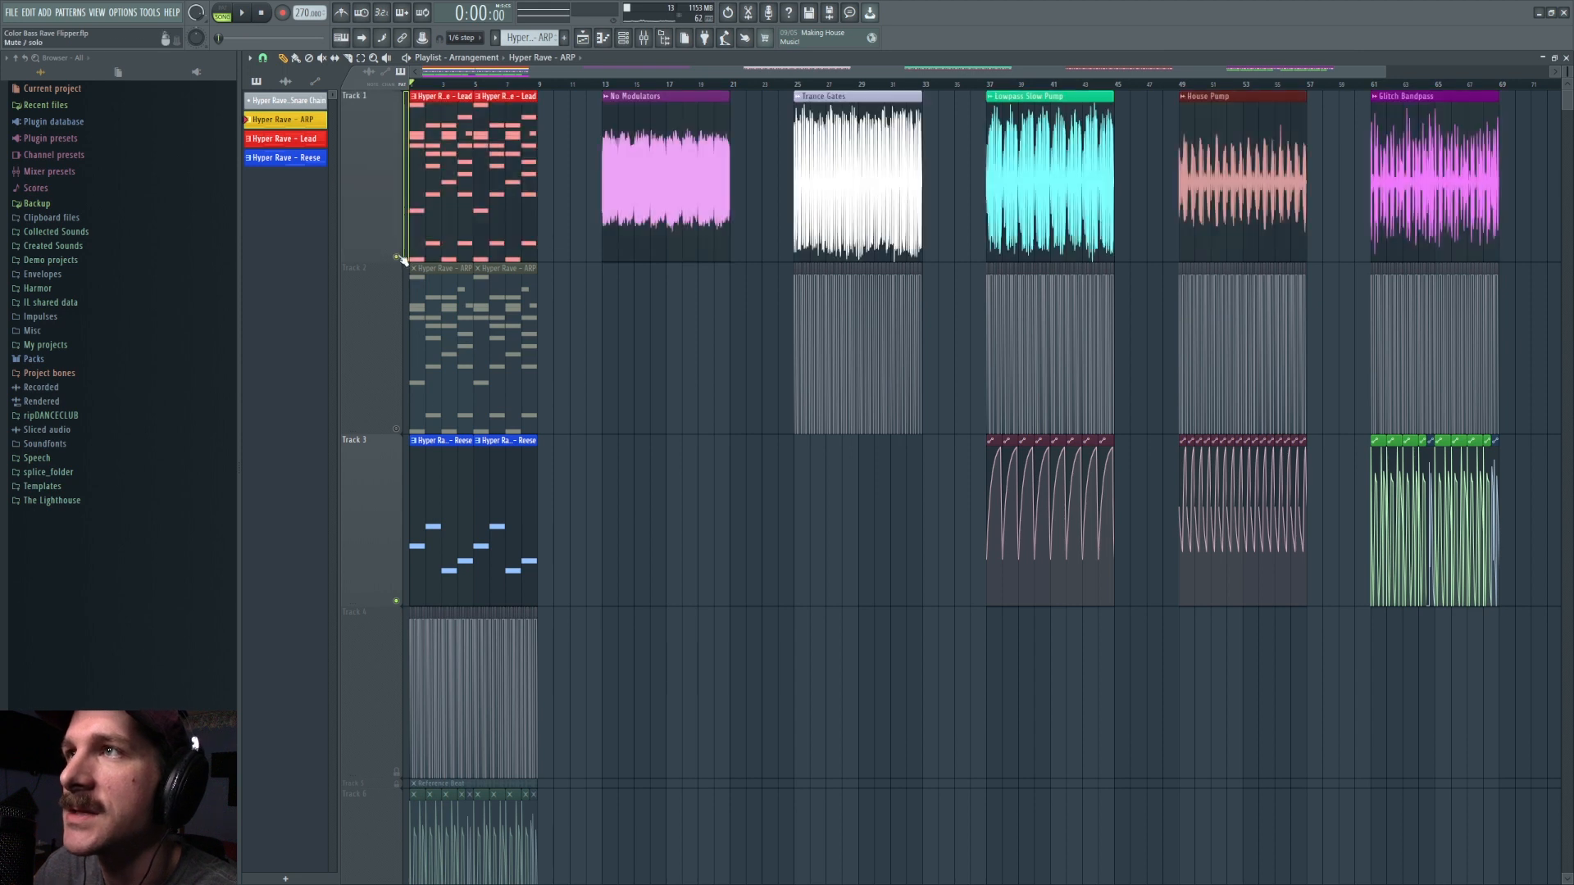
click(604, 85)
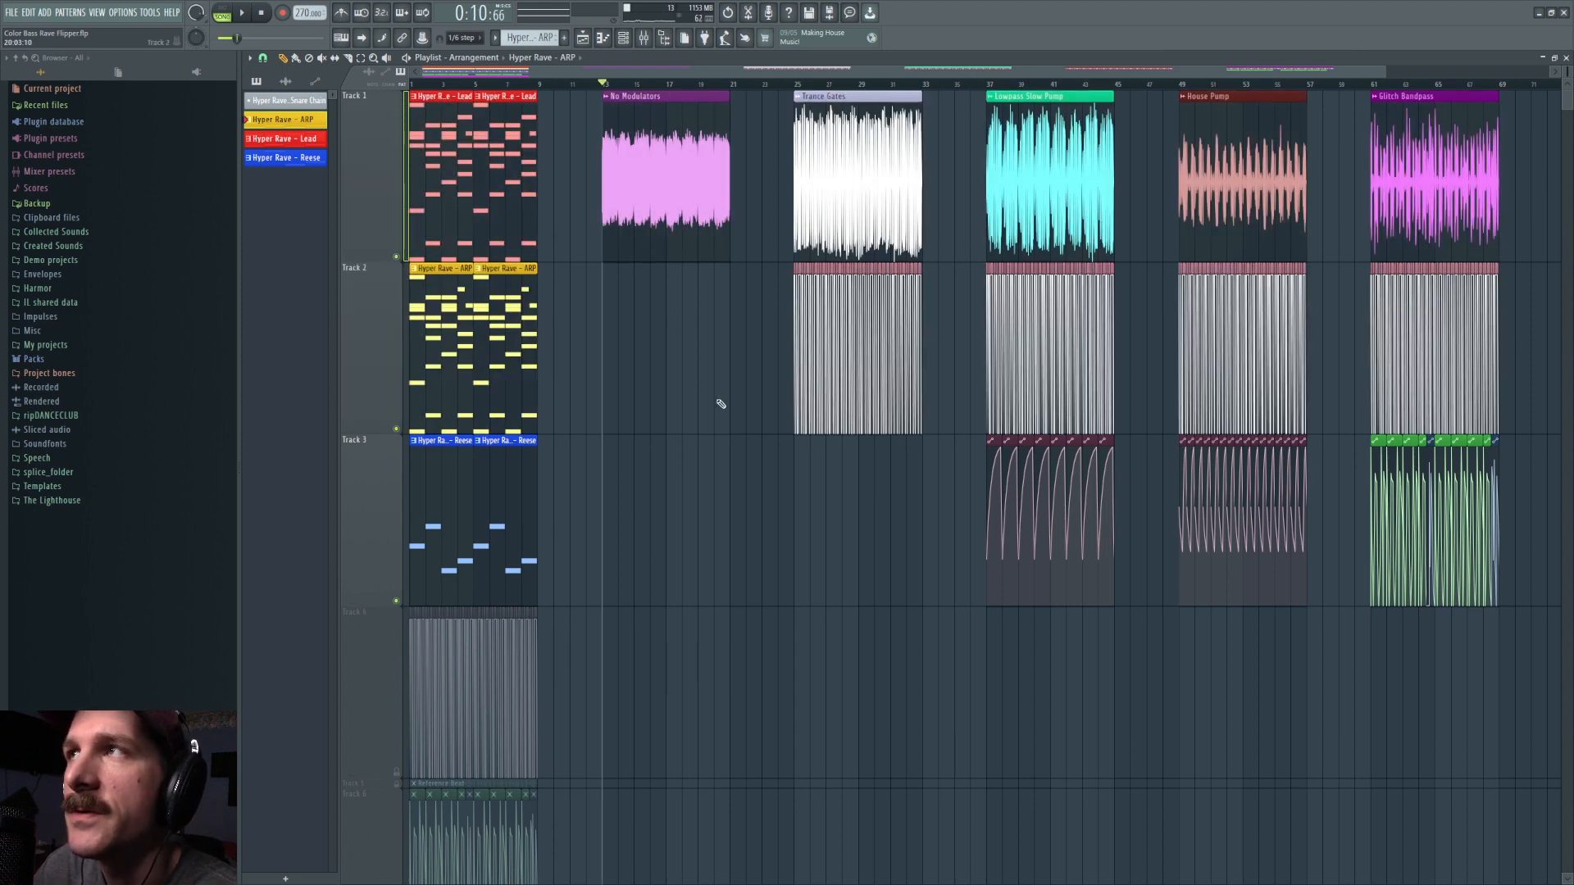
key(space)
key(space)
click(795, 84)
key(space)
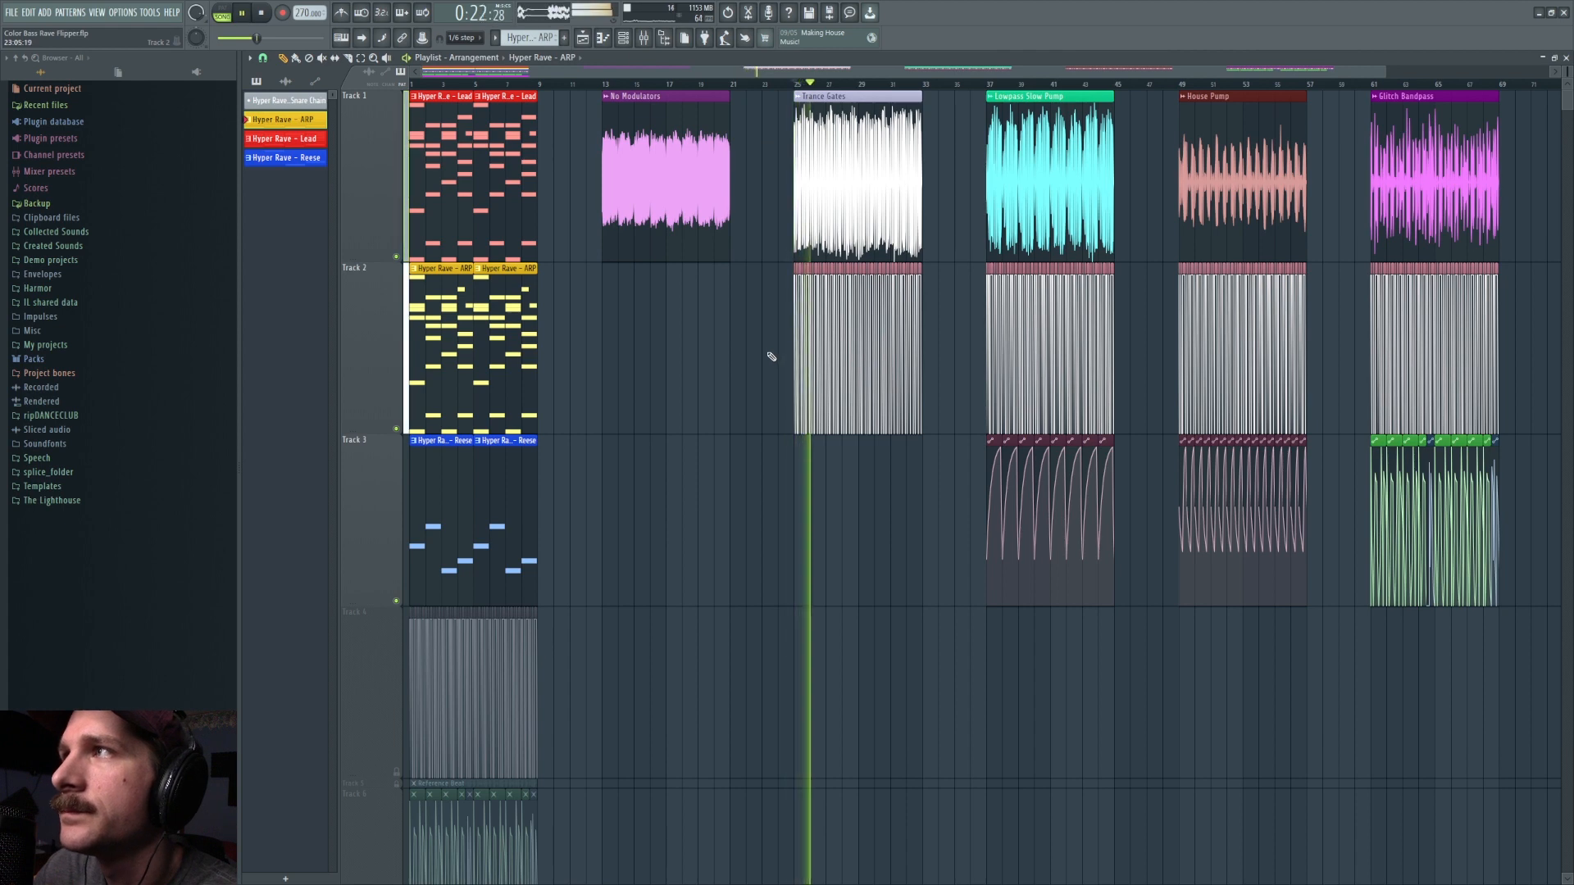
Step: Open VolumeShaper 4 on the Reese mixer track and listen to its effect on the sound
scroll(771, 357, up, 2)
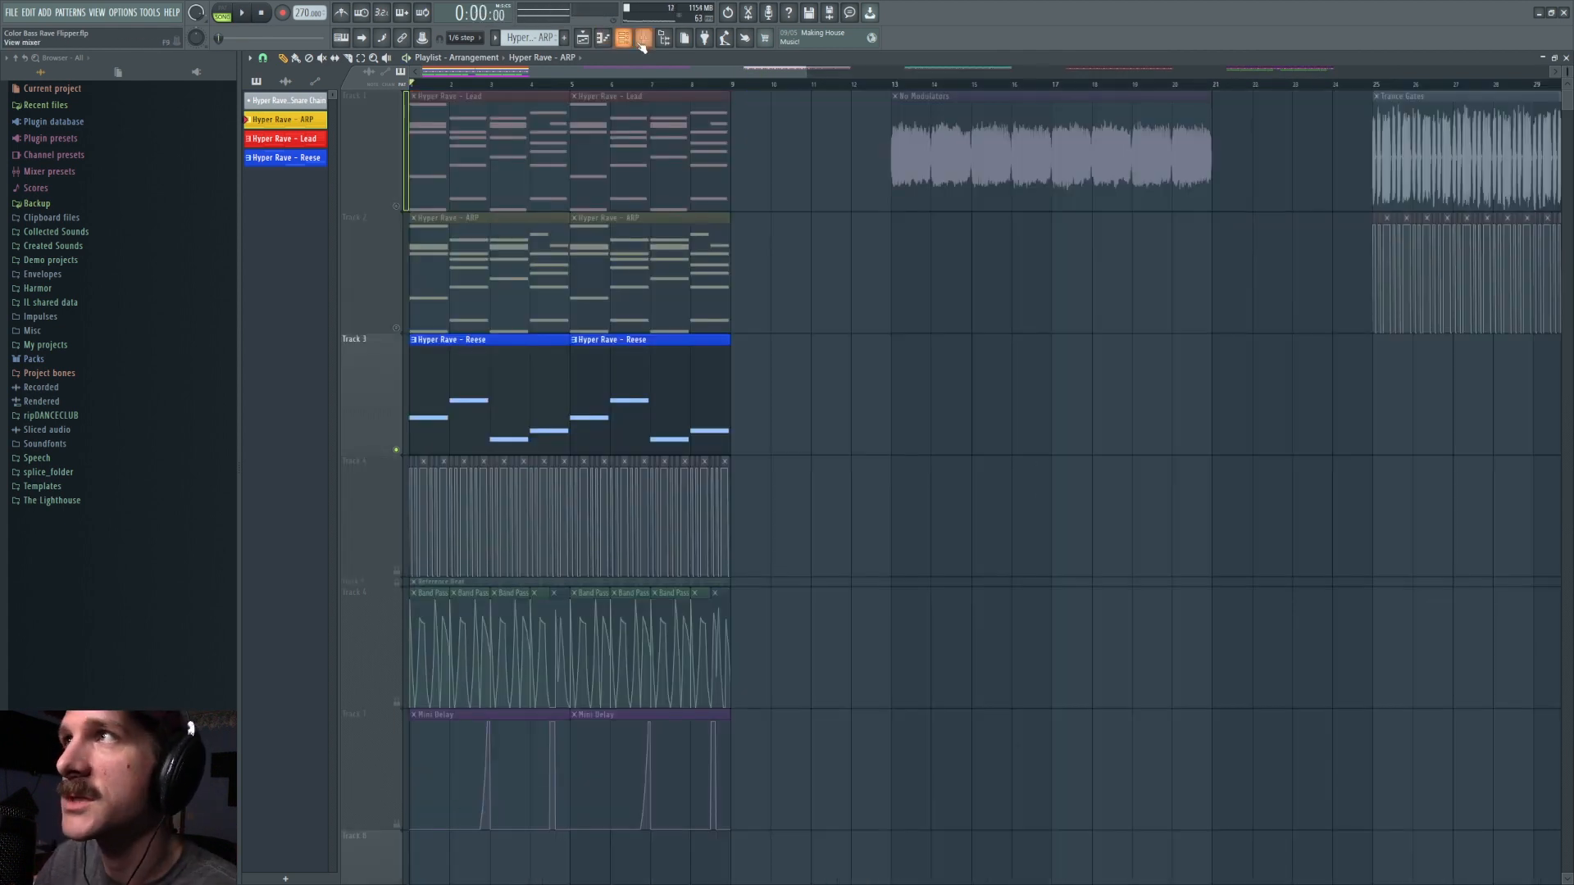
click(644, 38)
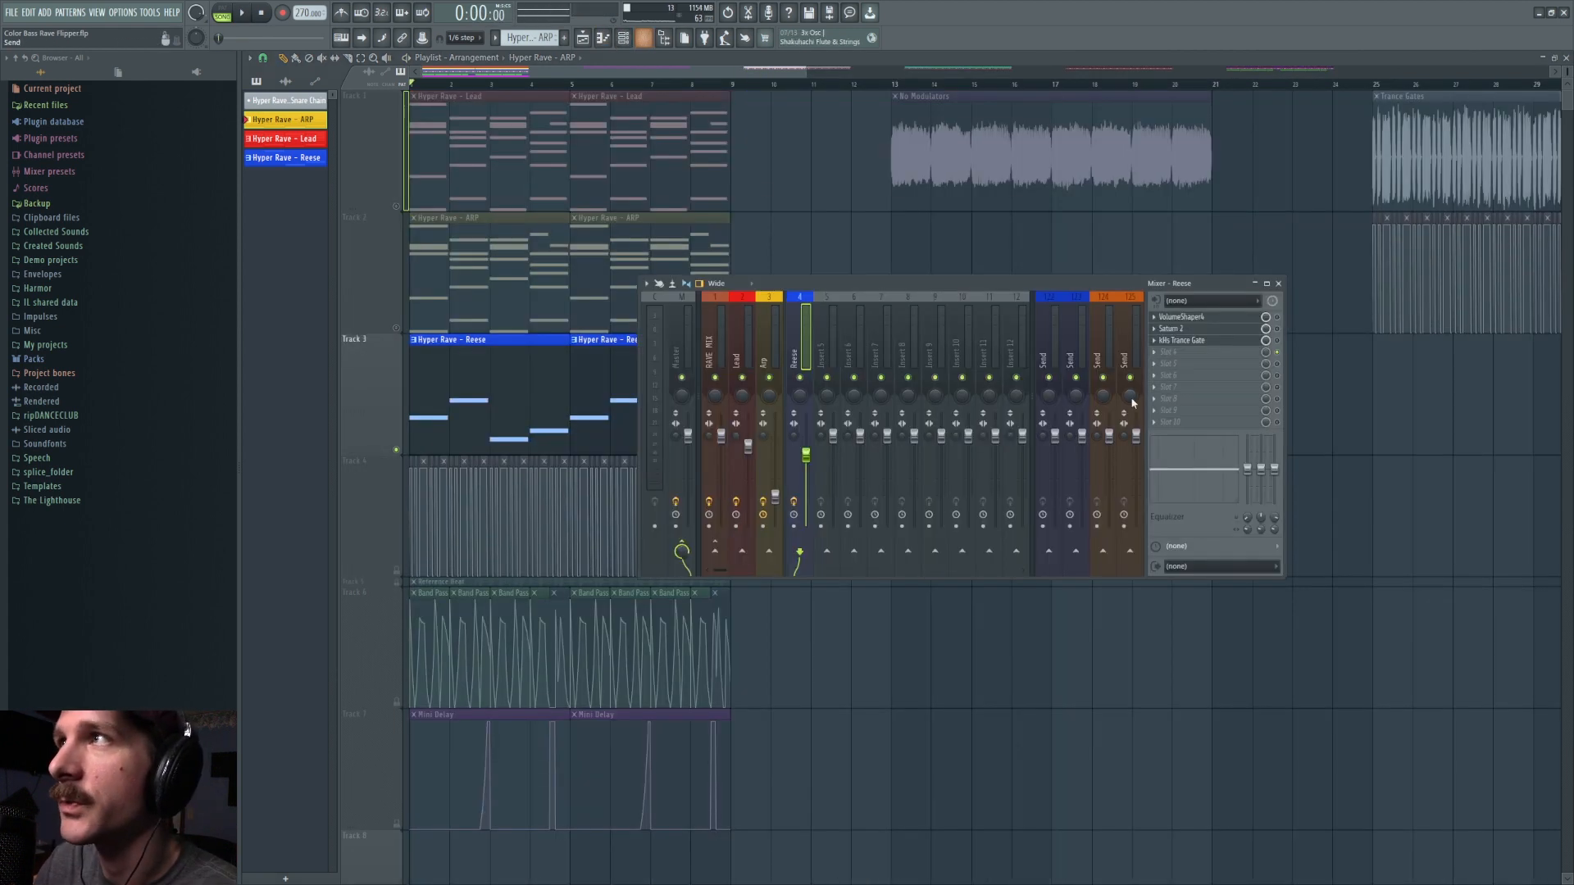
click(1195, 318)
key(space)
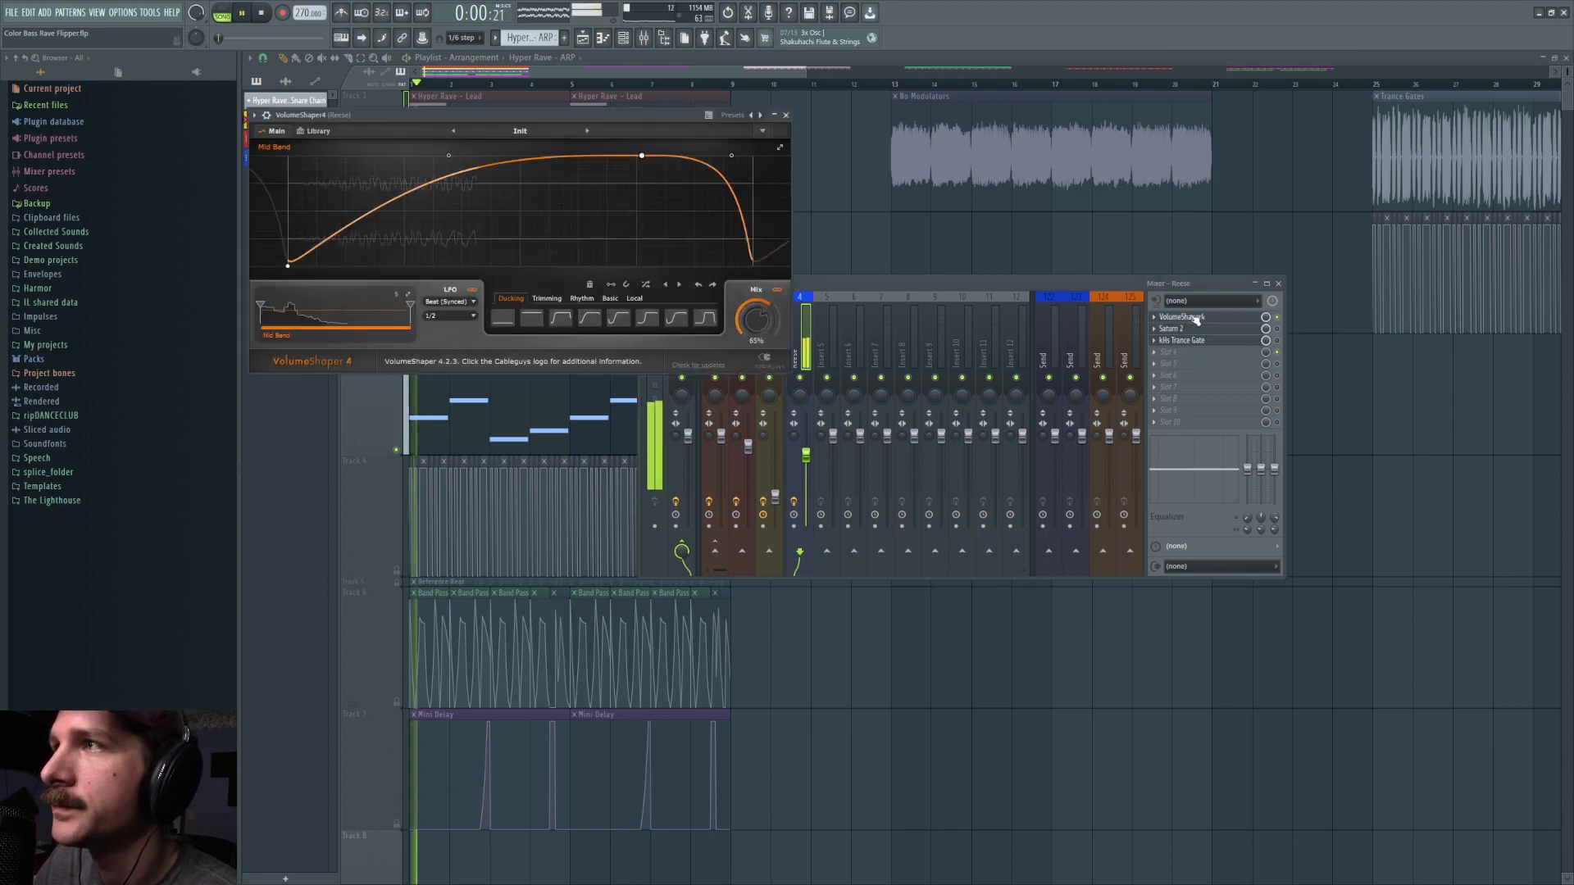
key(space)
Step: Enable Saturn 2 on the Reese mixer track and play the Reese to hear the saturation
click(1280, 331)
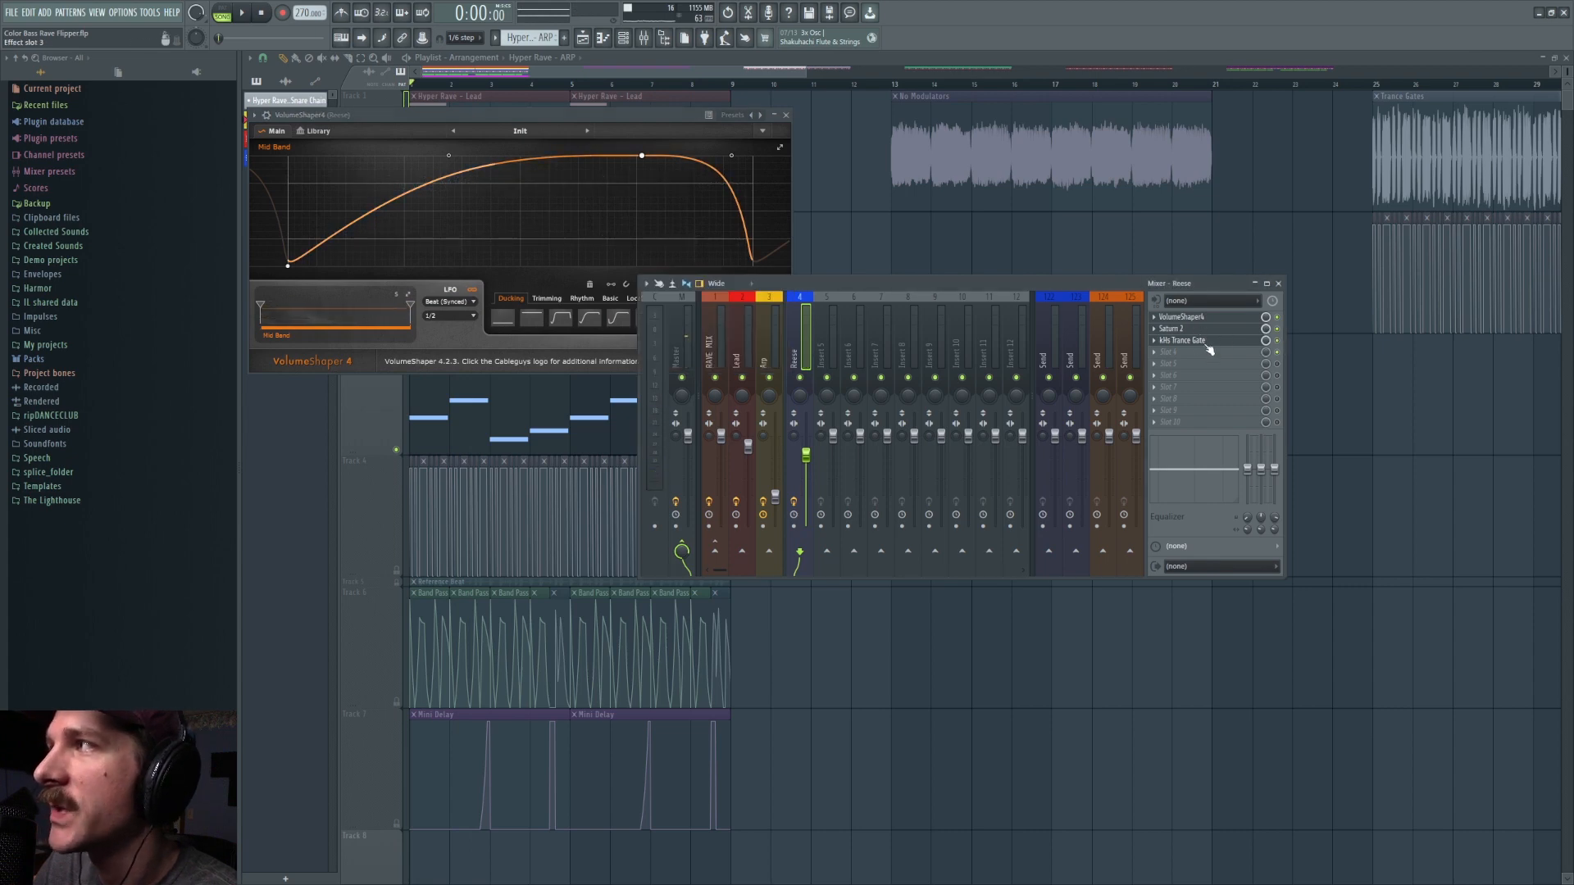
key(space)
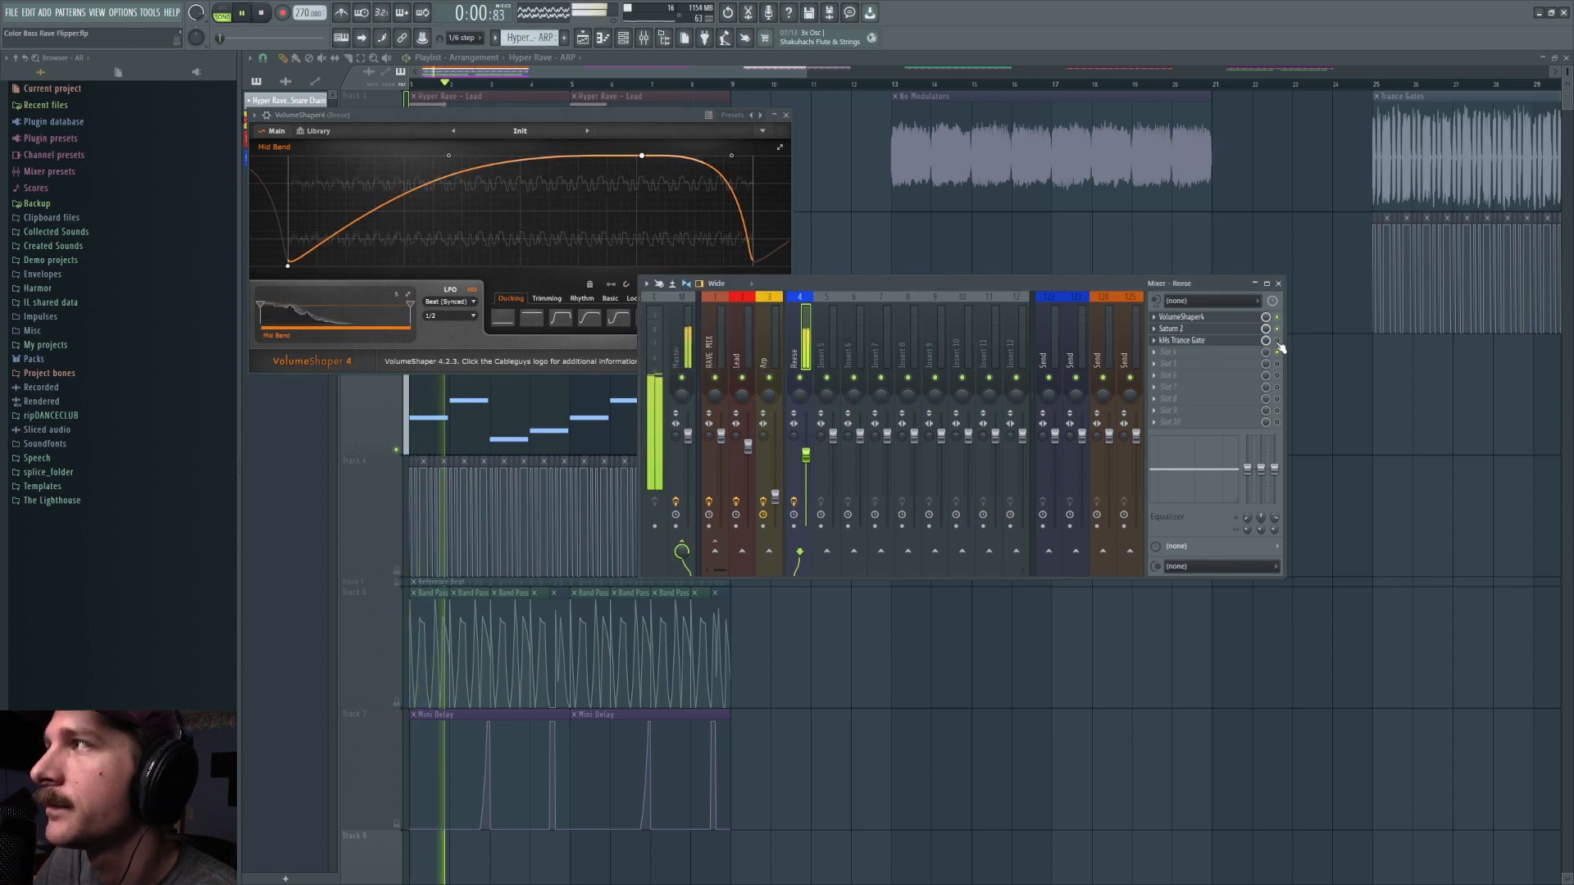
key(space)
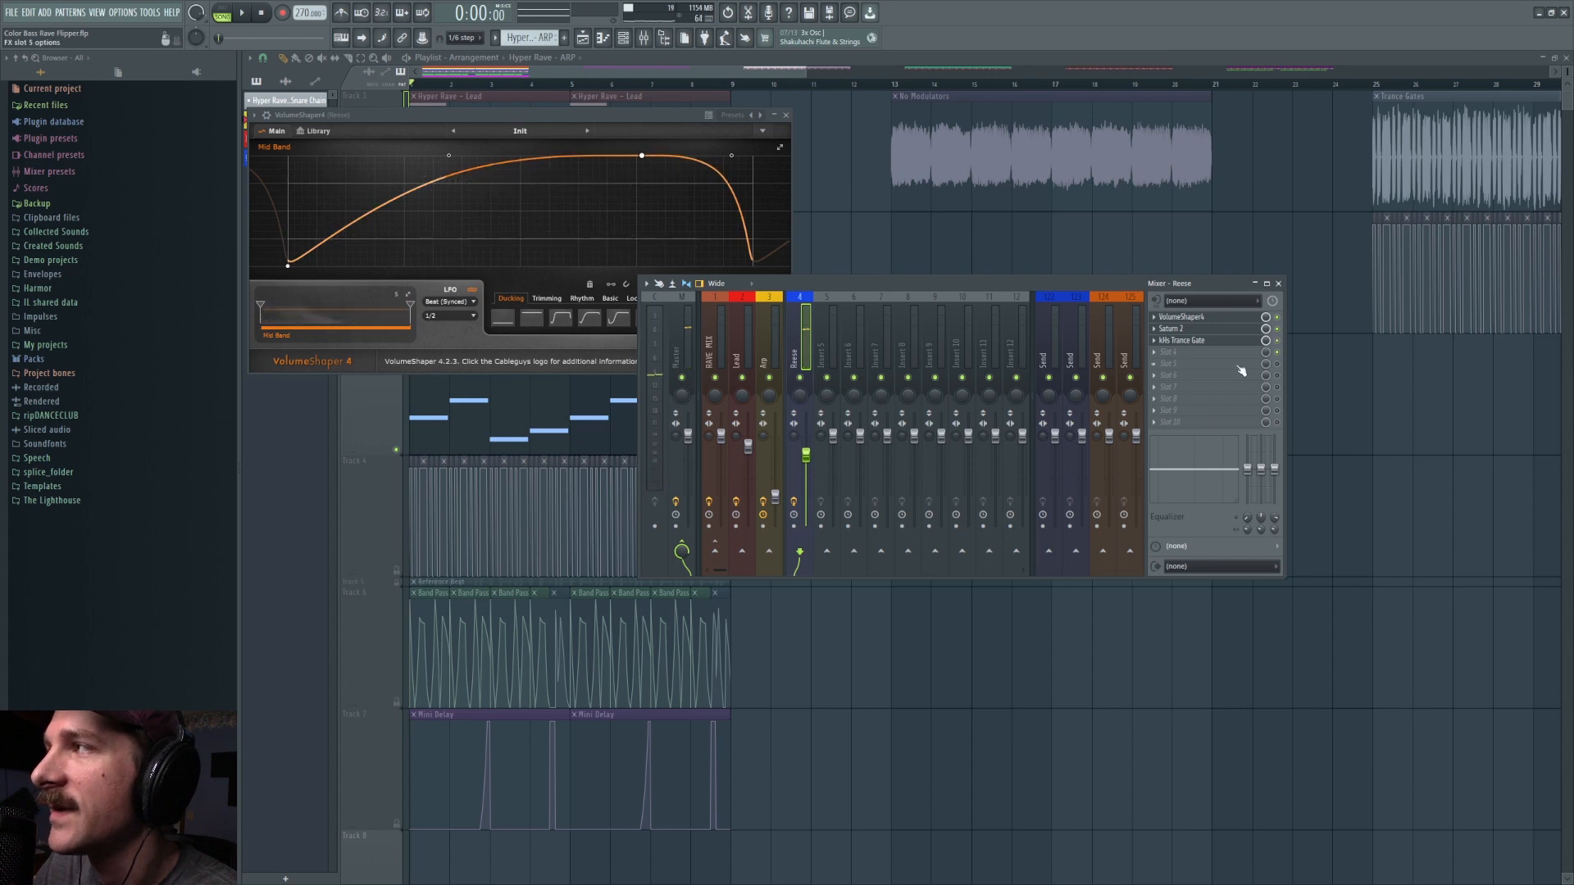
Step: Play the Reese pattern and open the kHs Trance Gate effect to examine its gate pattern
key(space)
click(1213, 341)
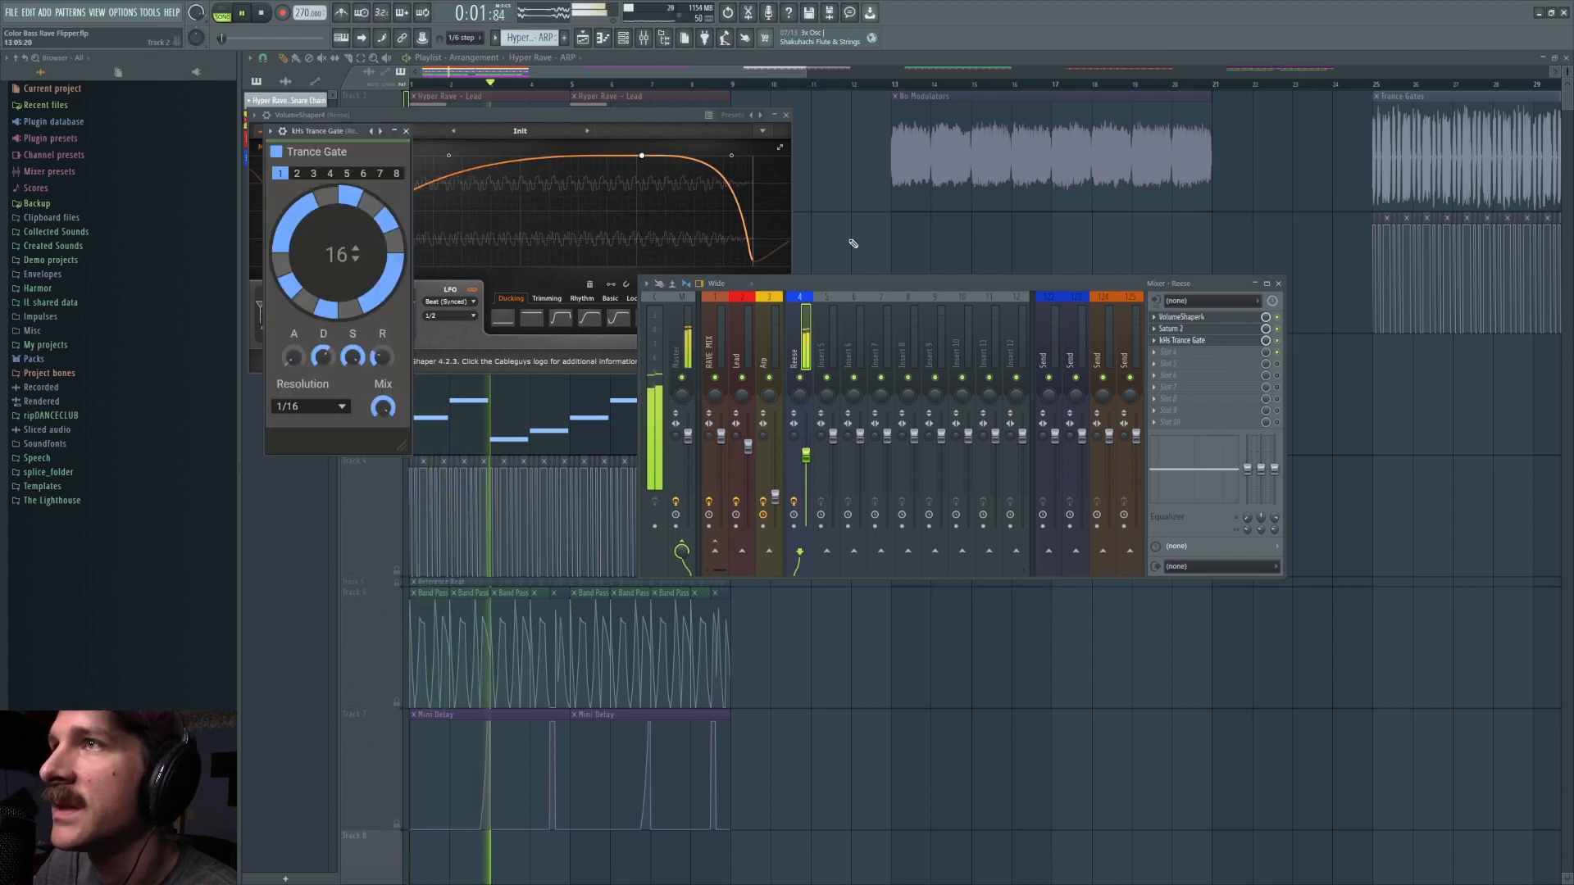
key(space)
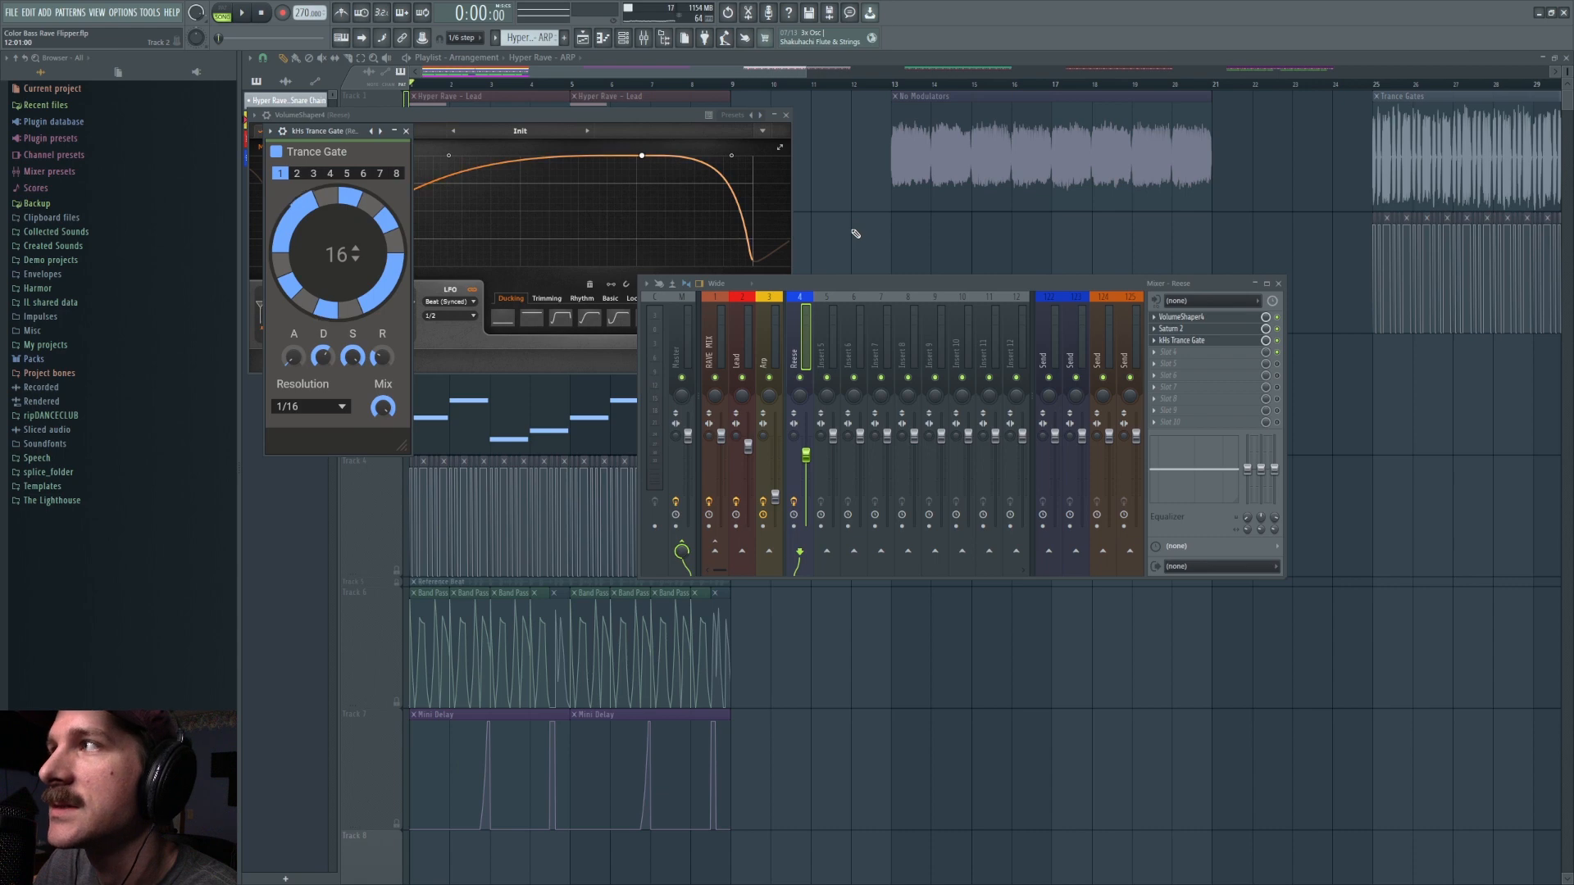
Step: Turn on the trance gate automation on Track 4, mute the Reese track, and turn the ARP and Lead tracks back on
key(F12)
key(space)
key(space)
scroll(448, 86, up, 4)
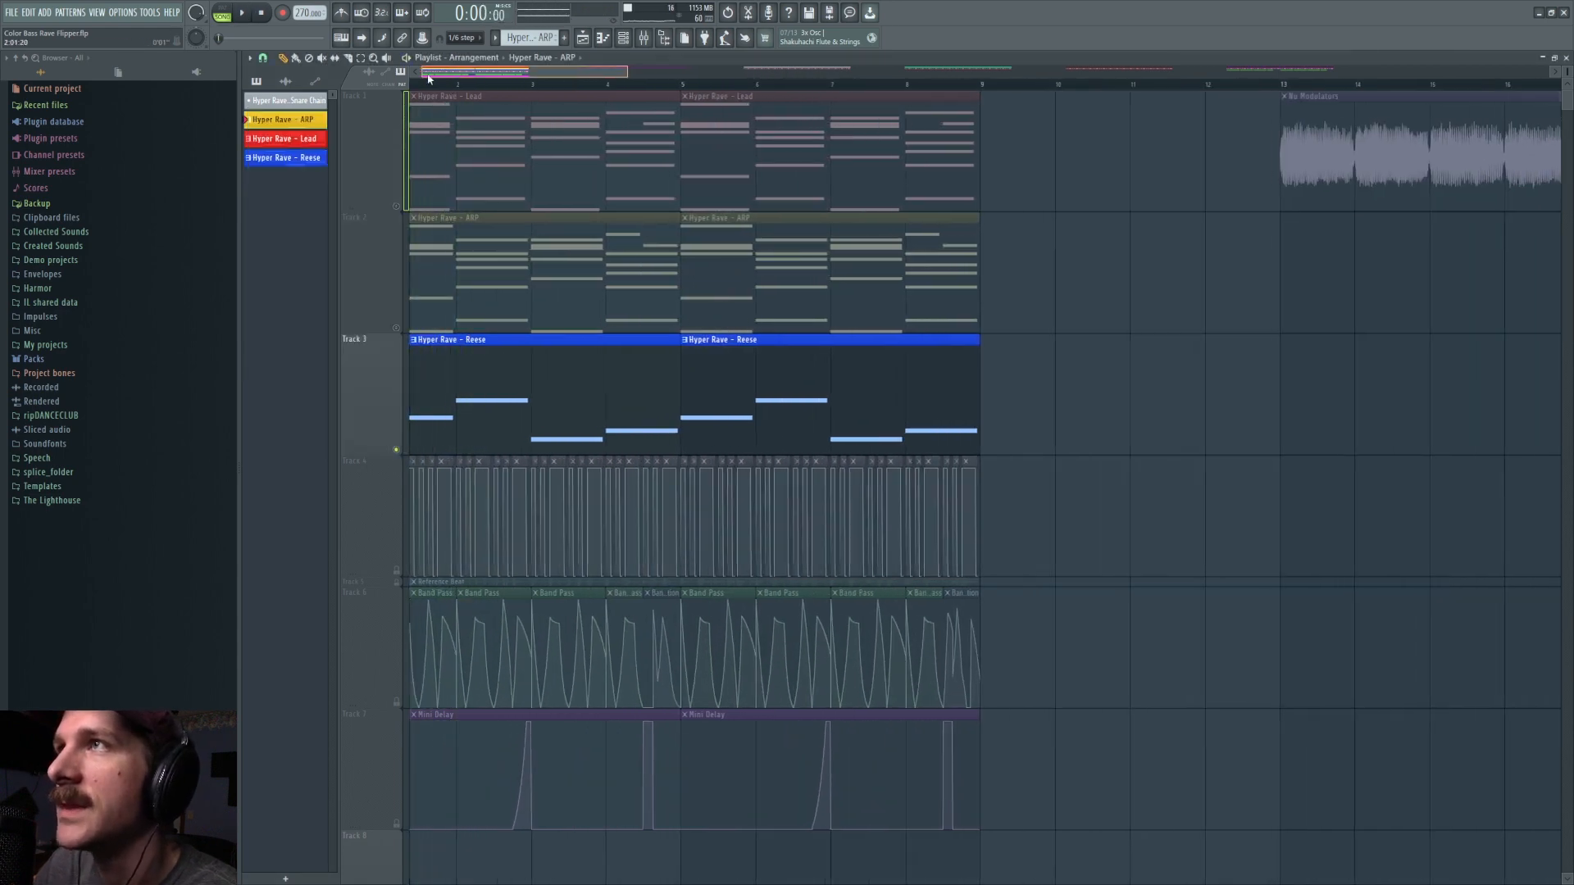
click(399, 572)
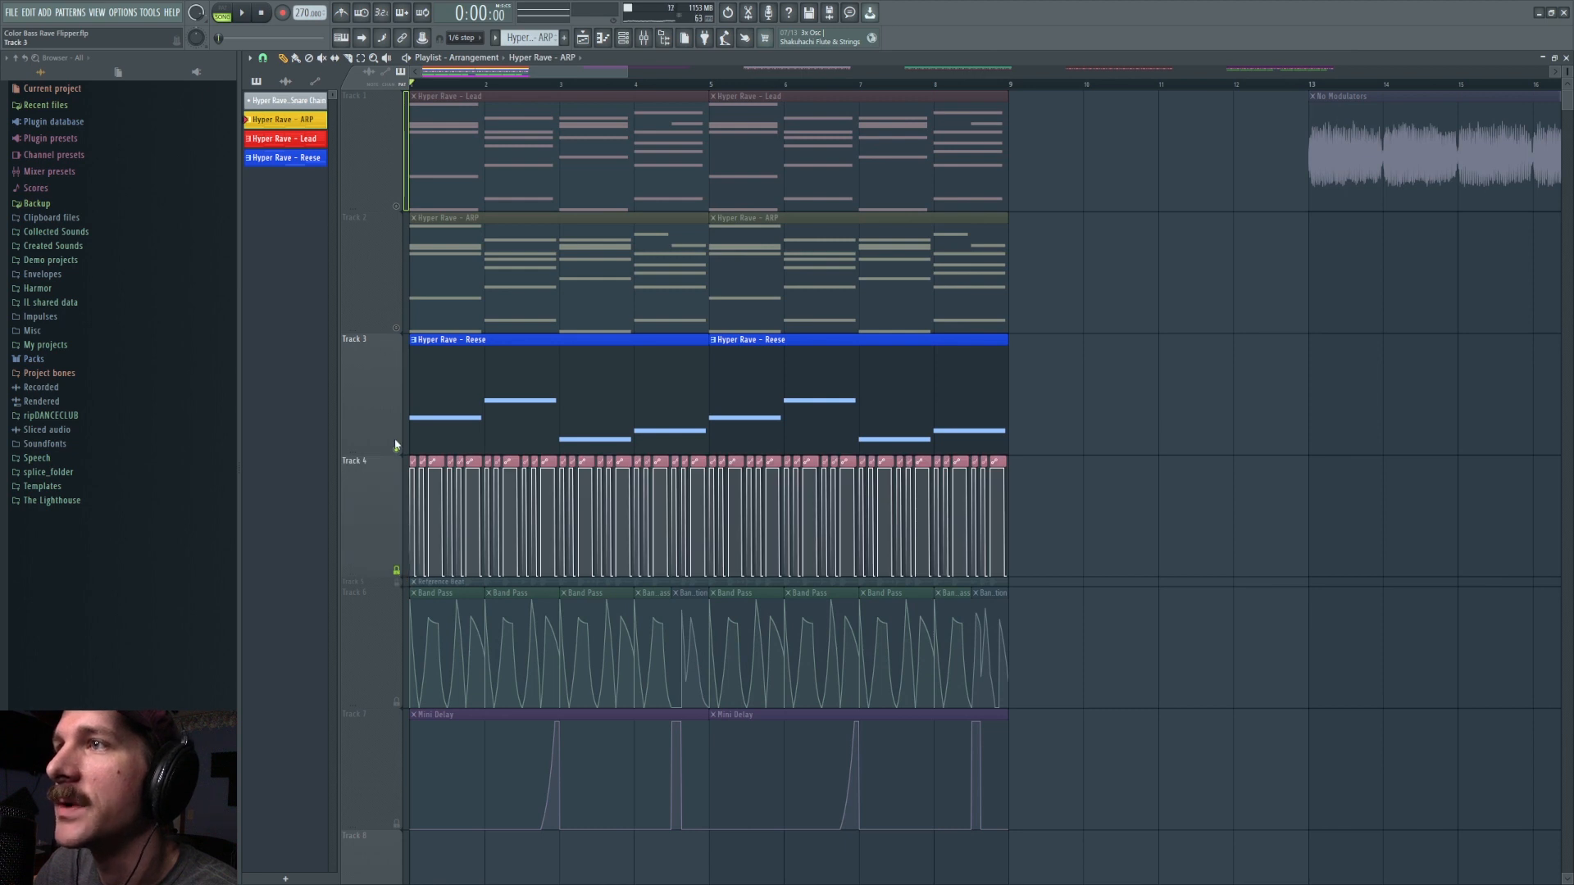
click(396, 448)
click(396, 328)
click(396, 207)
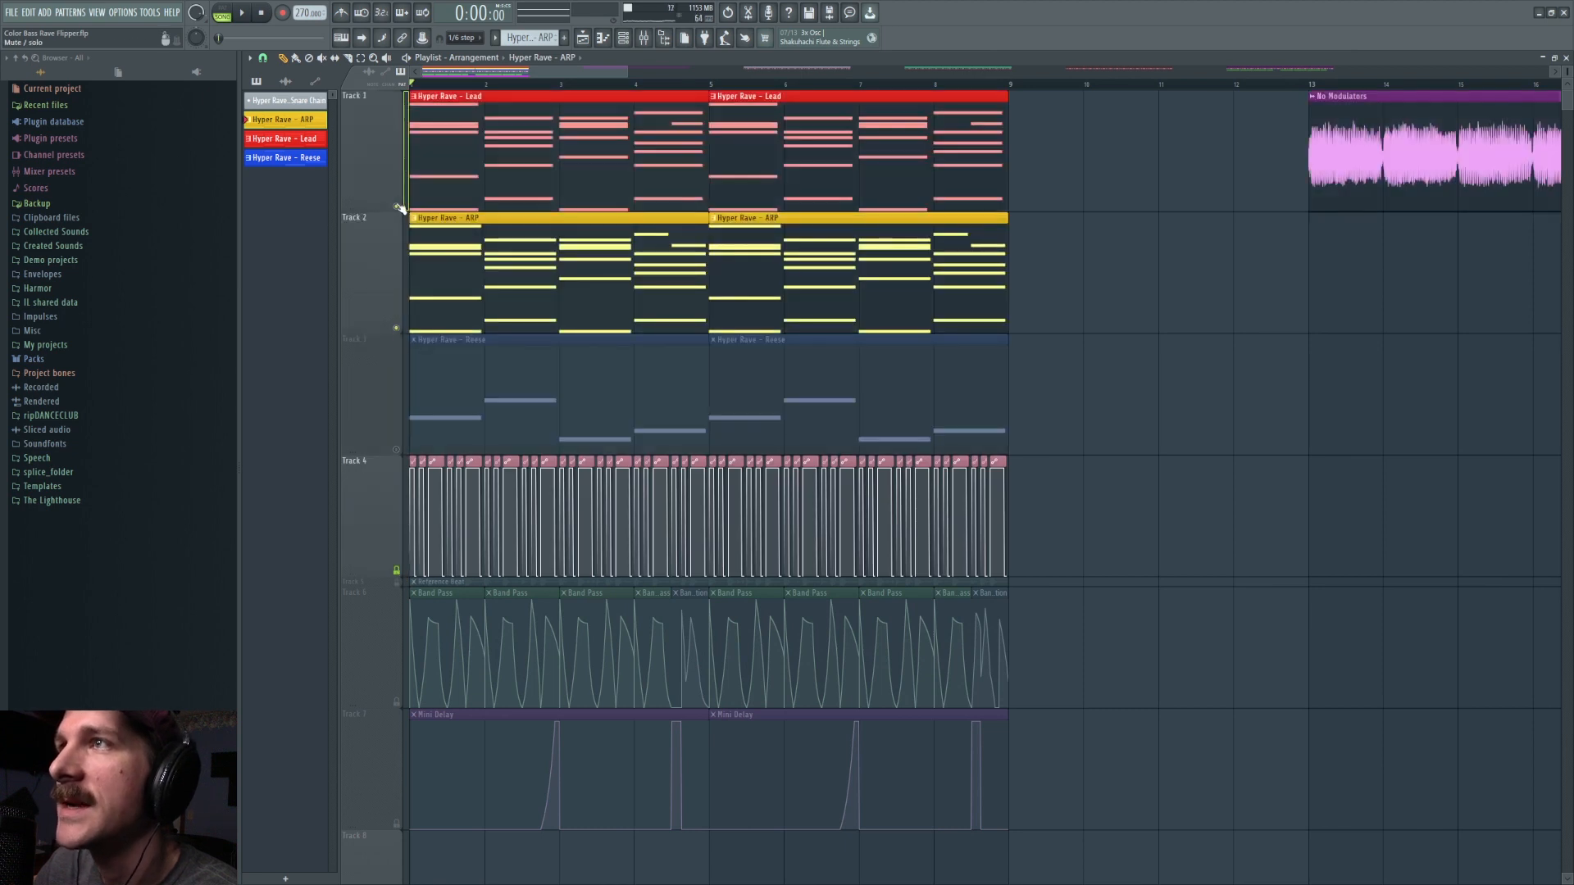
Step: Open the mixer and compare the effect chains on the Lead, Arp, Reese and RAVE MIX tracks
click(622, 41)
click(766, 344)
click(750, 347)
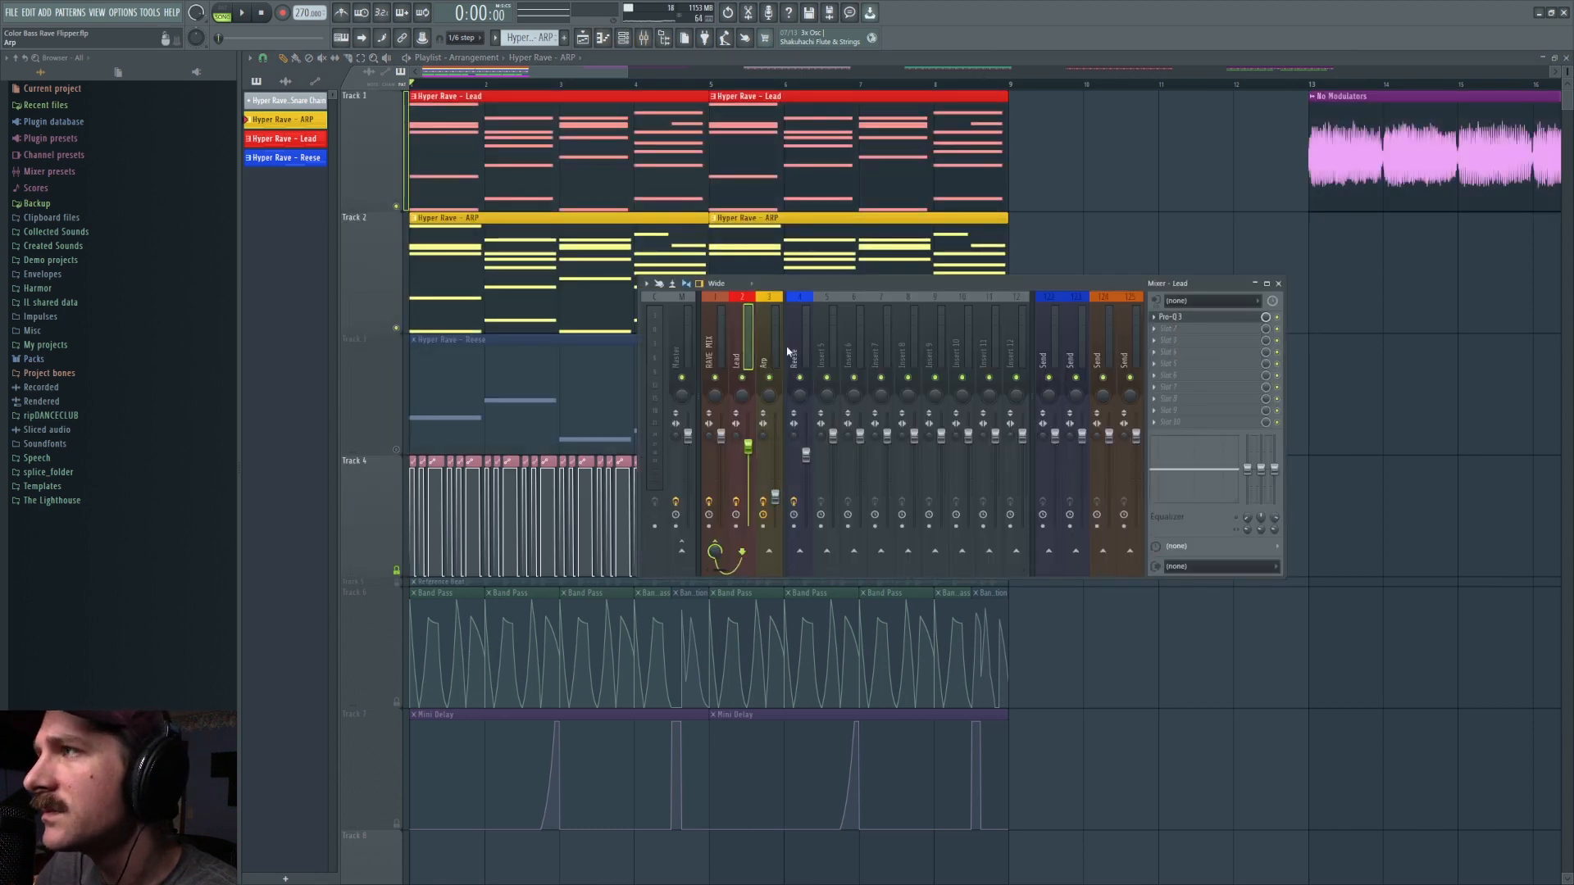
click(792, 351)
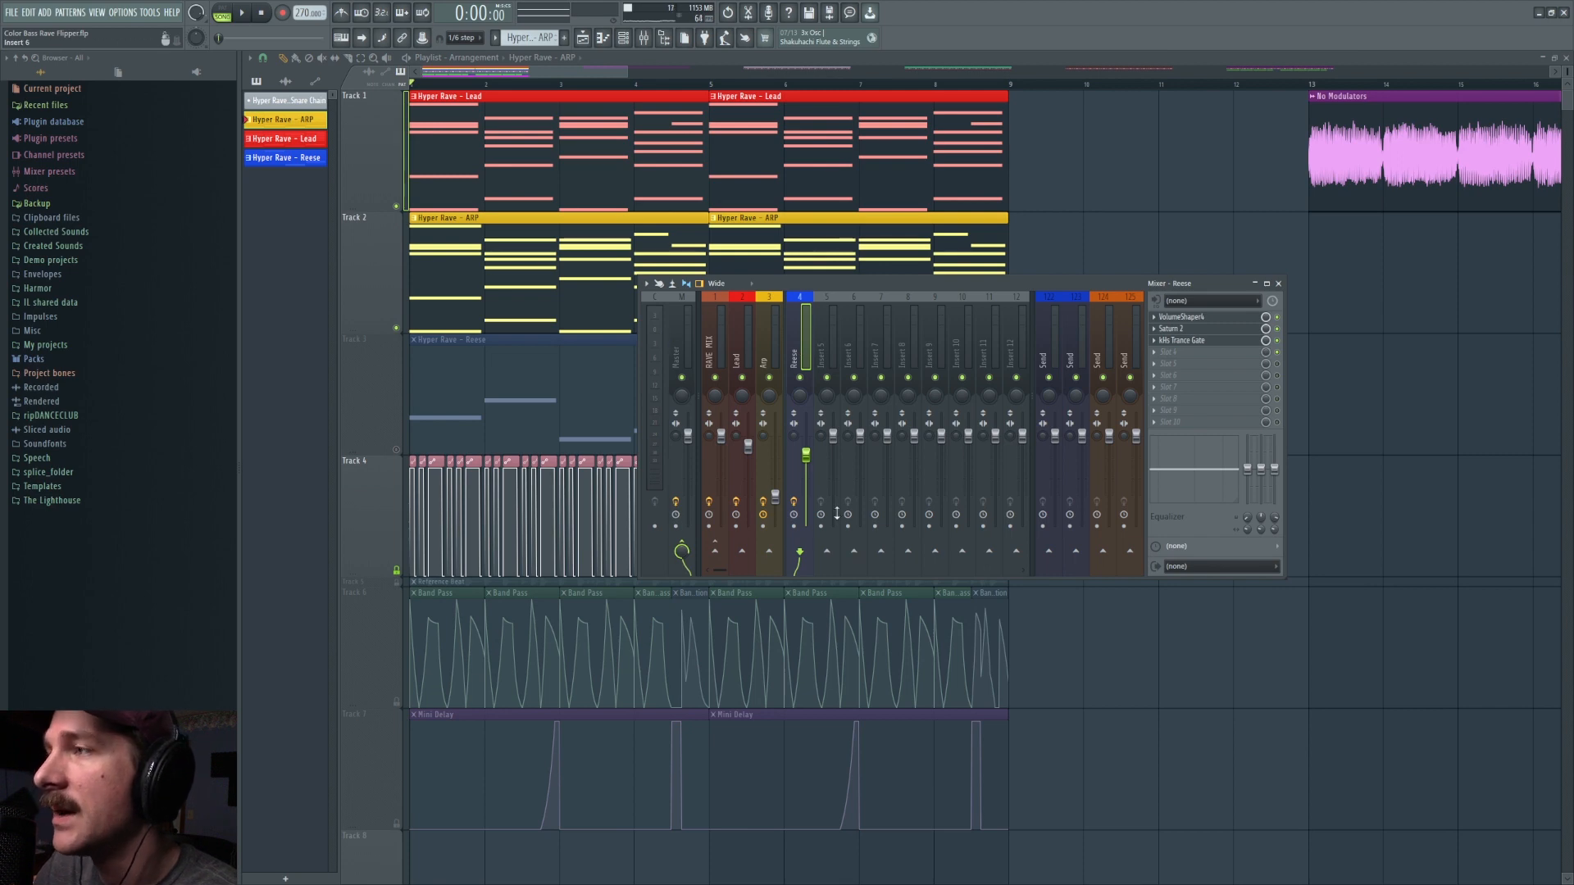
right_click(693, 360)
key(Escape)
click(717, 344)
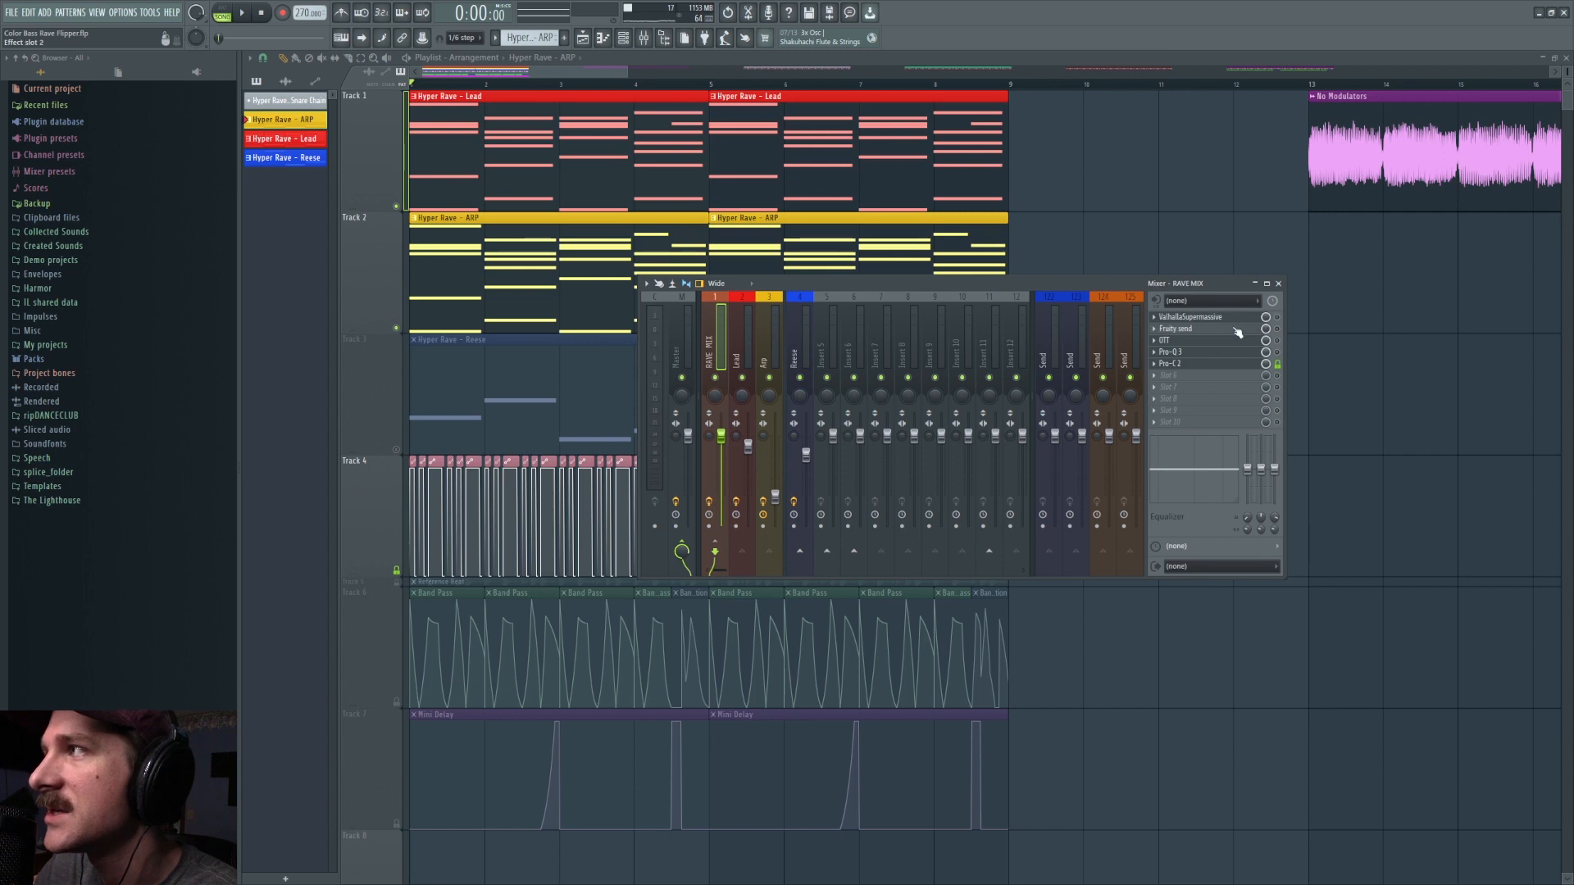
click(761, 345)
click(735, 344)
click(763, 346)
click(739, 348)
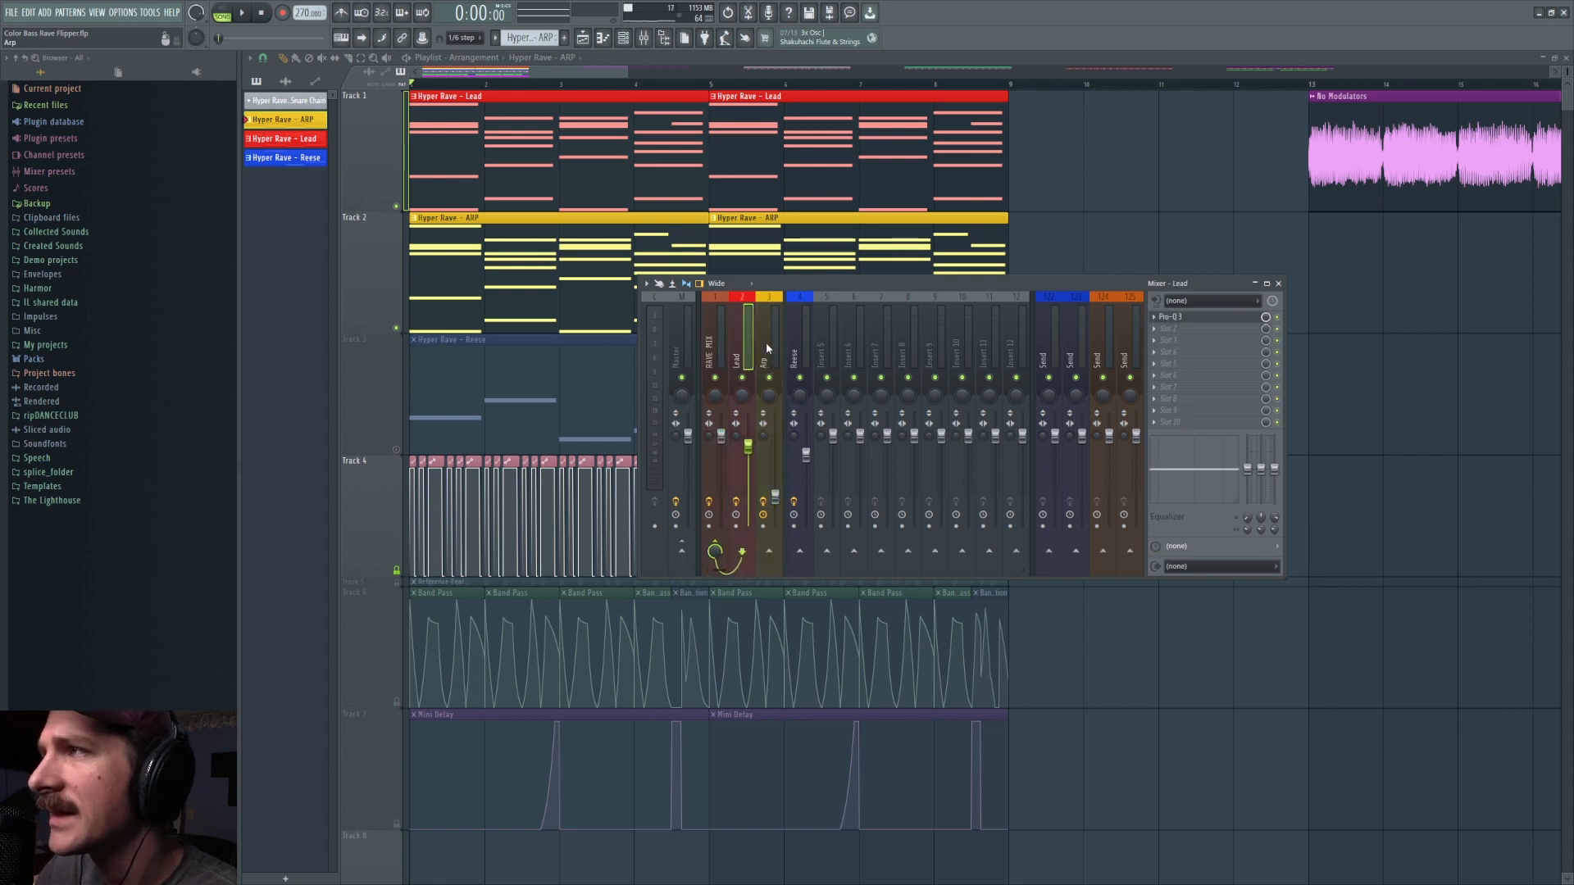
Step: Open ValhallaSupermassive on the RAVE MIX track and play the pattern to hear its reverb
key(space)
key(space)
click(715, 346)
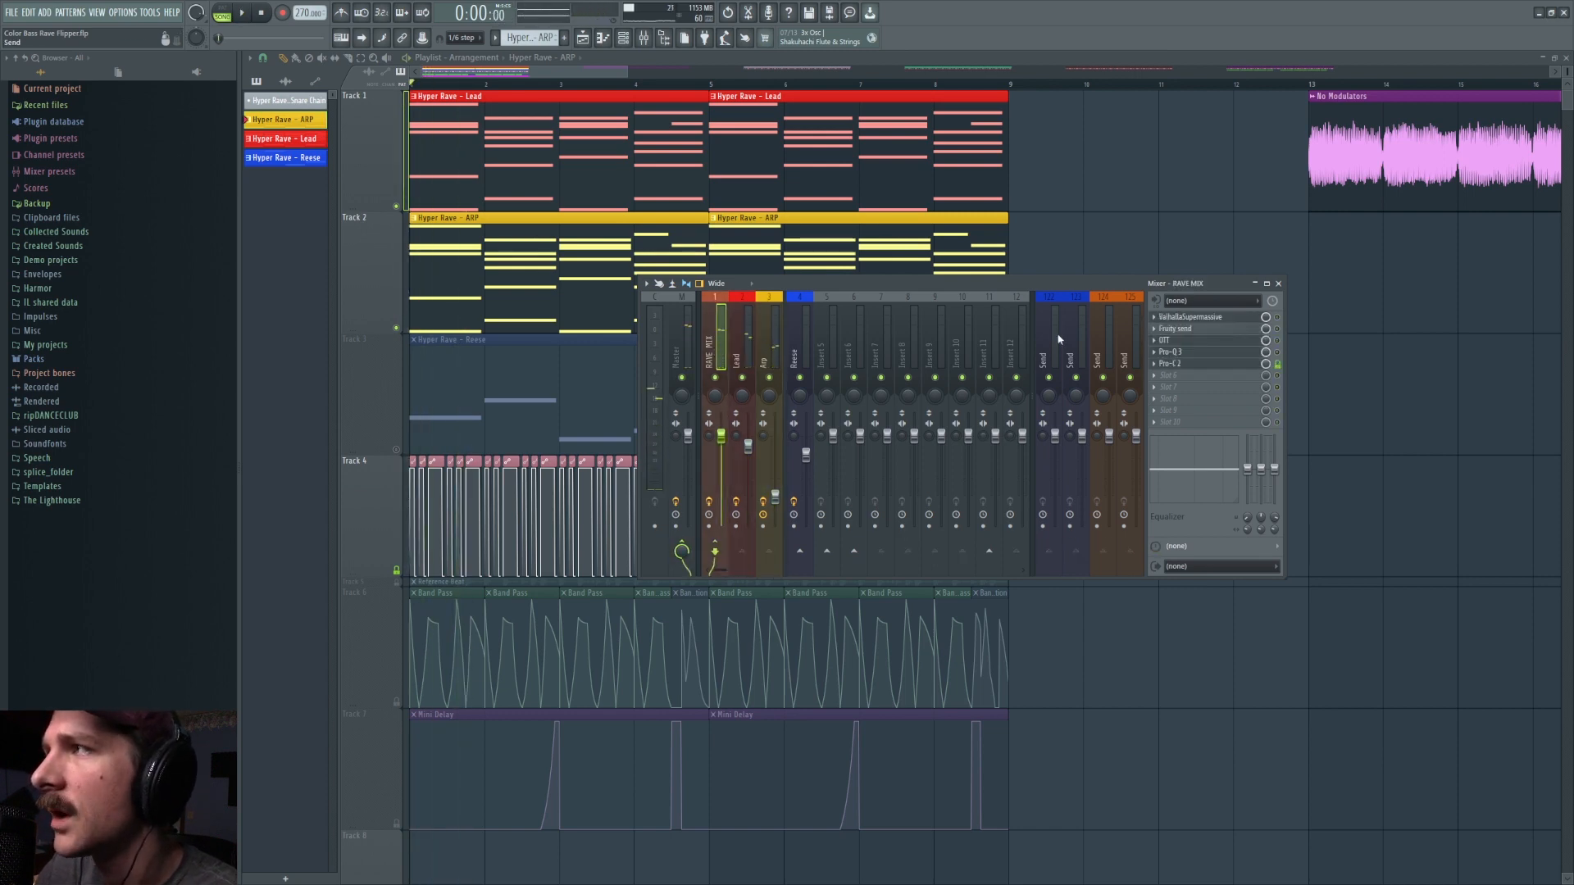
click(1210, 322)
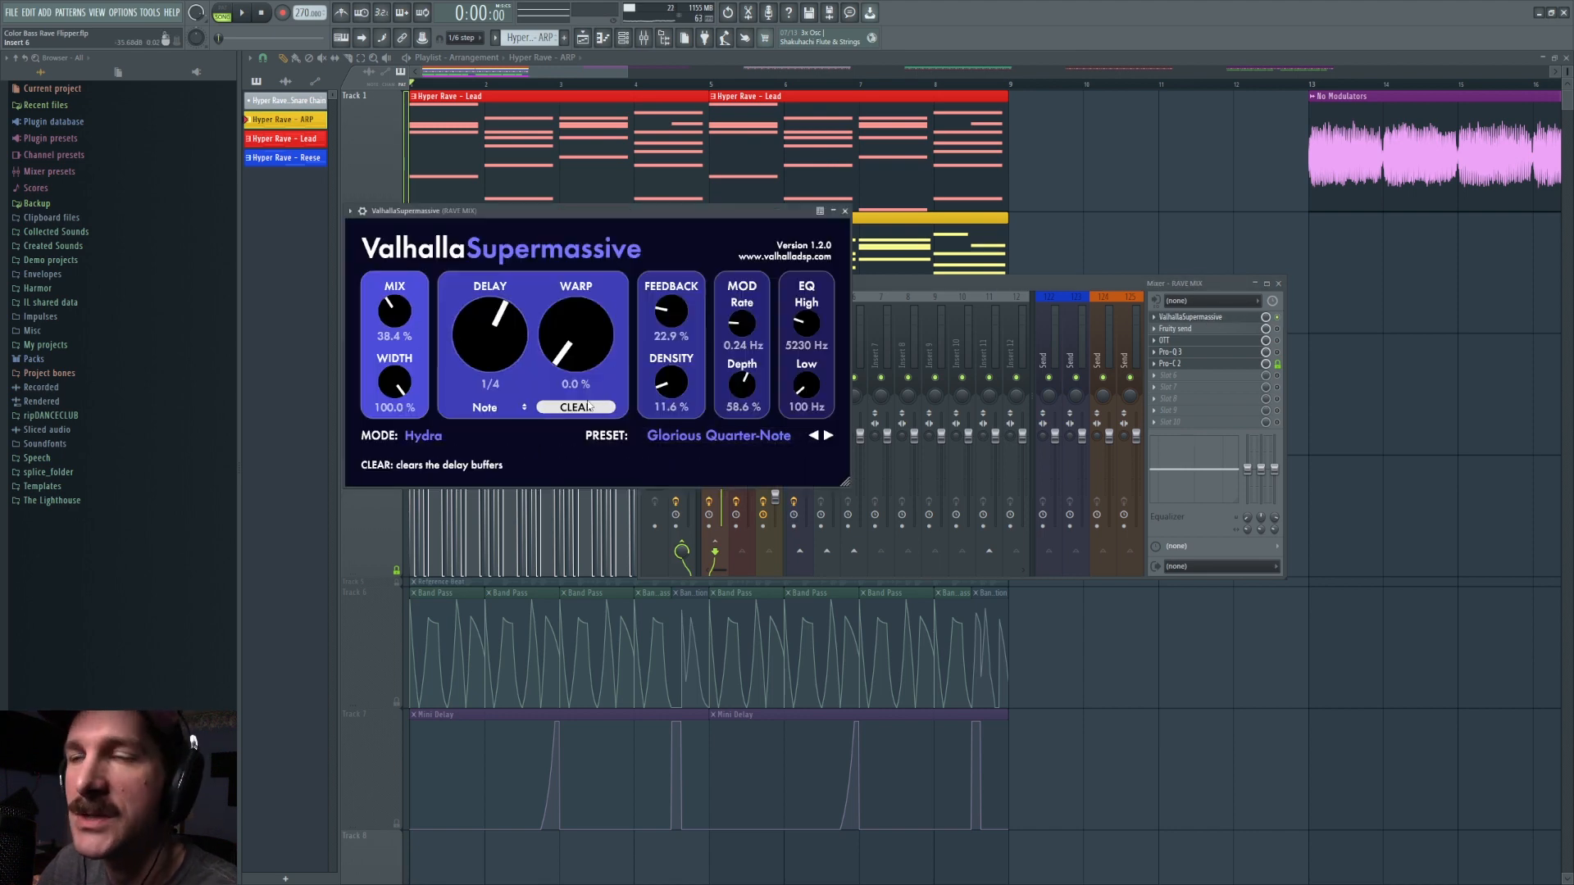
key(space)
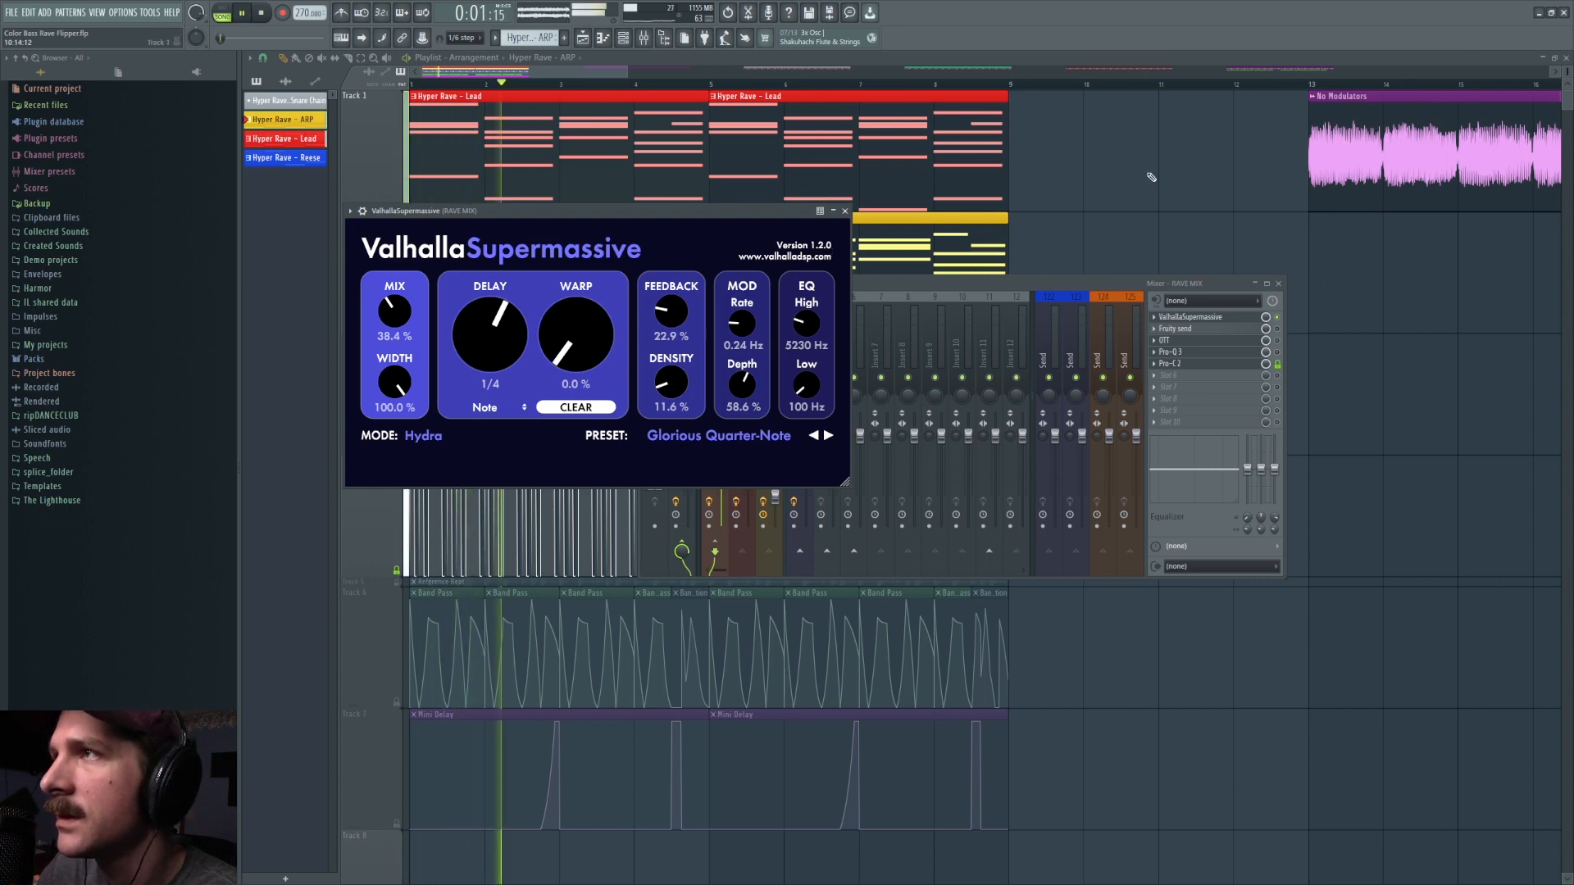
key(space)
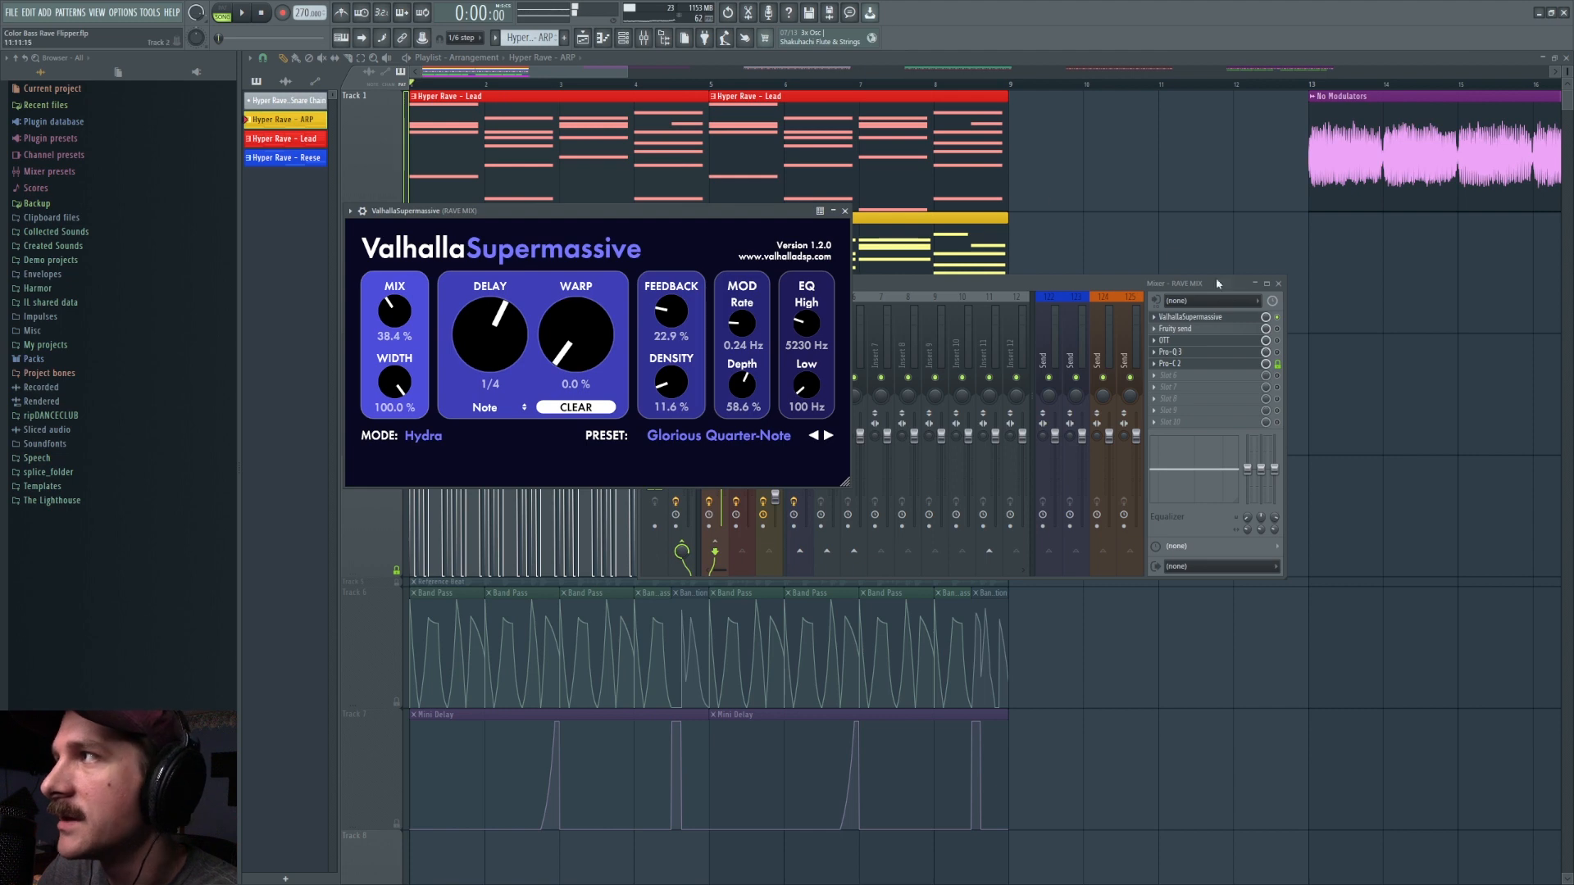
Step: Enable Fruity send on the RAVE MIX track, close the reverb window and bring the mixer back up
click(1276, 329)
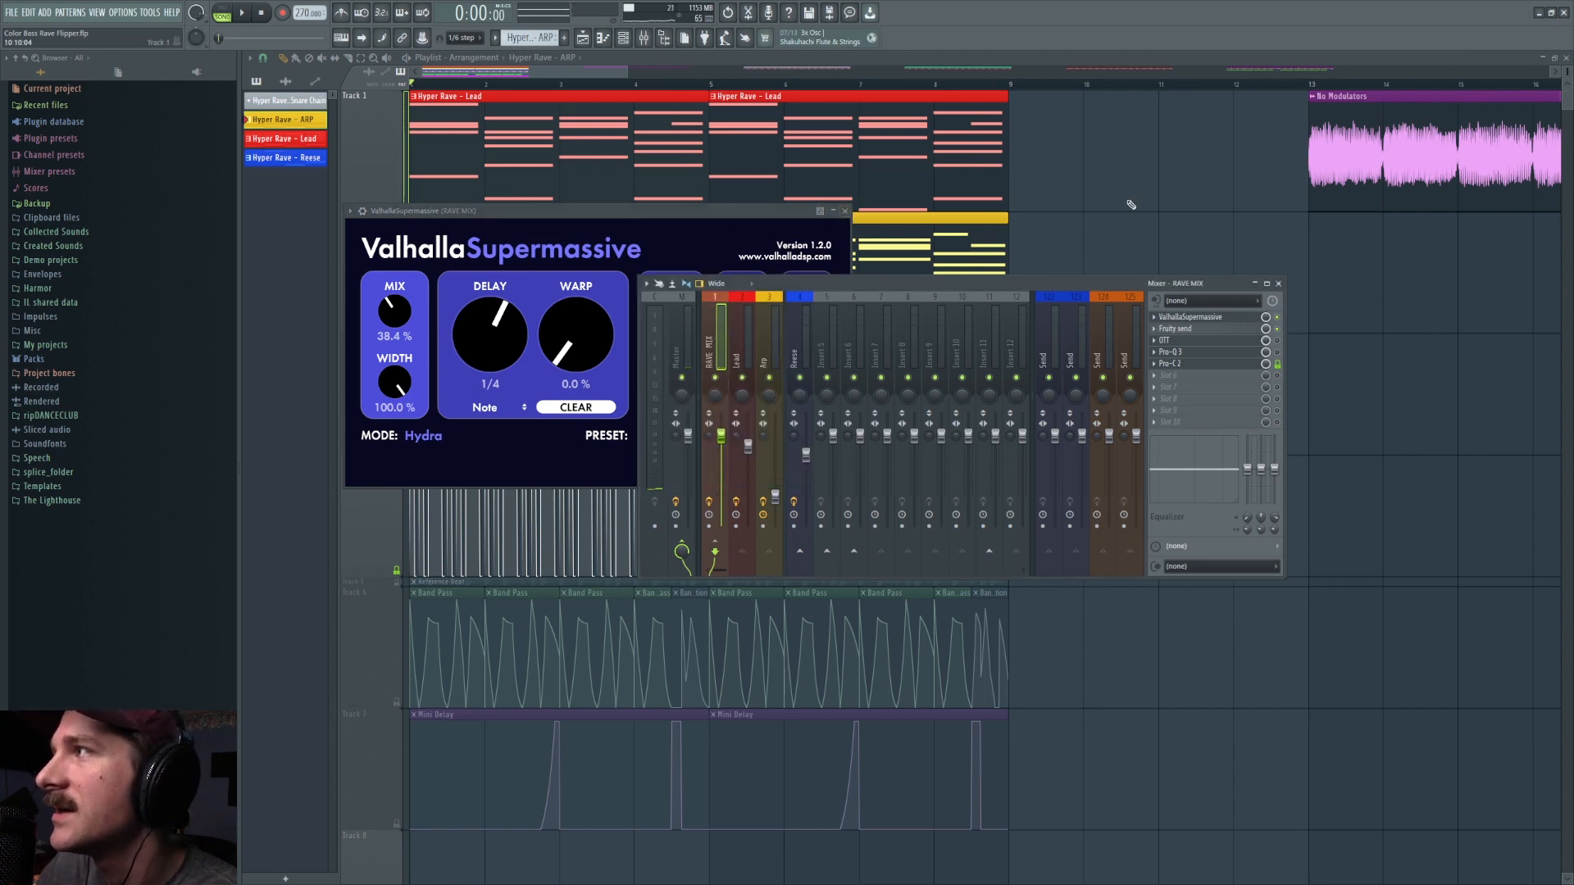
key(Escape)
key(Escape)
click(644, 41)
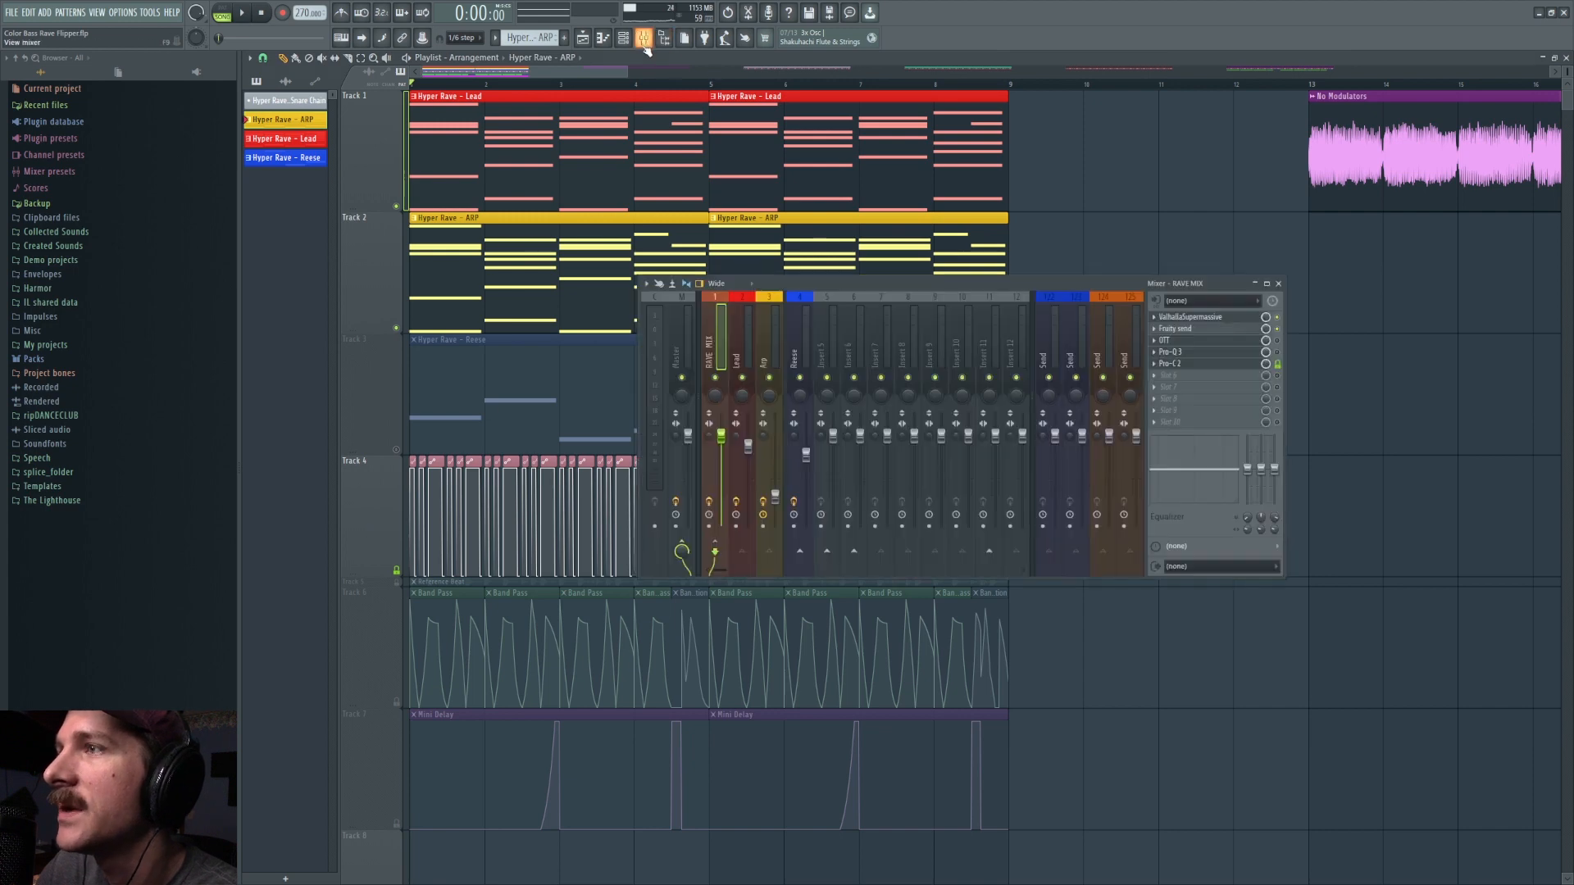
drag(842, 285, 785, 290)
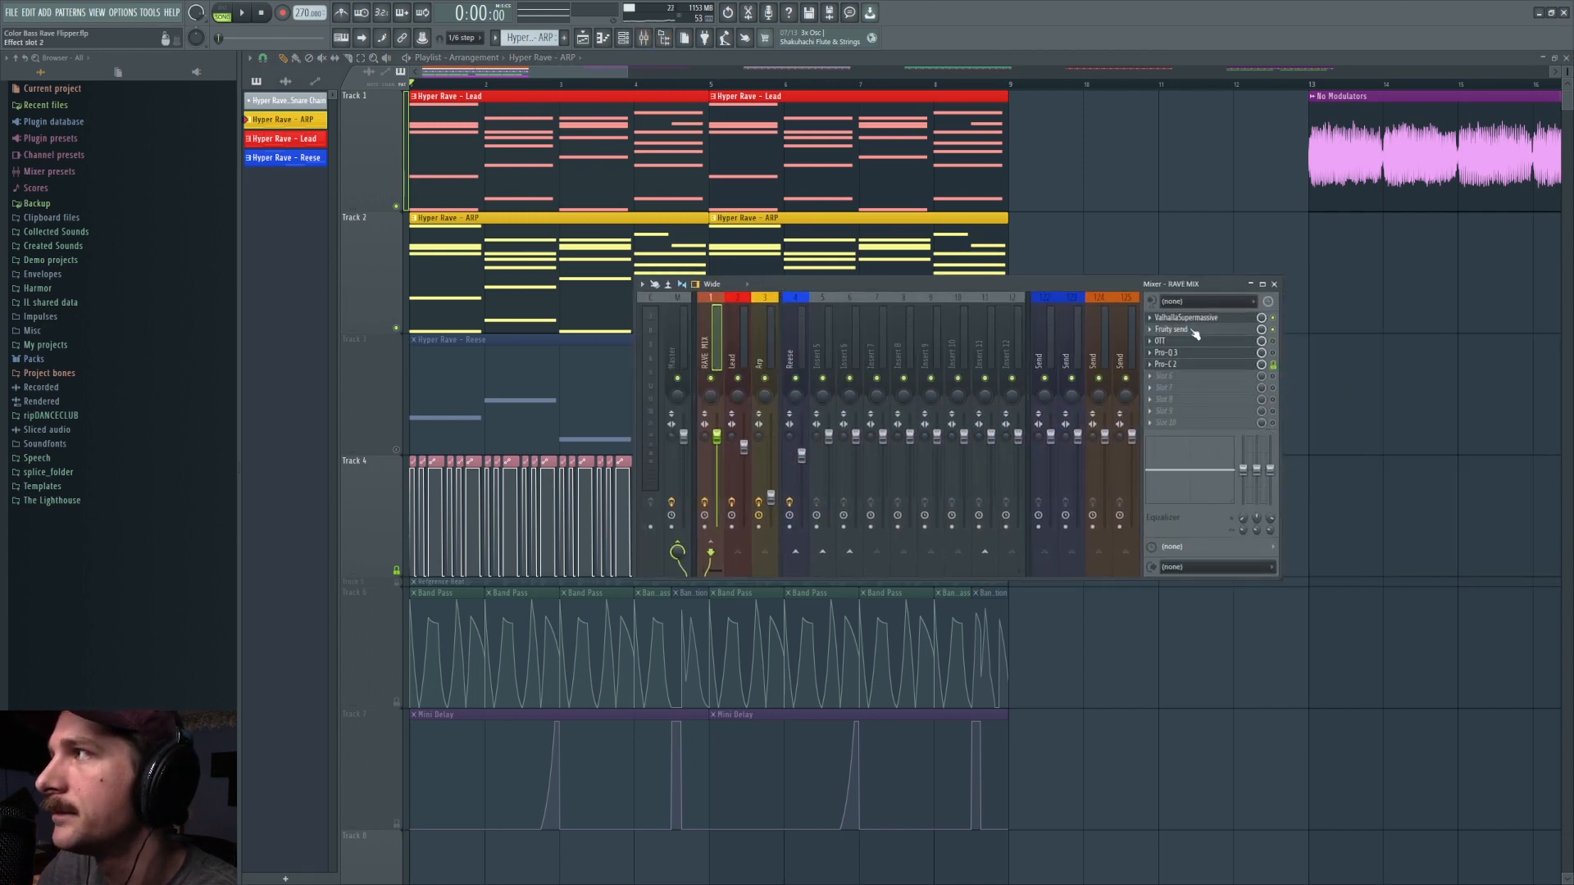
Step: Play the pattern with Fruity send open and compare its gating with the kHs Trance Gate on the Reese track
click(1227, 329)
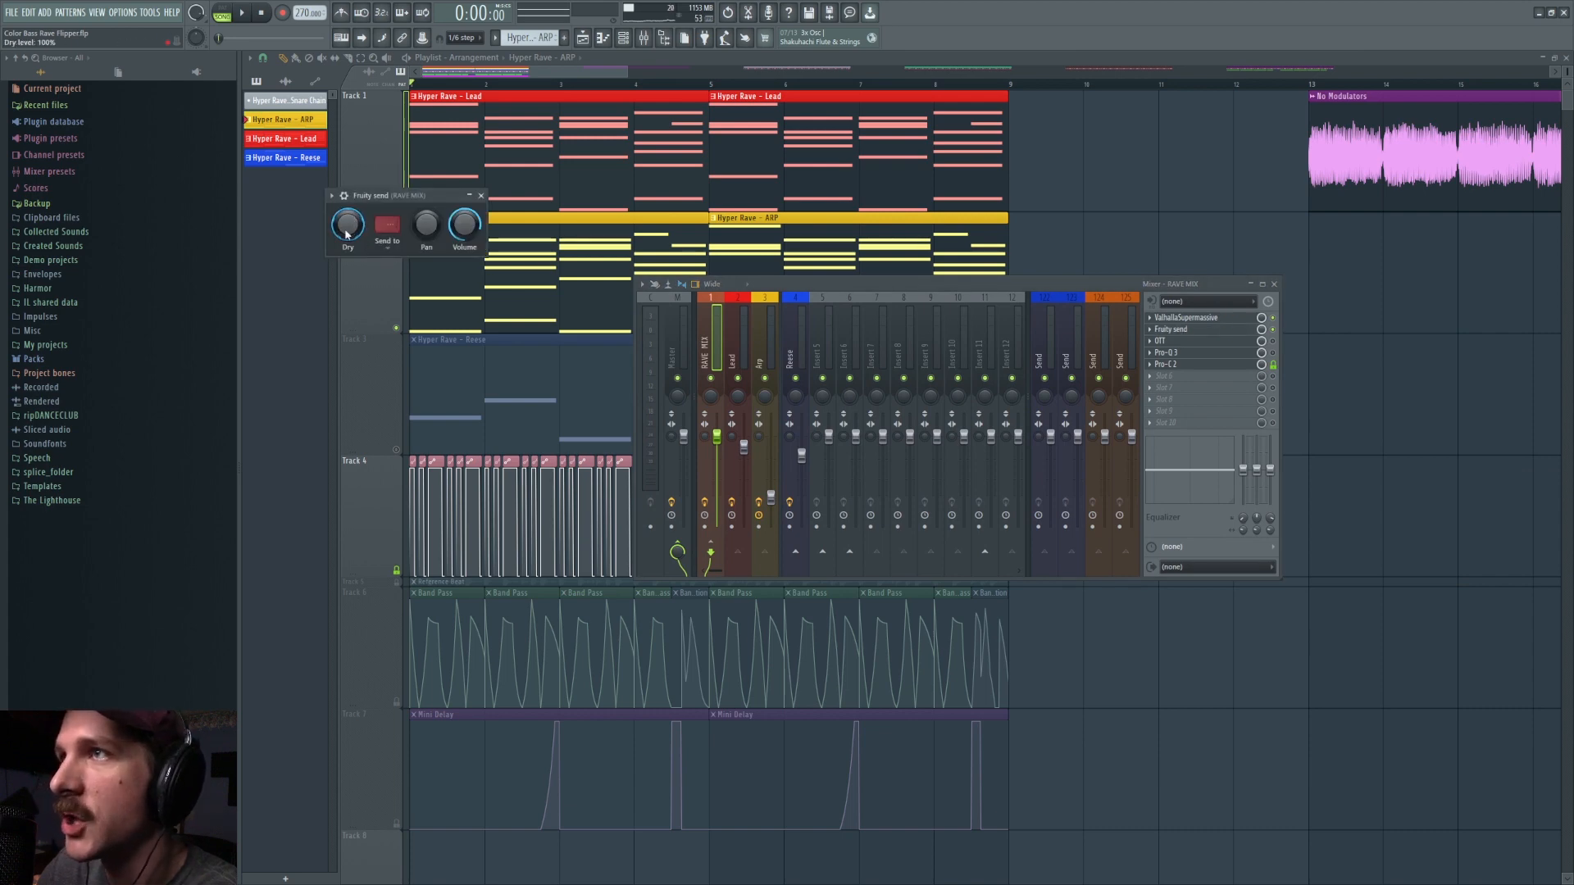
key(space)
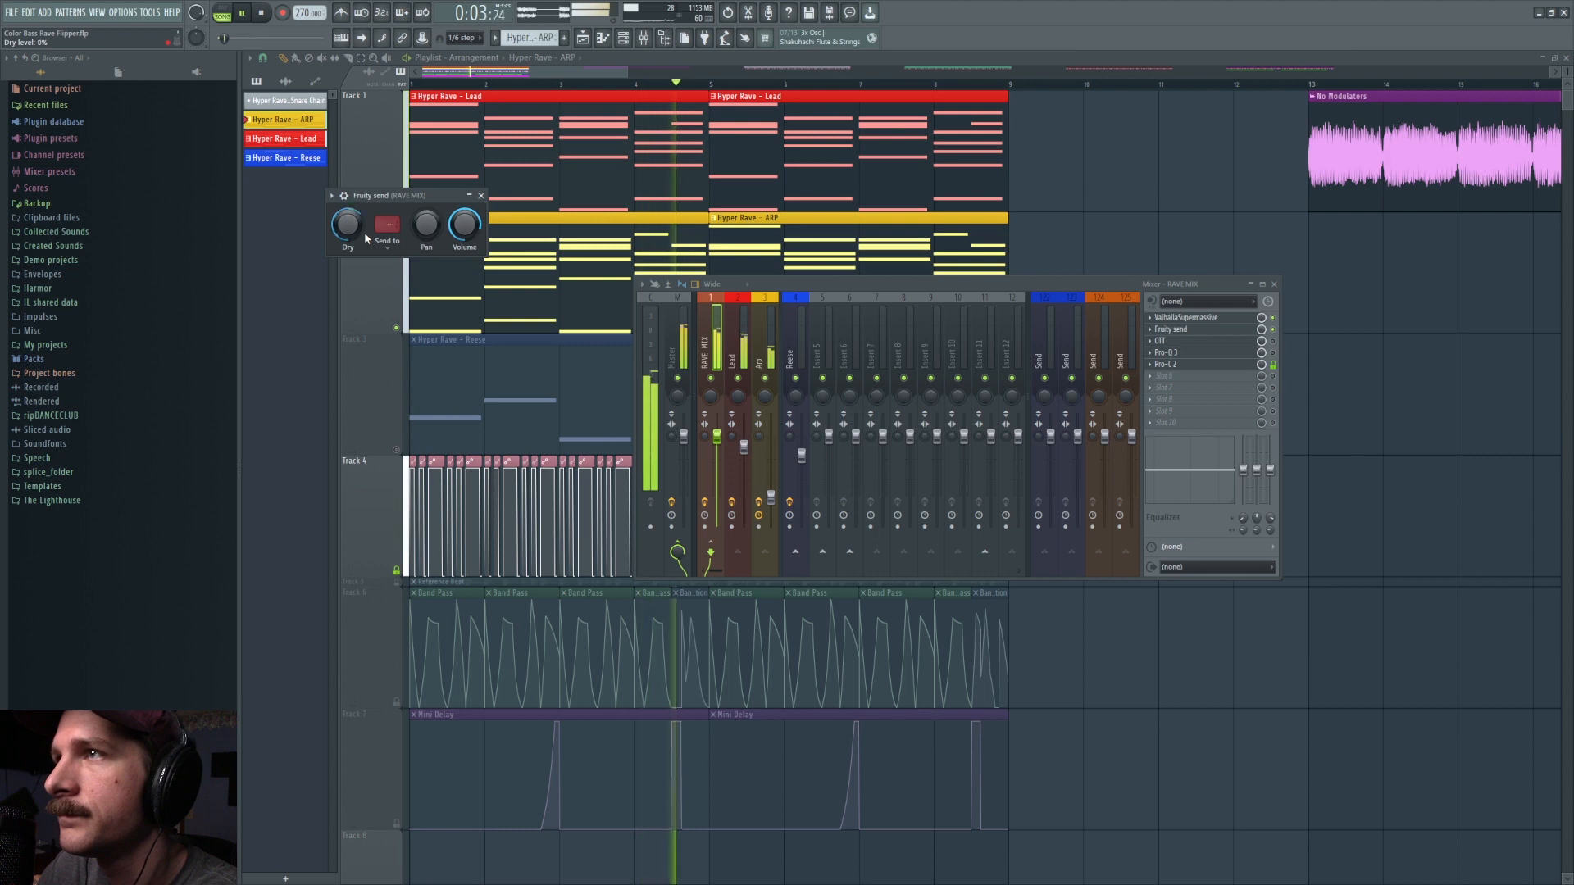
key(space)
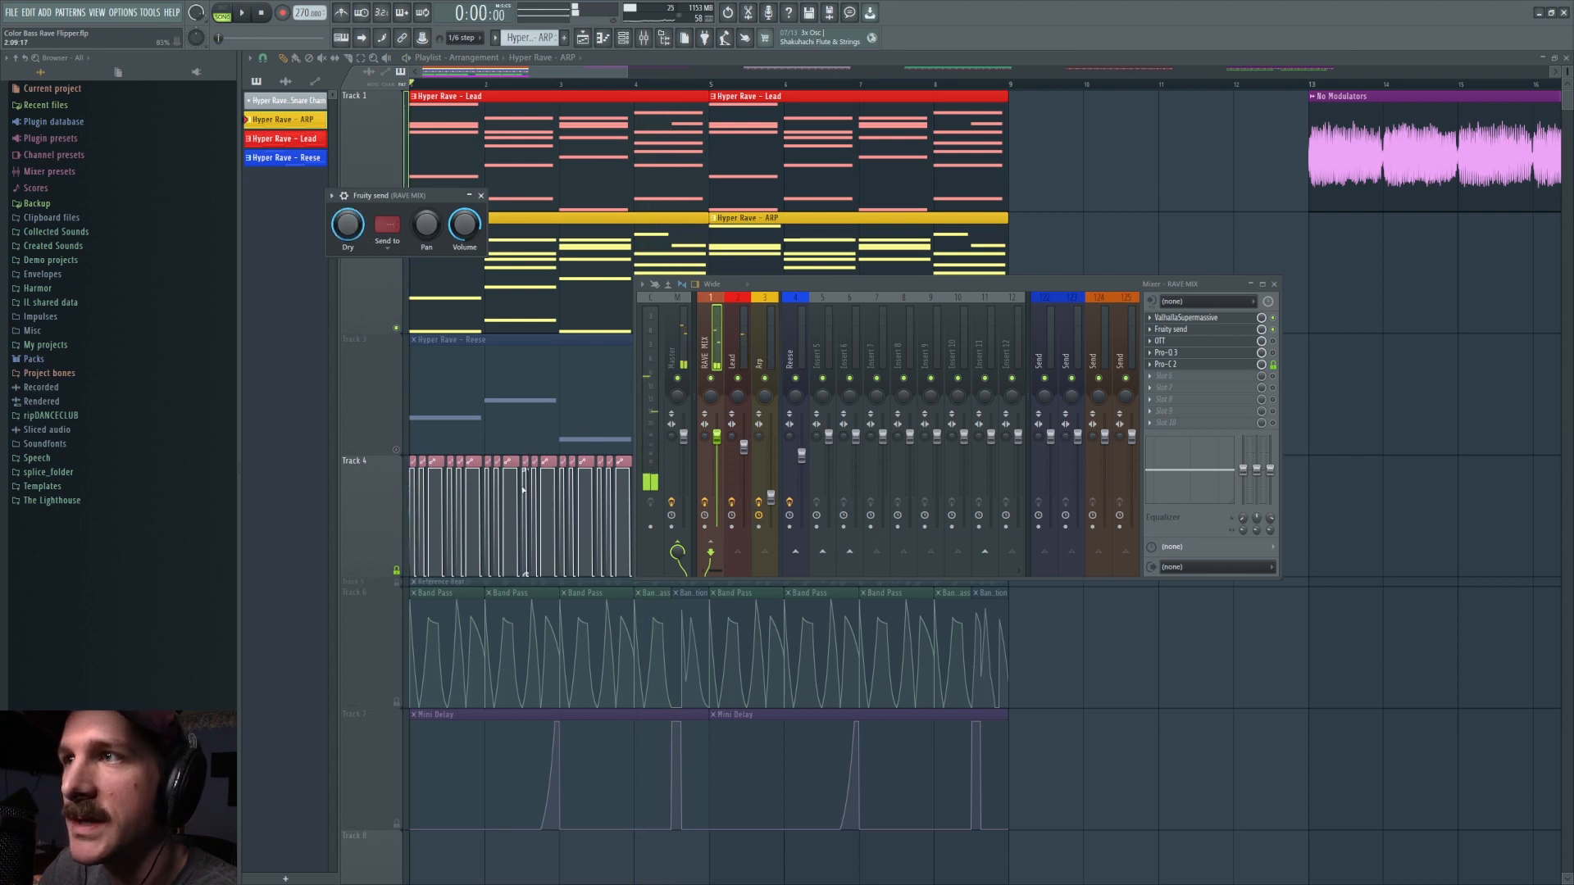
click(785, 349)
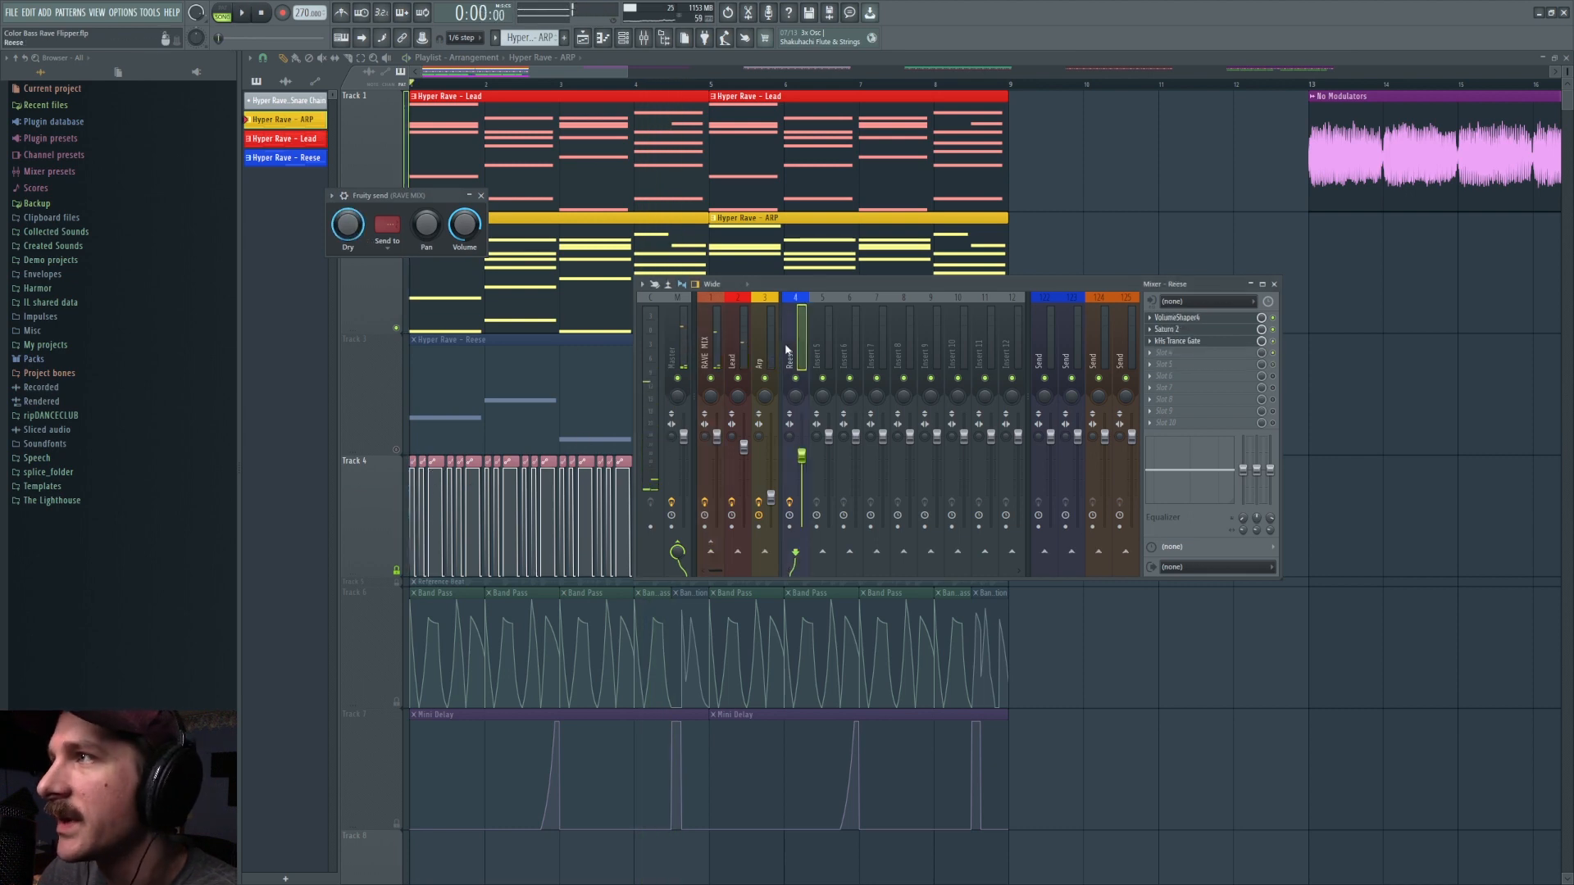
click(1188, 343)
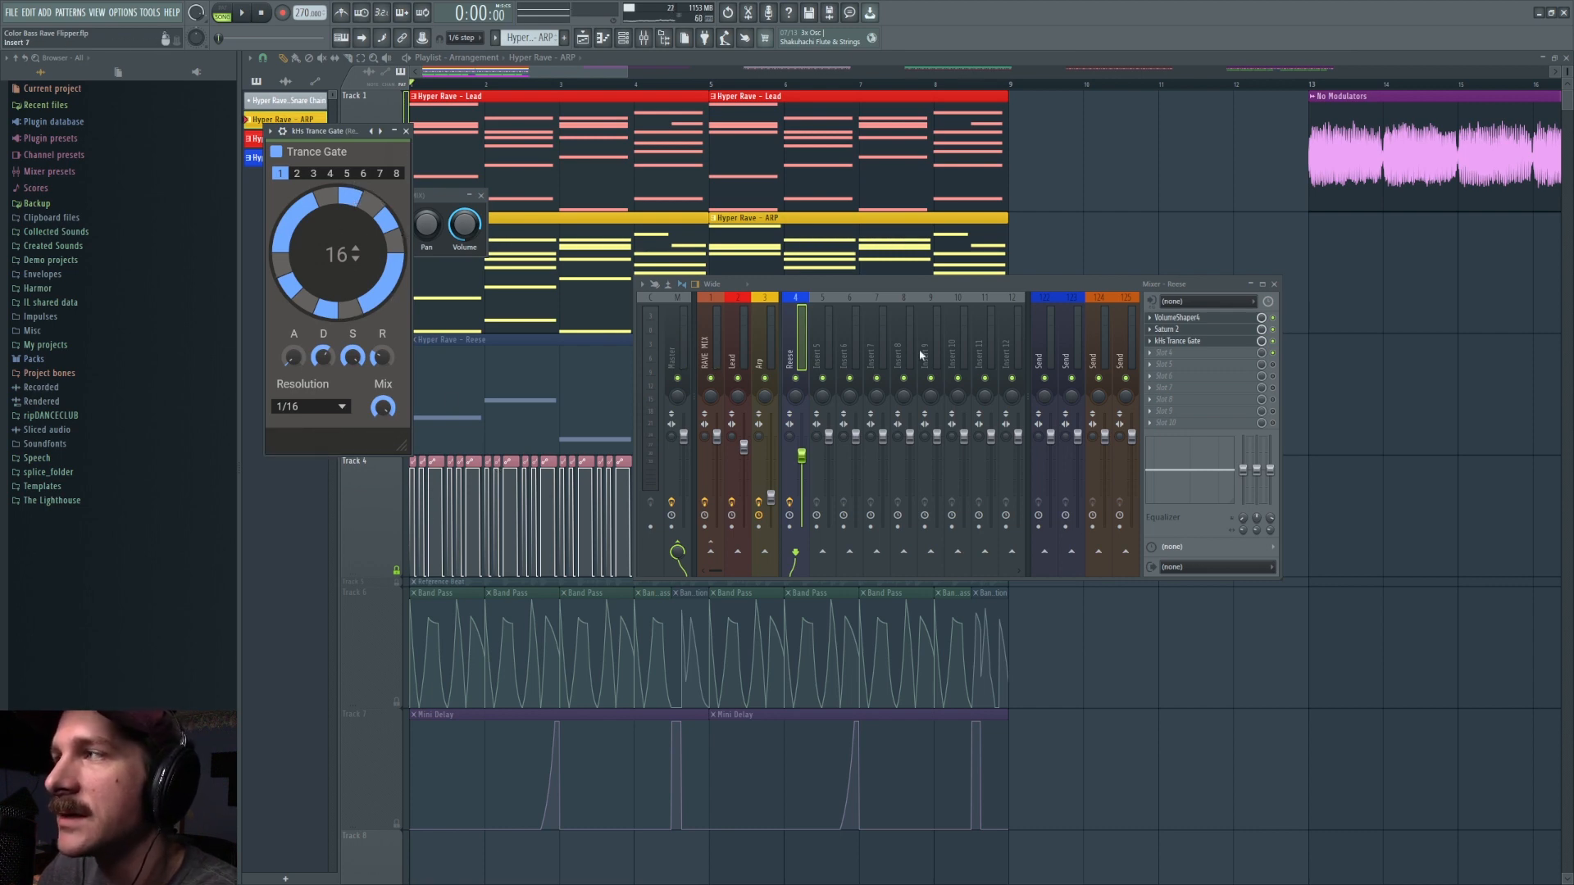
Step: Listen to OTT on the RAVE MIX track and open Pro-Q 3 to examine its EQ curve
click(712, 352)
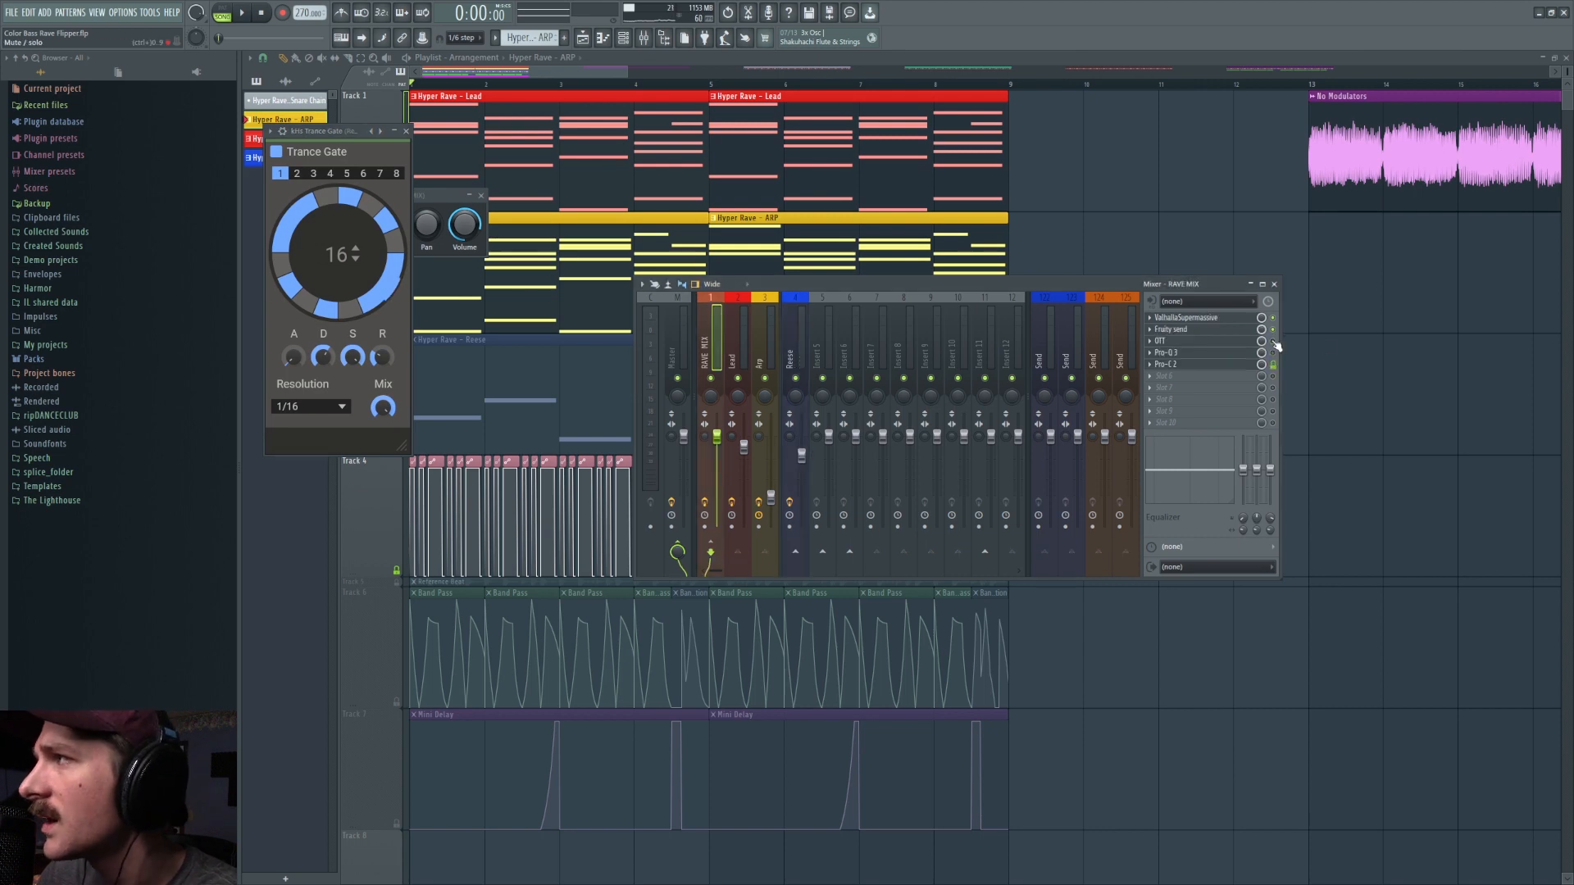
key(space)
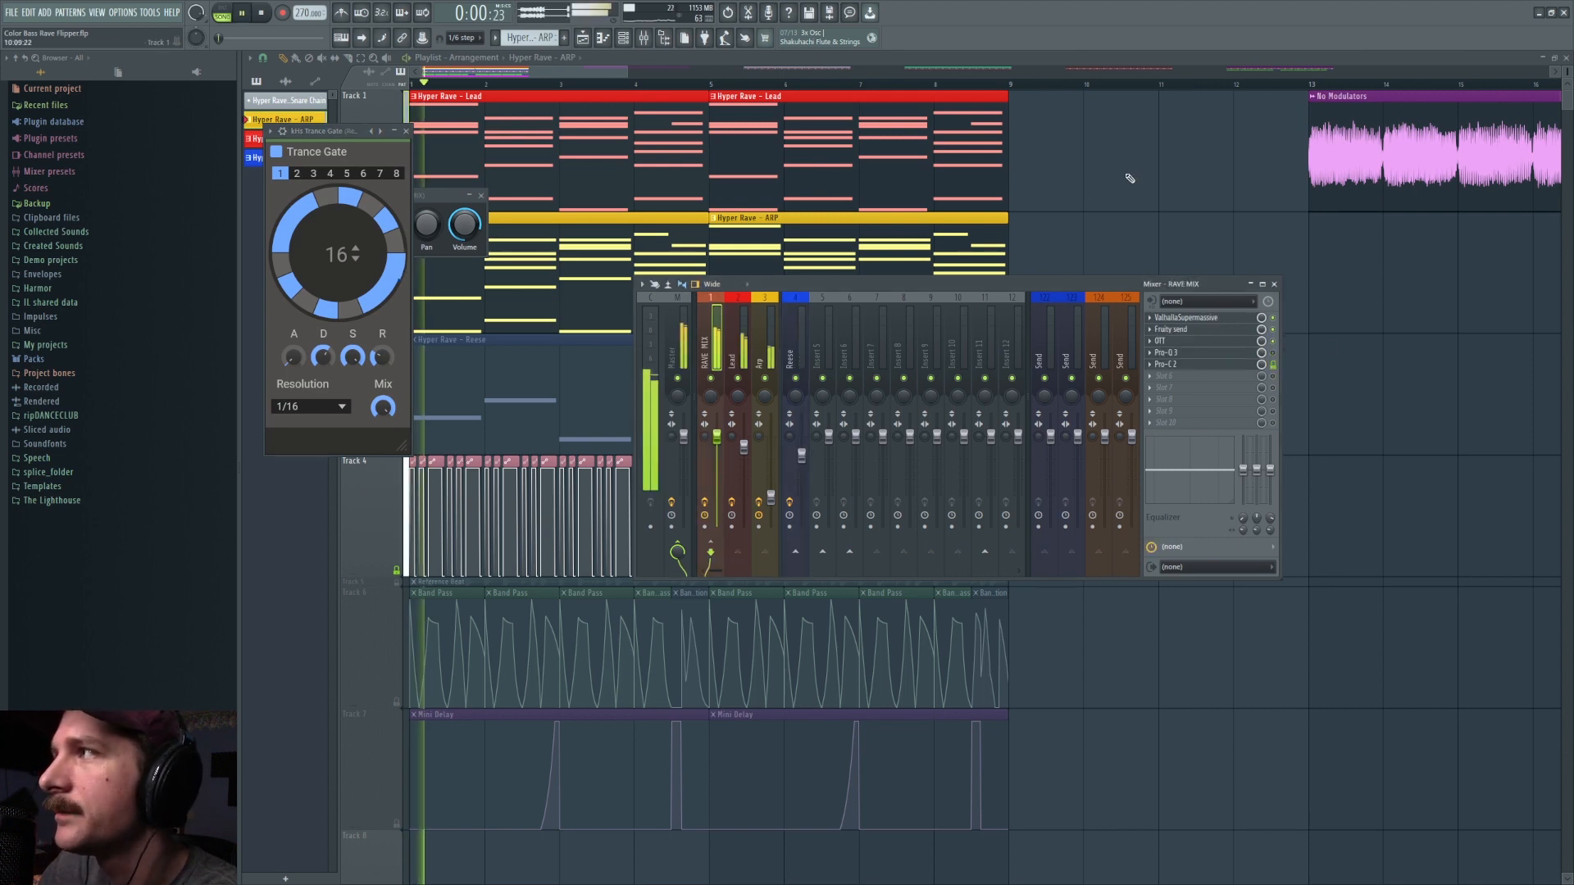
key(space)
key(space)
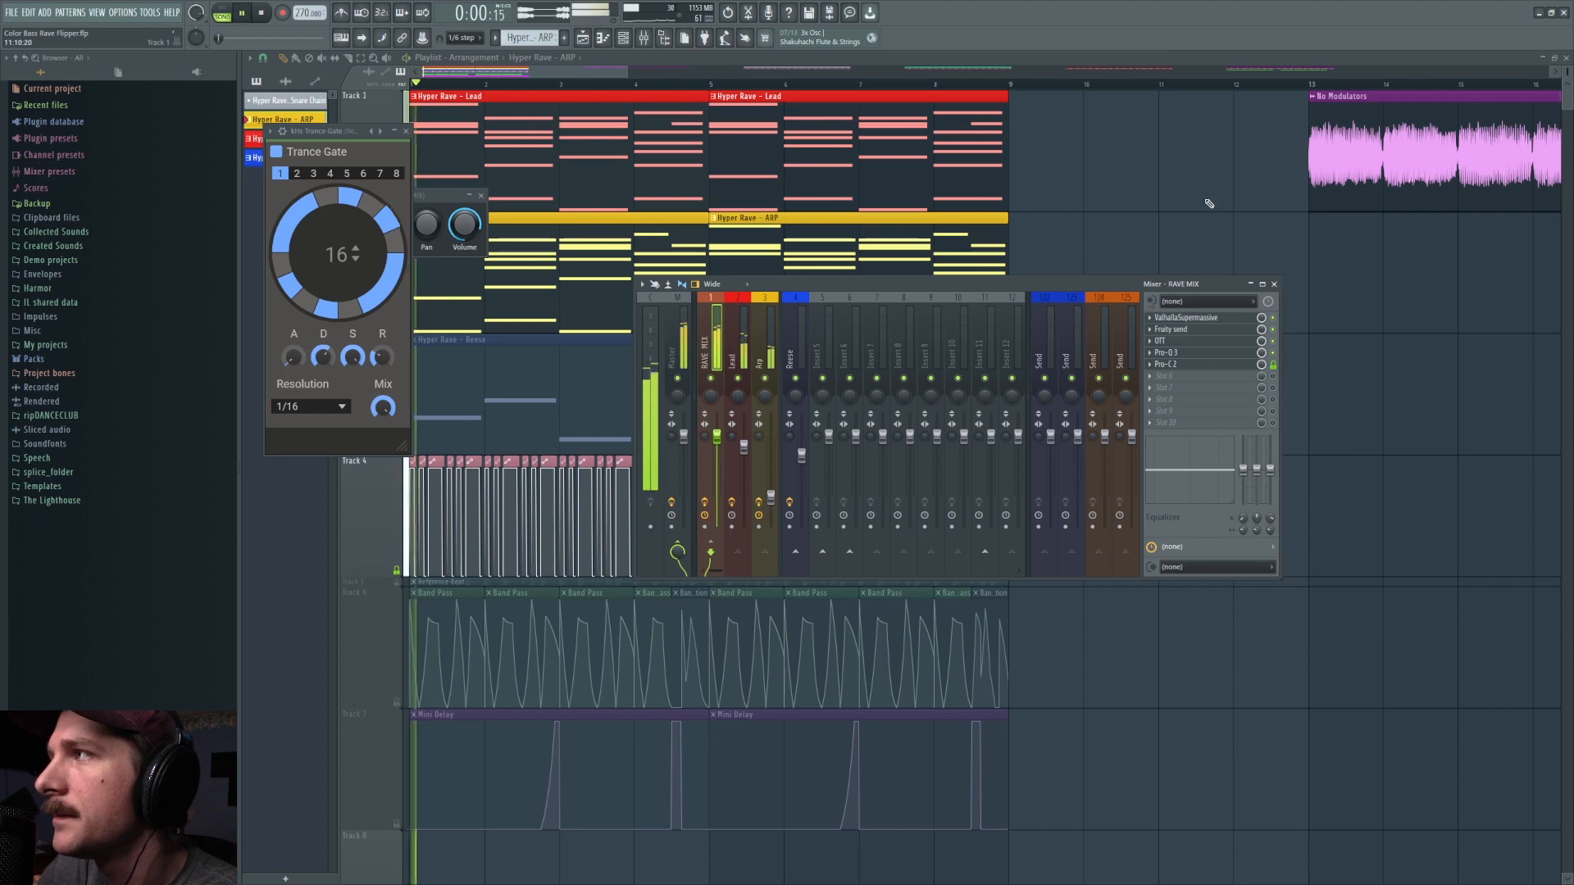
key(space)
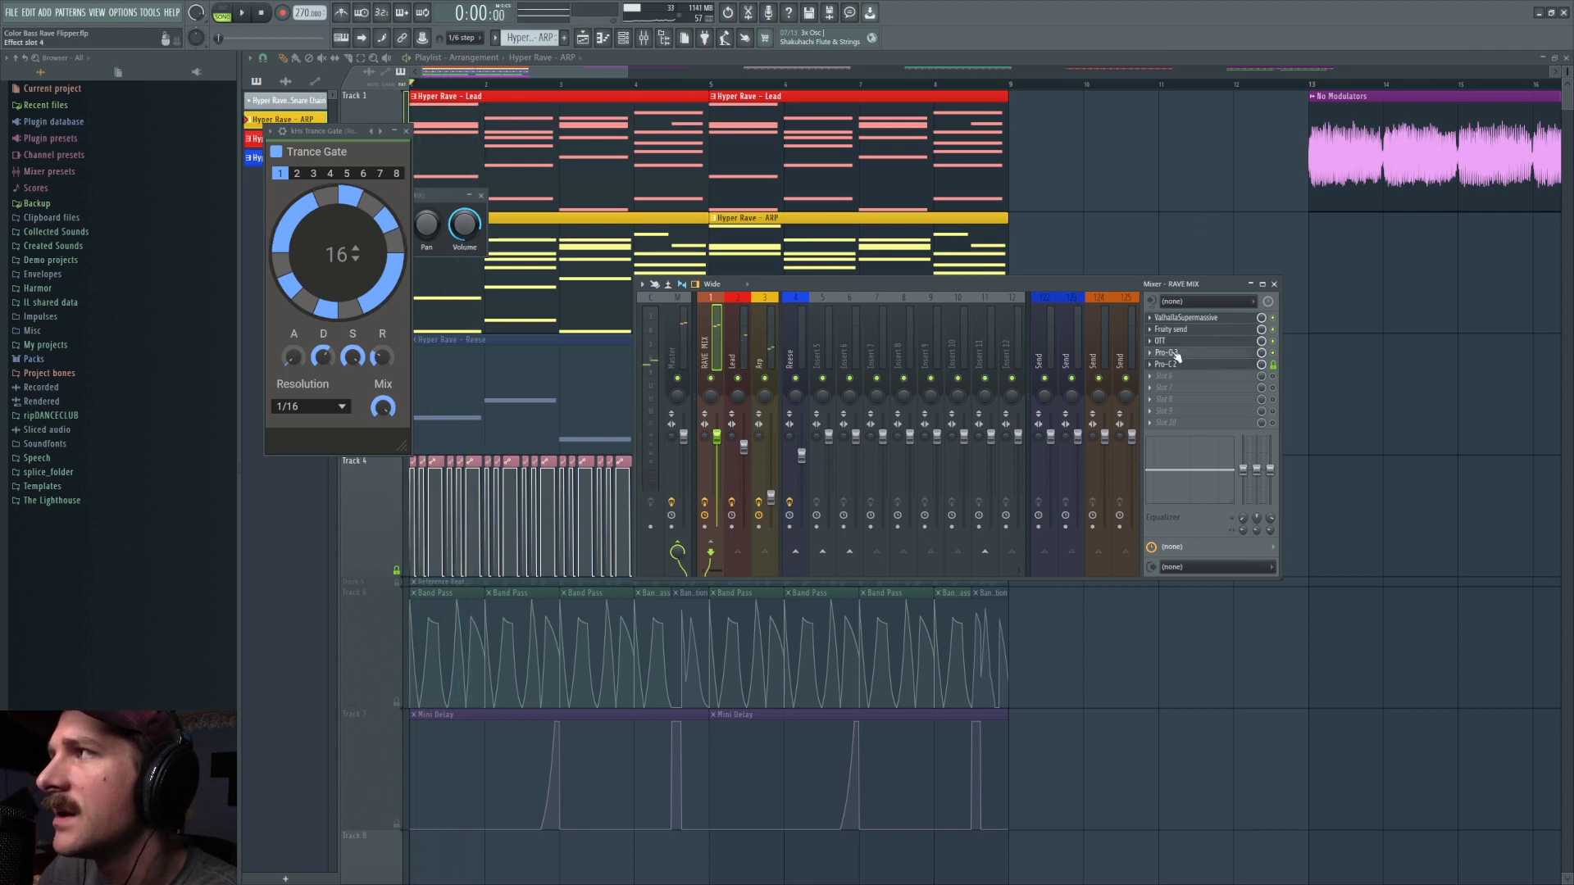
click(1176, 354)
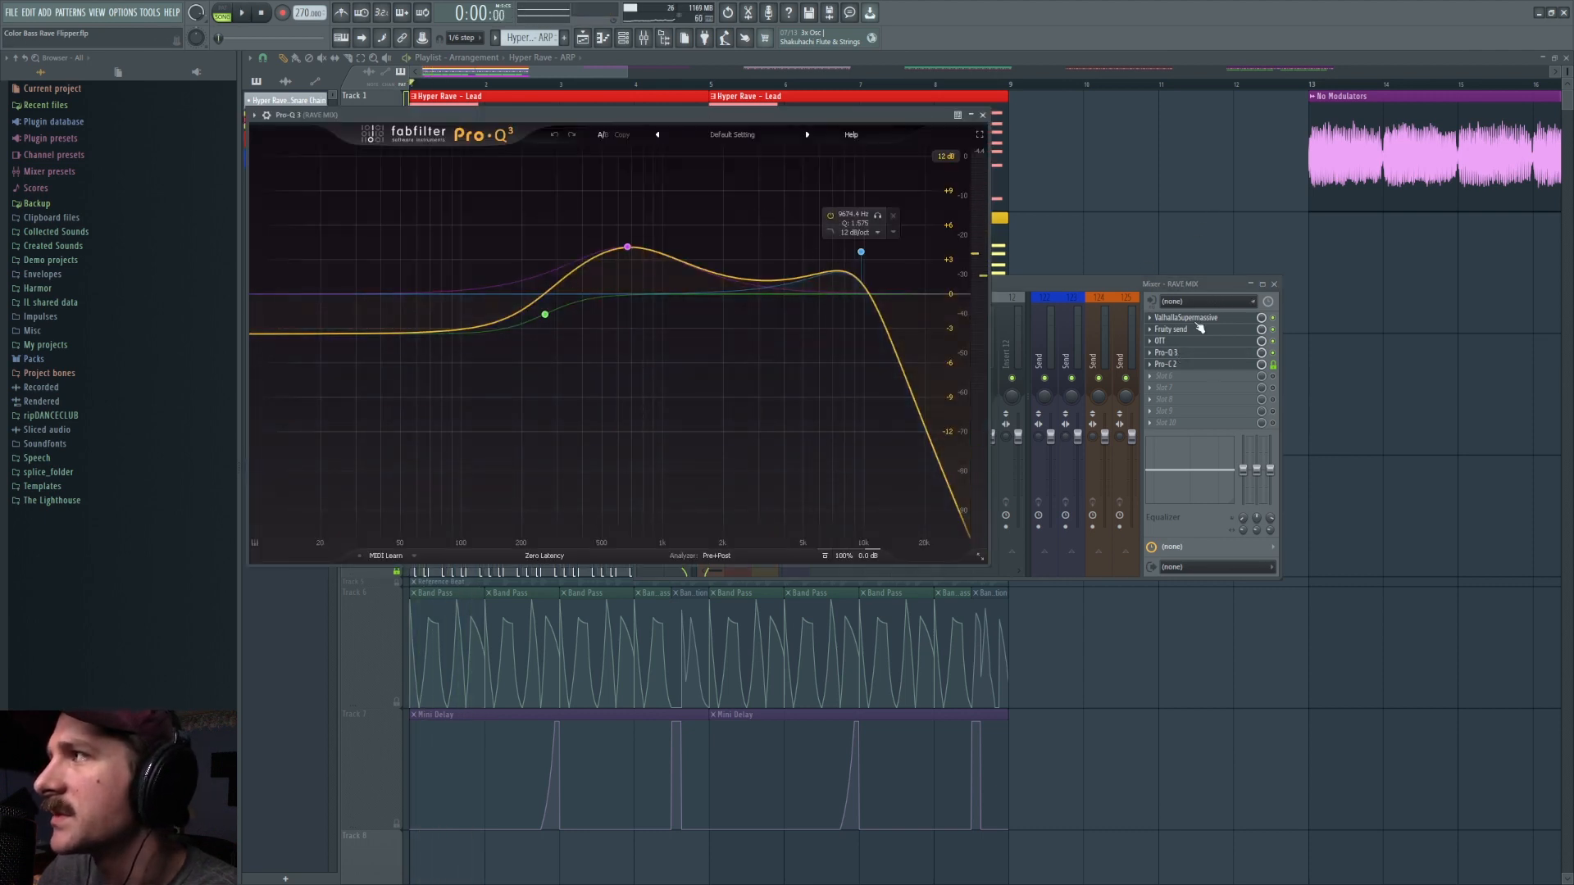
click(1277, 379)
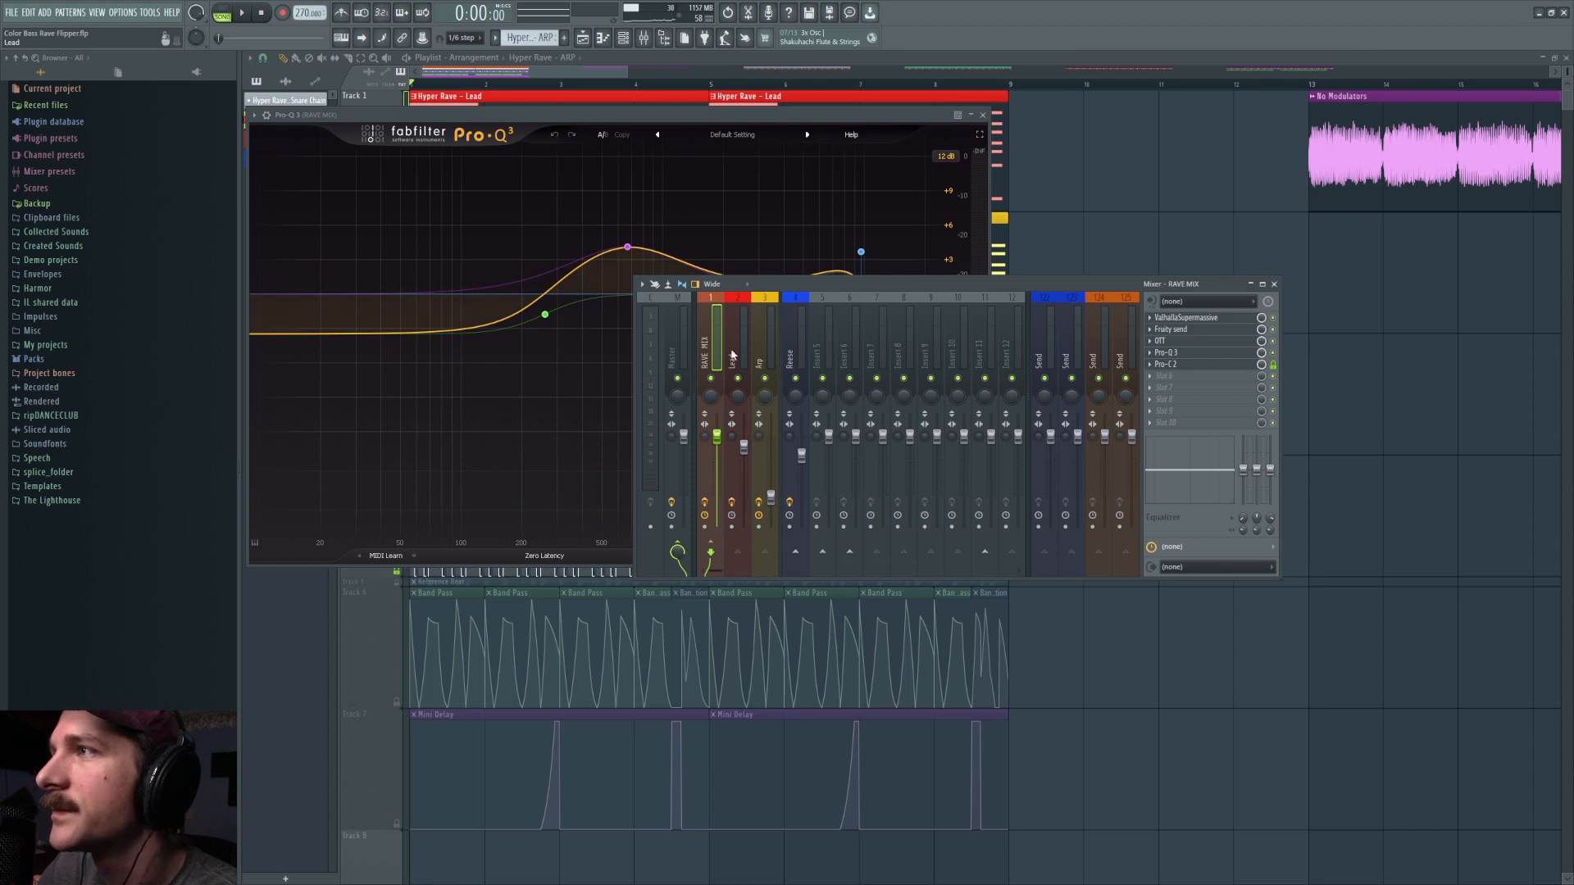
Step: Review the routing and effects of the Lead, Arp, Reese and RAVE MIX tracks, ending on the Master effect chain
click(740, 351)
click(767, 348)
click(795, 348)
click(714, 343)
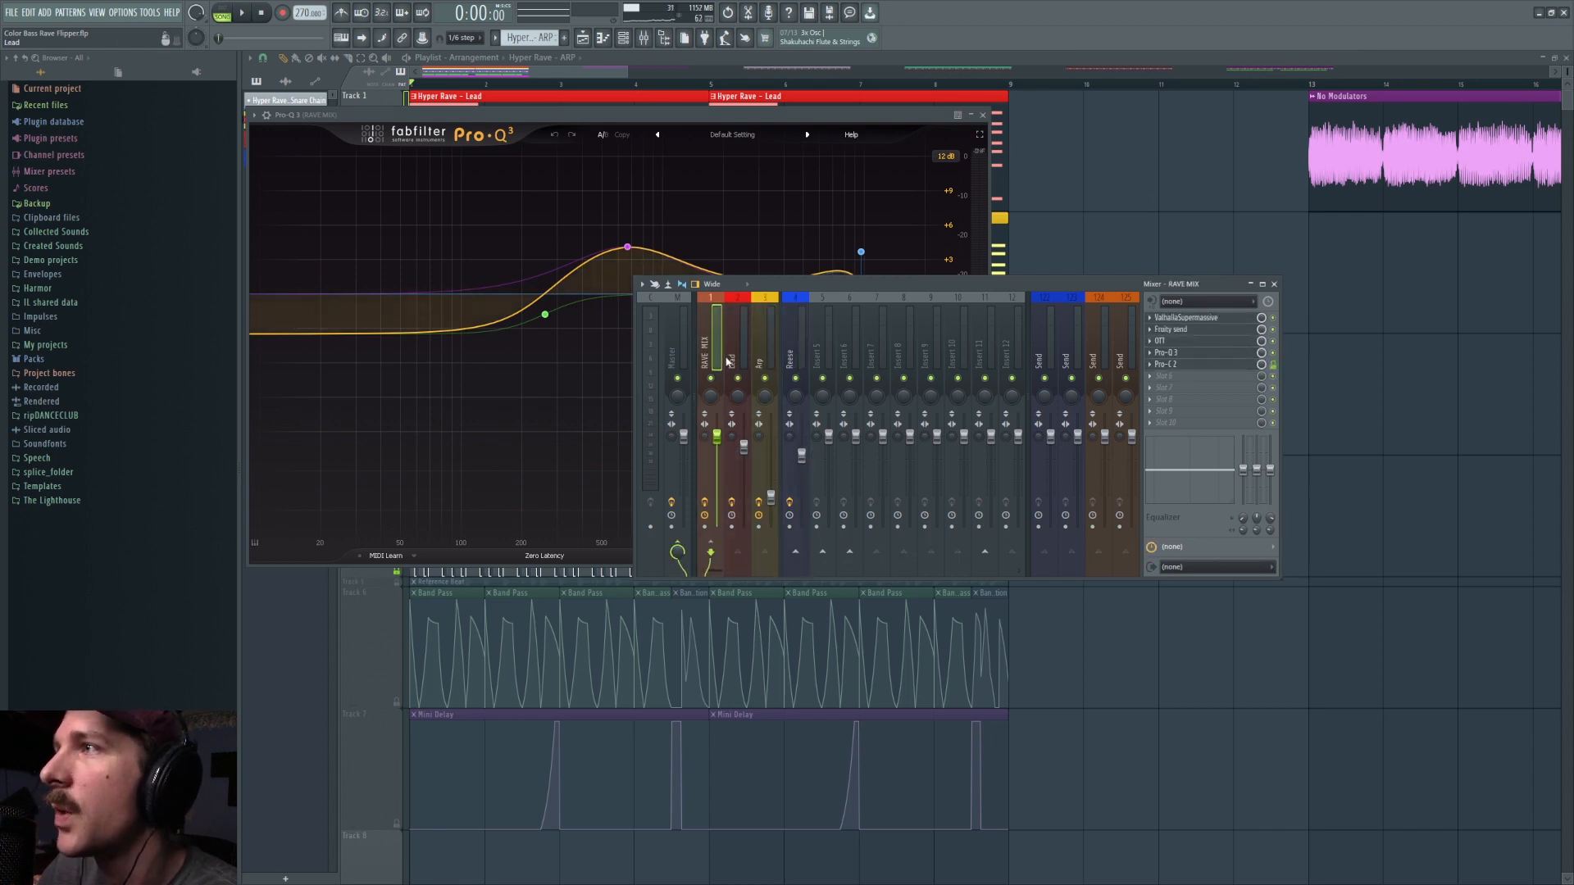
click(785, 353)
click(675, 338)
click(794, 342)
click(671, 350)
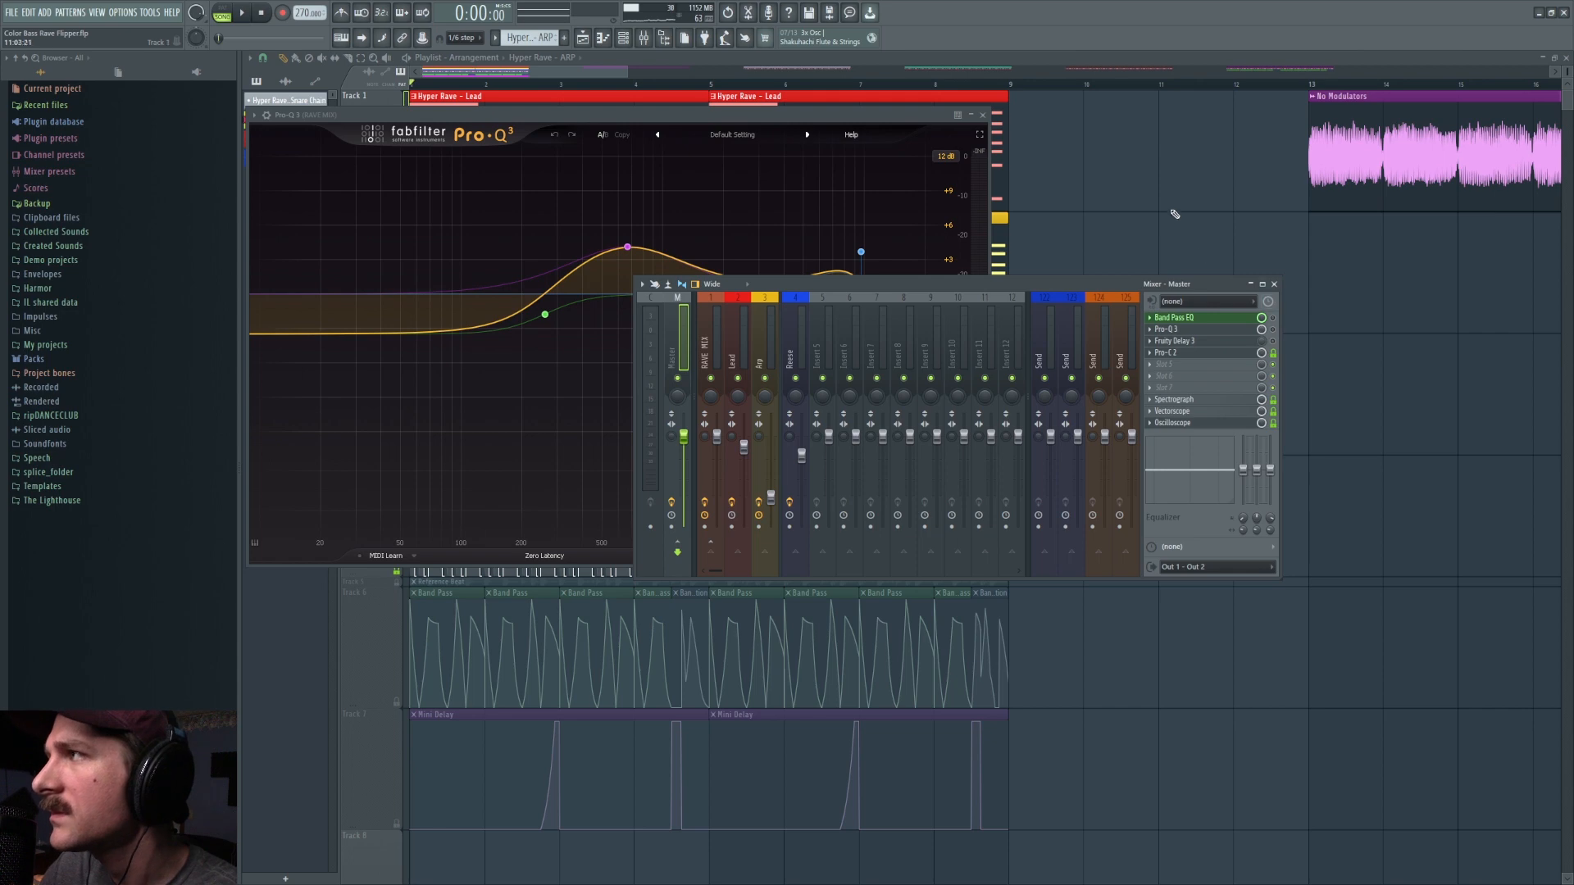
Step: Expand Track 5, turn on its Reference Beat clip and play it with the gated Lead and ARP
key(F12)
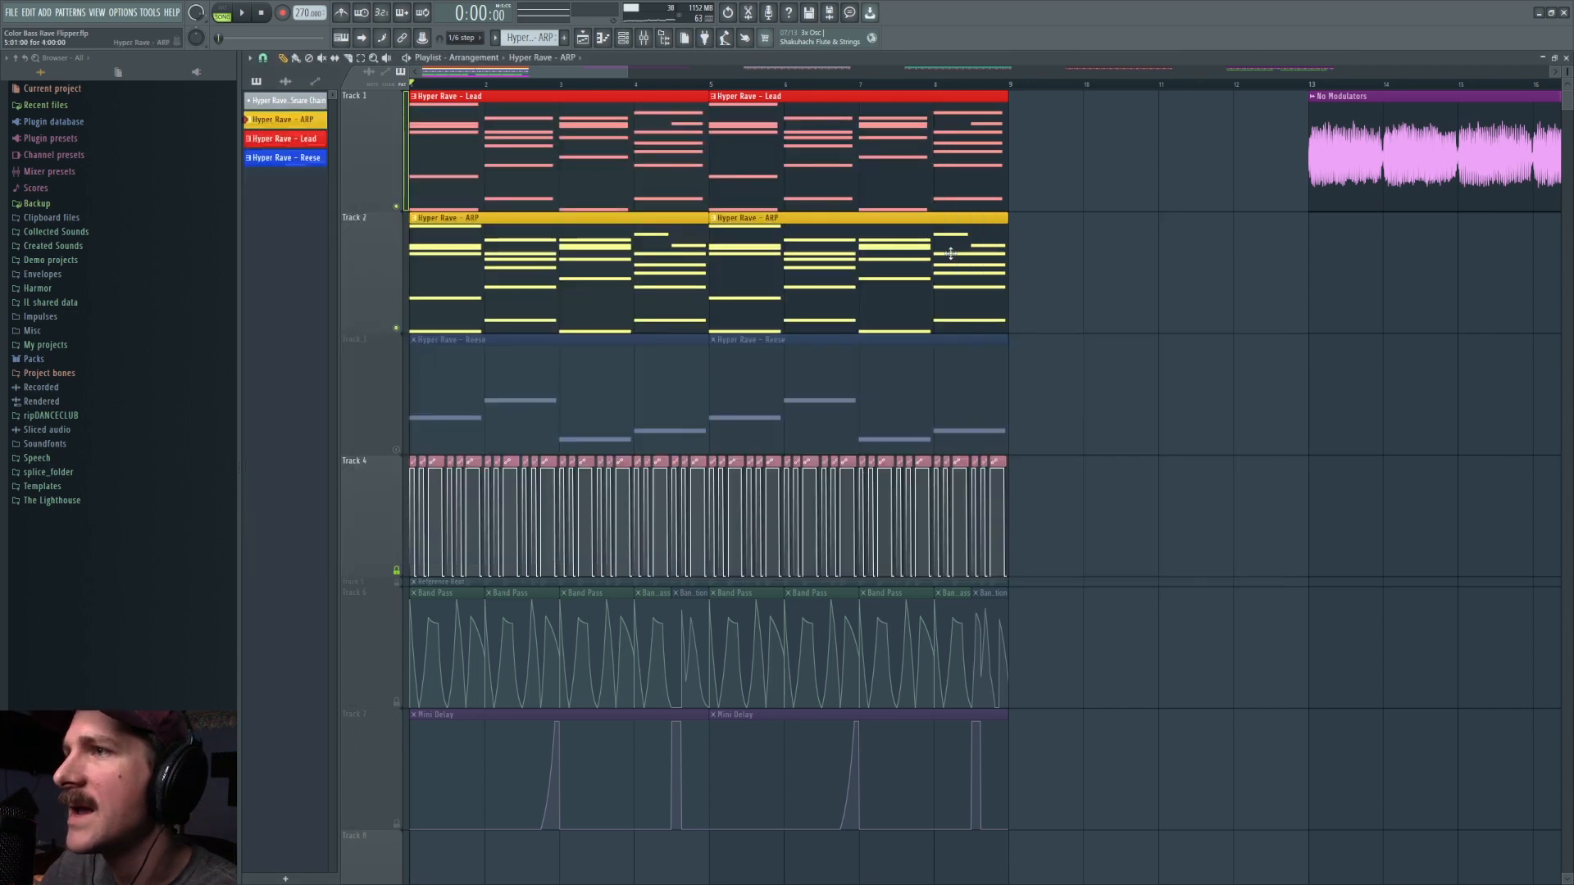
click(377, 587)
double_click(377, 584)
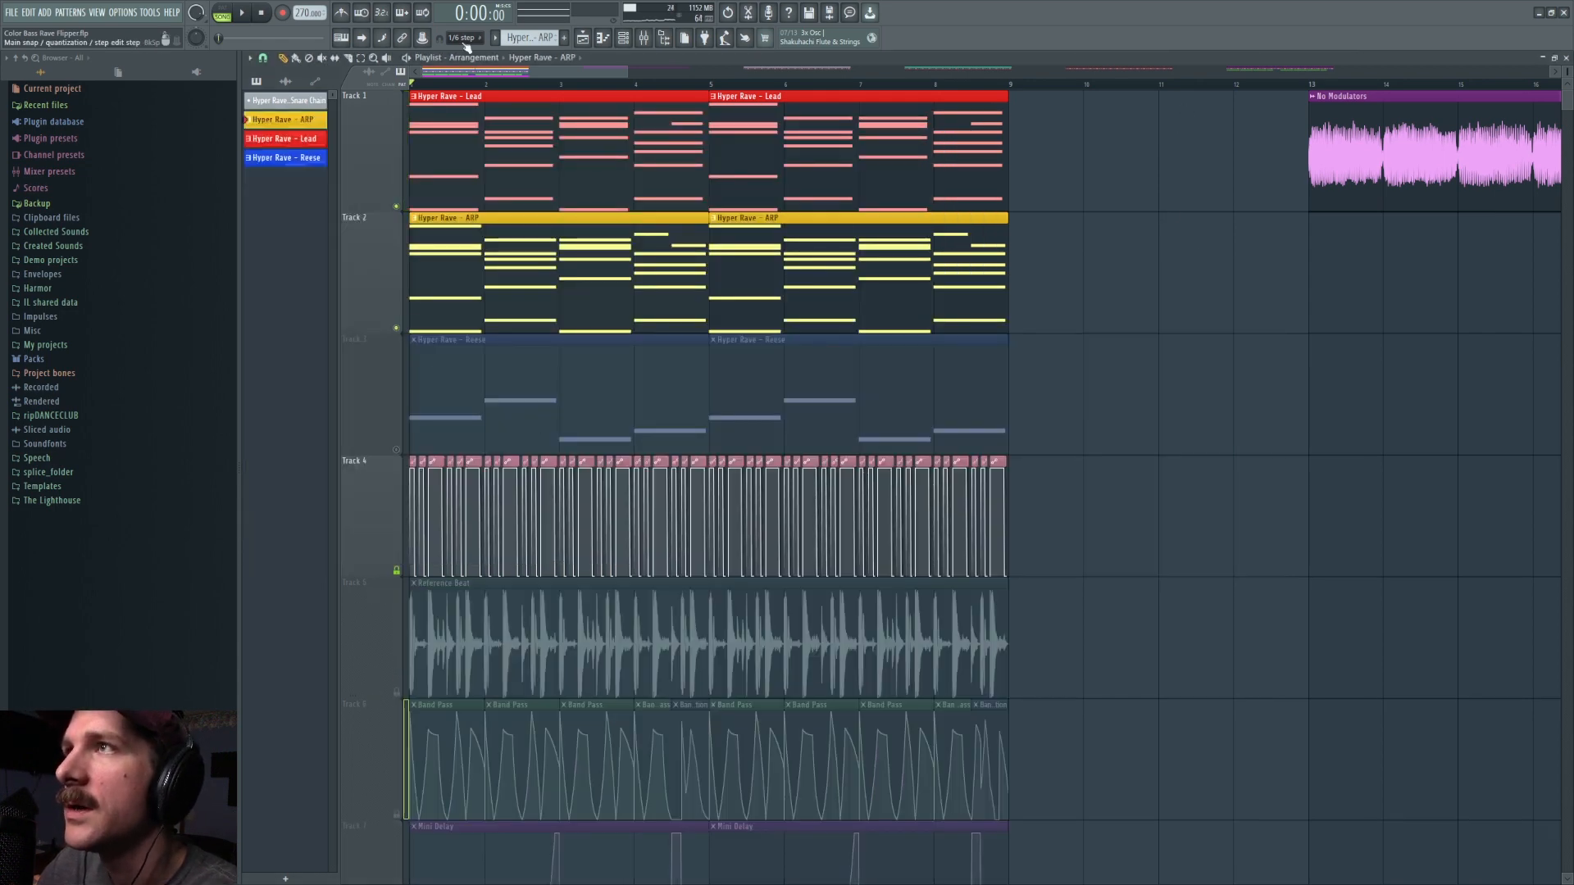
scroll(480, 86, up, 3)
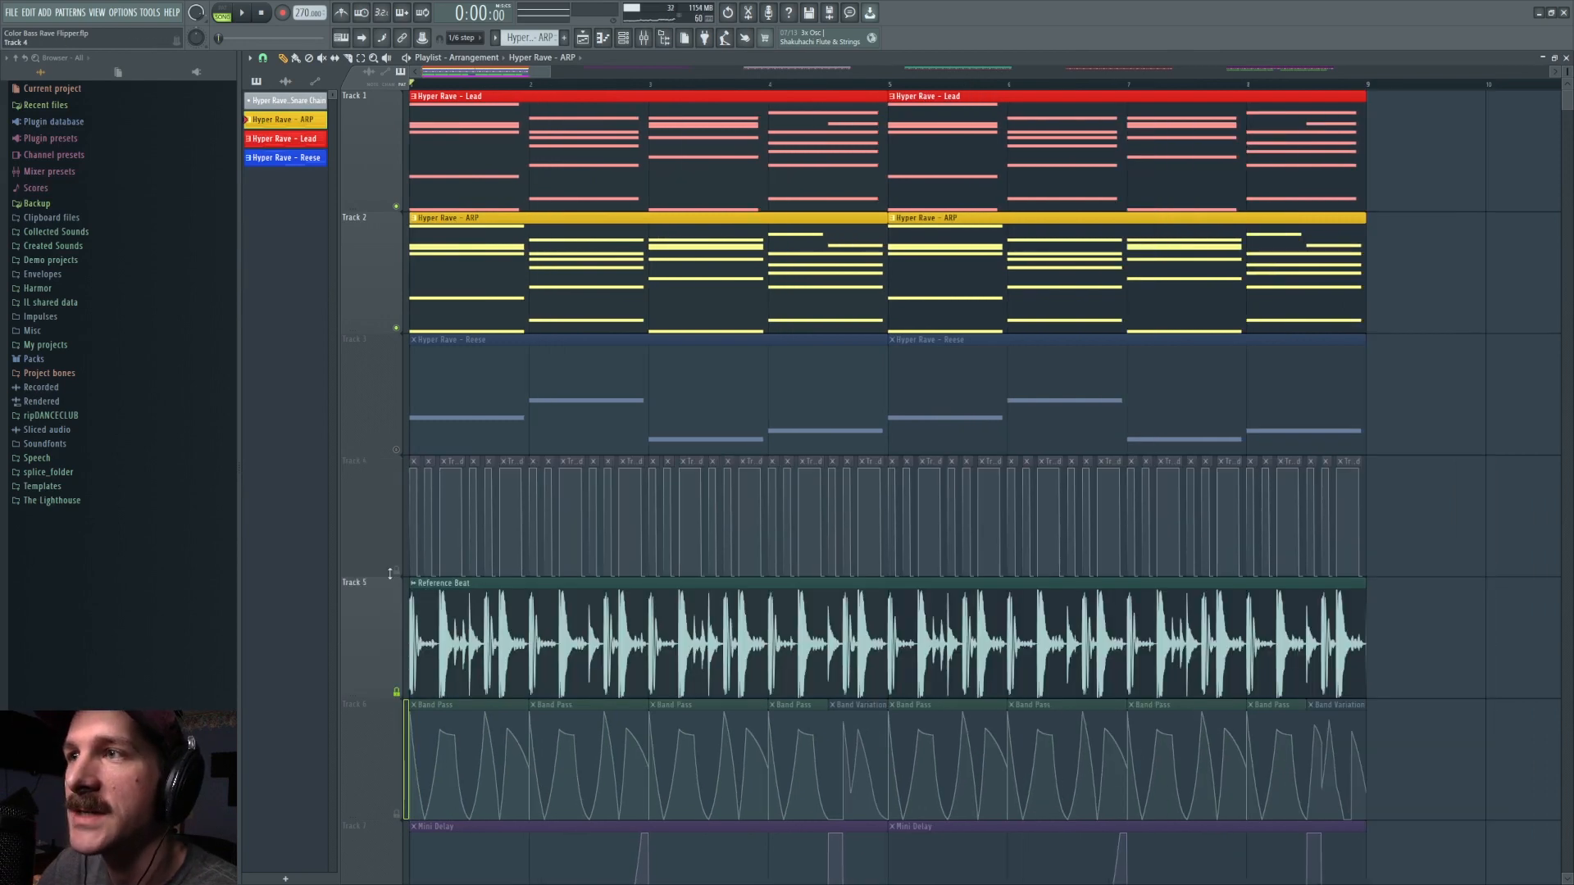
click(396, 571)
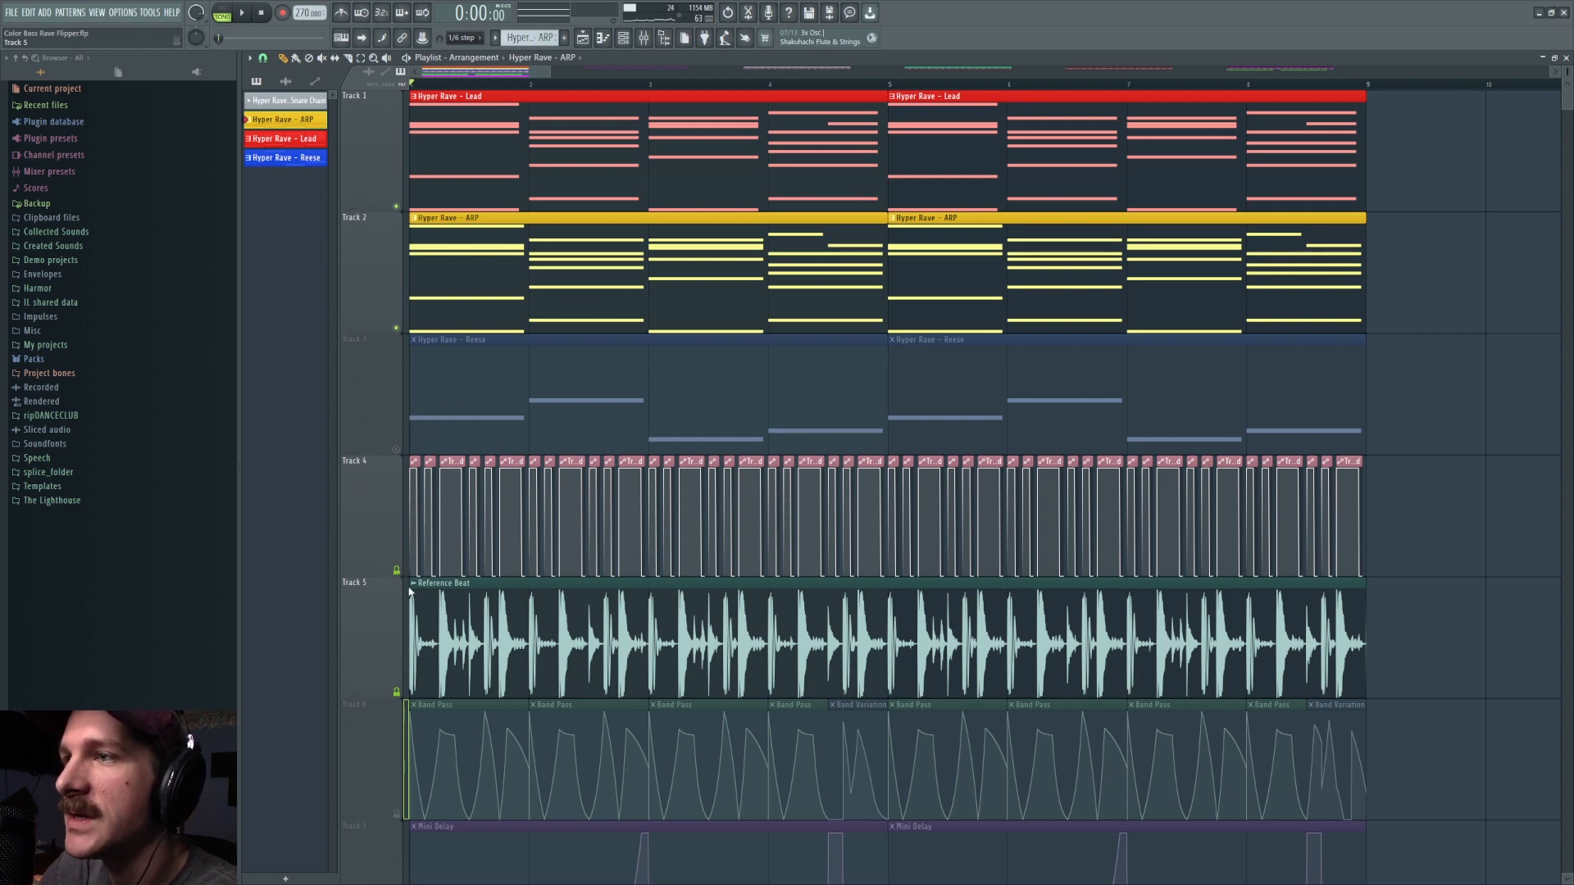
key(space)
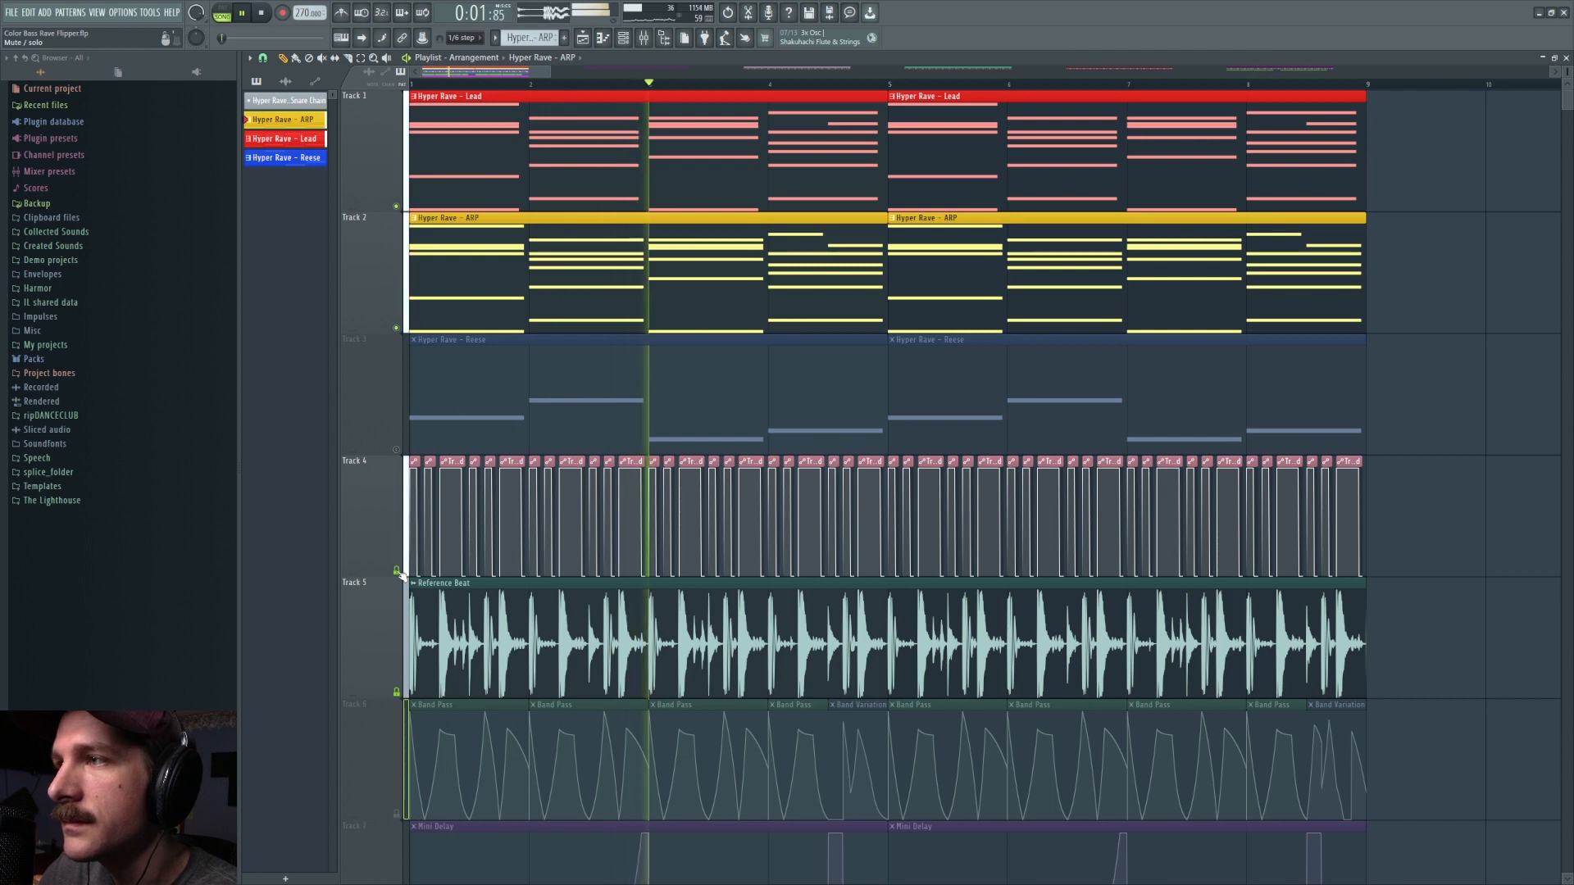
key(space)
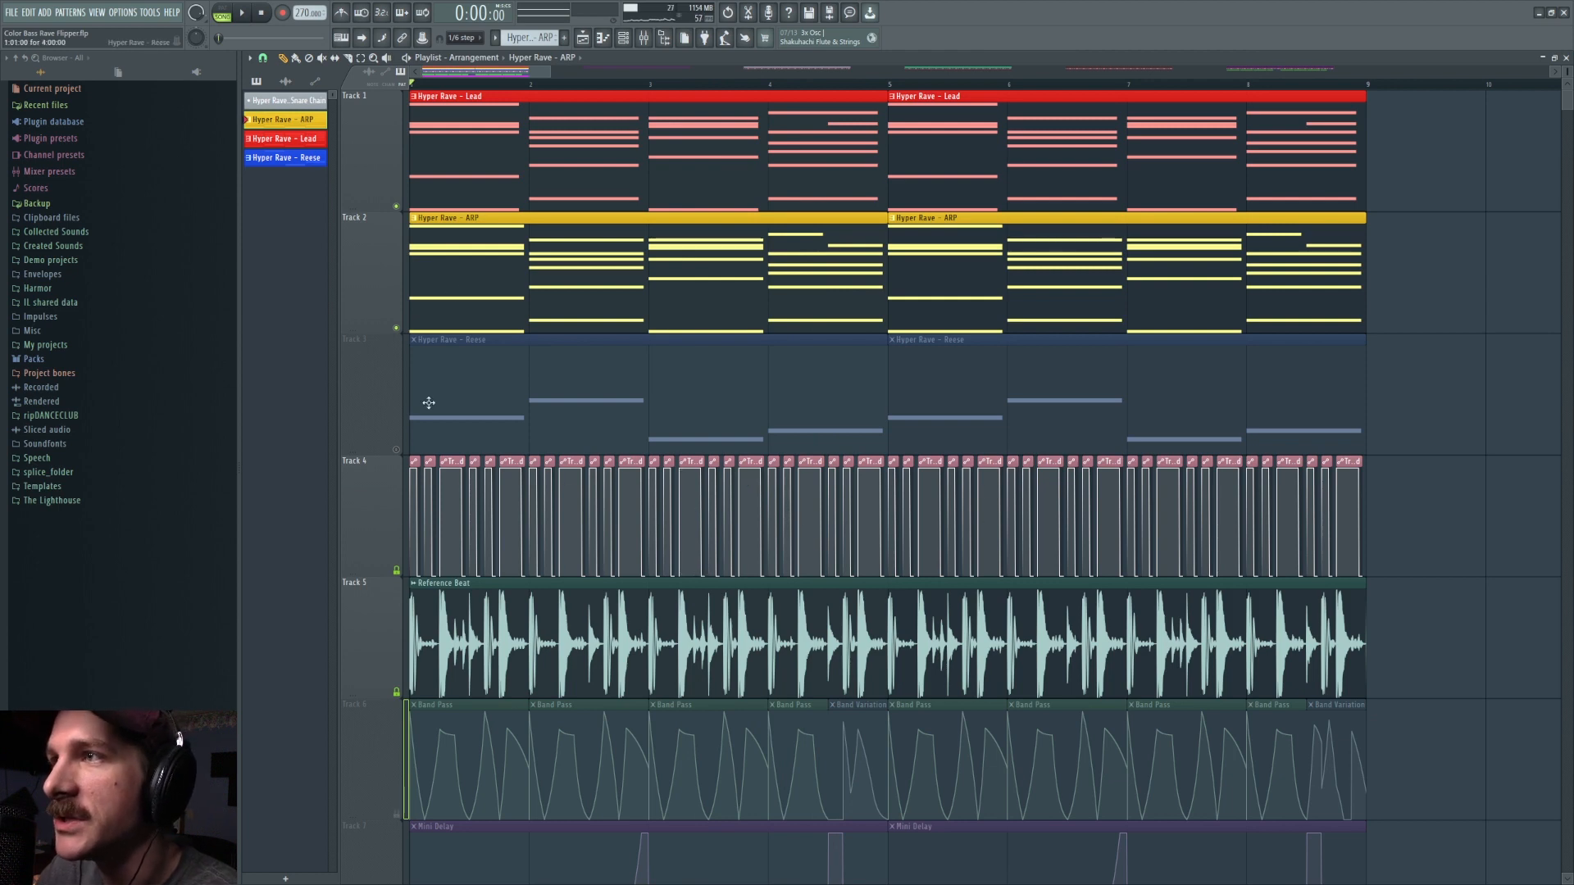
Step: Turn the Reese track back on alongside the Lead, ARP and Reference Beat tracks
click(397, 450)
scroll(489, 89, down, 4)
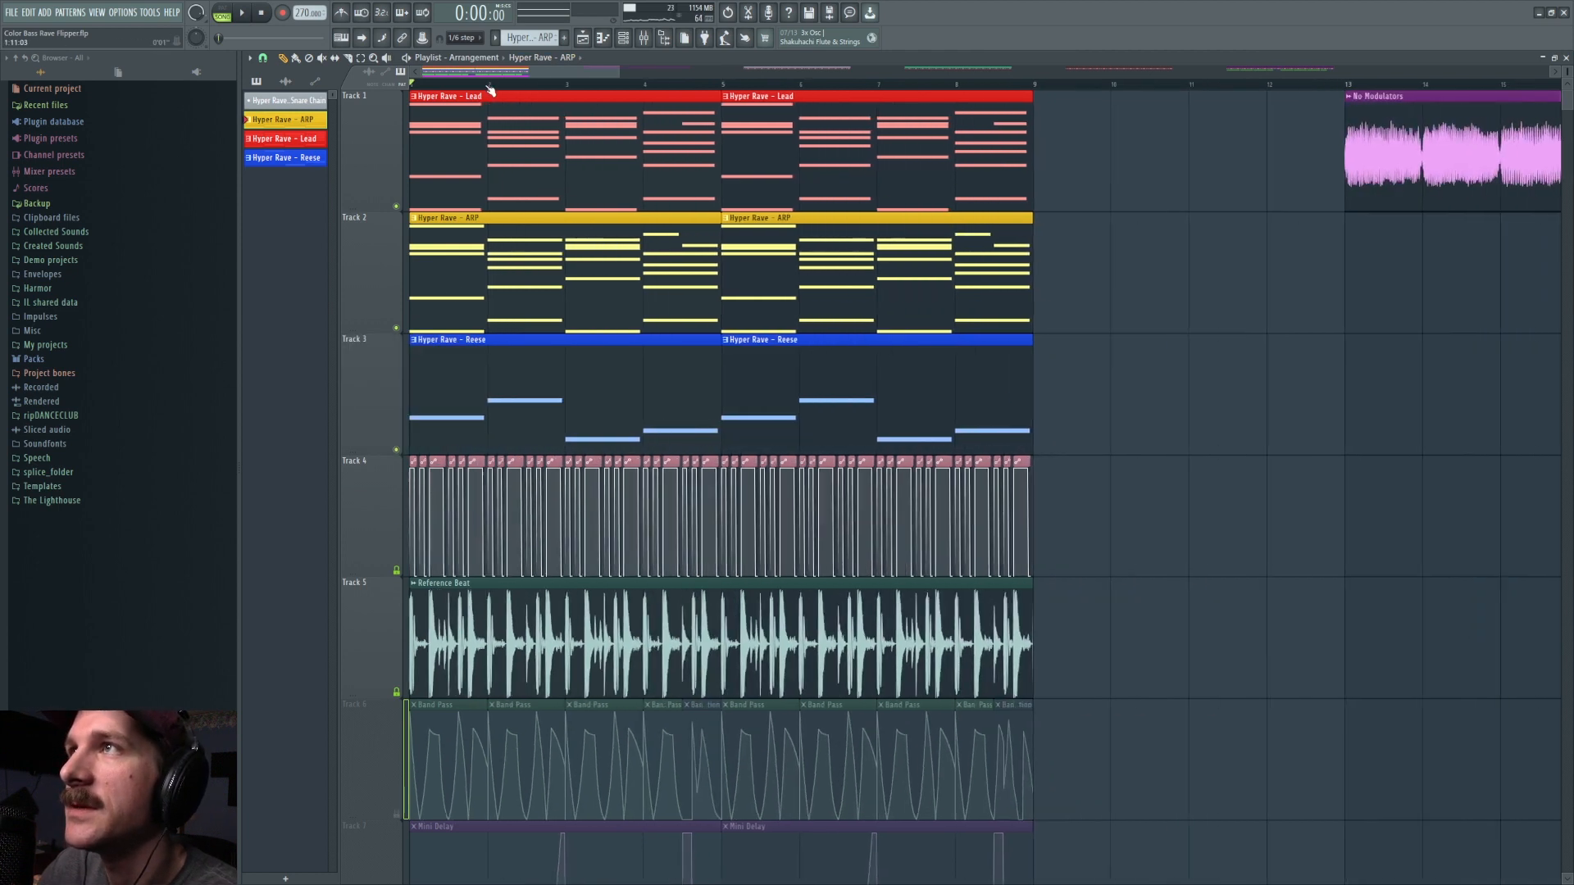
scroll(952, 520, down, 1)
scroll(941, 506, up, 1)
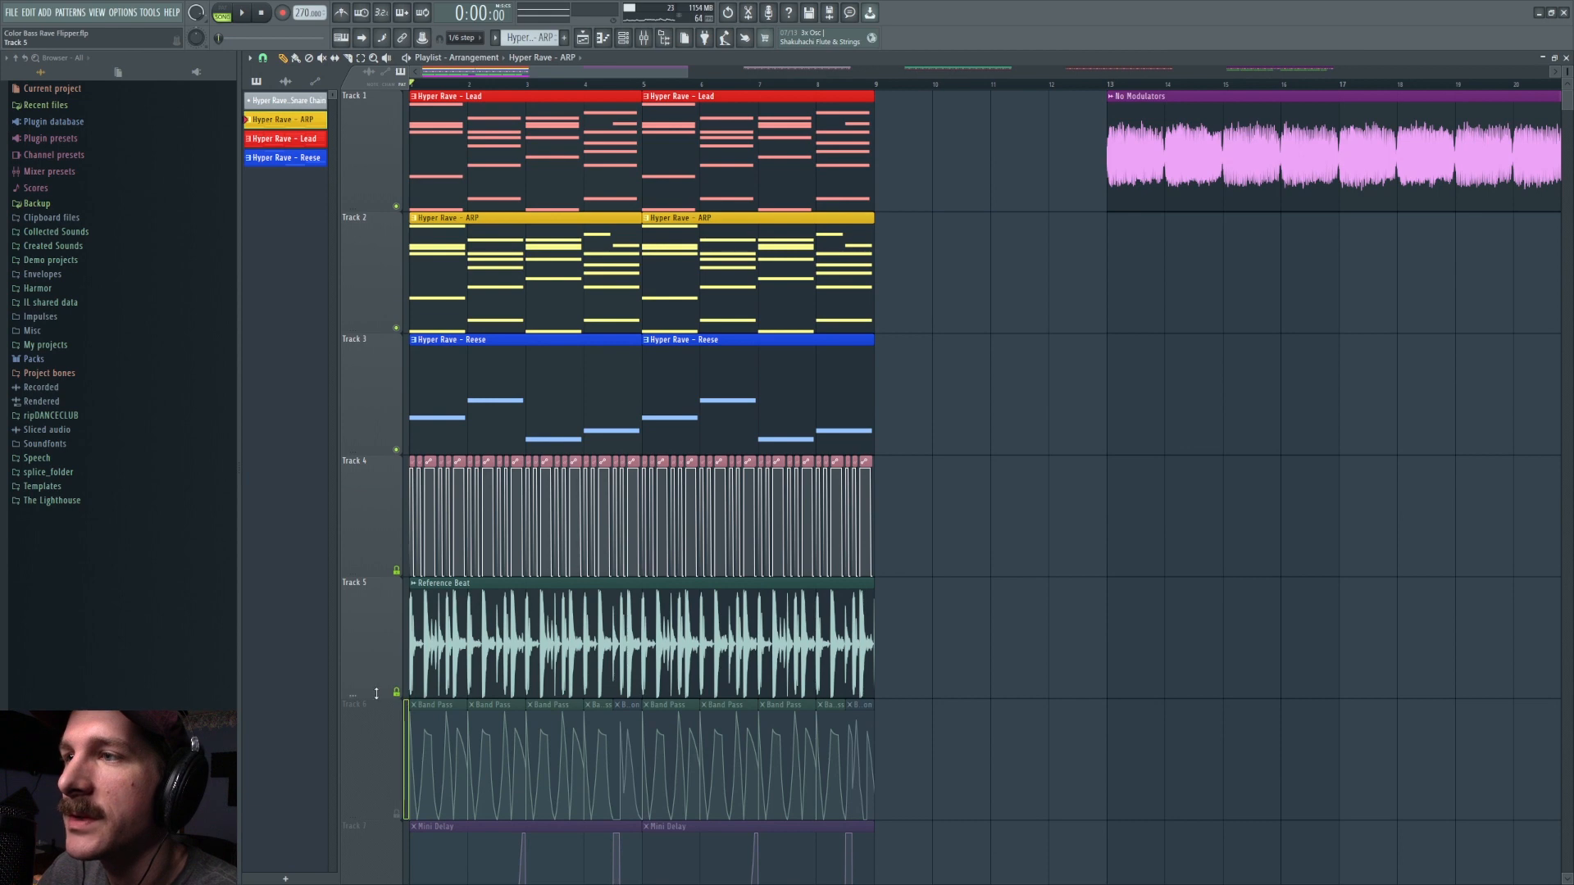
Step: Collapse Track 5, turn on the Band Pass automation on Track 6 and open the Band Pass EQ on the Master
drag(376, 693, 379, 586)
click(397, 583)
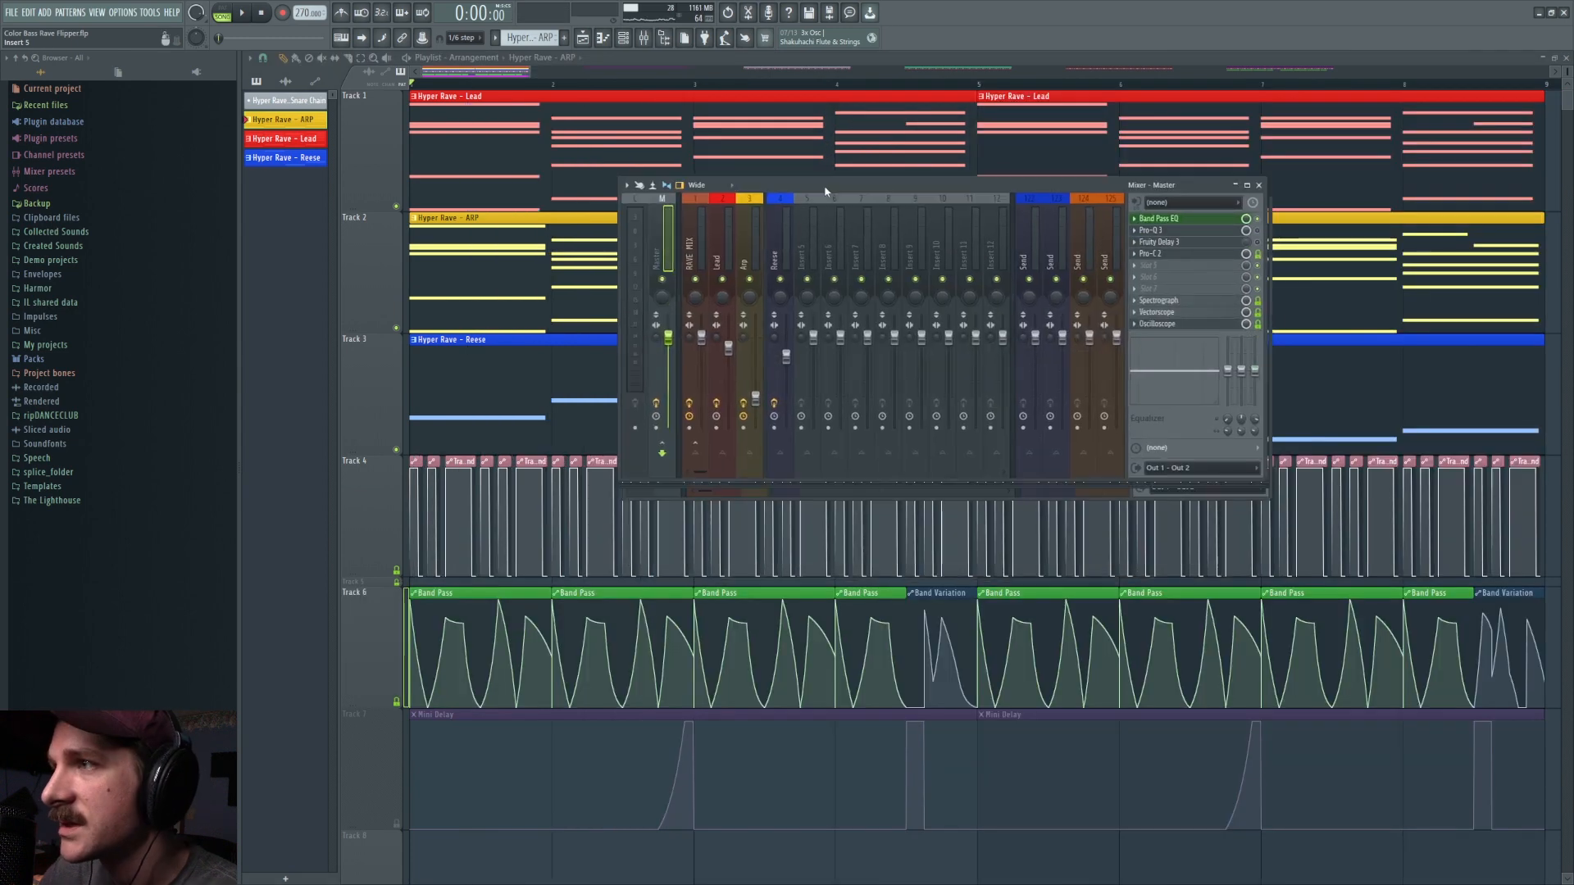
drag(827, 188, 783, 170)
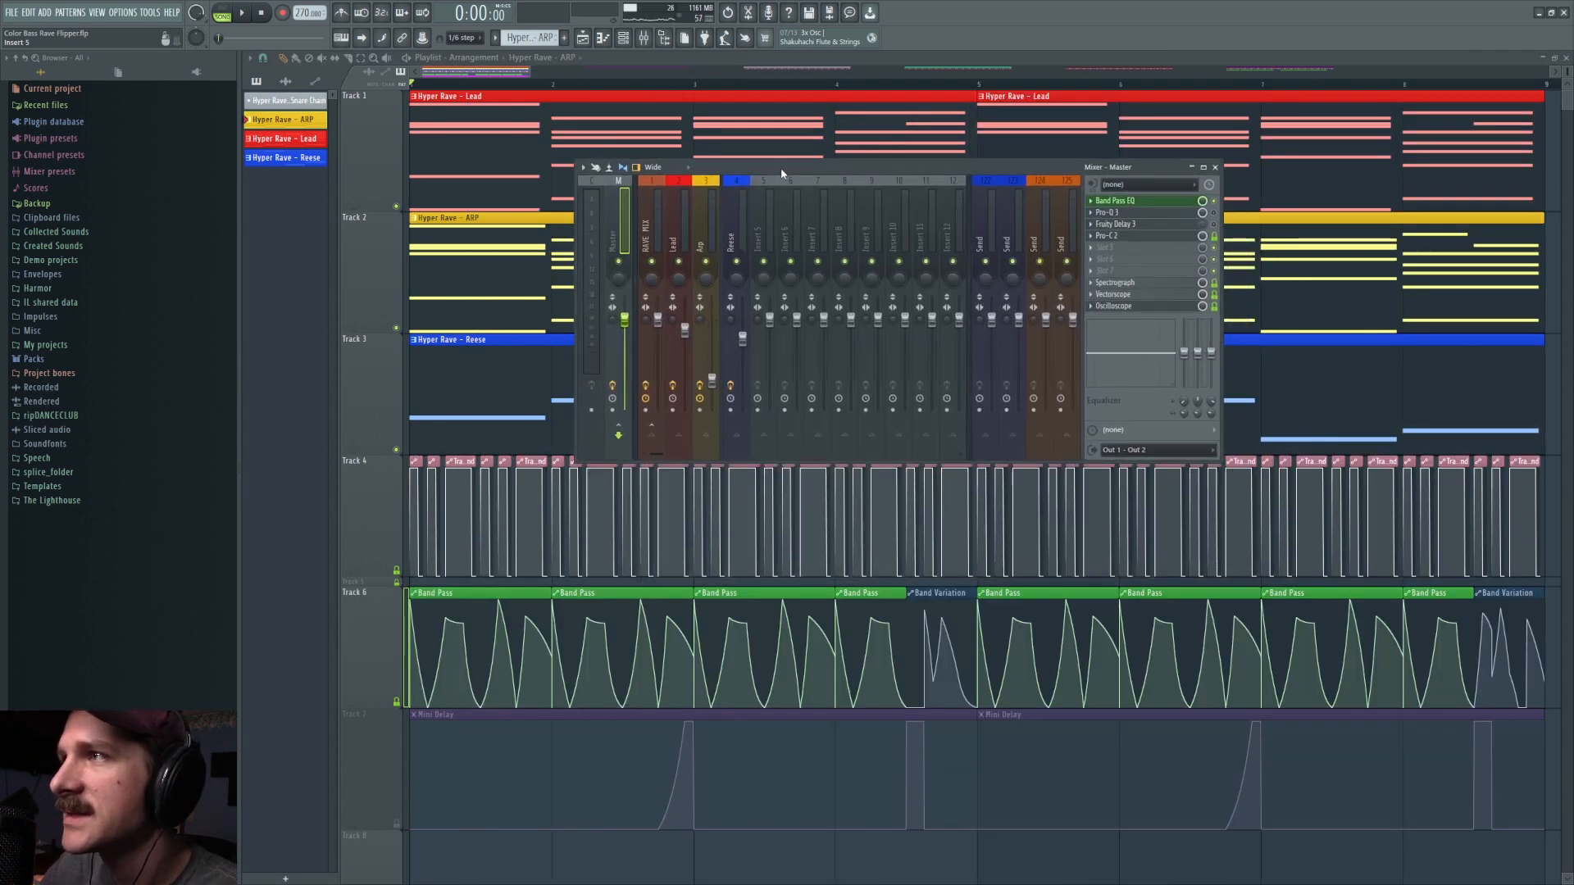
click(1137, 204)
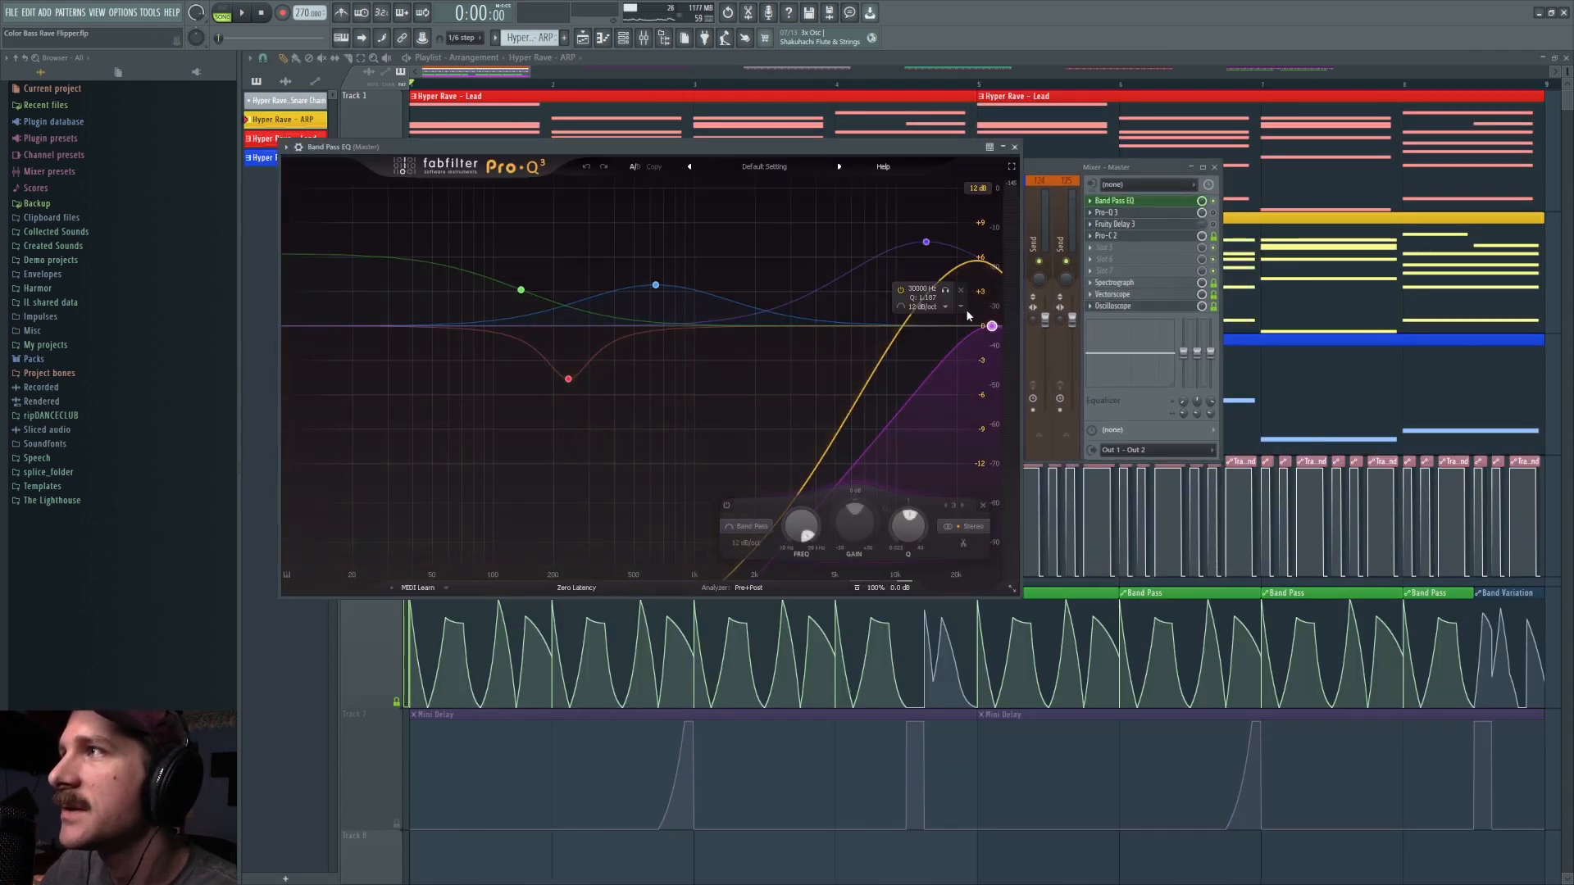
Step: Bypass the band-pass band in the Band Pass EQ, play the mix without it and turn the band back on
click(726, 504)
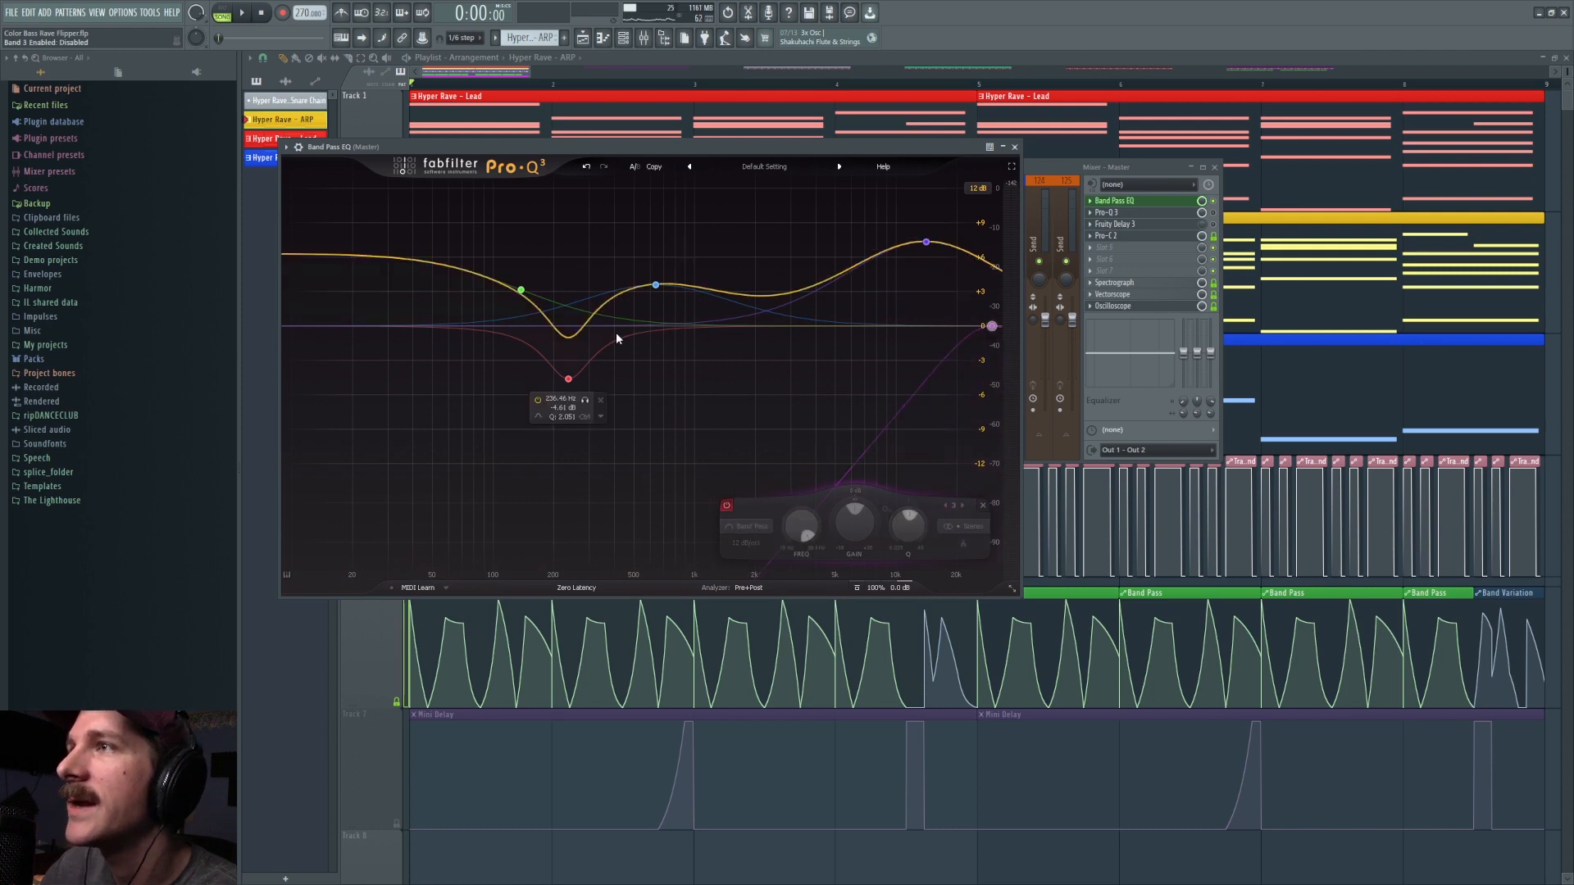
key(space)
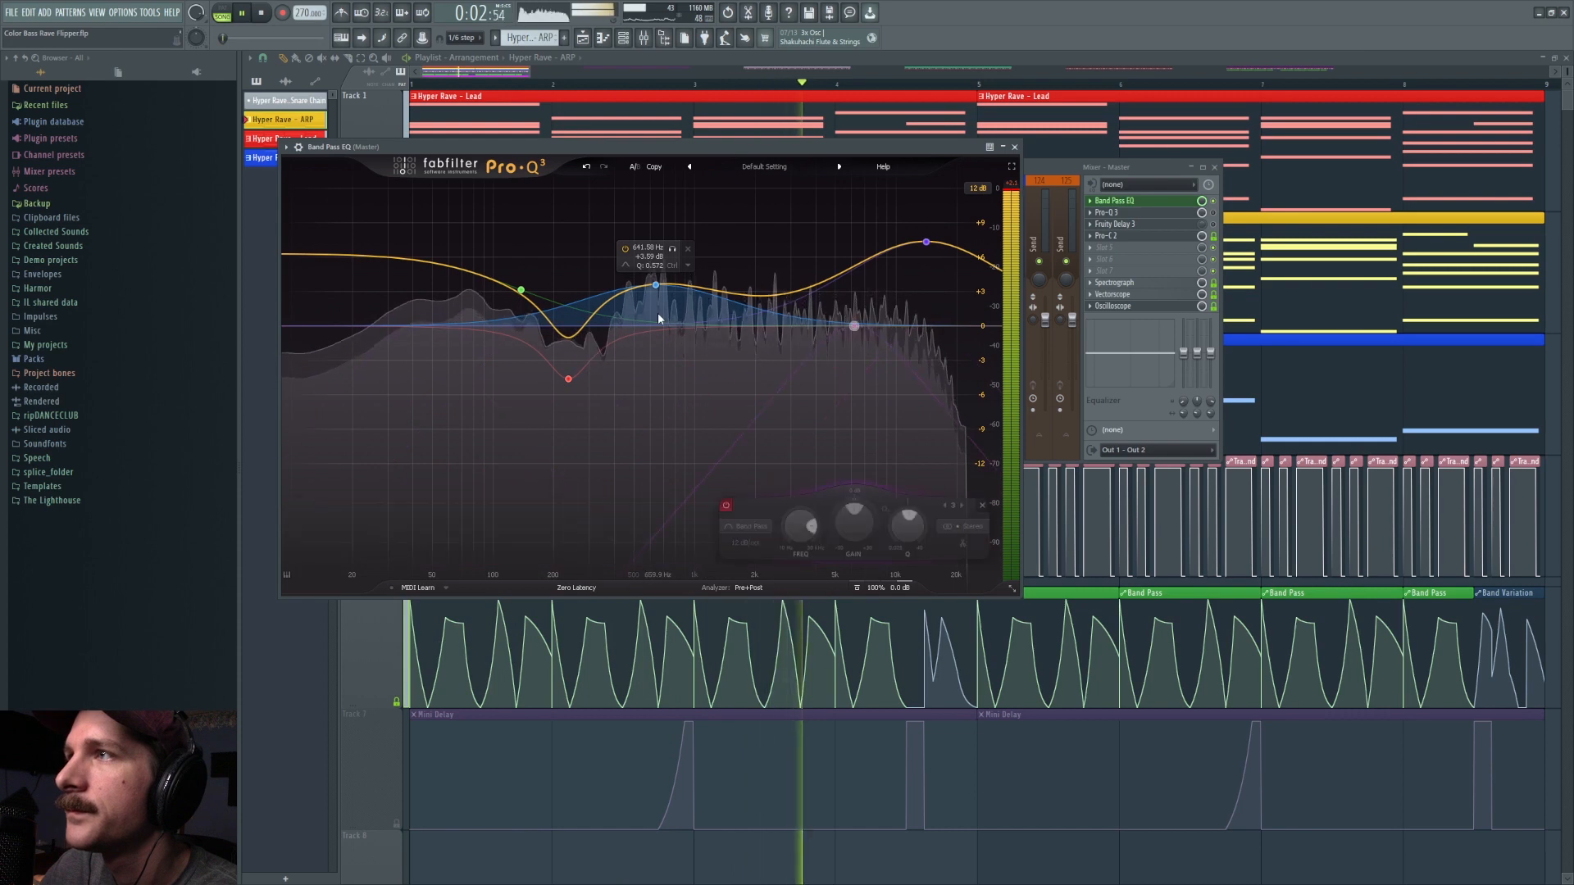
key(space)
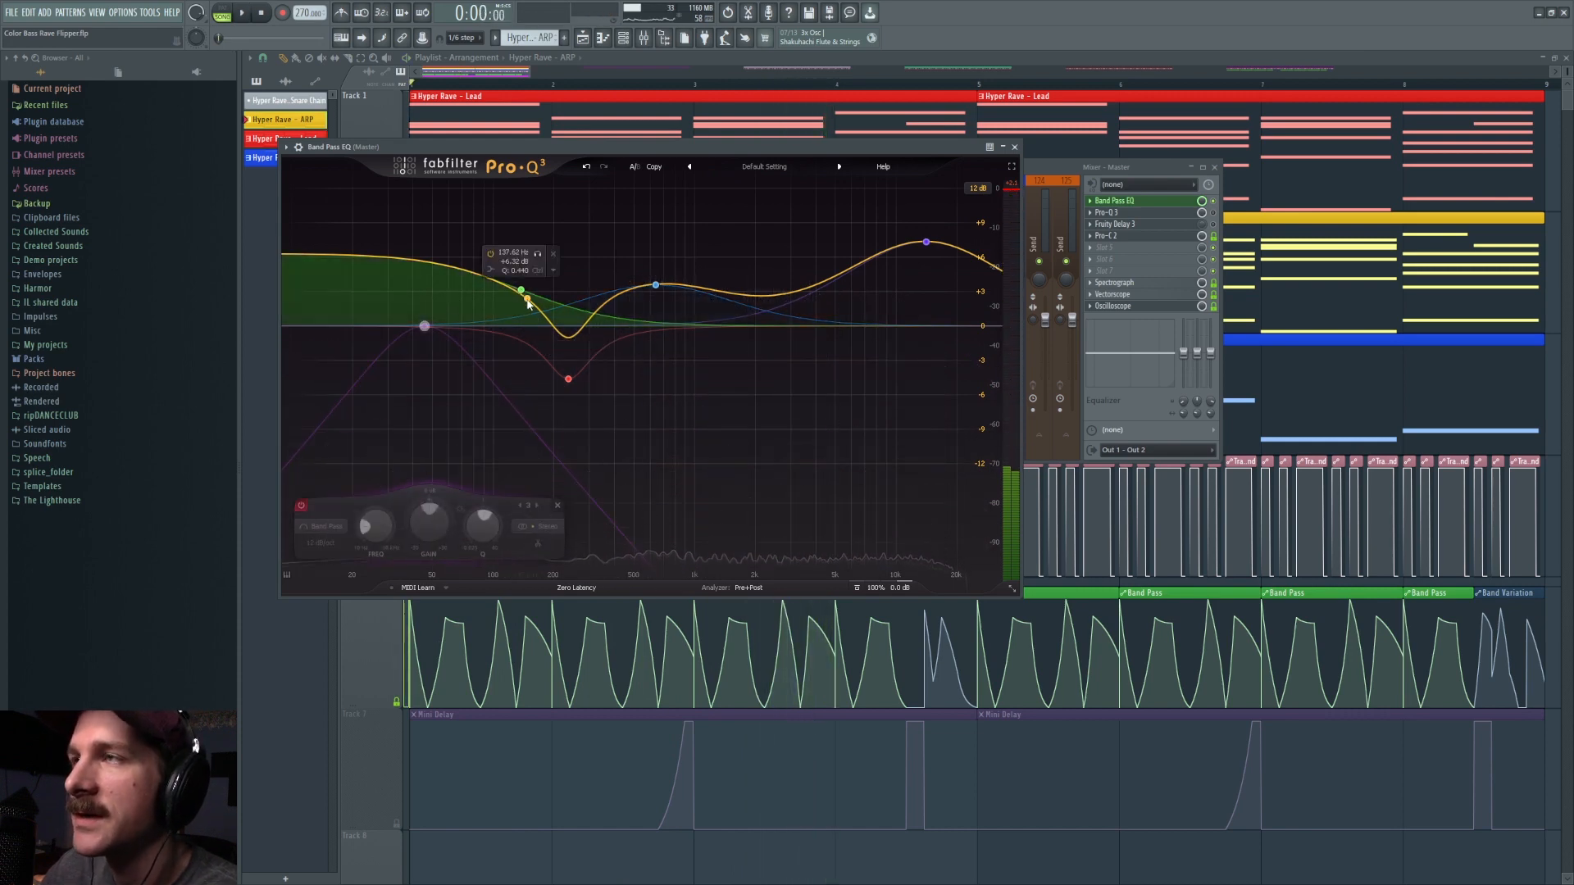
click(655, 285)
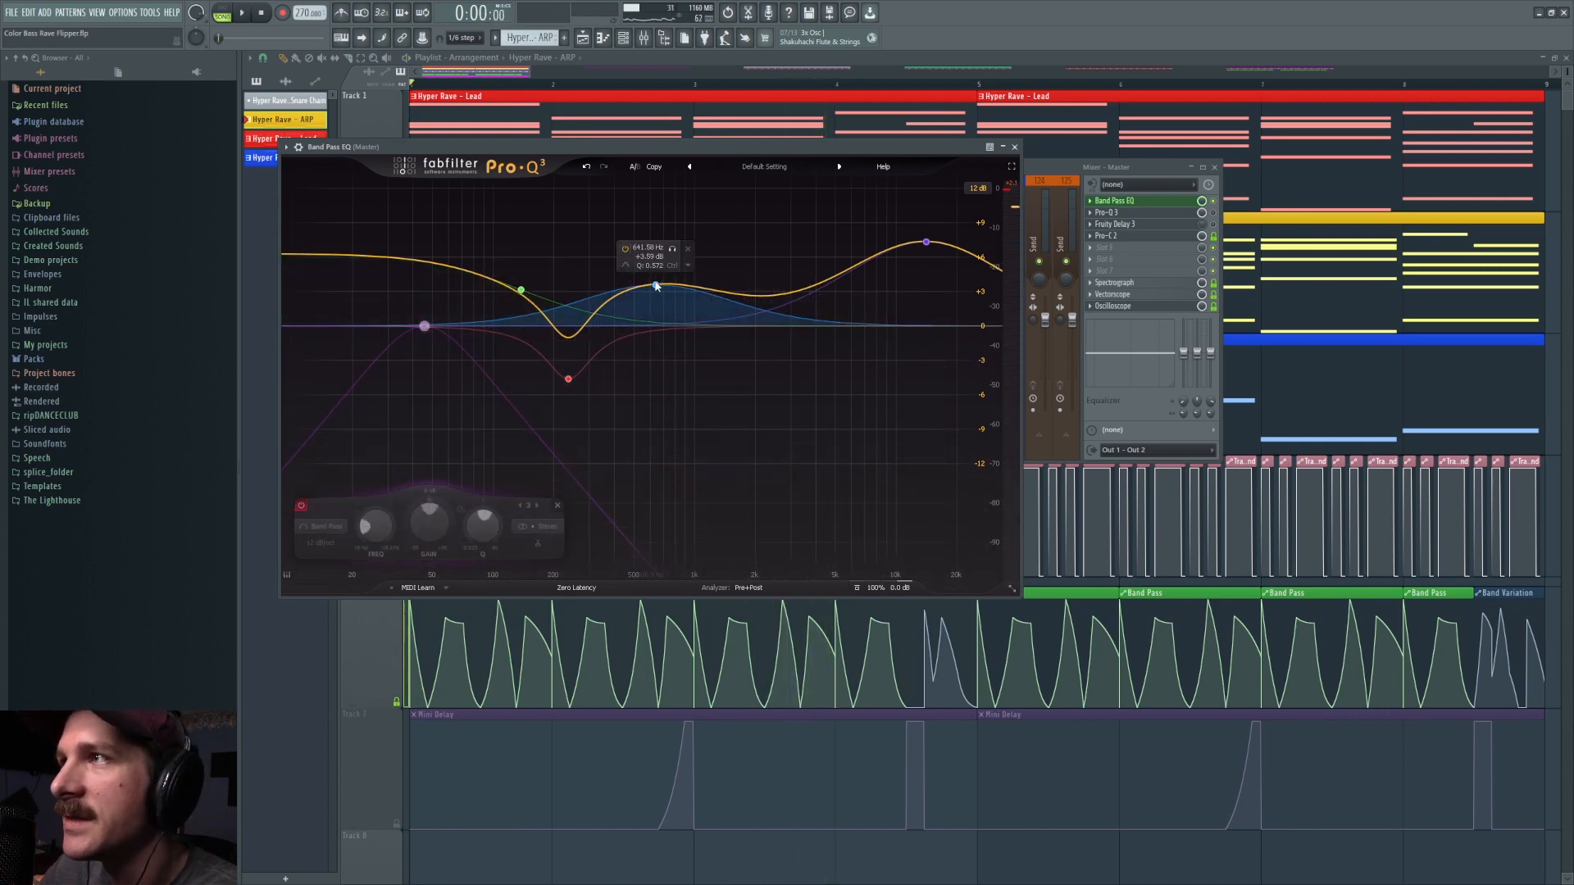
key(space)
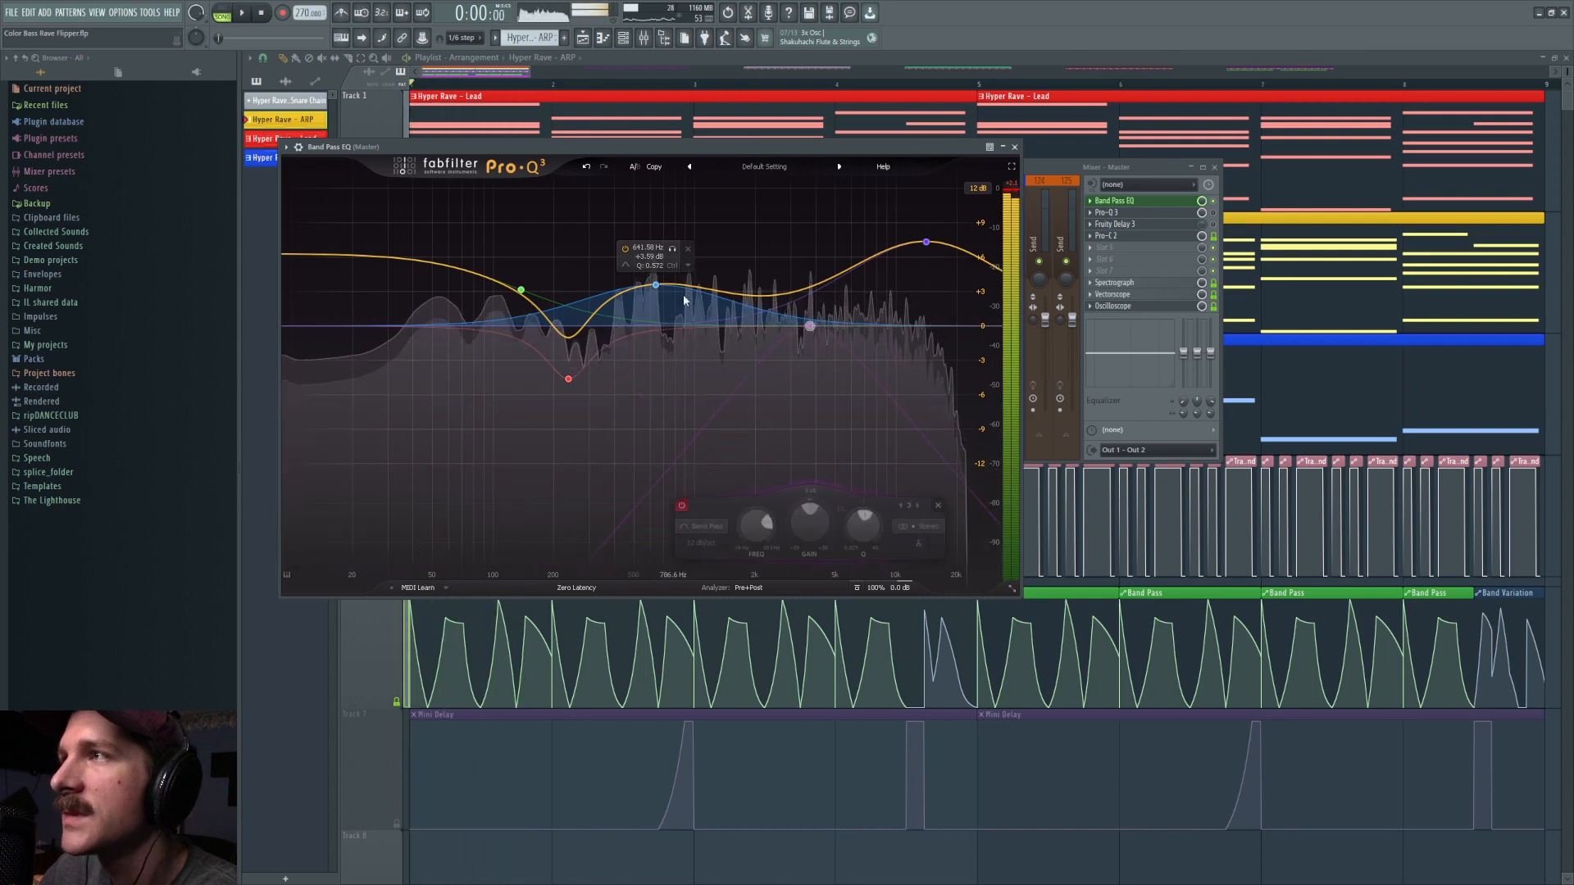
key(space)
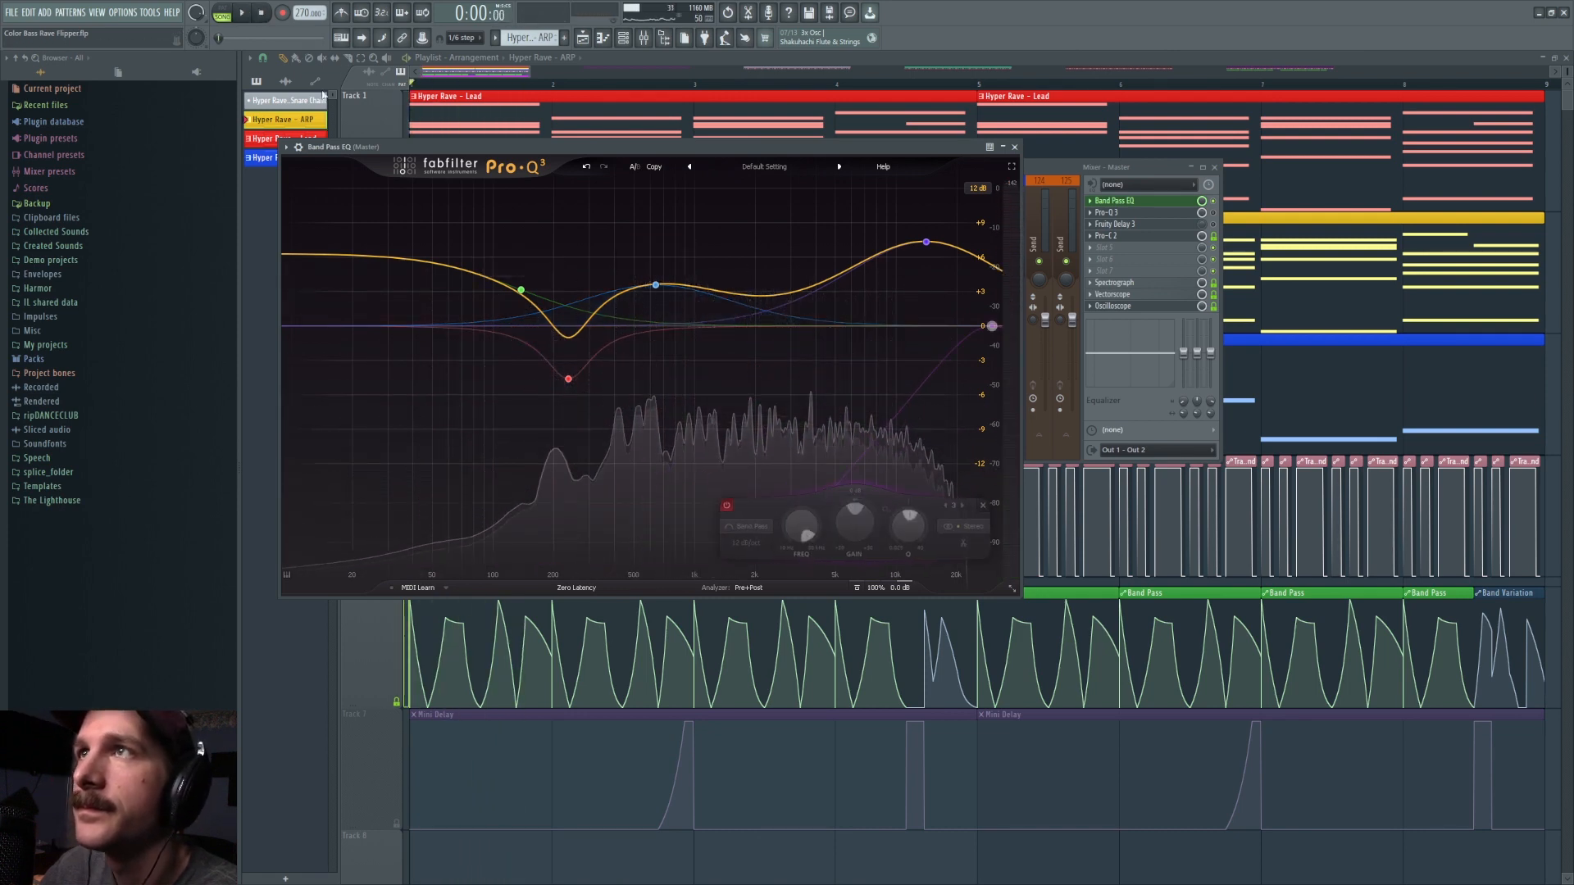
click(924, 245)
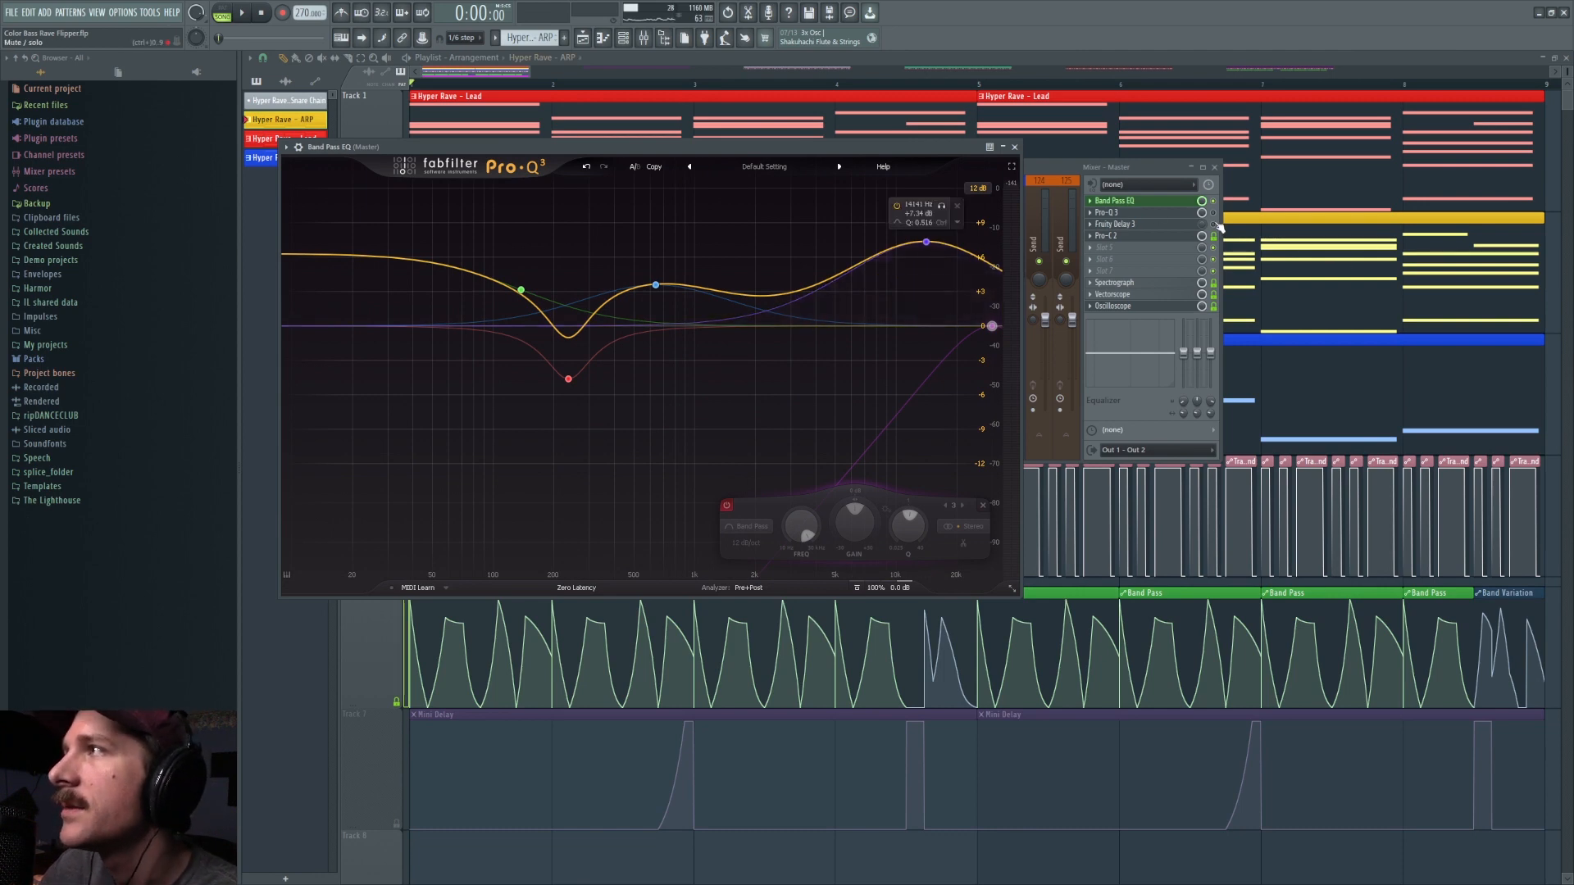
click(727, 506)
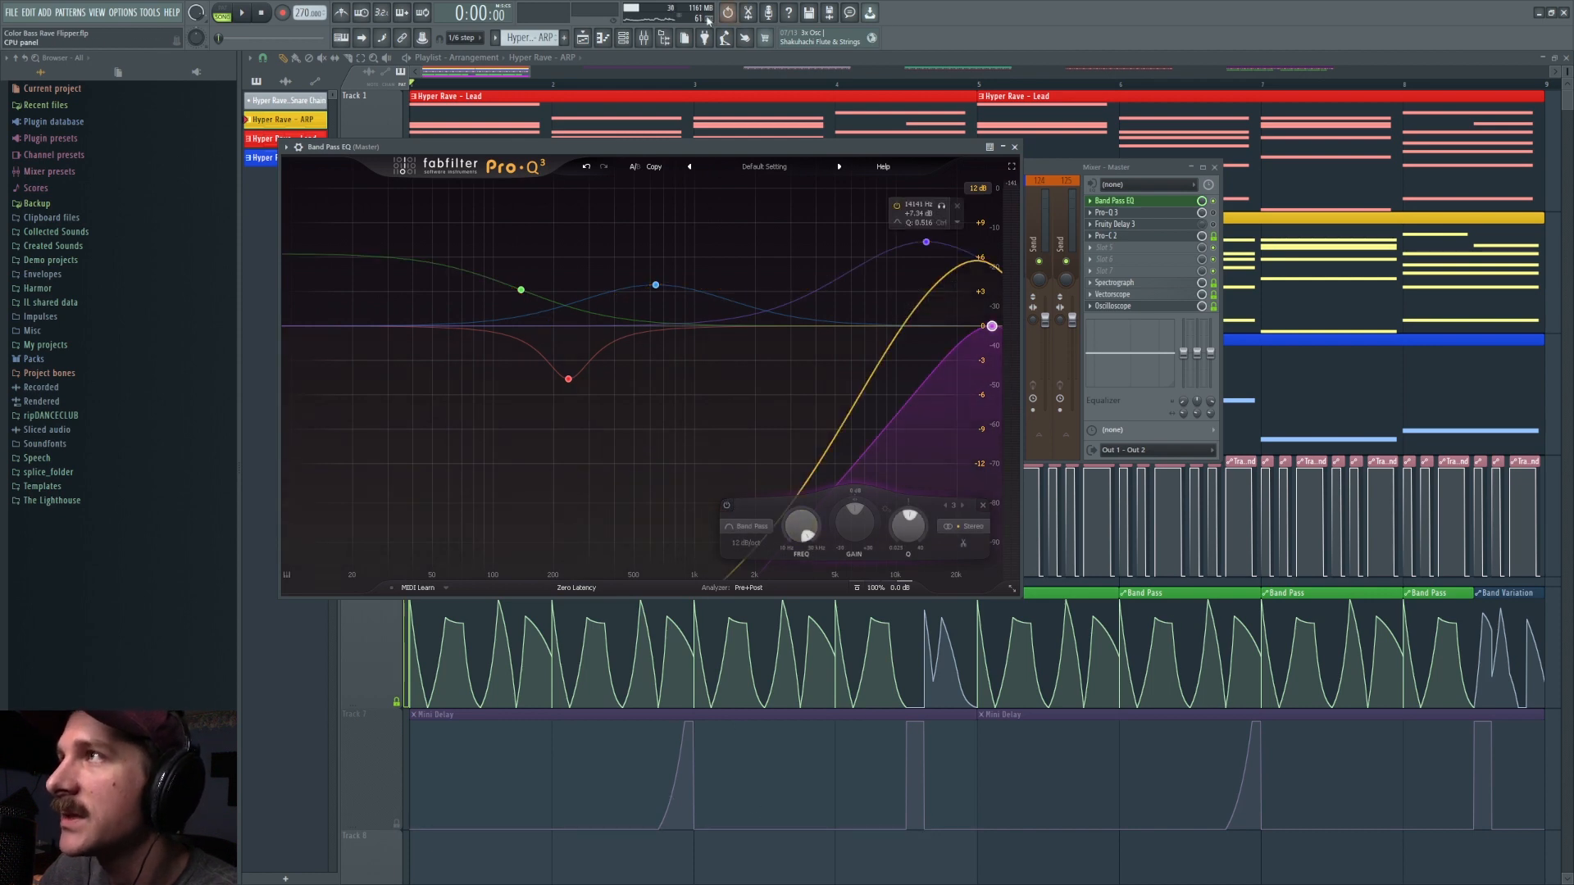
Step: Play the arrangement with the Band Pass EQ window clear of Track 6 to watch the automated filter sweep
drag(609, 593, 639, 538)
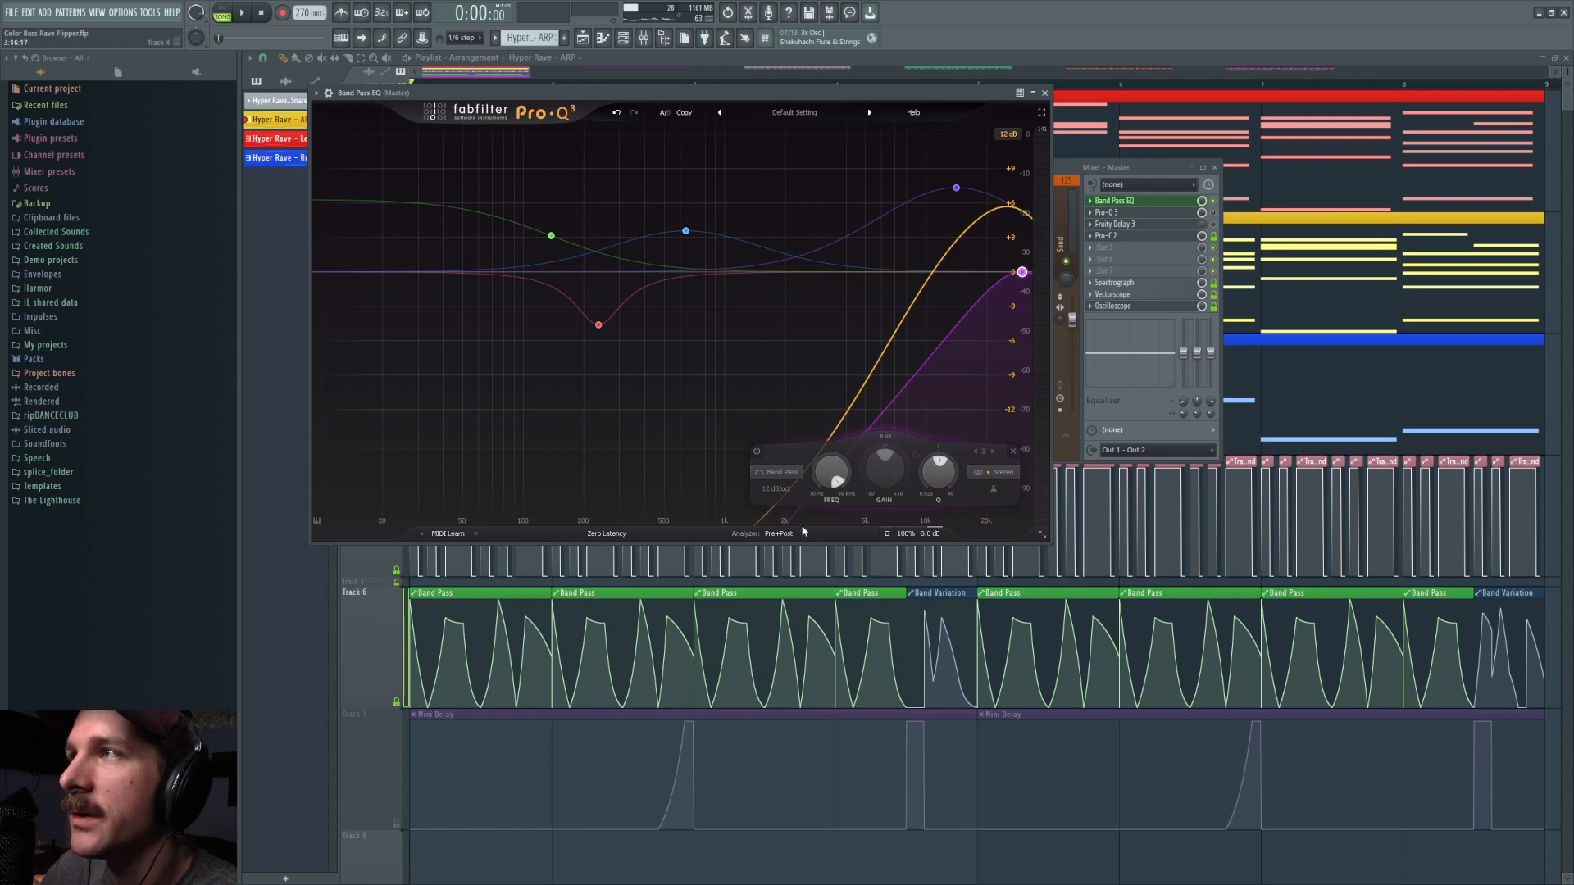
key(space)
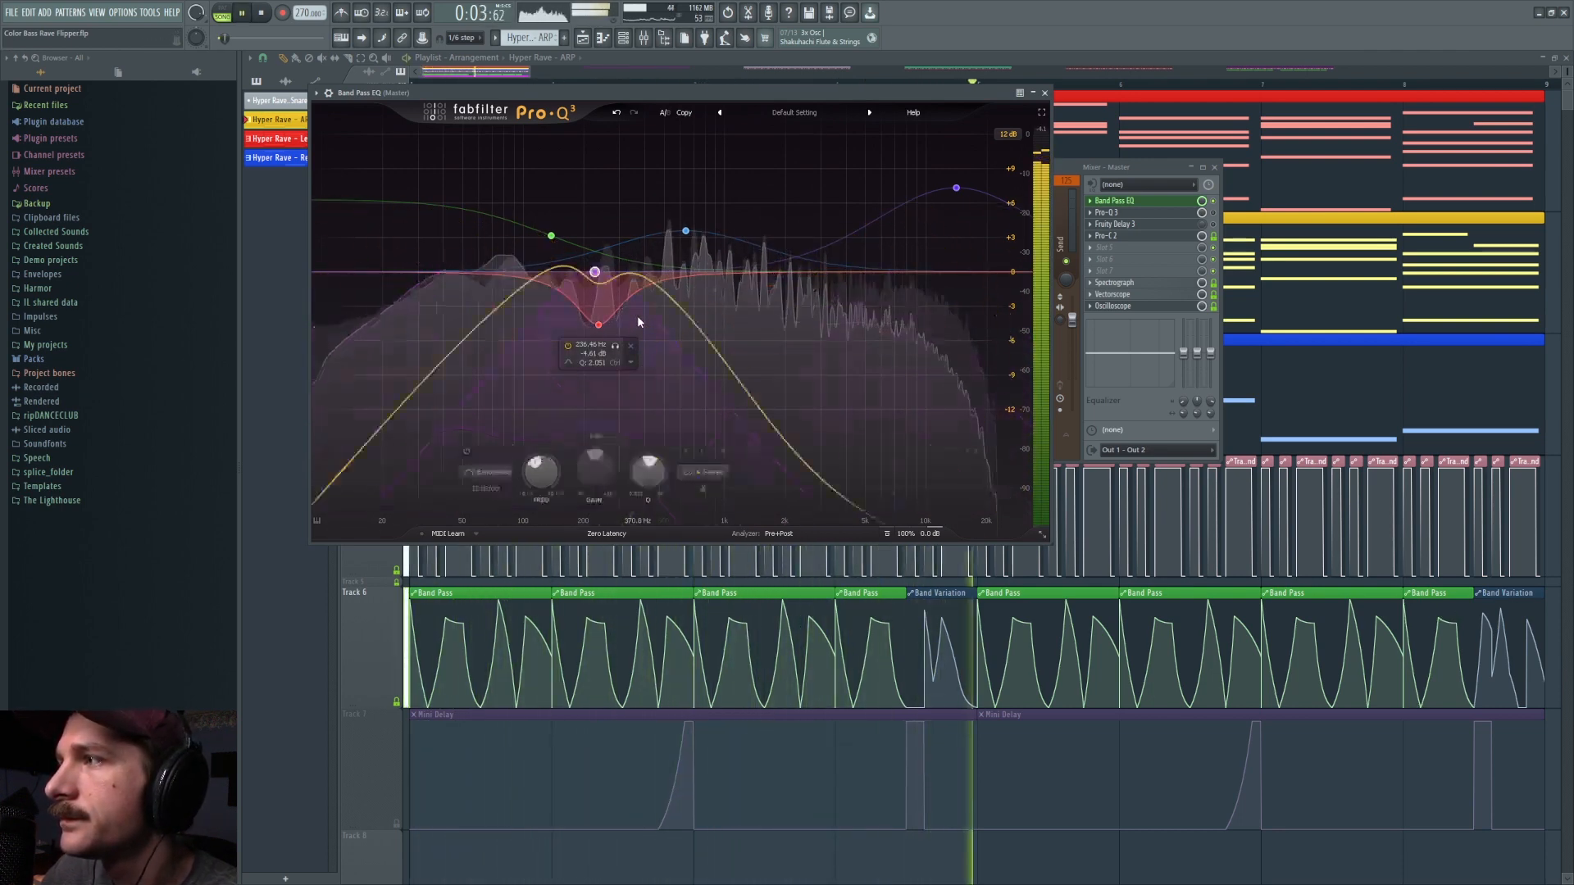
key(space)
click(265, 13)
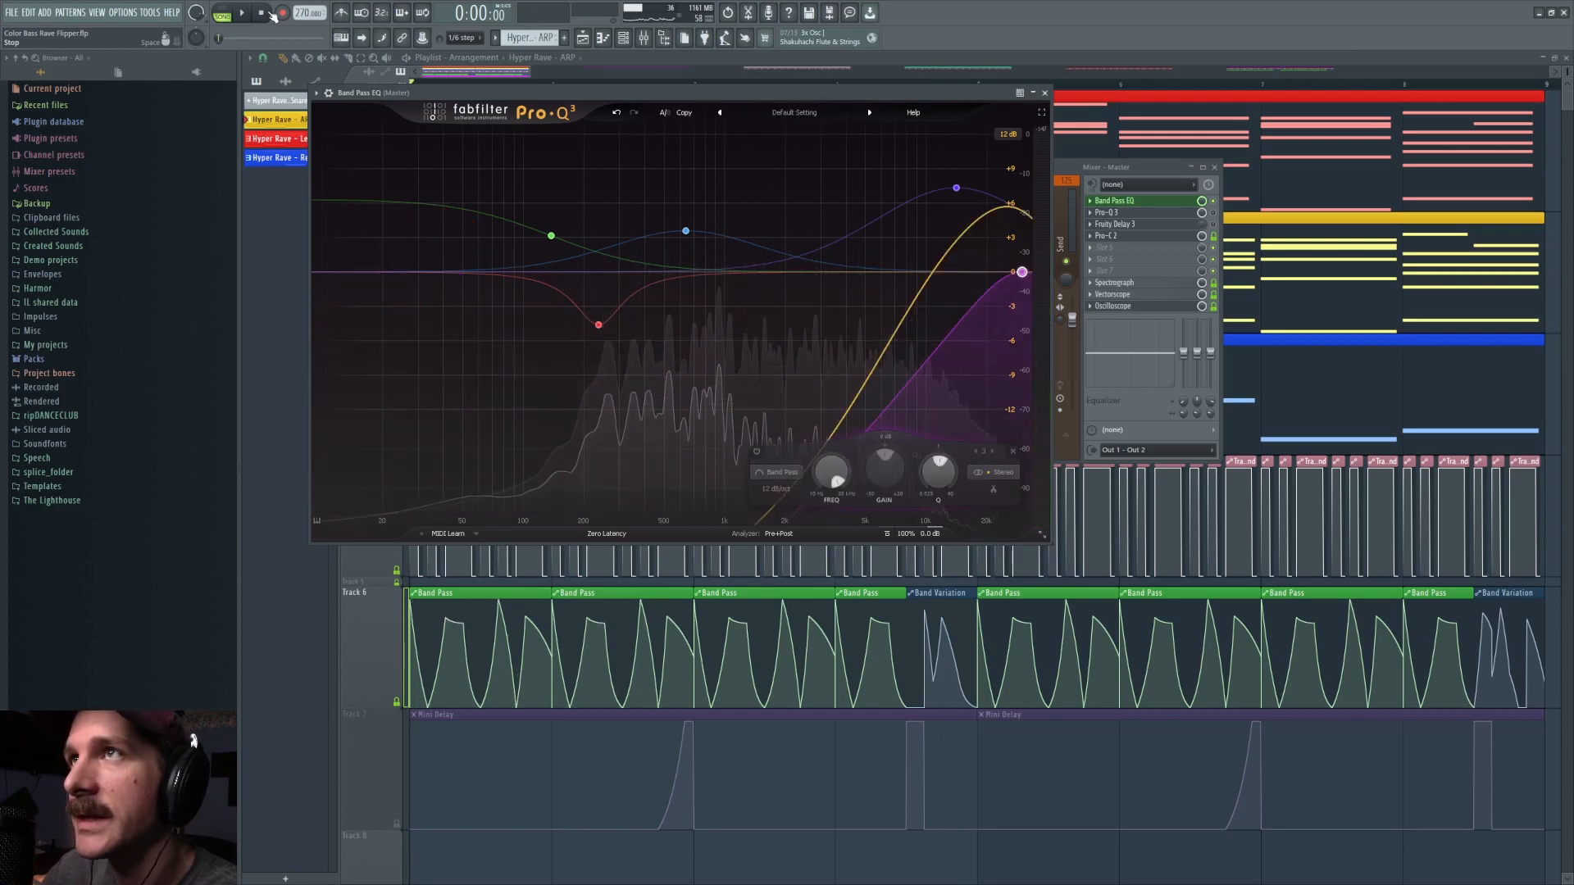
Step: Place a trial copy of the Band Pass automation clip on Track 9 at bar 3 and remove it again
click(457, 591)
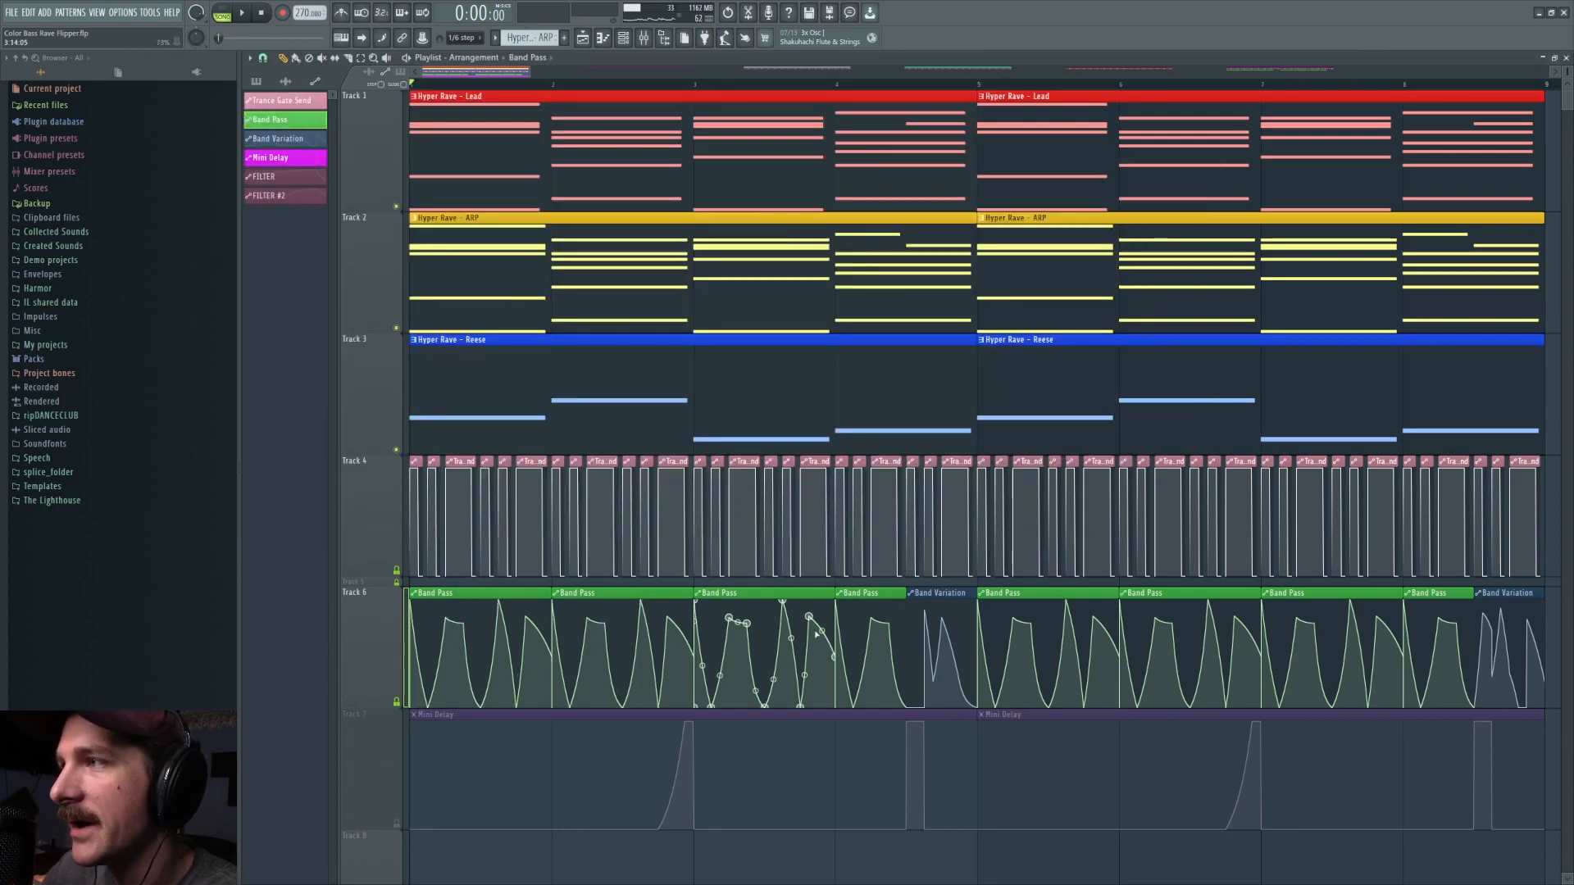
click(912, 633)
click(736, 623)
scroll(745, 713, down, 4)
click(717, 494)
right_click(714, 489)
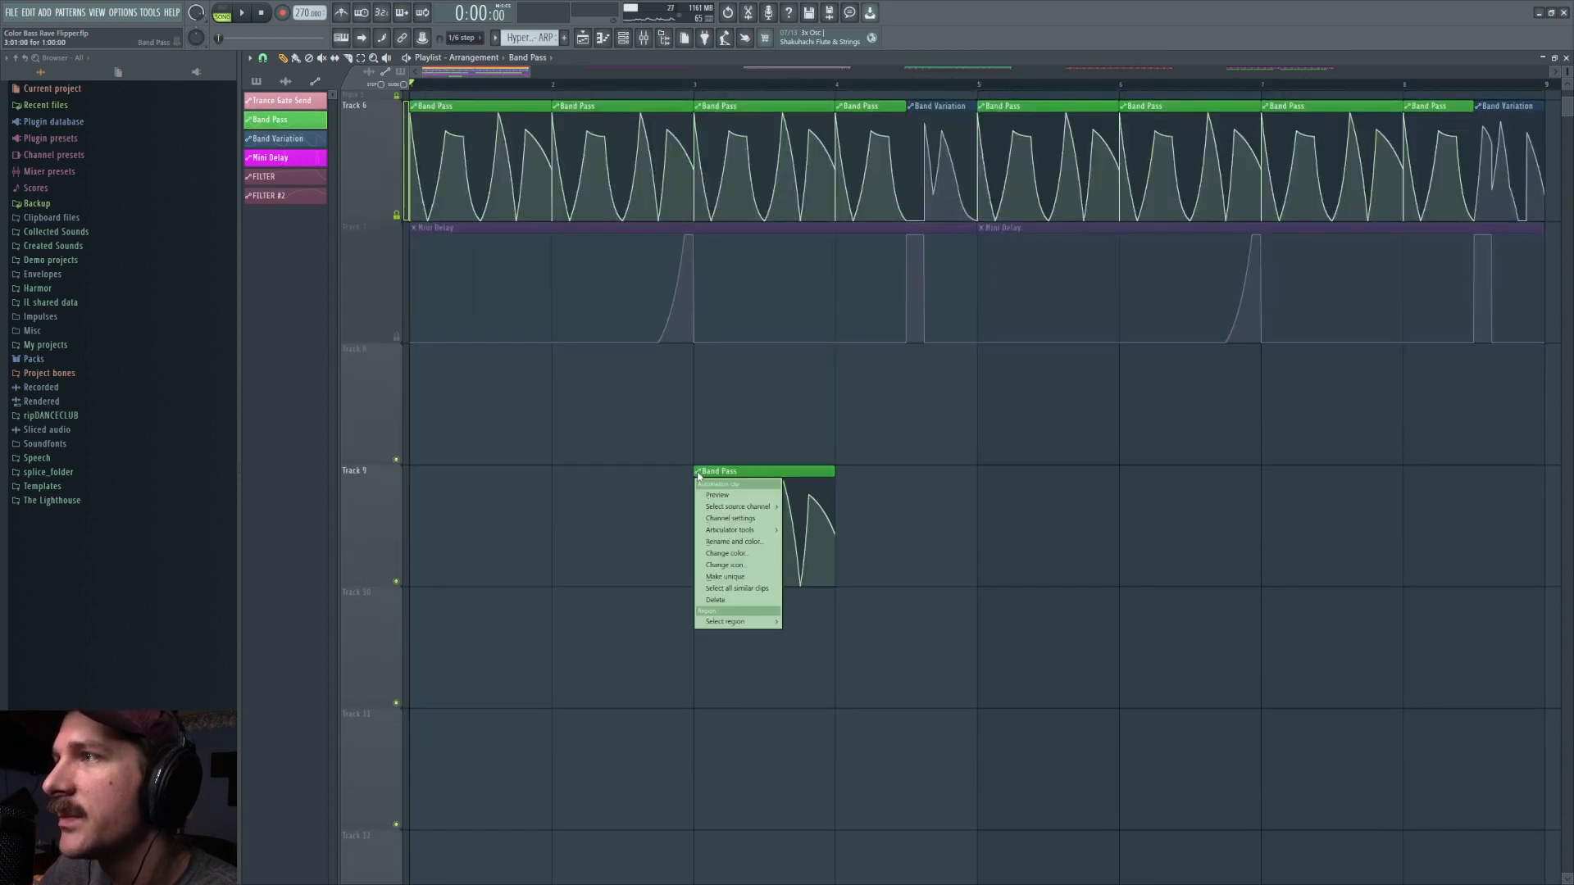
click(738, 567)
scroll(901, 532, up, 3)
right_click(808, 850)
Step: Place a Band Variation clip on Track 8 at bar 4, extend it to show its full curve and delete it
click(931, 533)
click(843, 744)
drag(906, 708, 1048, 710)
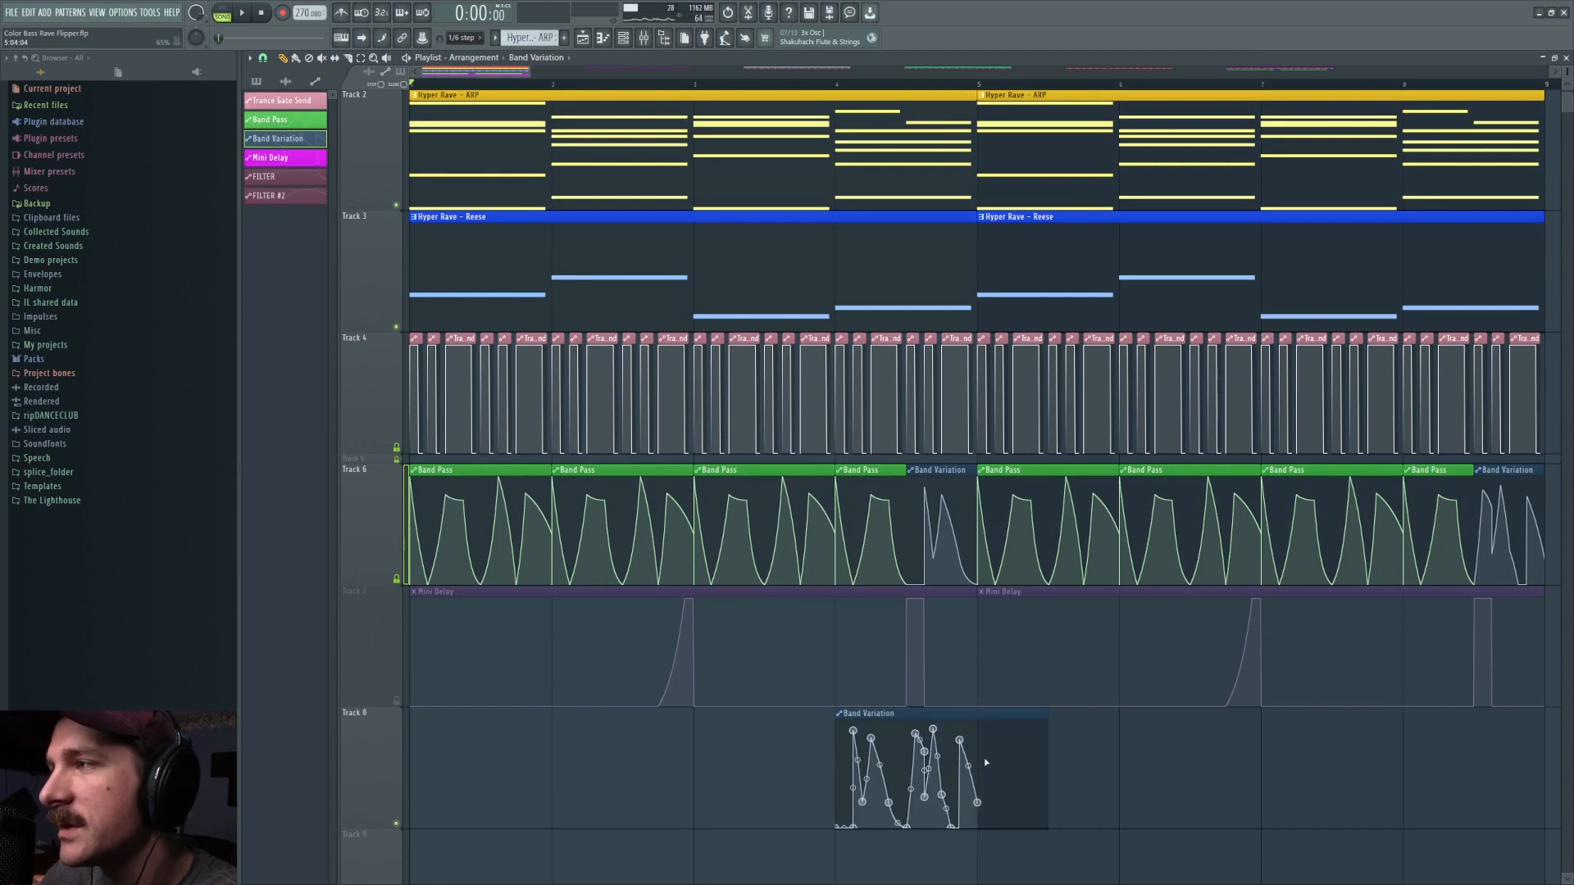
right_click(946, 718)
Step: Play the arrangement from the start to hear the Band Pass and Band Variation automation
click(844, 85)
scroll(845, 221, down, 2)
click(422, 85)
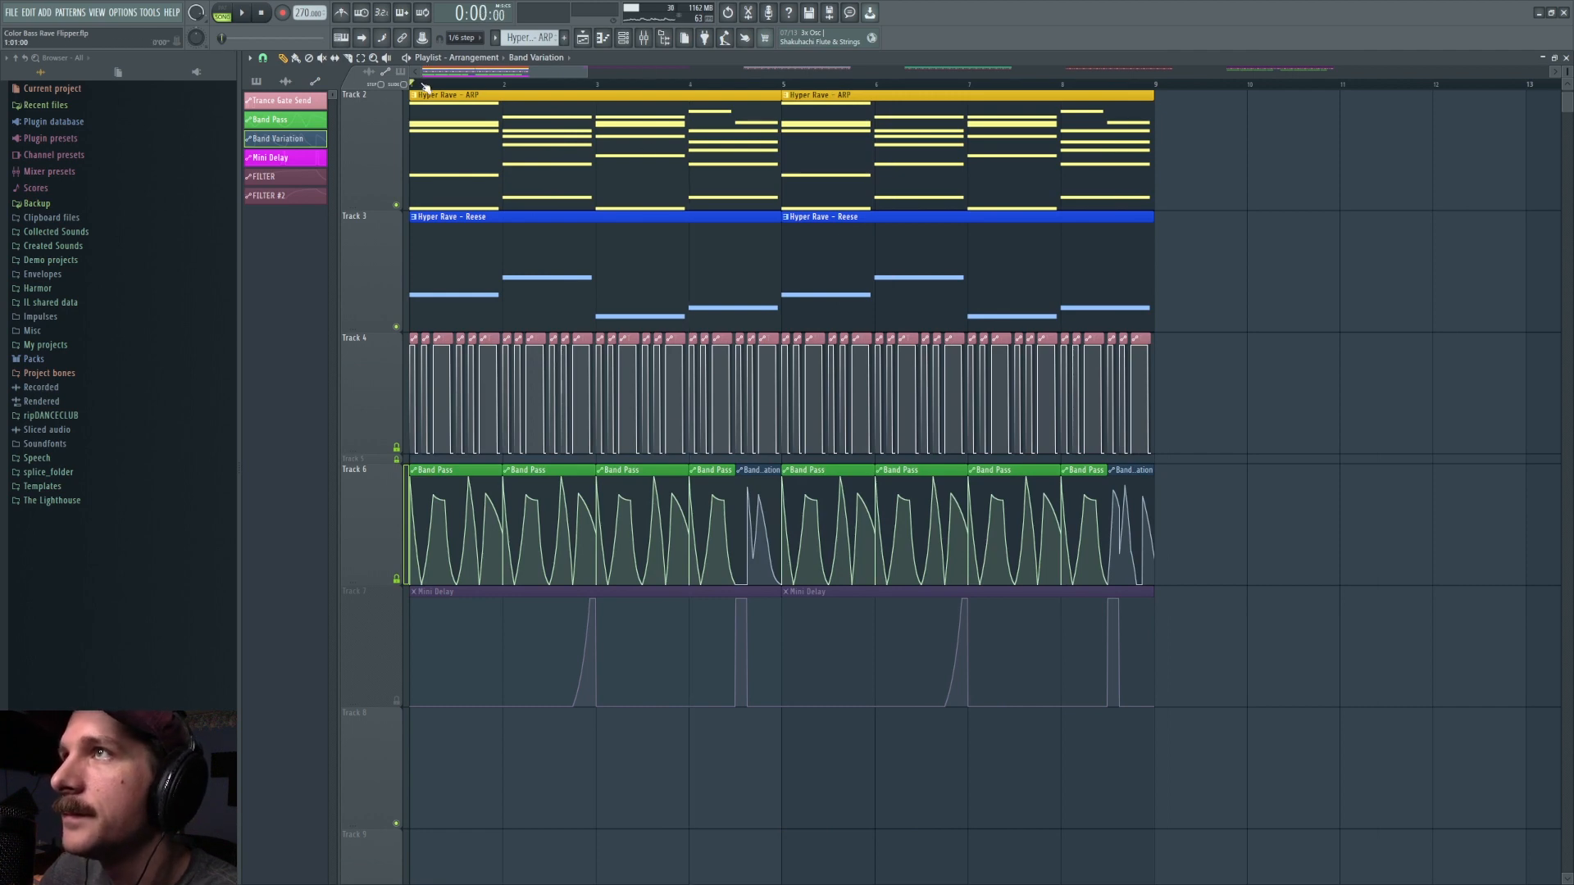
key(space)
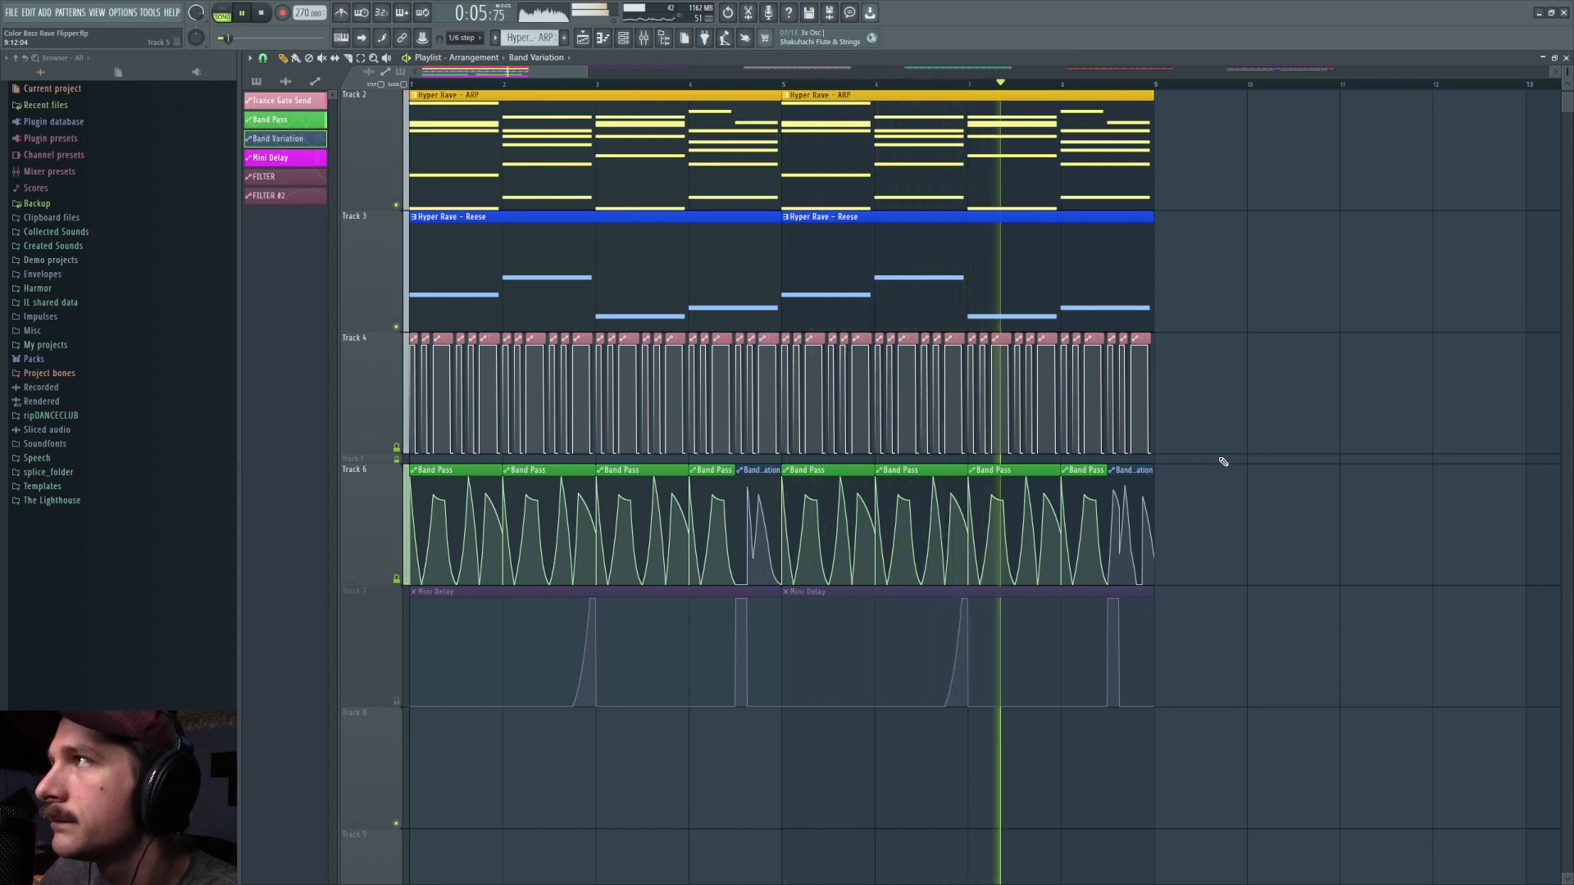
key(space)
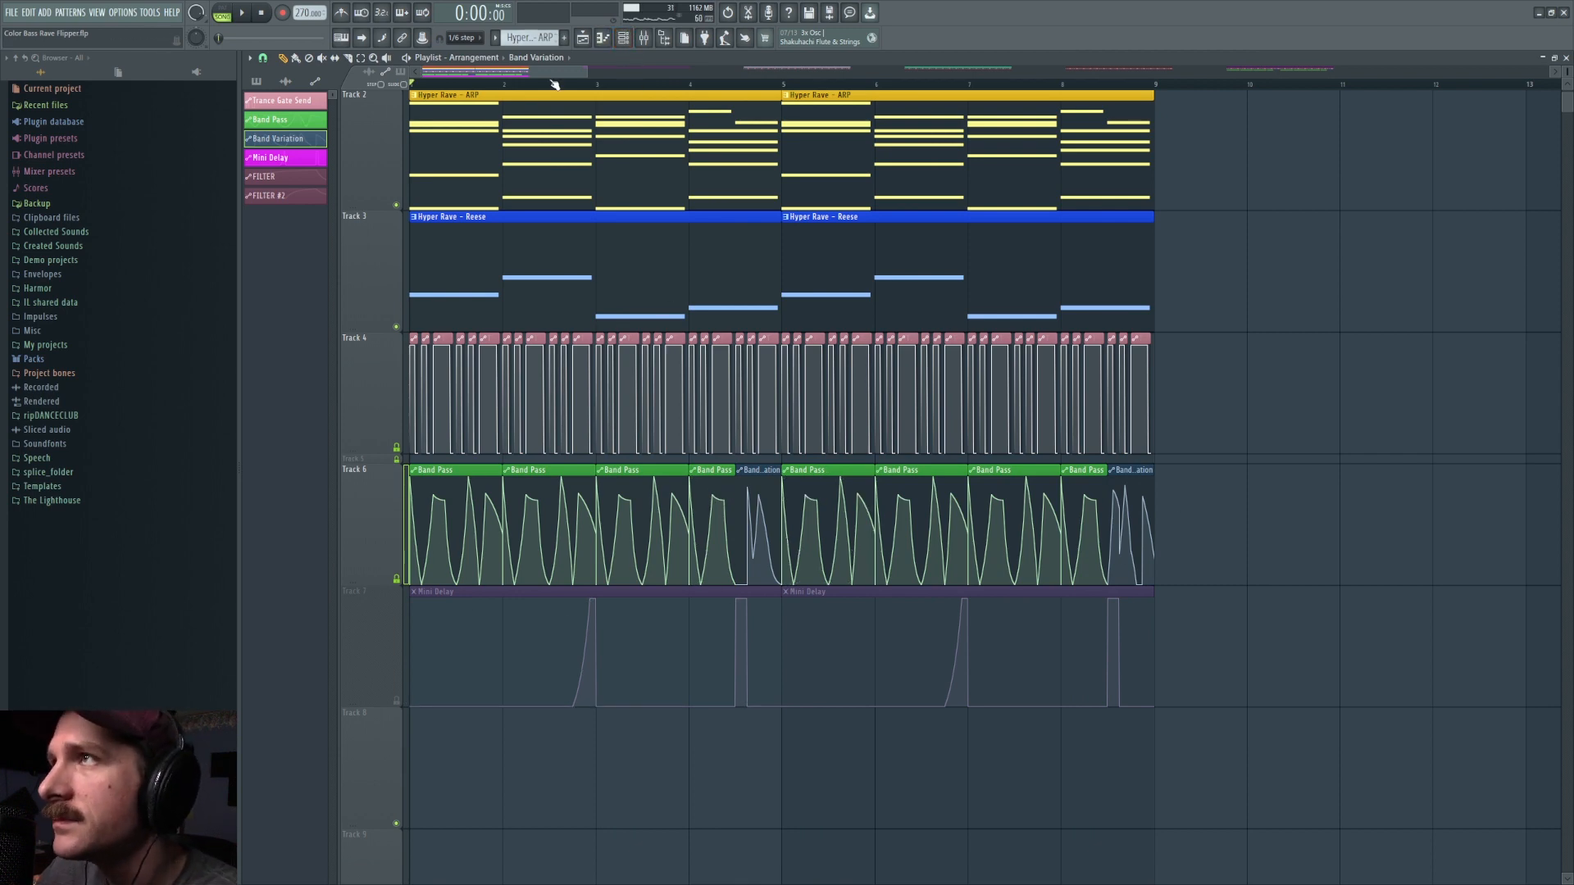
Step: Open Pro-Q 3 in the Master effect chain and briefly play the mix through its EQ curve
scroll(571, 87, down, 2)
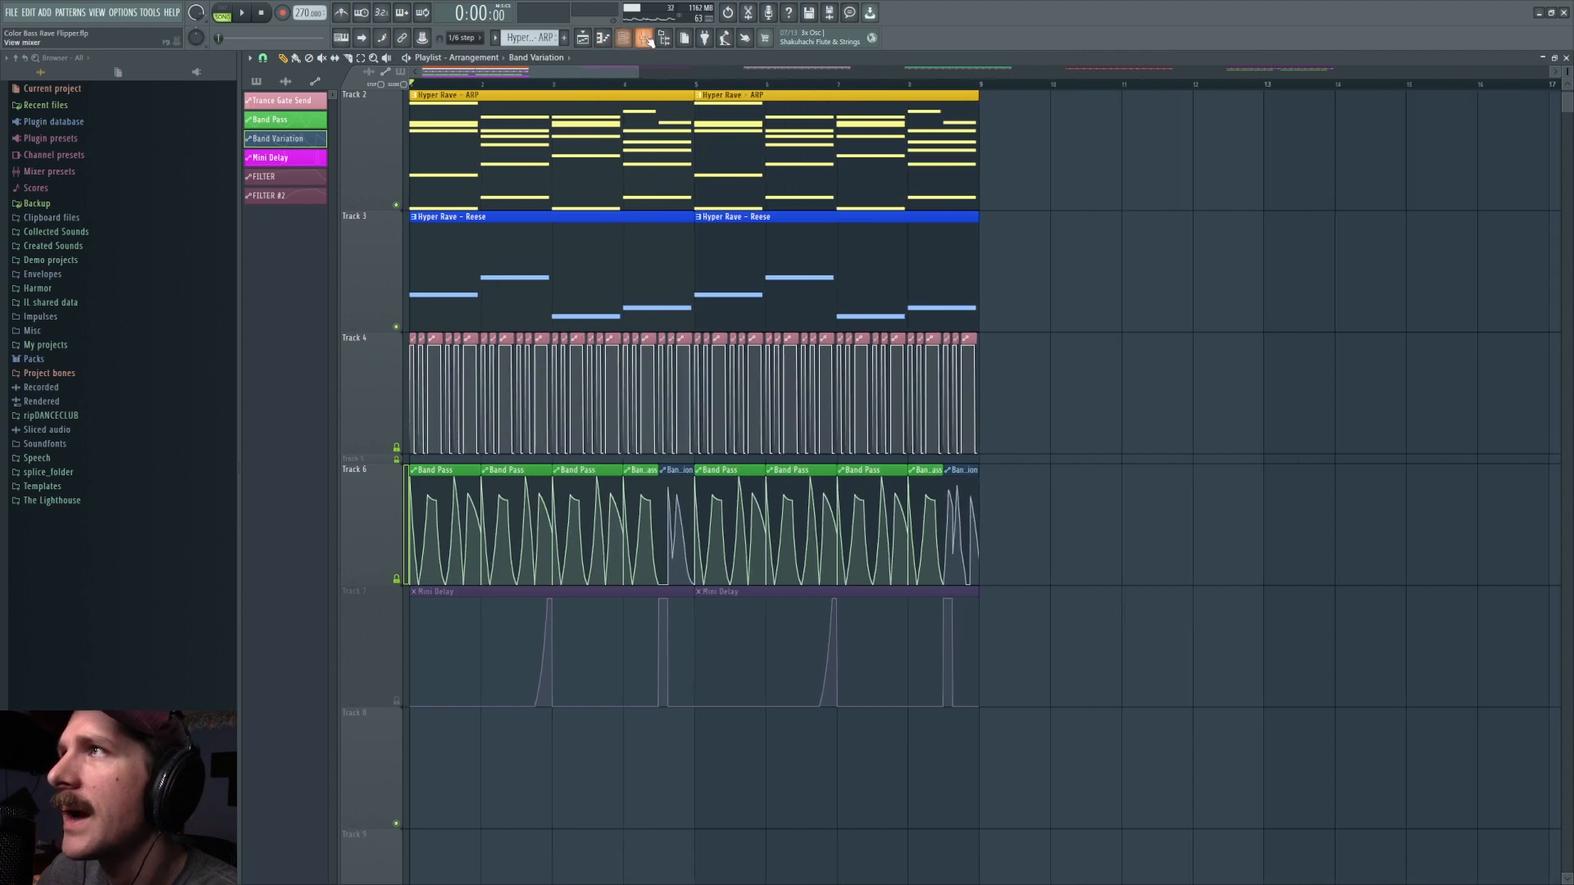
click(644, 38)
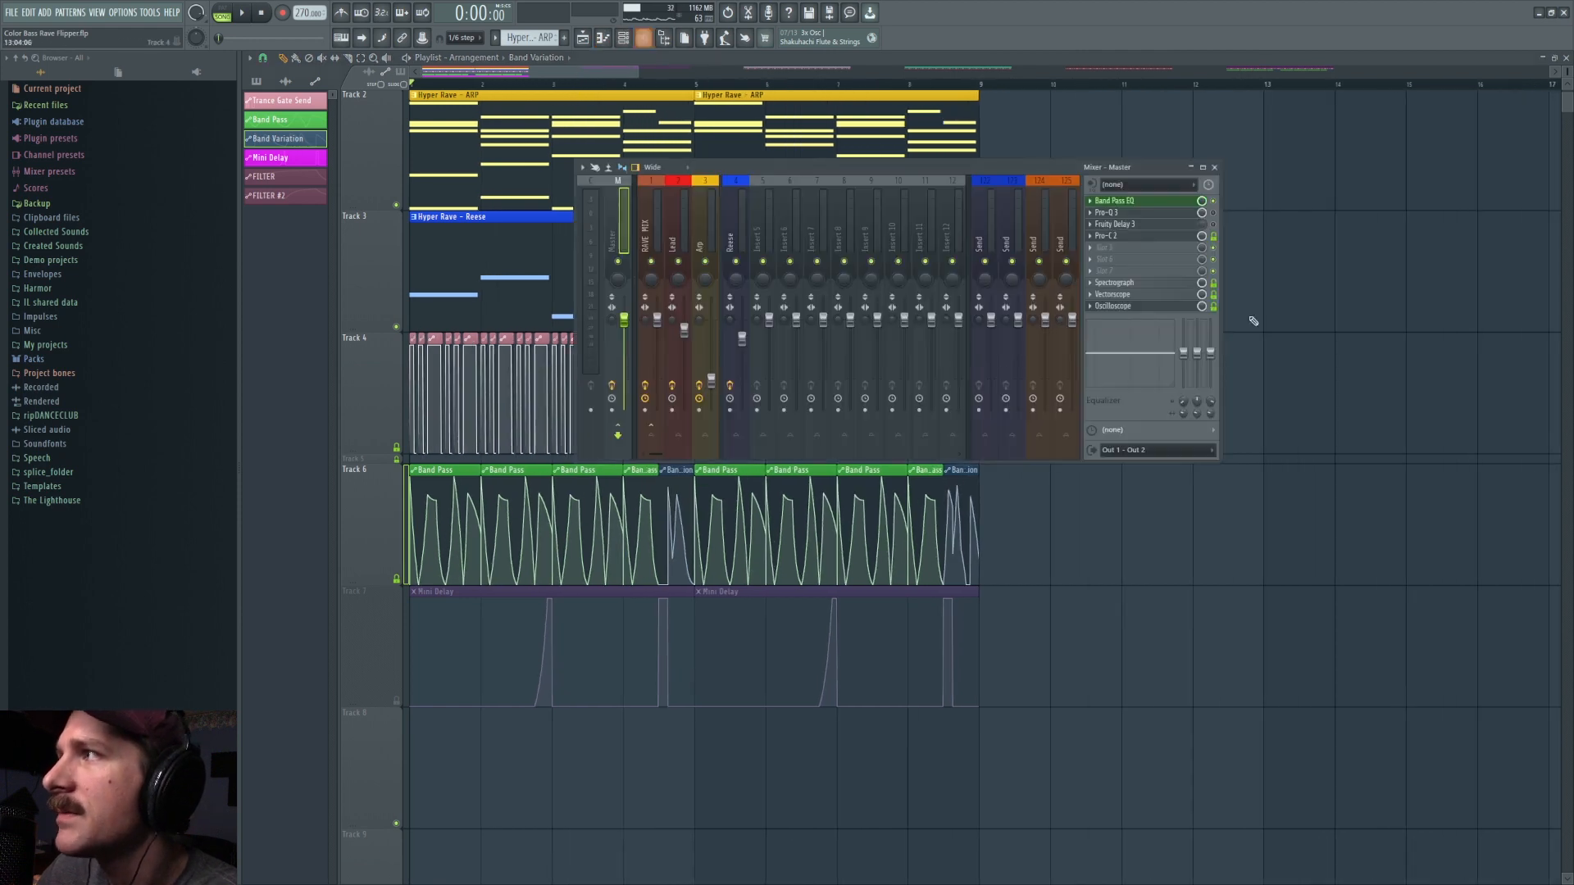
click(1162, 213)
key(space)
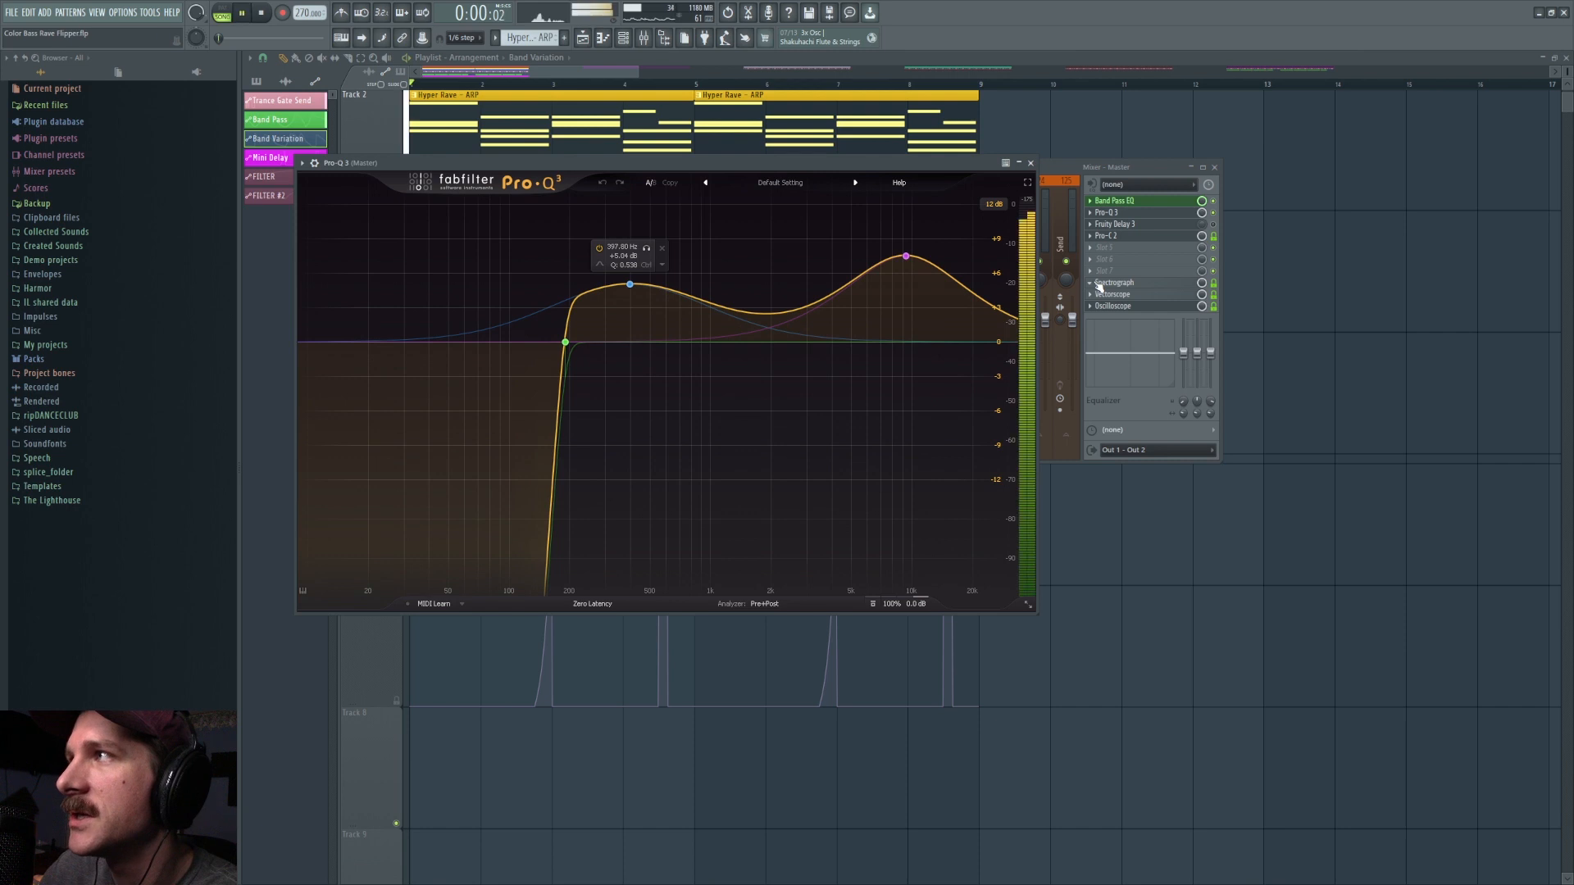
key(space)
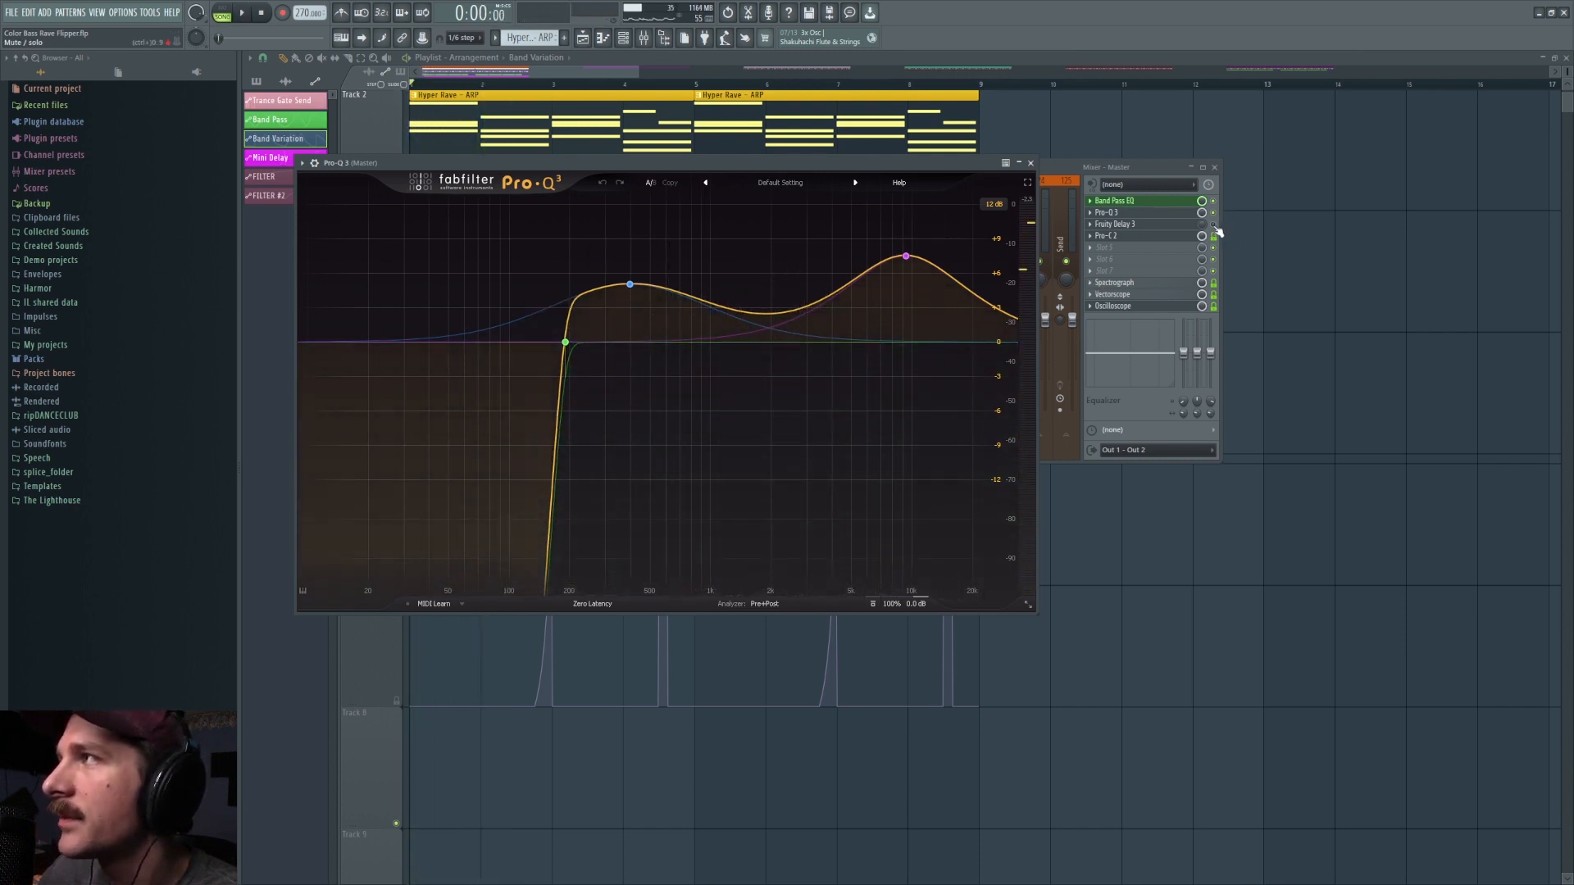
Step: Bypass the low-cut band in the Master's Pro-Q 3, play the mix for comparison and re-enable the band
click(565, 342)
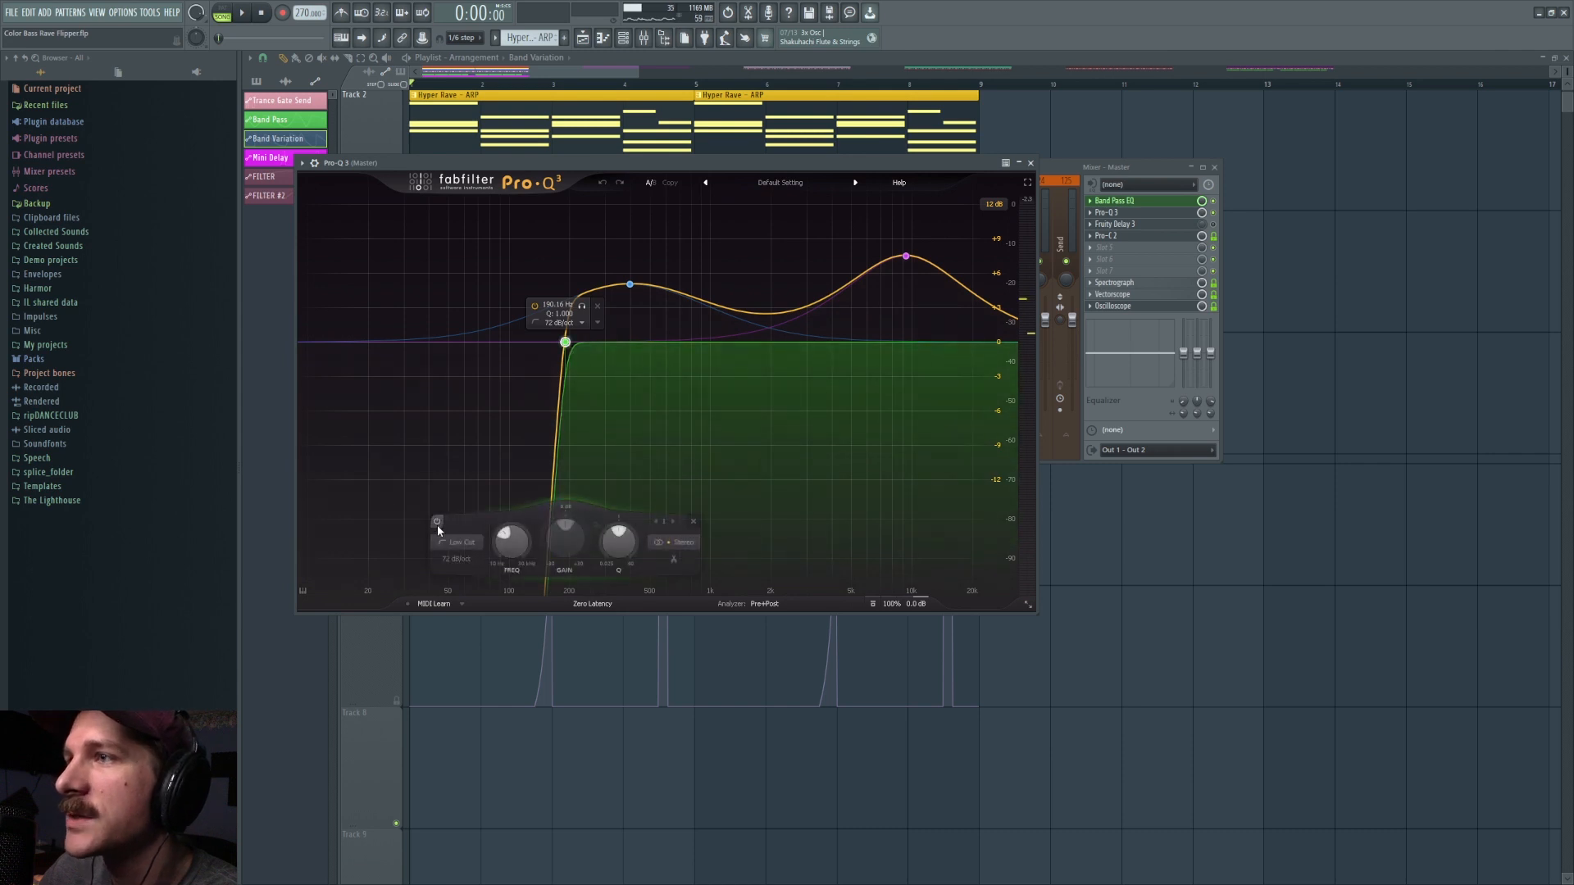
click(439, 522)
key(space)
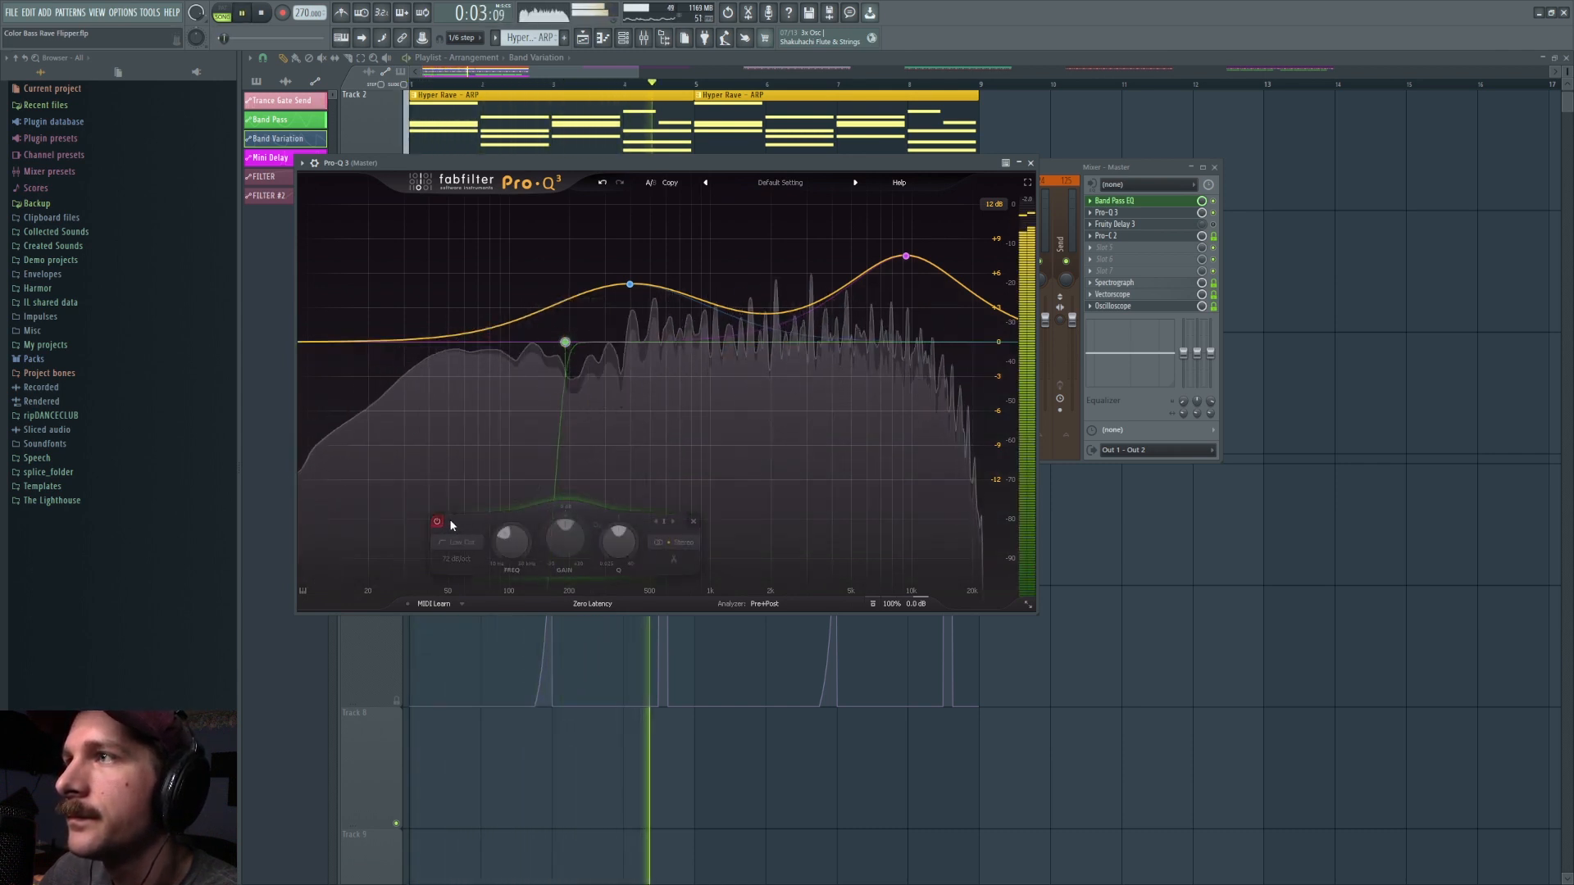
key(space)
click(437, 521)
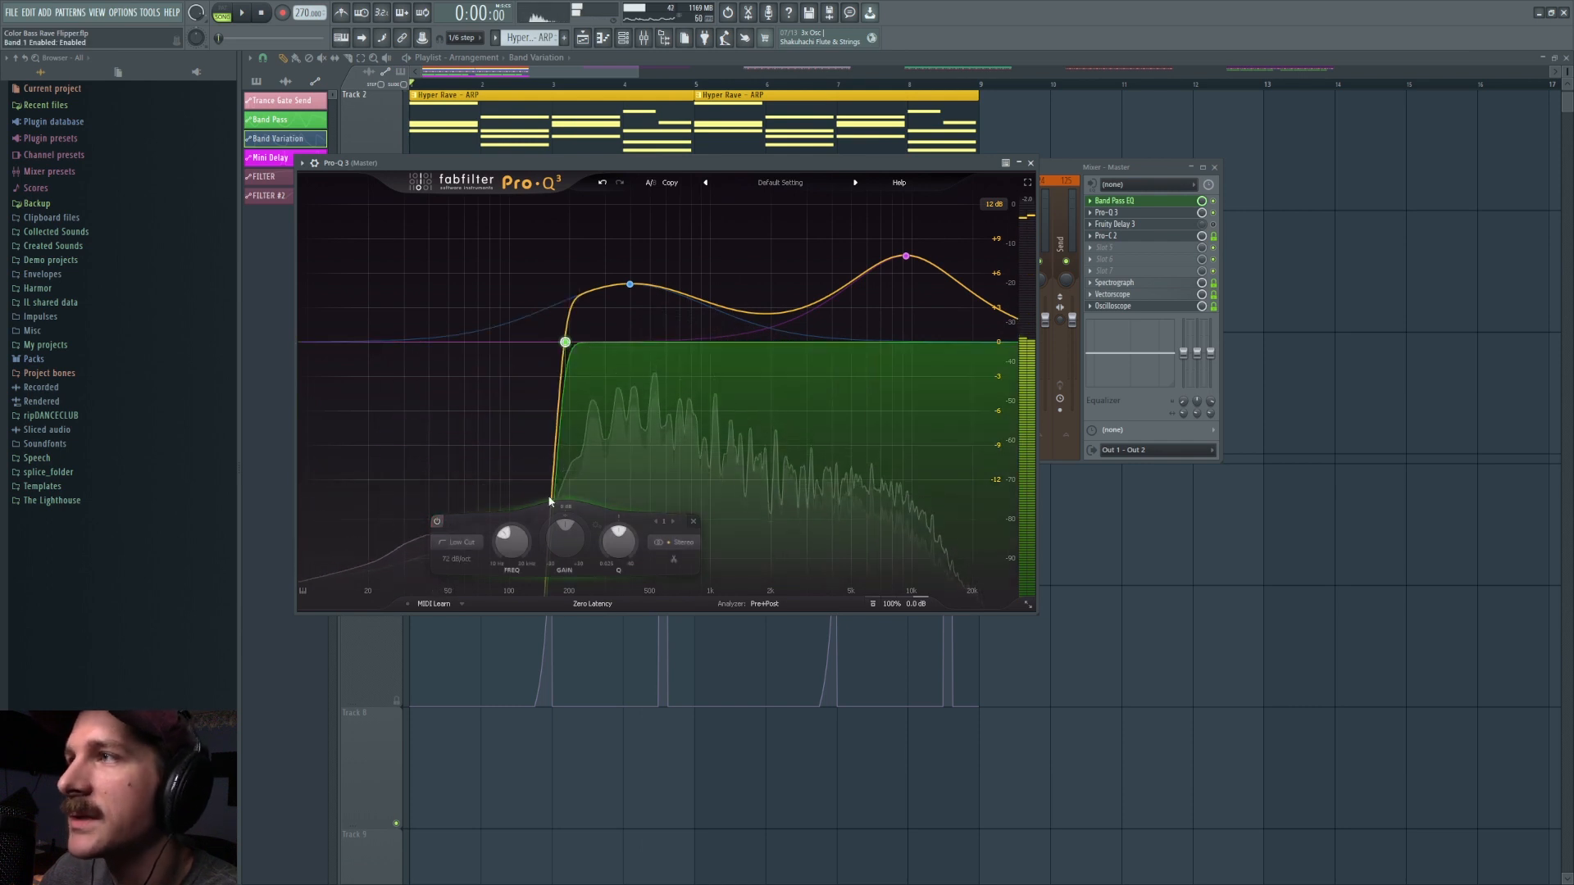
Step: Close the mixer and plugin windows and switch the Mini Delay automation on Track 7 on and off again
click(1131, 223)
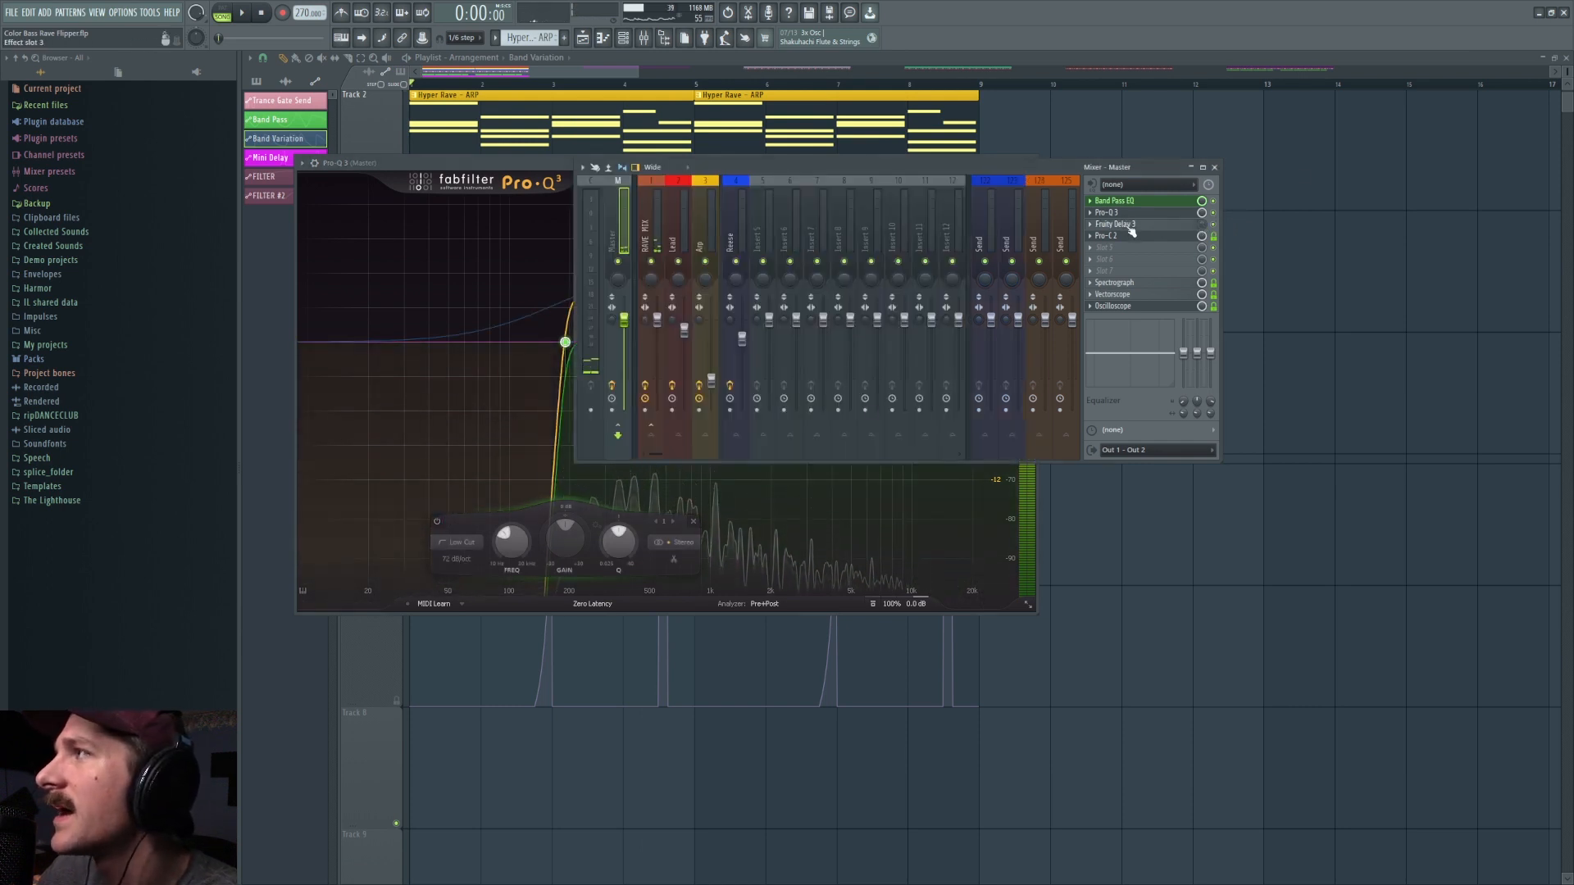
click(1132, 232)
key(F12)
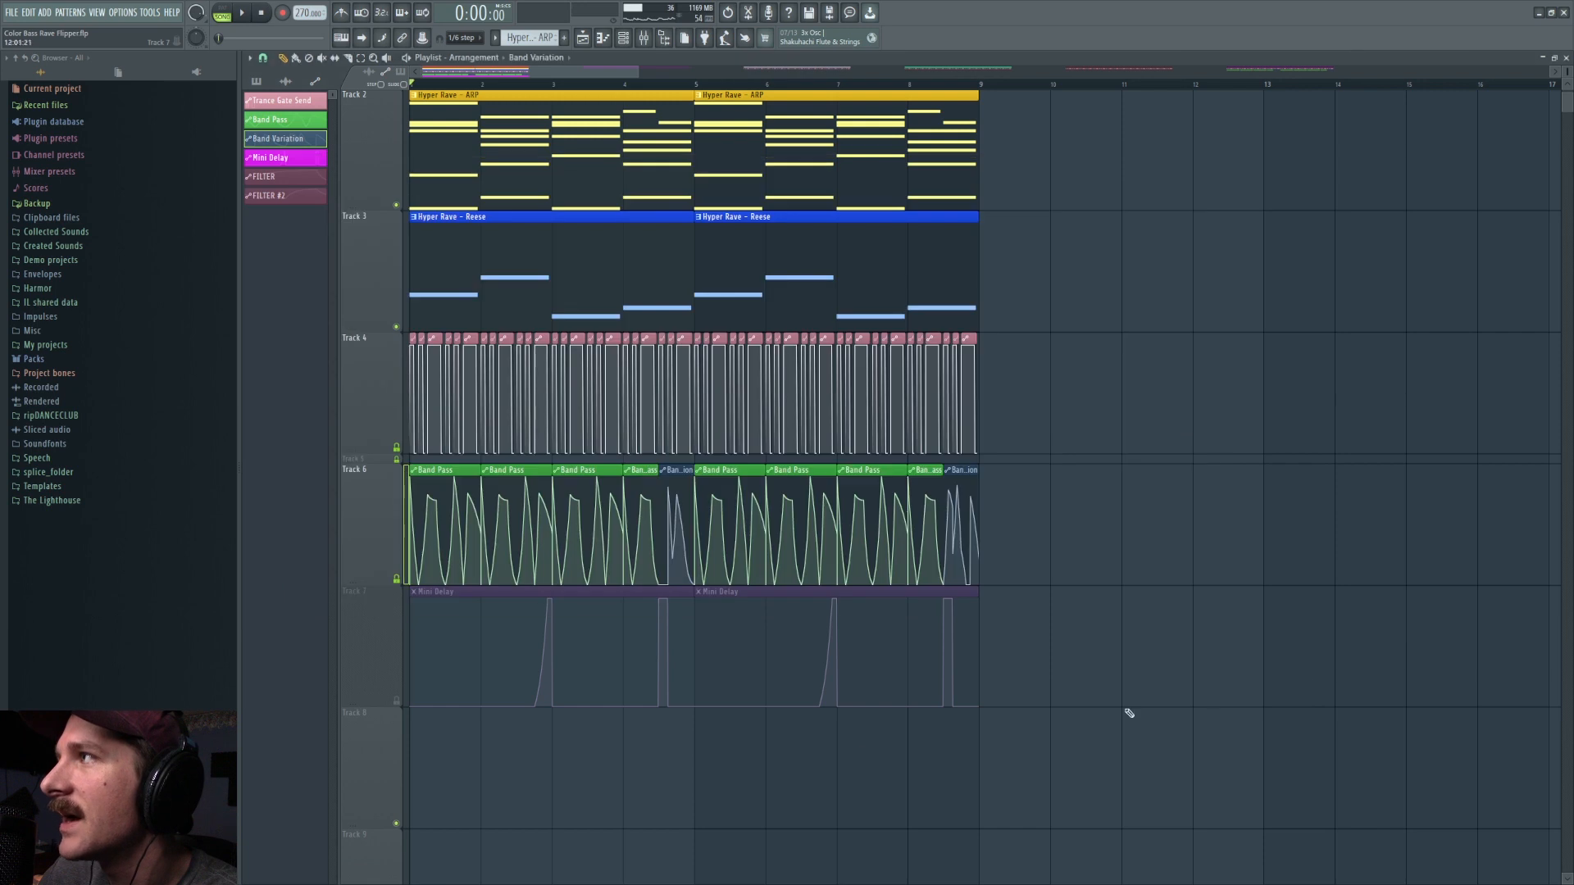
click(396, 701)
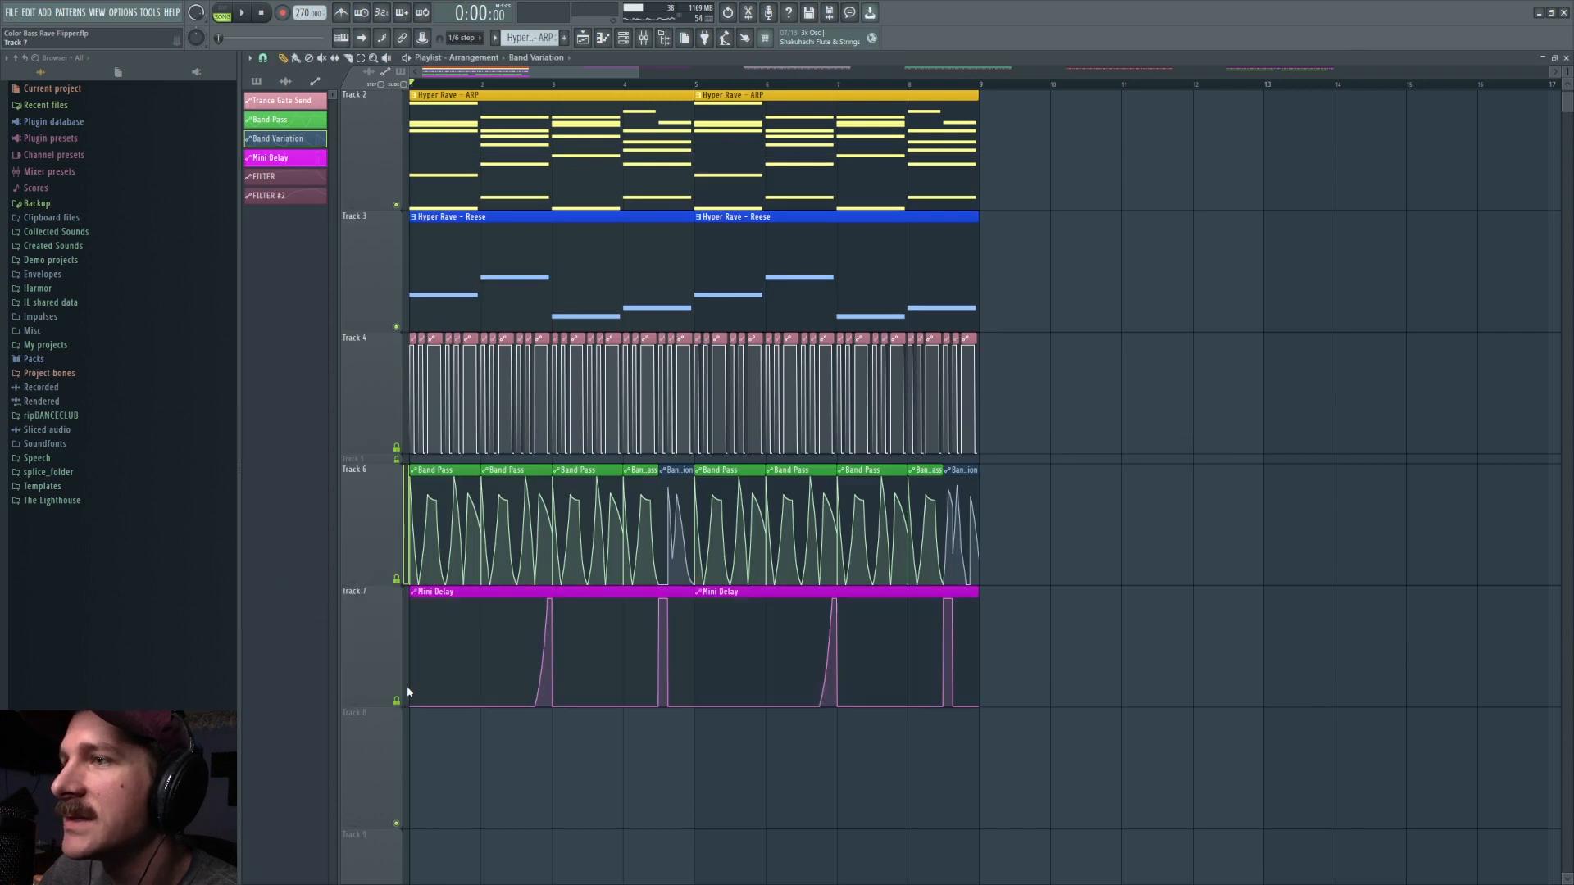
click(642, 41)
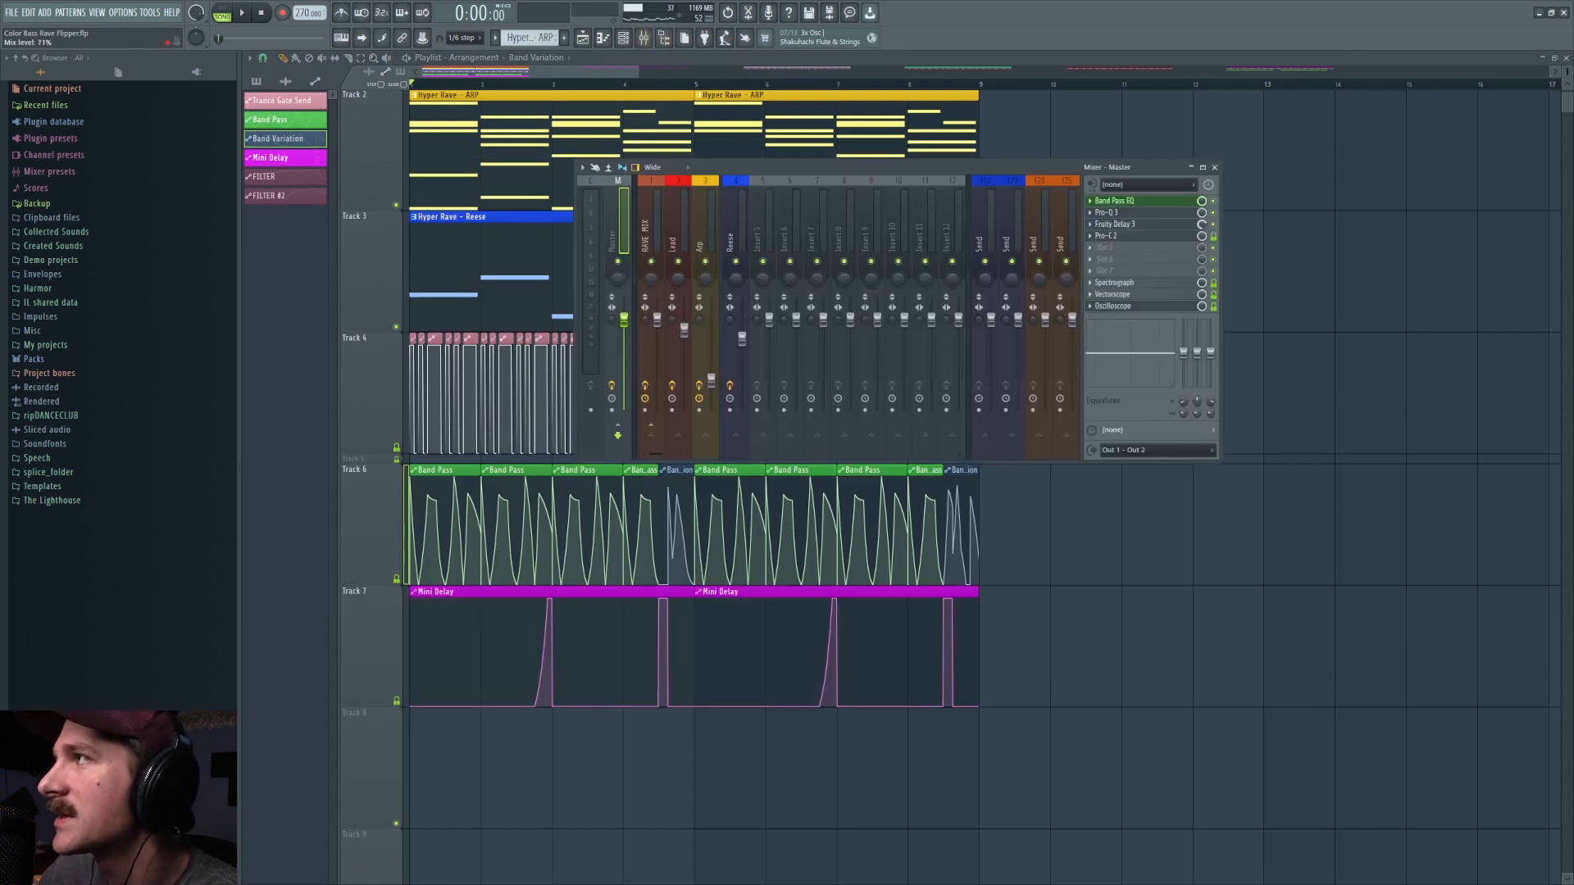
click(397, 700)
click(397, 701)
Step: Play the mix with the Mini Delay automation off and open Fruity Delay 3 on the Master to examine its settings
click(644, 38)
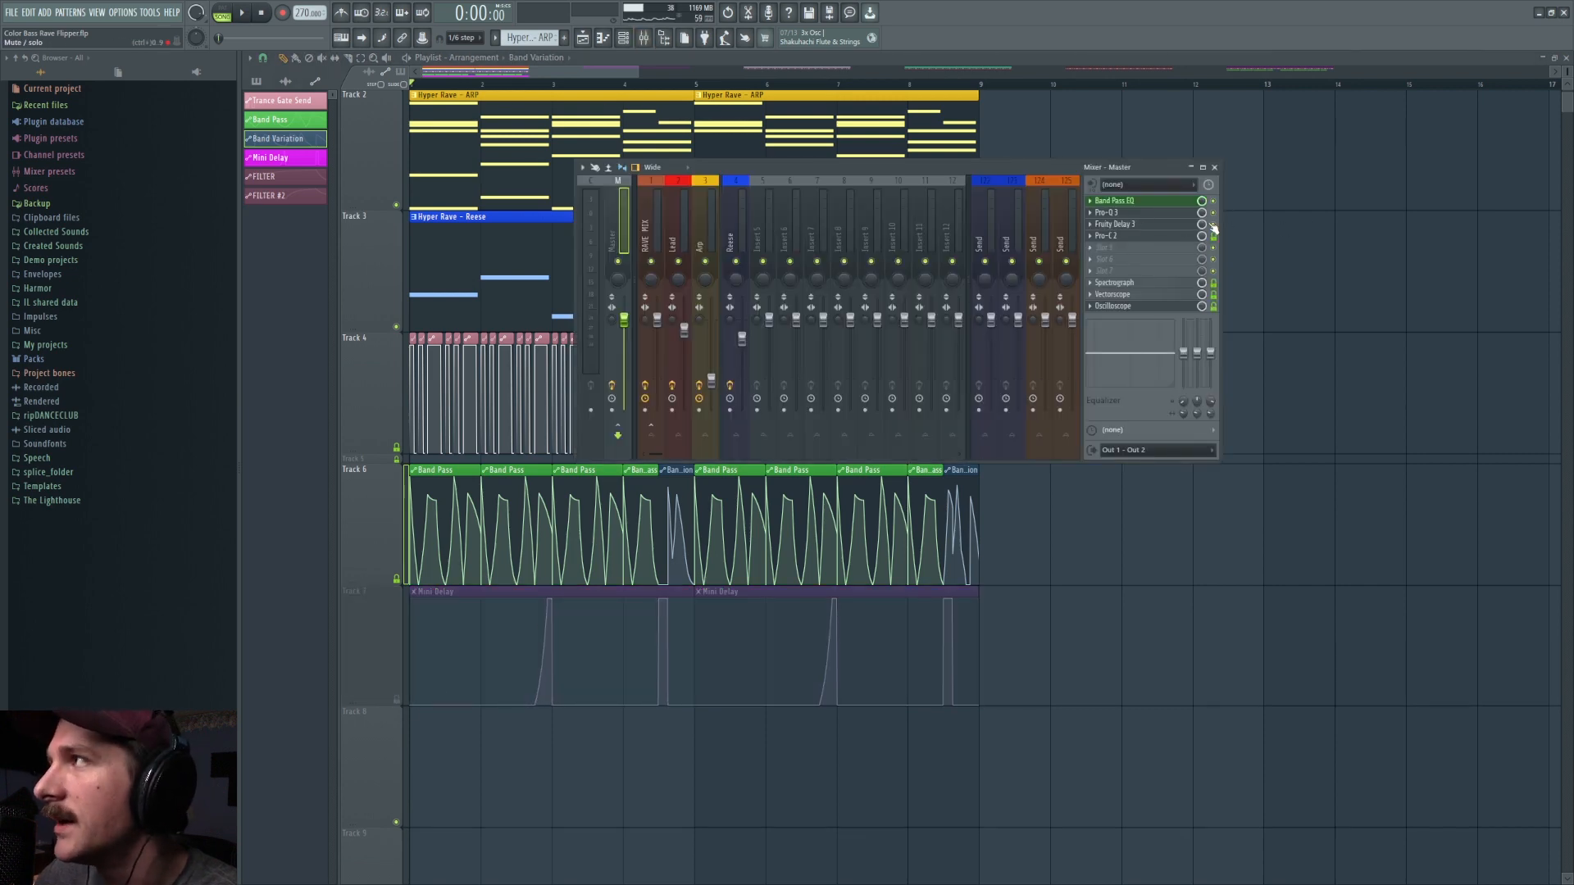
key(space)
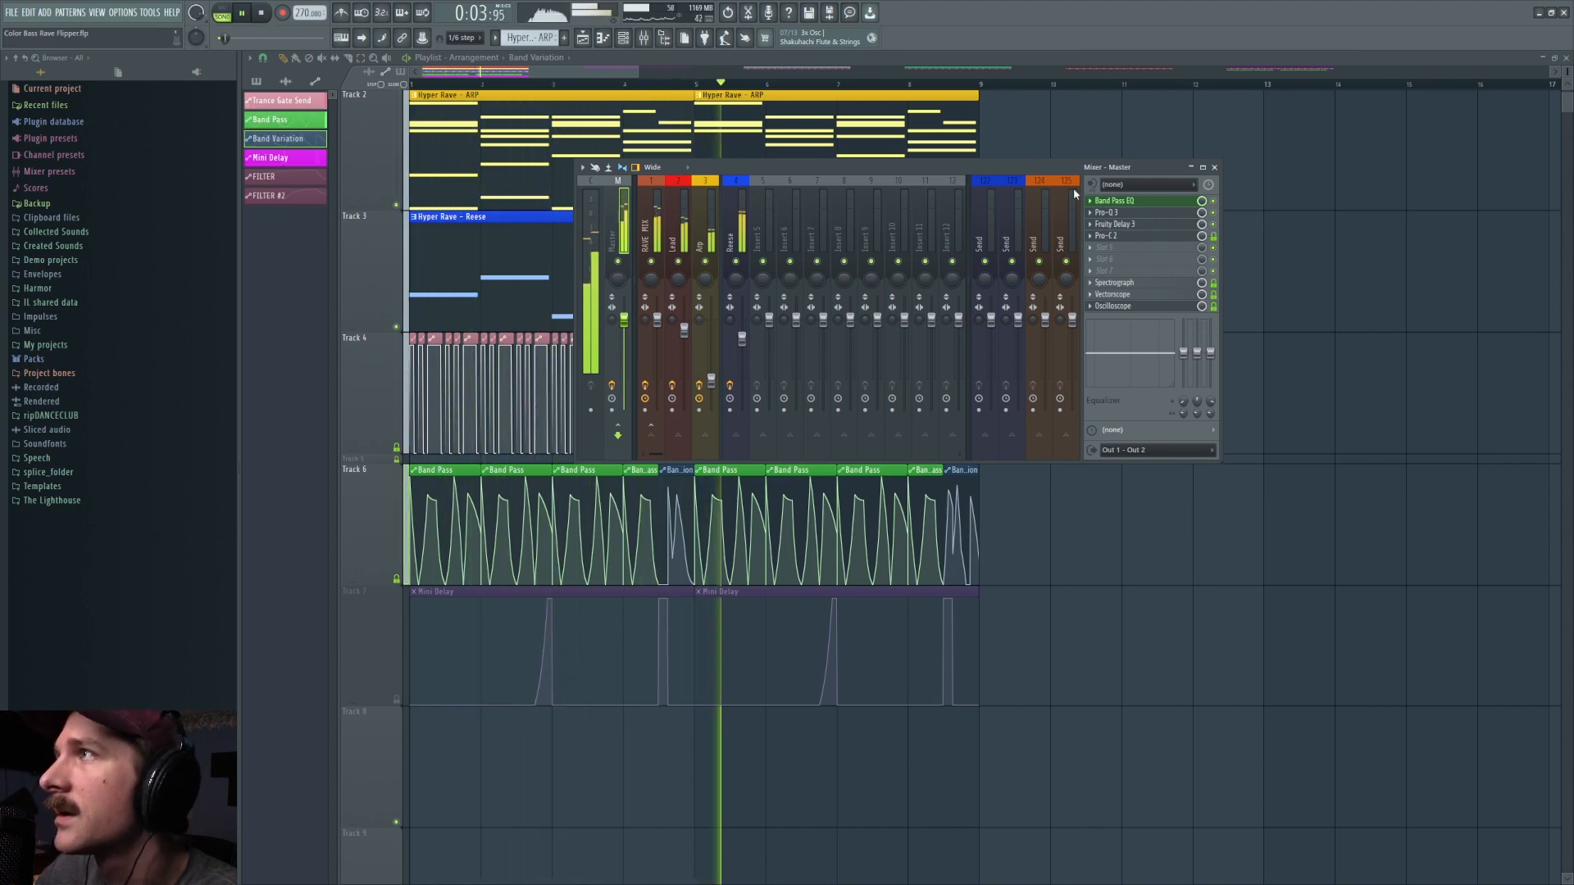
click(1131, 226)
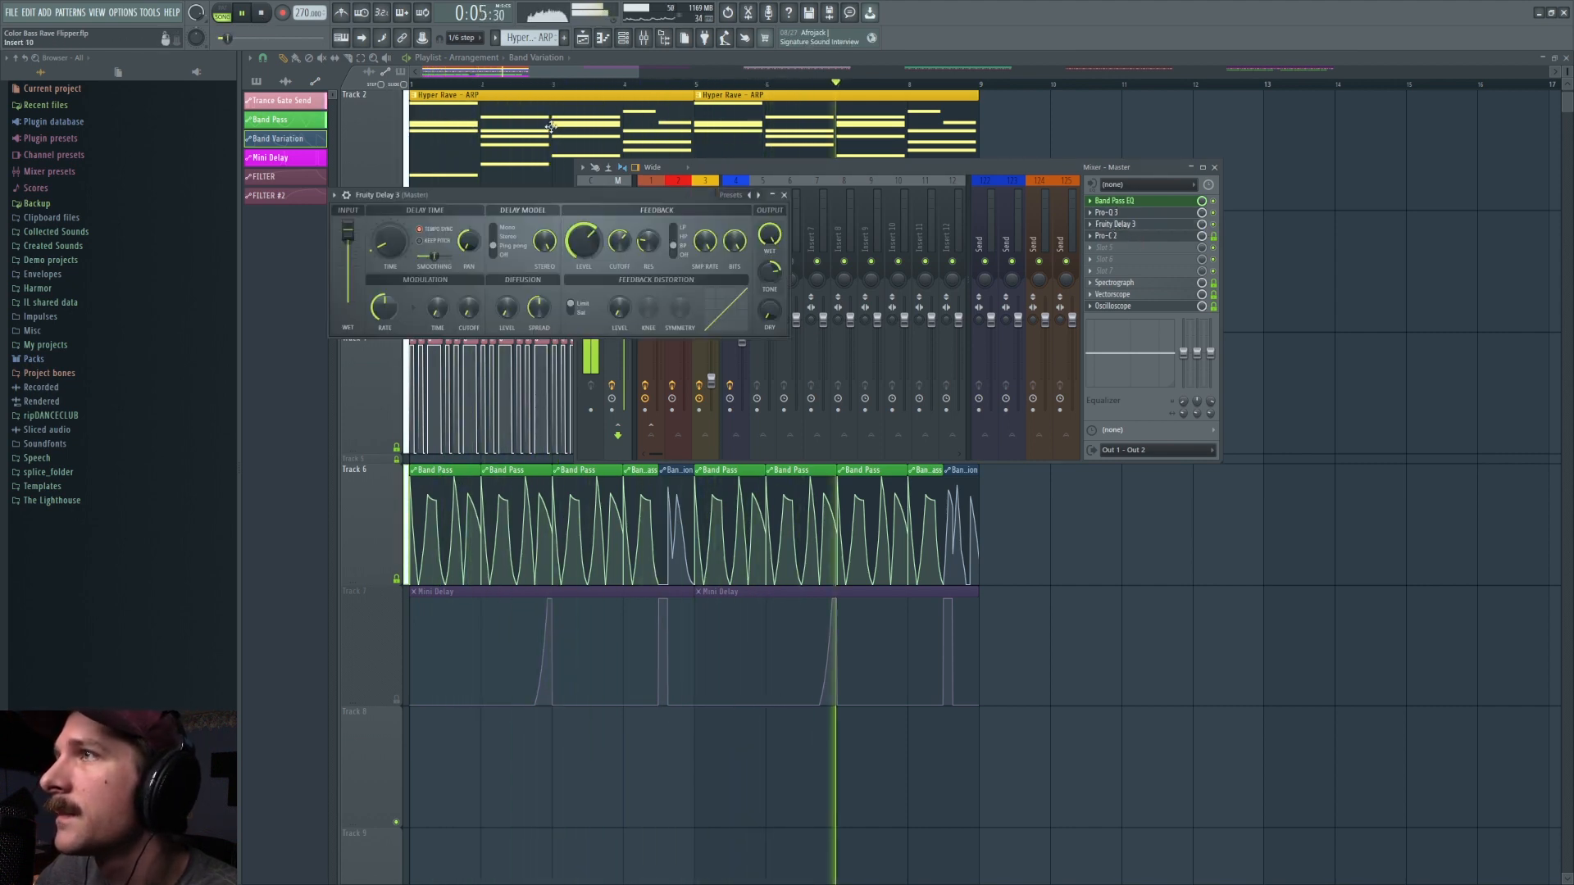
click(262, 13)
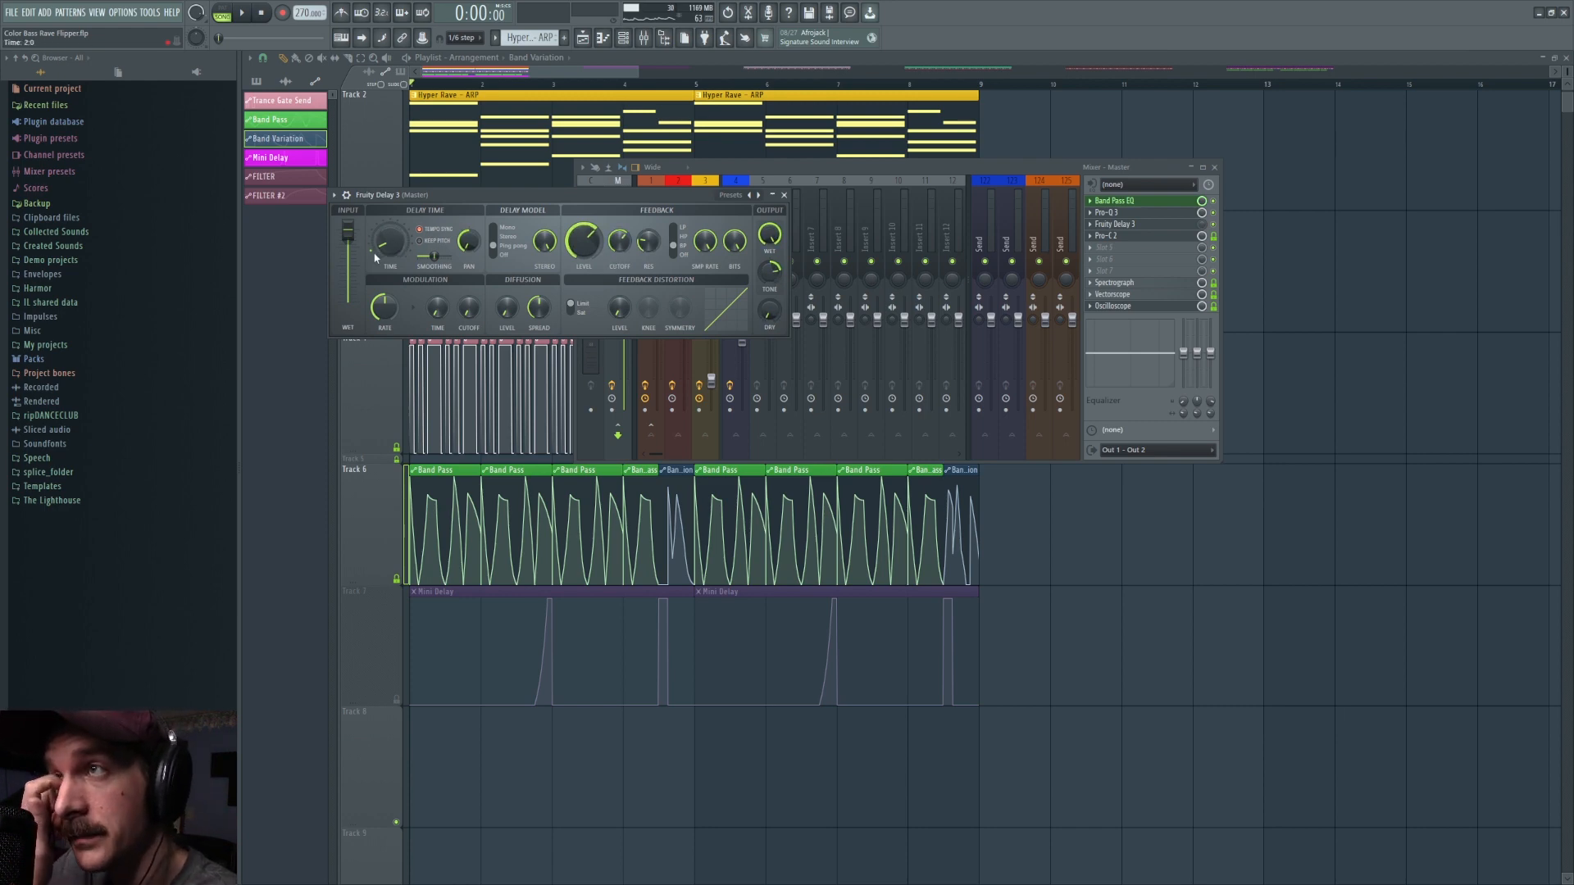
Step: Raise the mix level of Fruity Delay 3 on the Master to 32% and switch the Mini Delay automation back on
click(1202, 226)
click(547, 223)
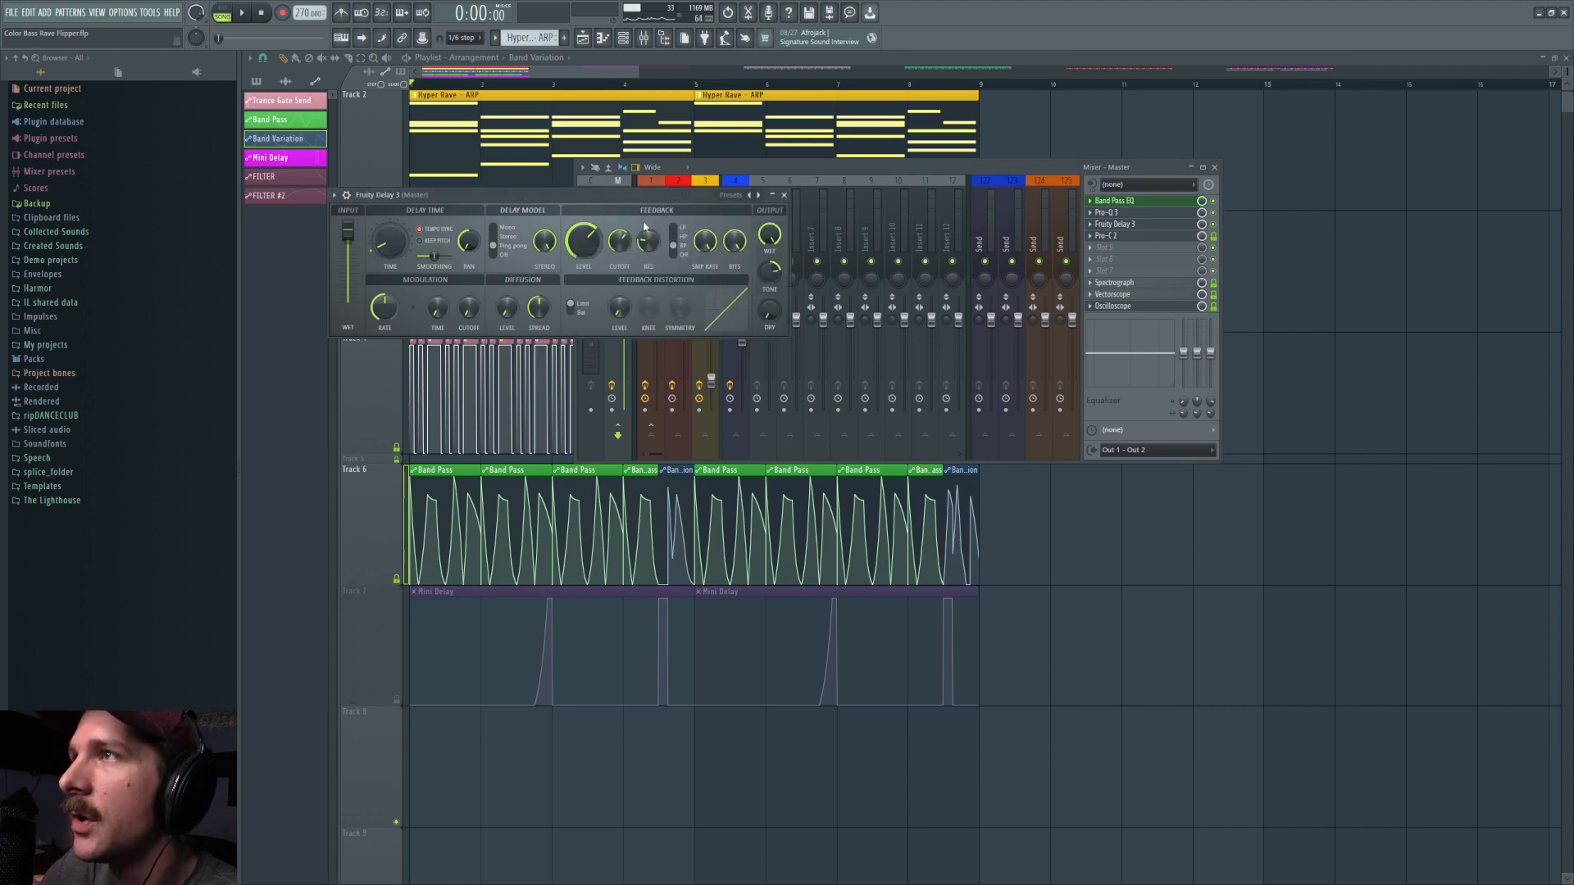
drag(1203, 233, 1203, 271)
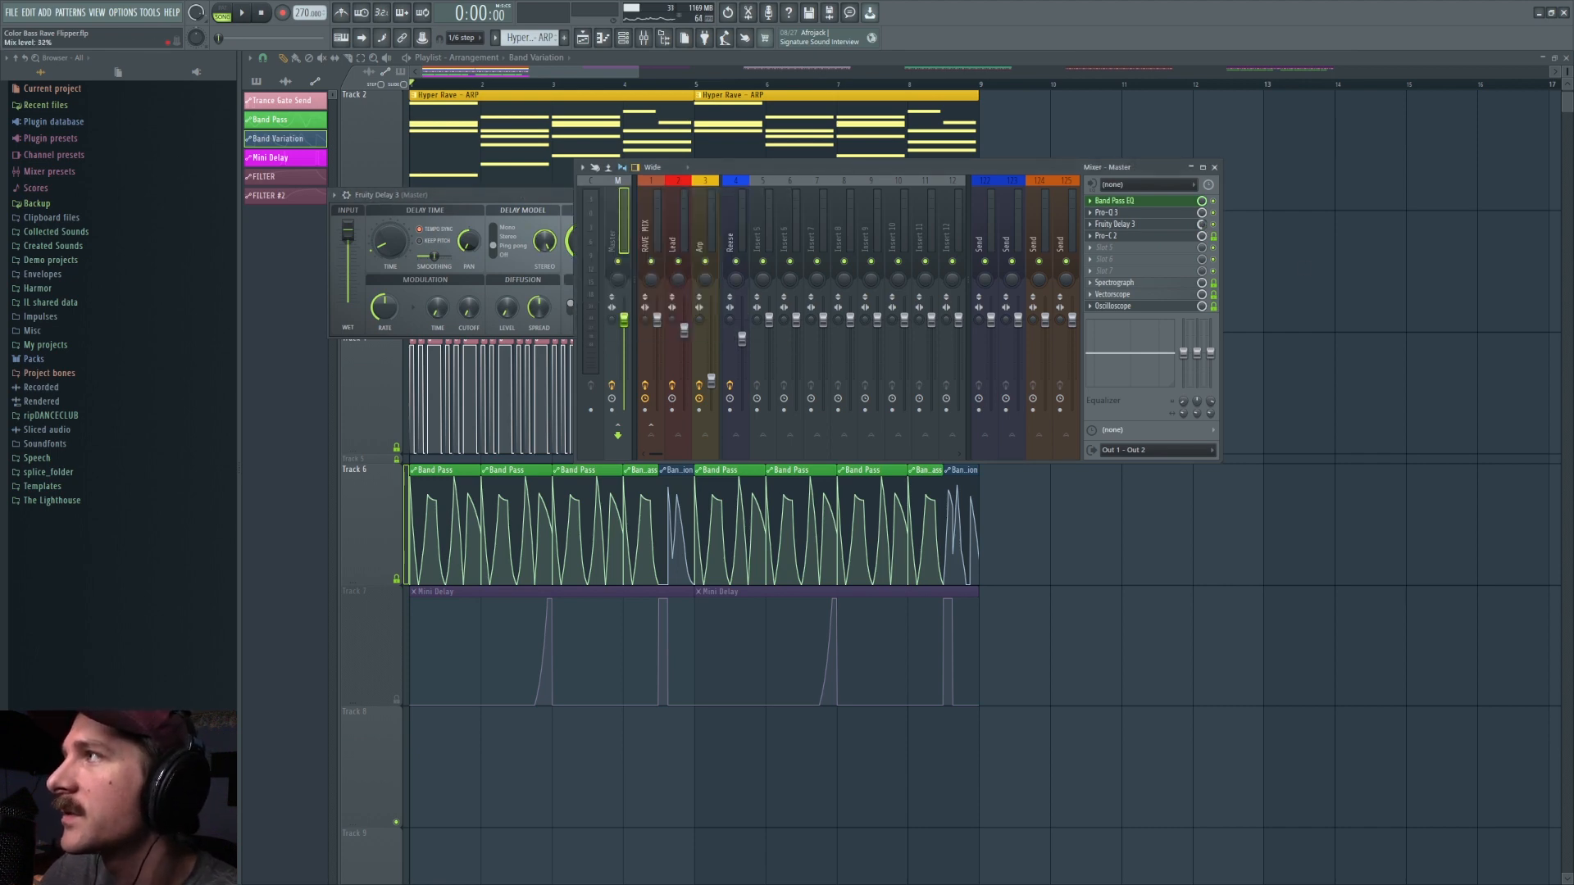
click(490, 593)
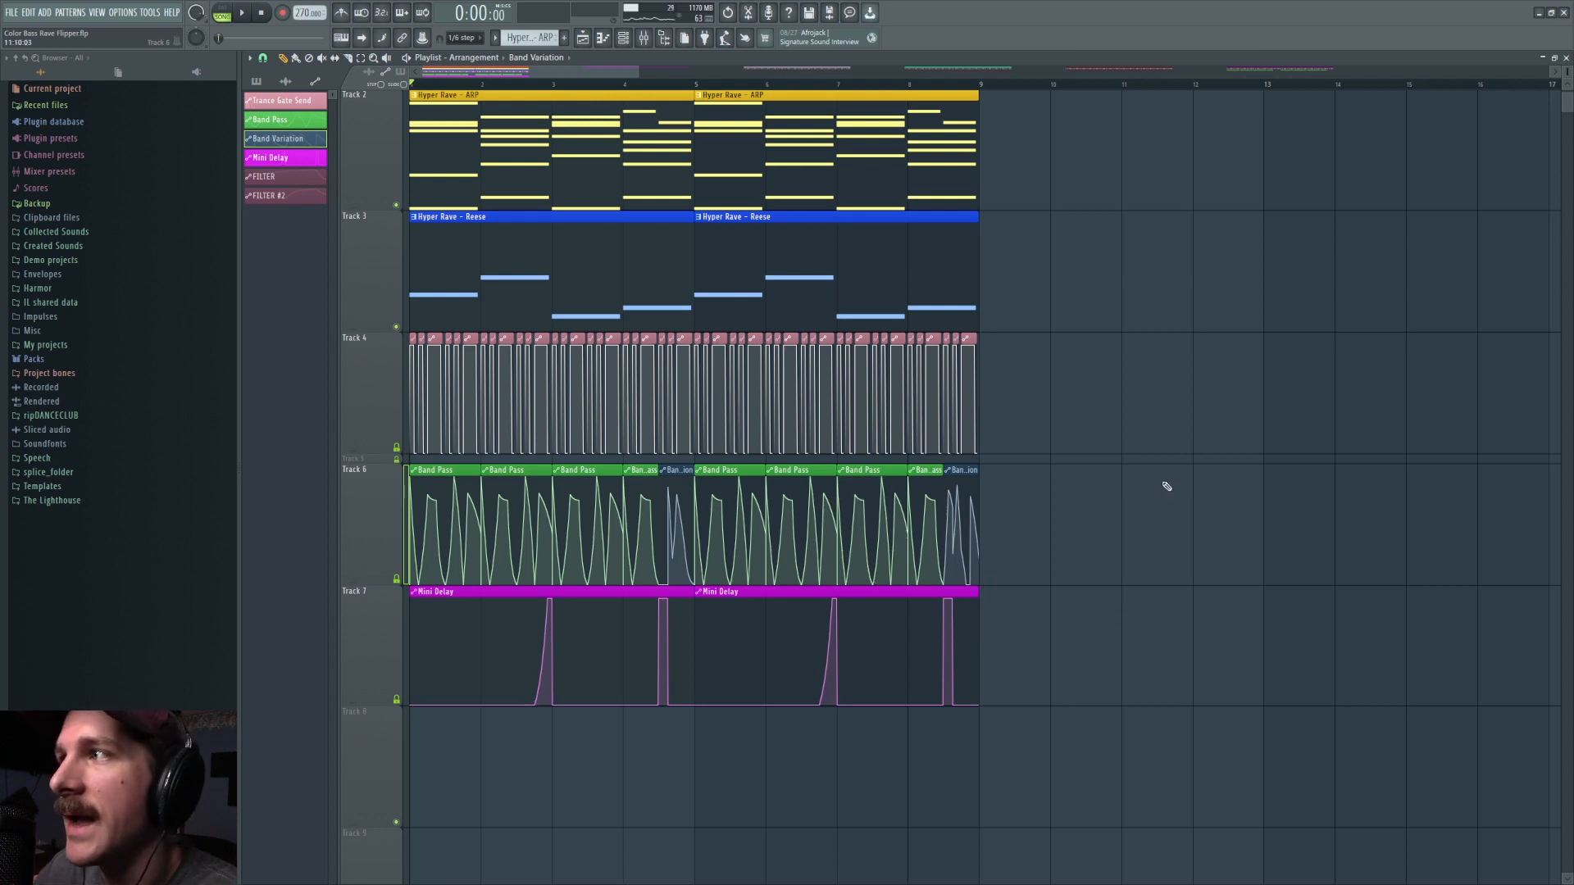
Step: Play the arrangement from the start with the Mini Delay automation on Track 7 active
key(space)
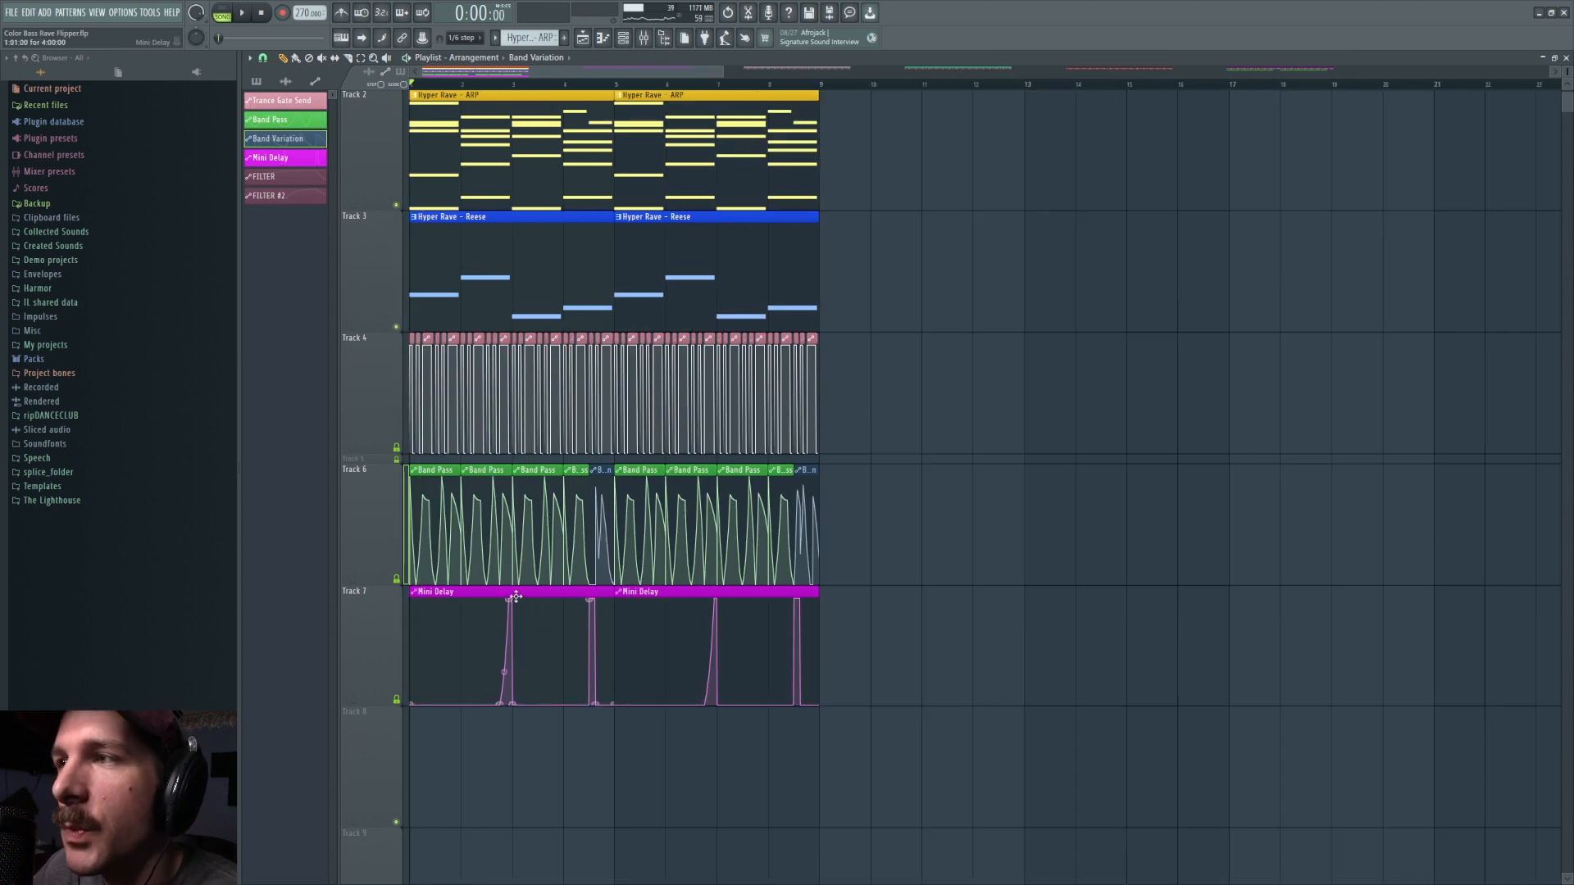
key(space)
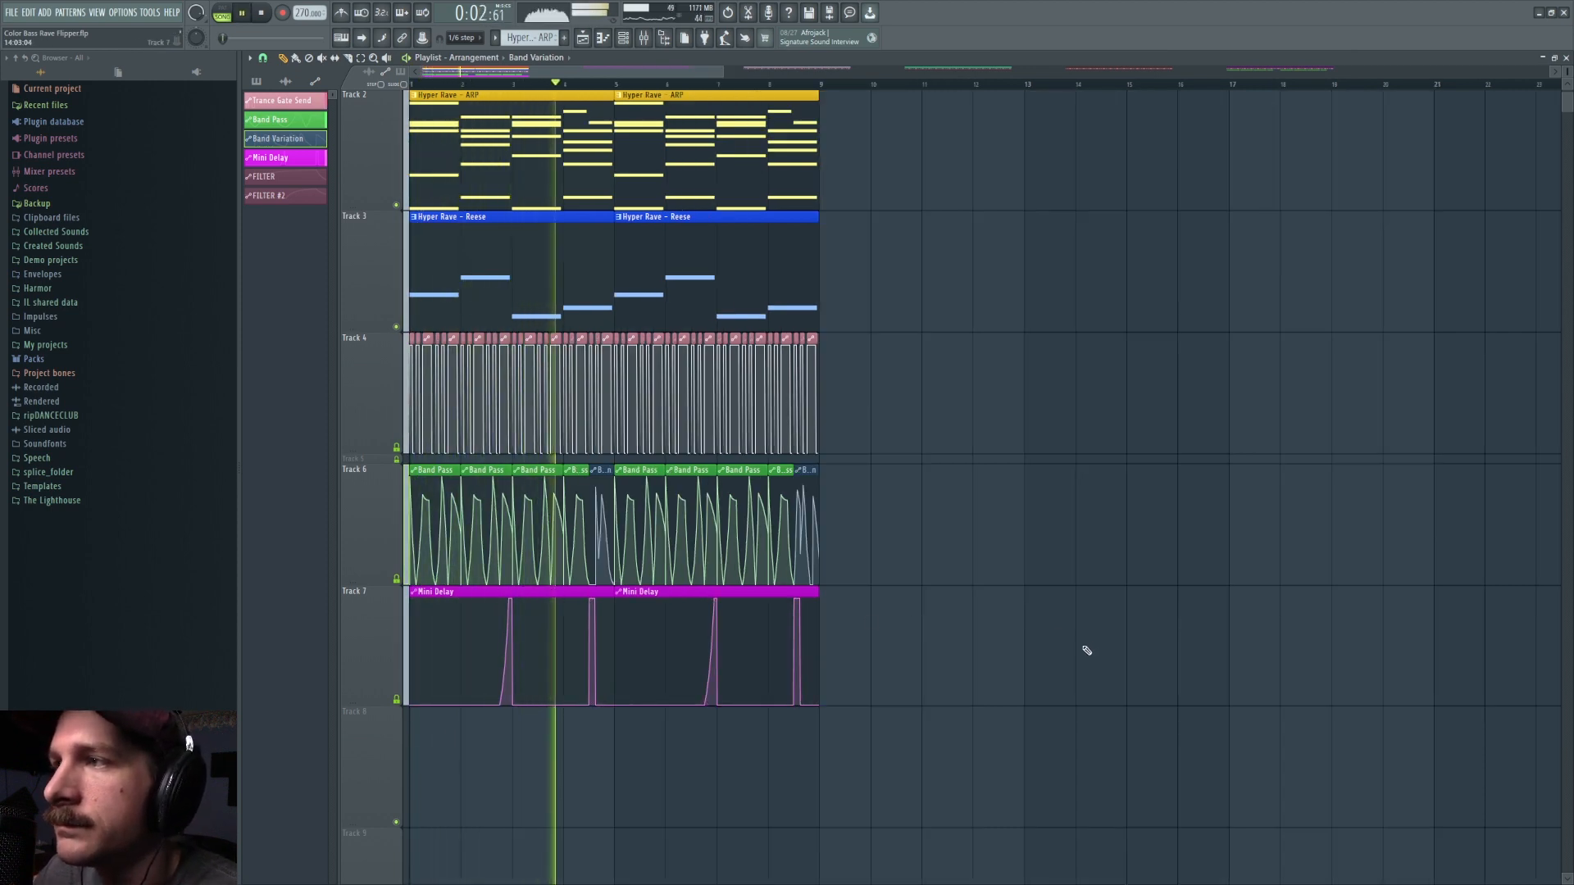
key(space)
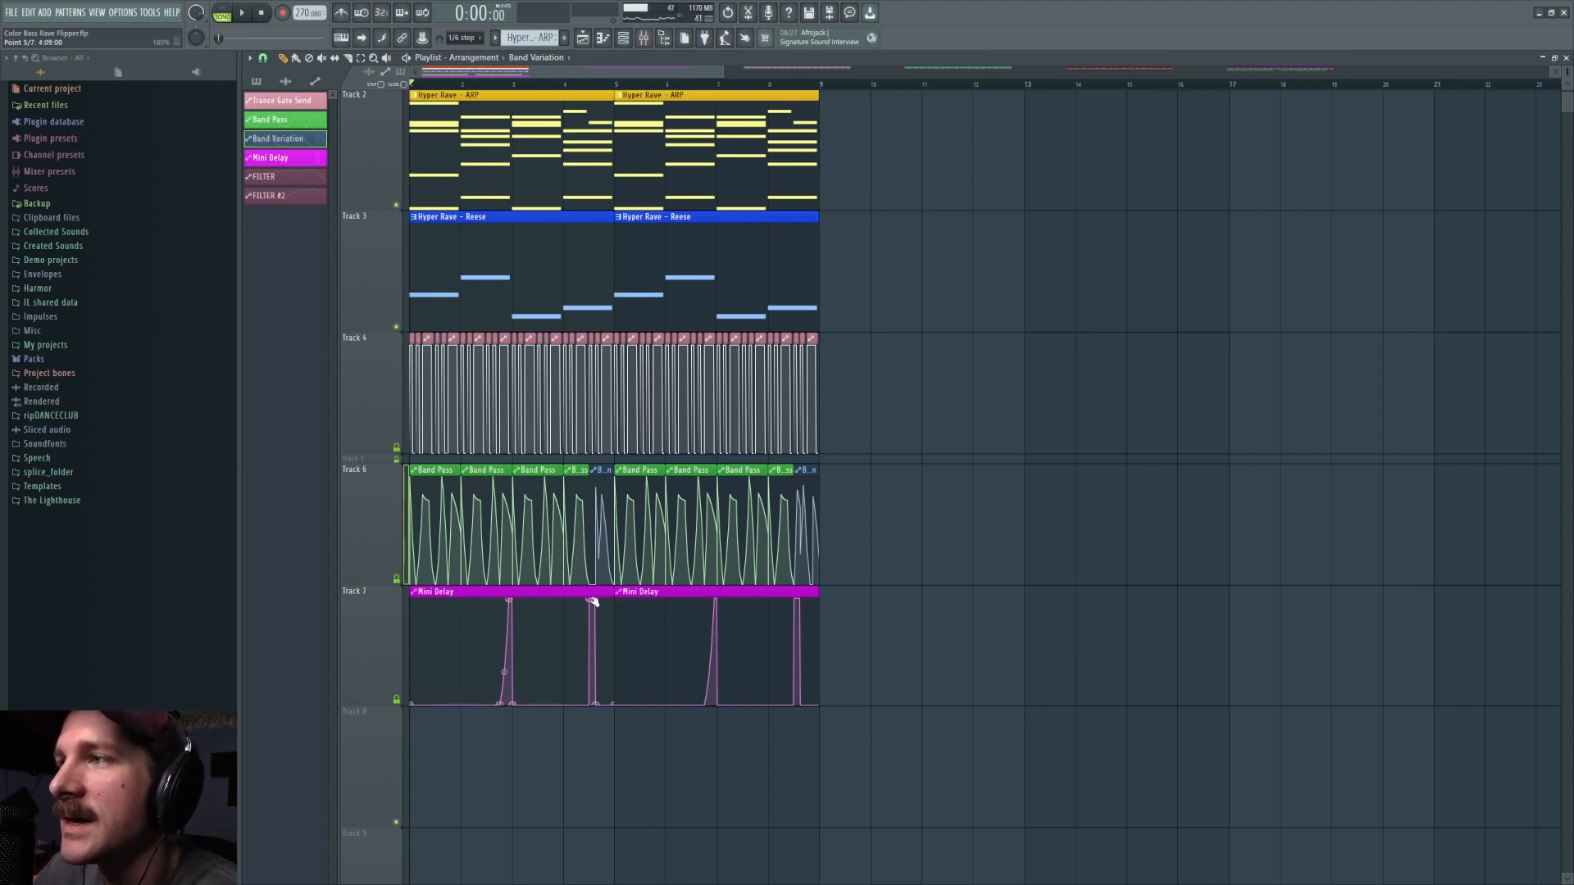
Step: Look over the wider arrangement and open Pro-C 2 in the Master's effect chain
scroll(611, 84, down, 1)
scroll(622, 86, down, 3)
scroll(811, 439, up, 2)
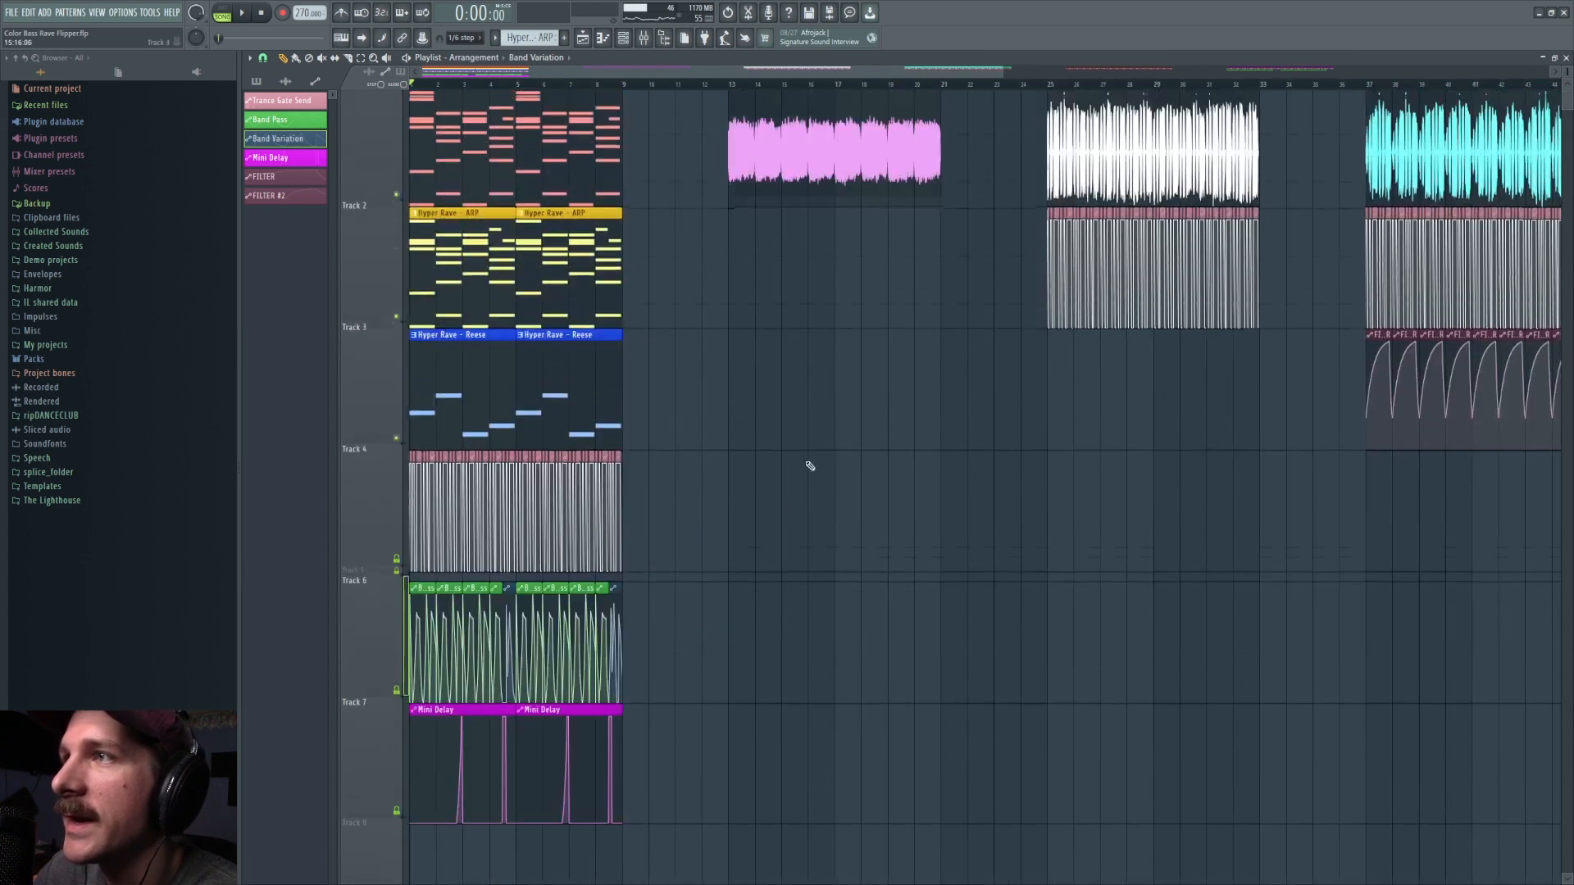
key(F9)
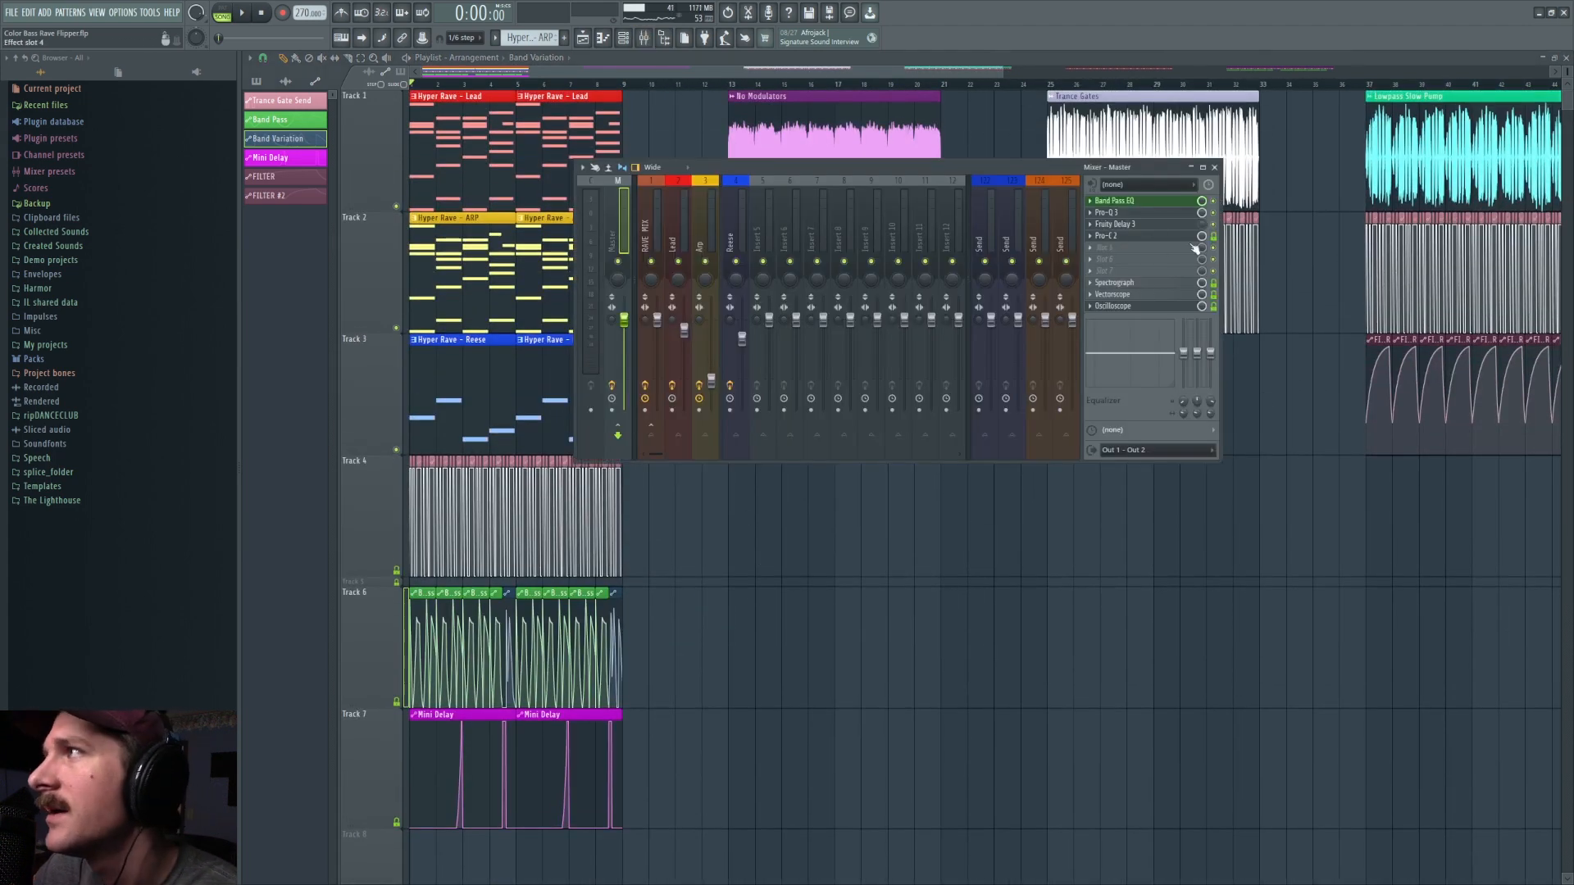
click(1164, 236)
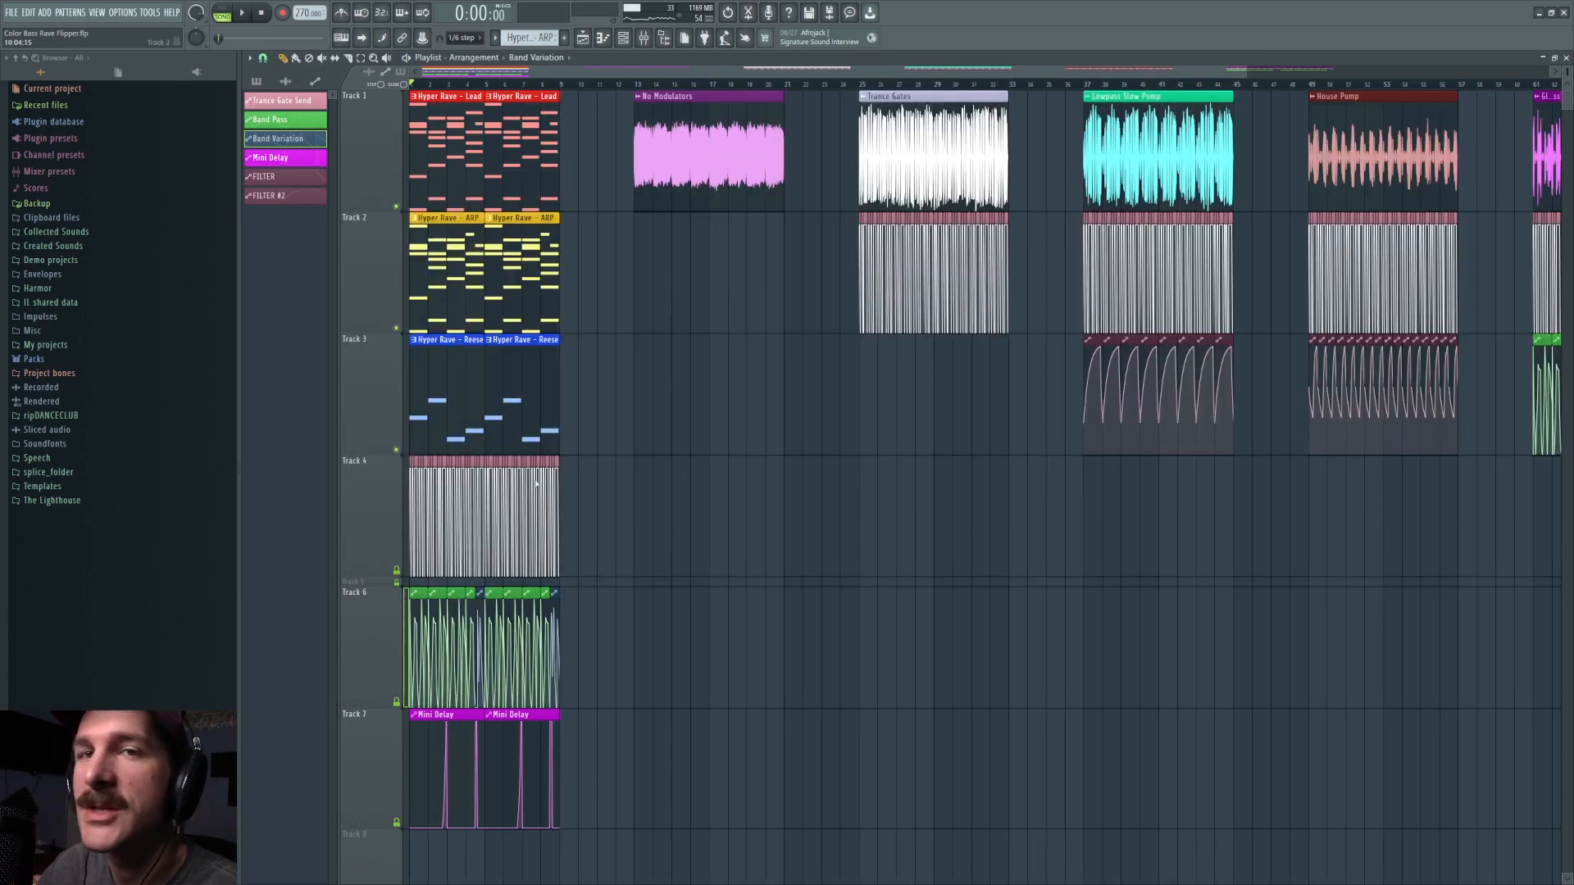
Step: Find the Lowpass Slow Pump section in the playlist and place the playhead at its start on bar 37
scroll(666, 75, right, 6)
scroll(650, 79, up, 5)
scroll(650, 80, up, 1)
drag(877, 71, 946, 71)
click(516, 85)
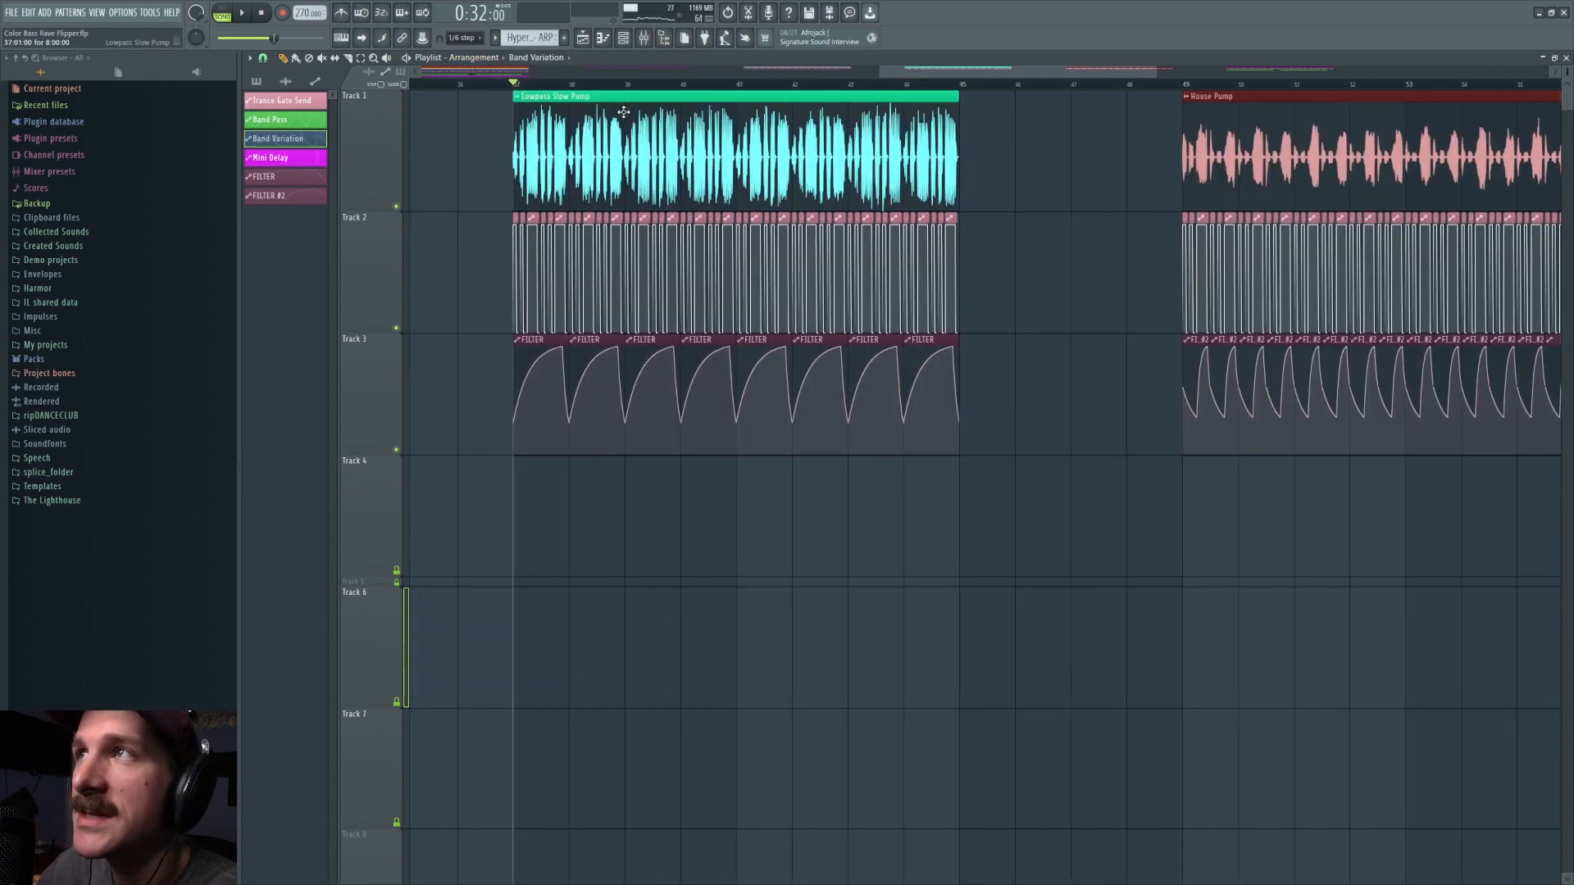
scroll(623, 112, down, 3)
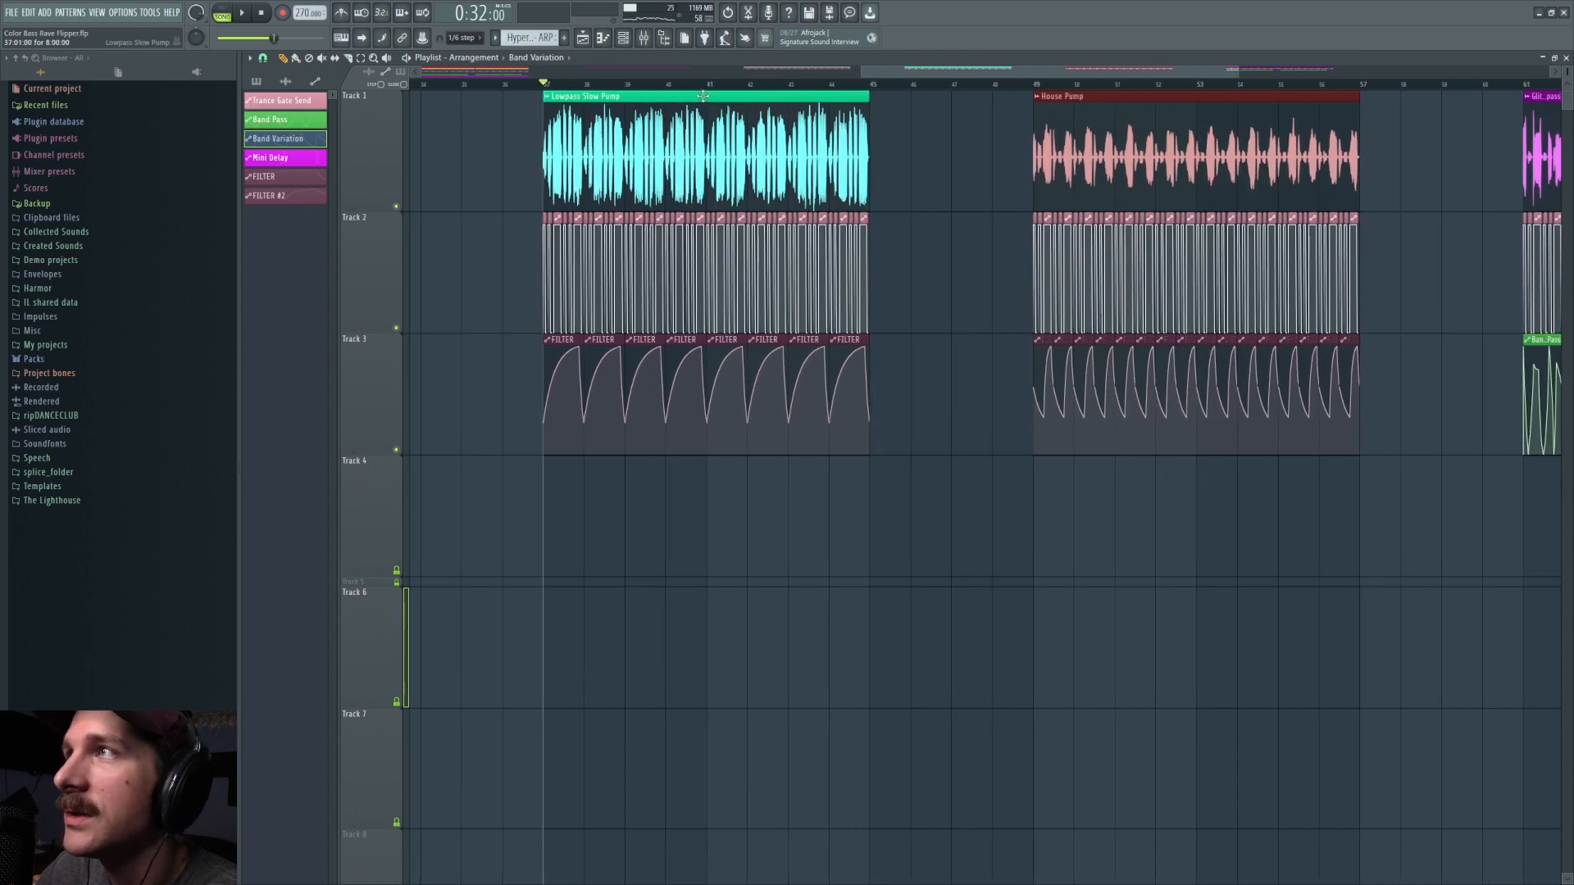
Step: Open Band Pass EQ on the Master and try other filter shapes such as Flat Tilt for its band-pass band
click(644, 38)
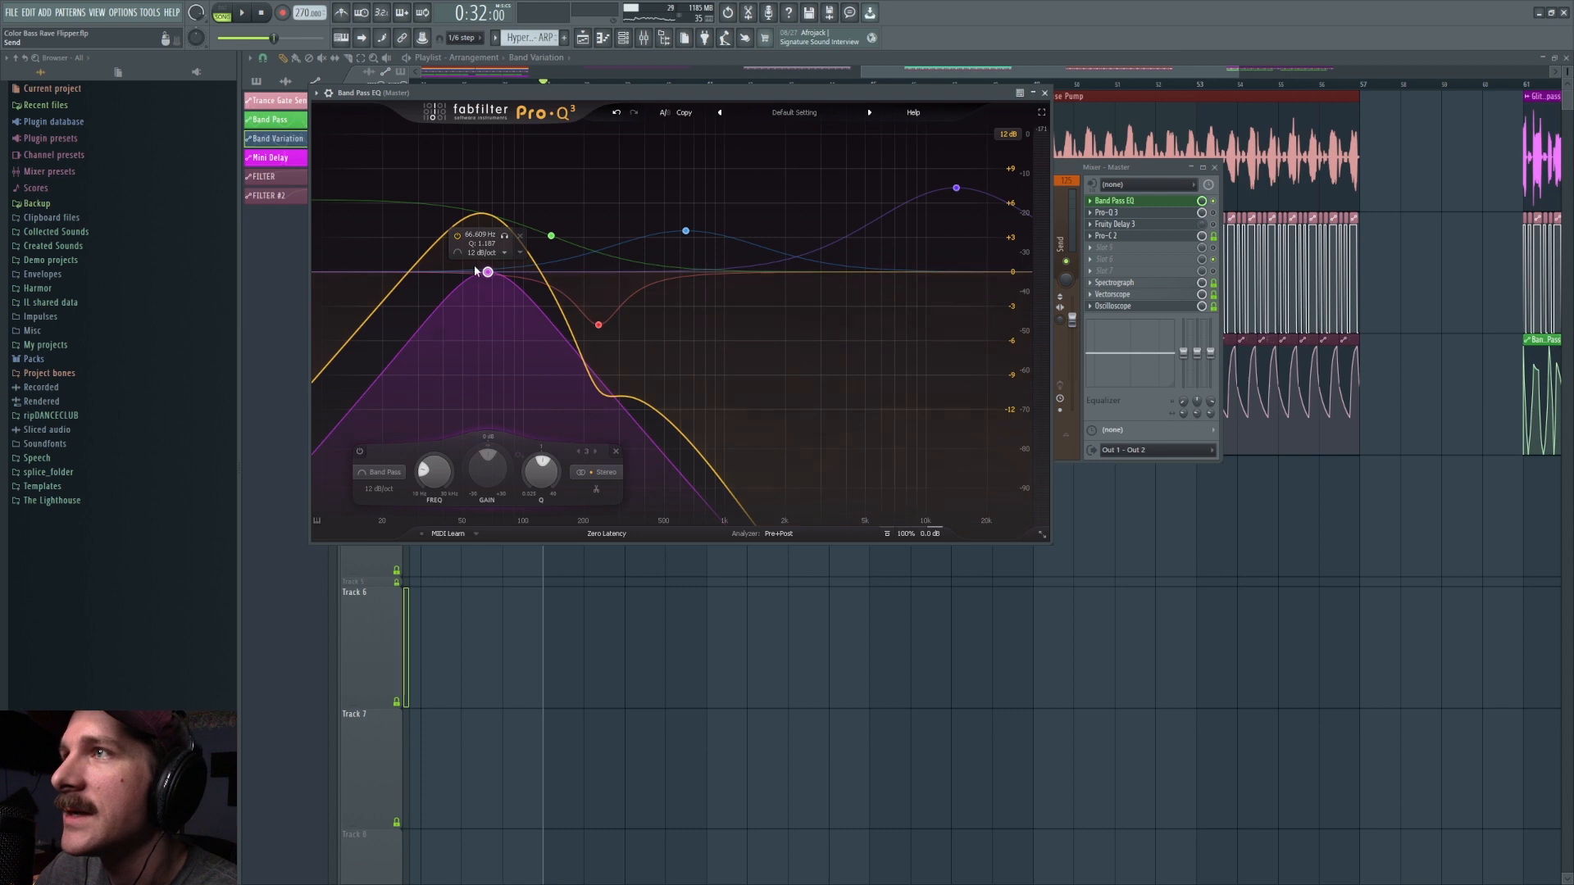
scroll(391, 481, down, 2)
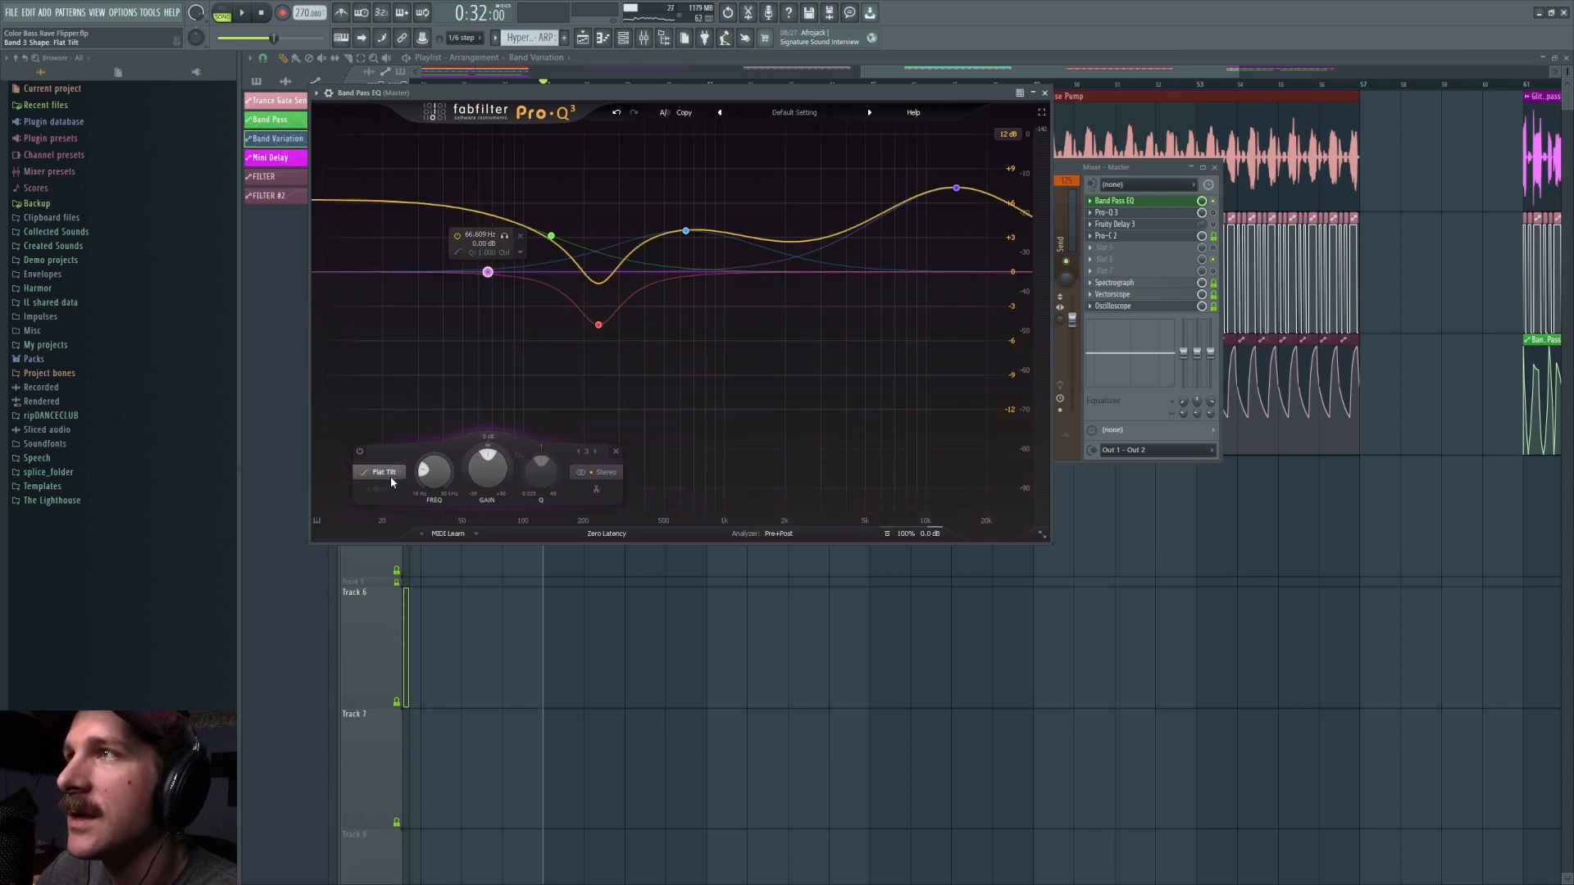
scroll(390, 477, up, 4)
drag(448, 483, 405, 363)
click(728, 693)
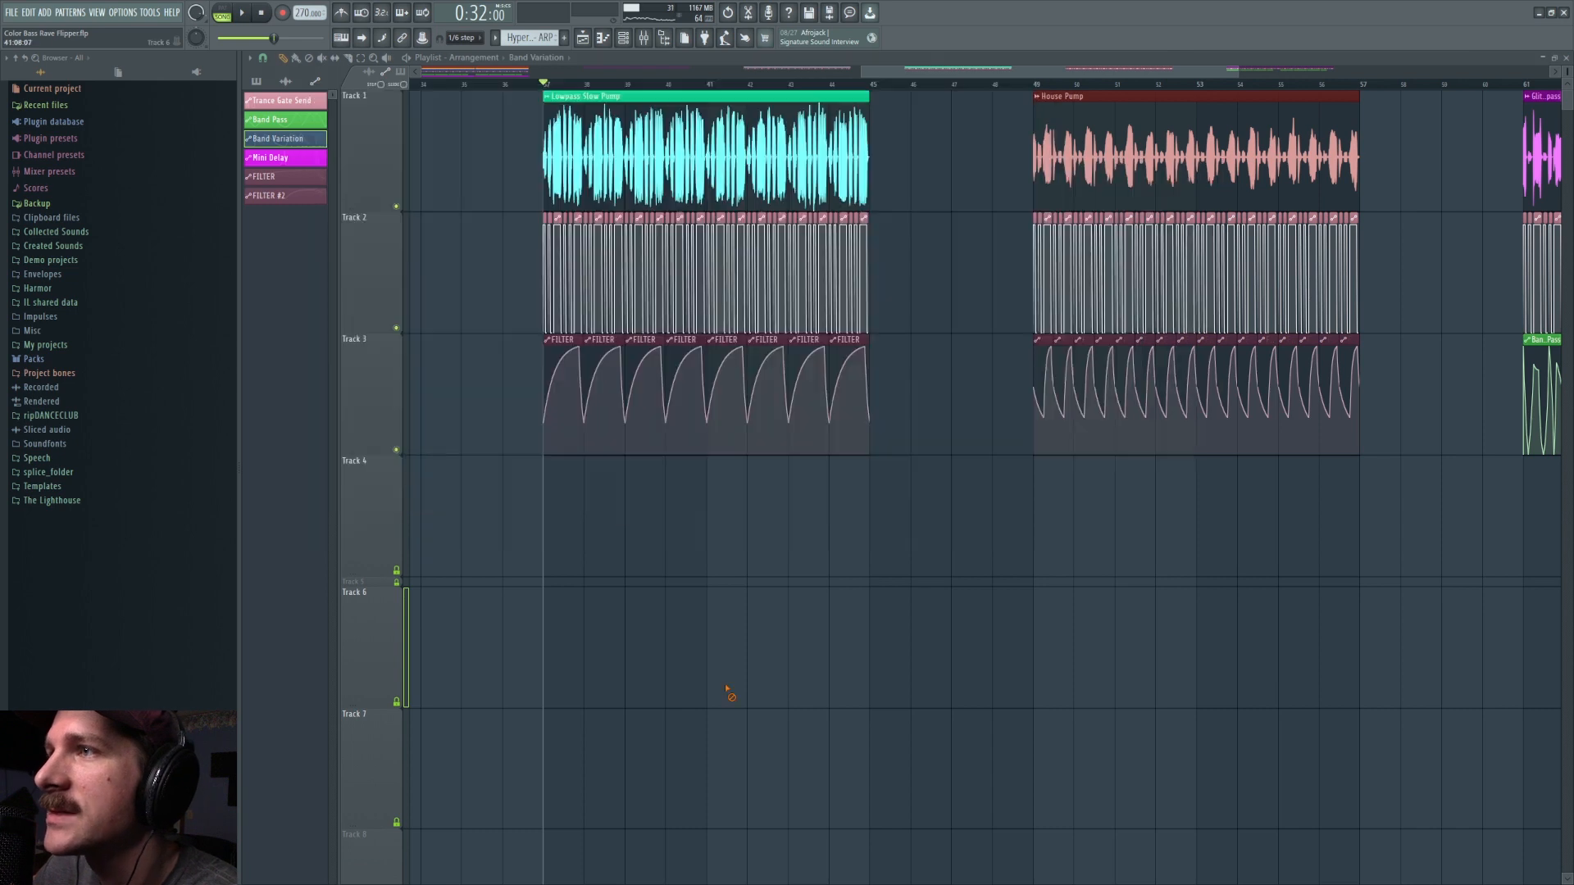
Step: Remove the stray Band Variation clip from the Lowpass Slow Pump track and play that section from its start
click(562, 100)
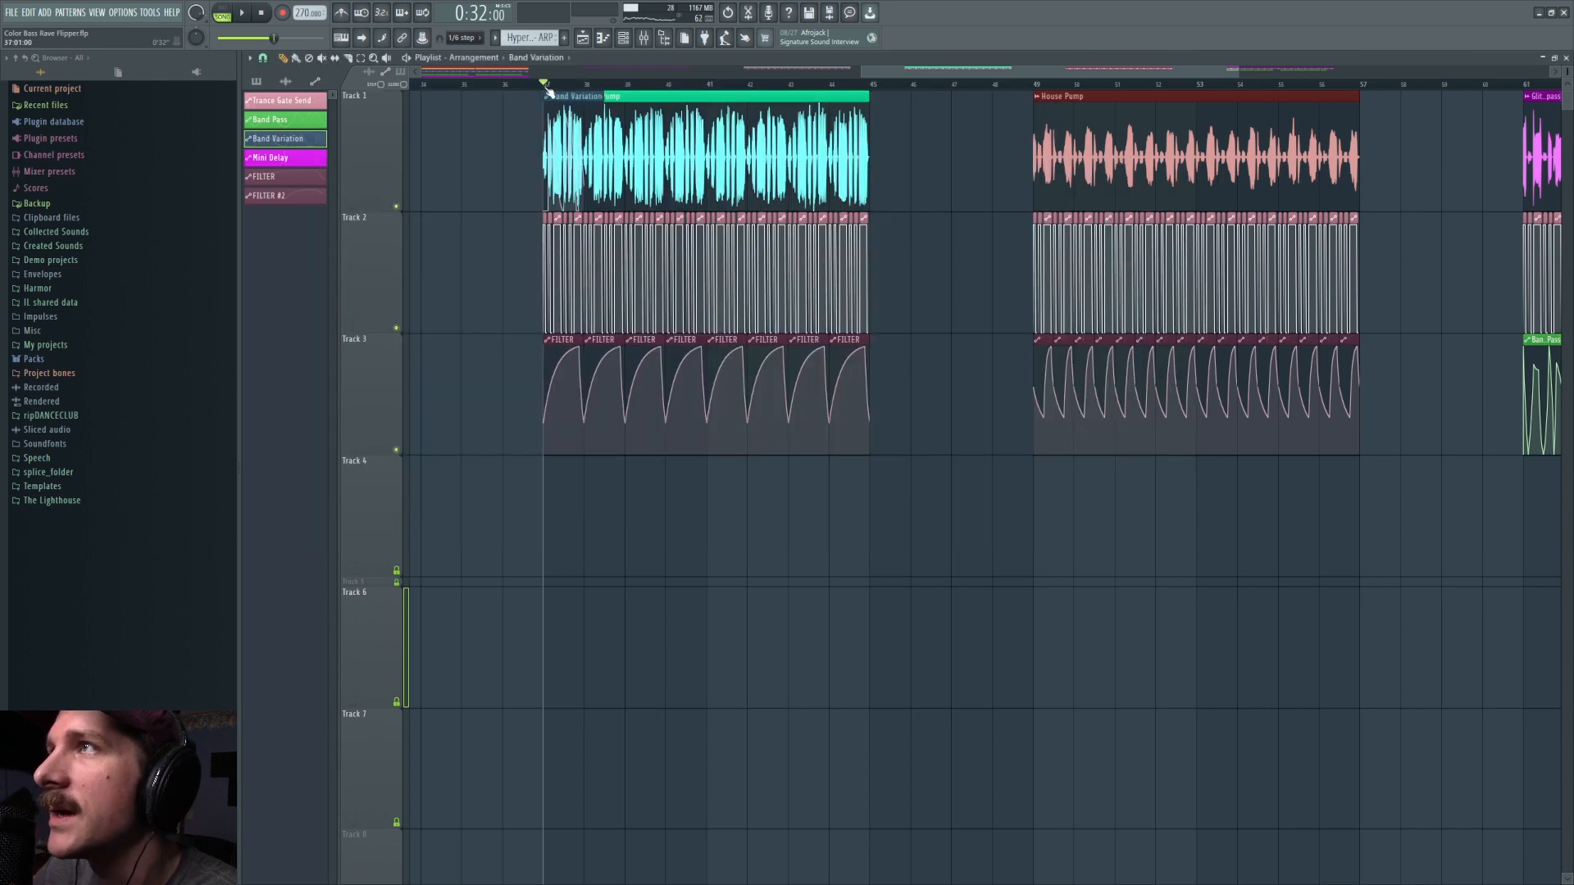
right_click(561, 100)
key(space)
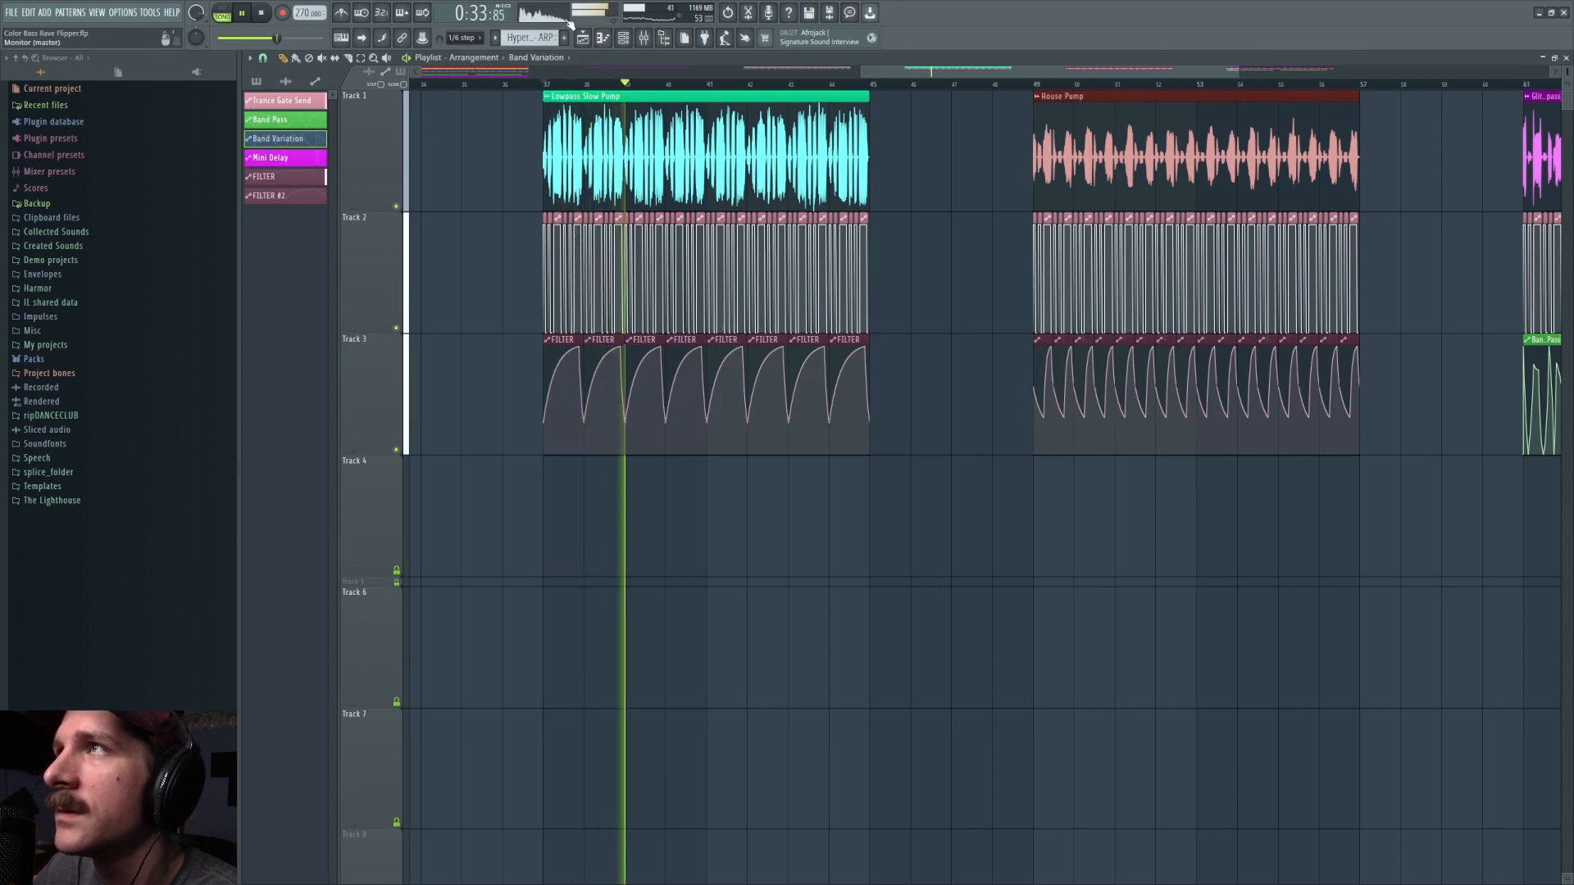
key(space)
Step: Place the playhead at the start of the House Pump section and play it with its FILTER #2 automation
click(1035, 84)
scroll(1014, 95, up, 4)
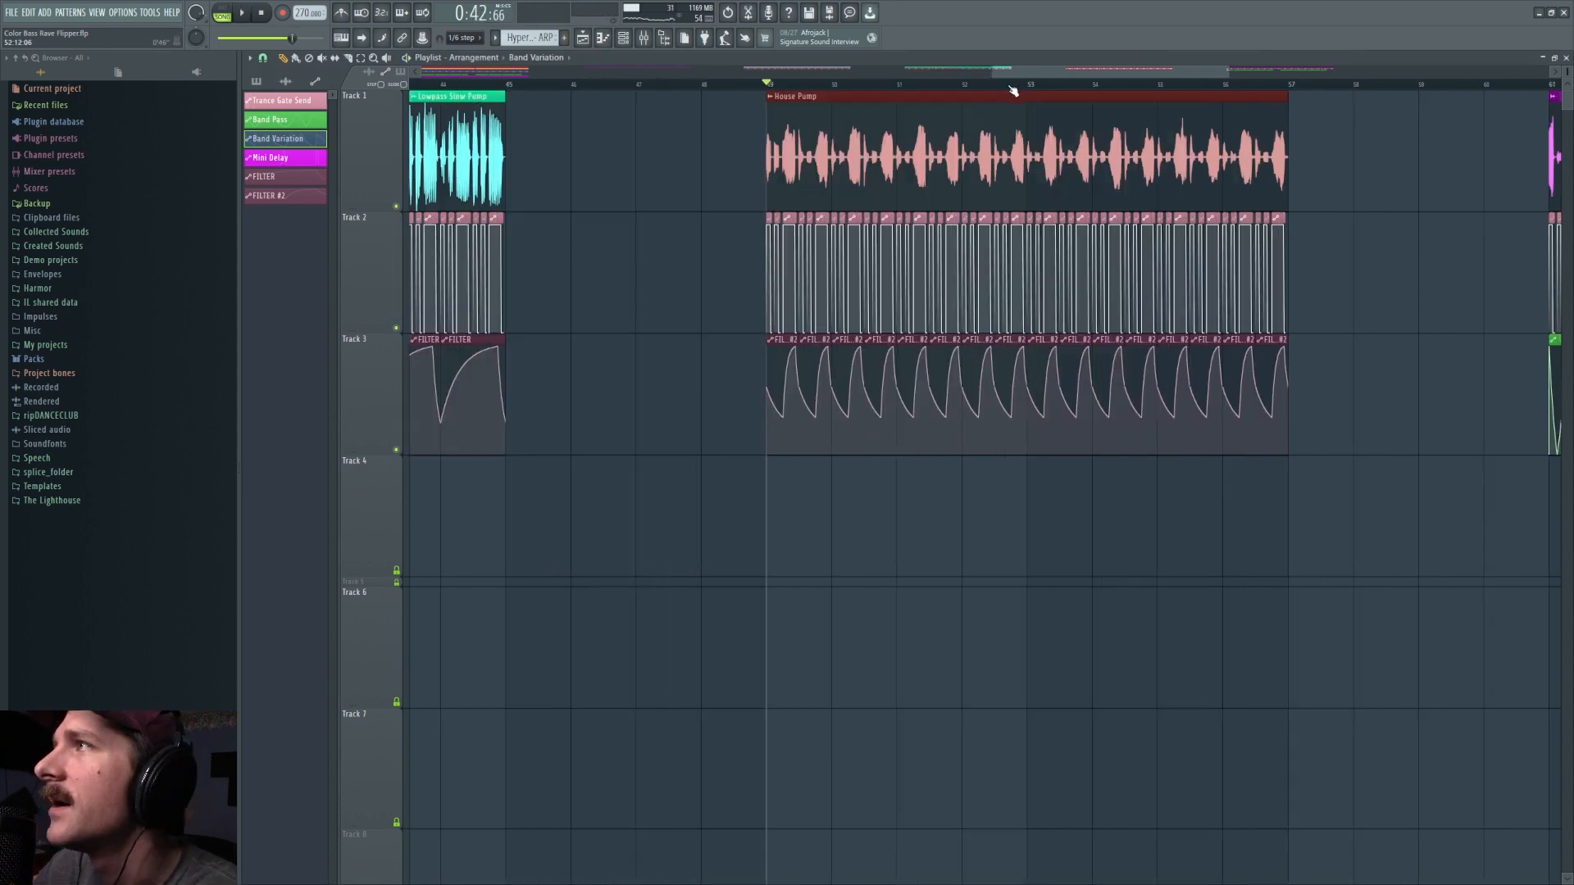
drag(1049, 73, 1060, 83)
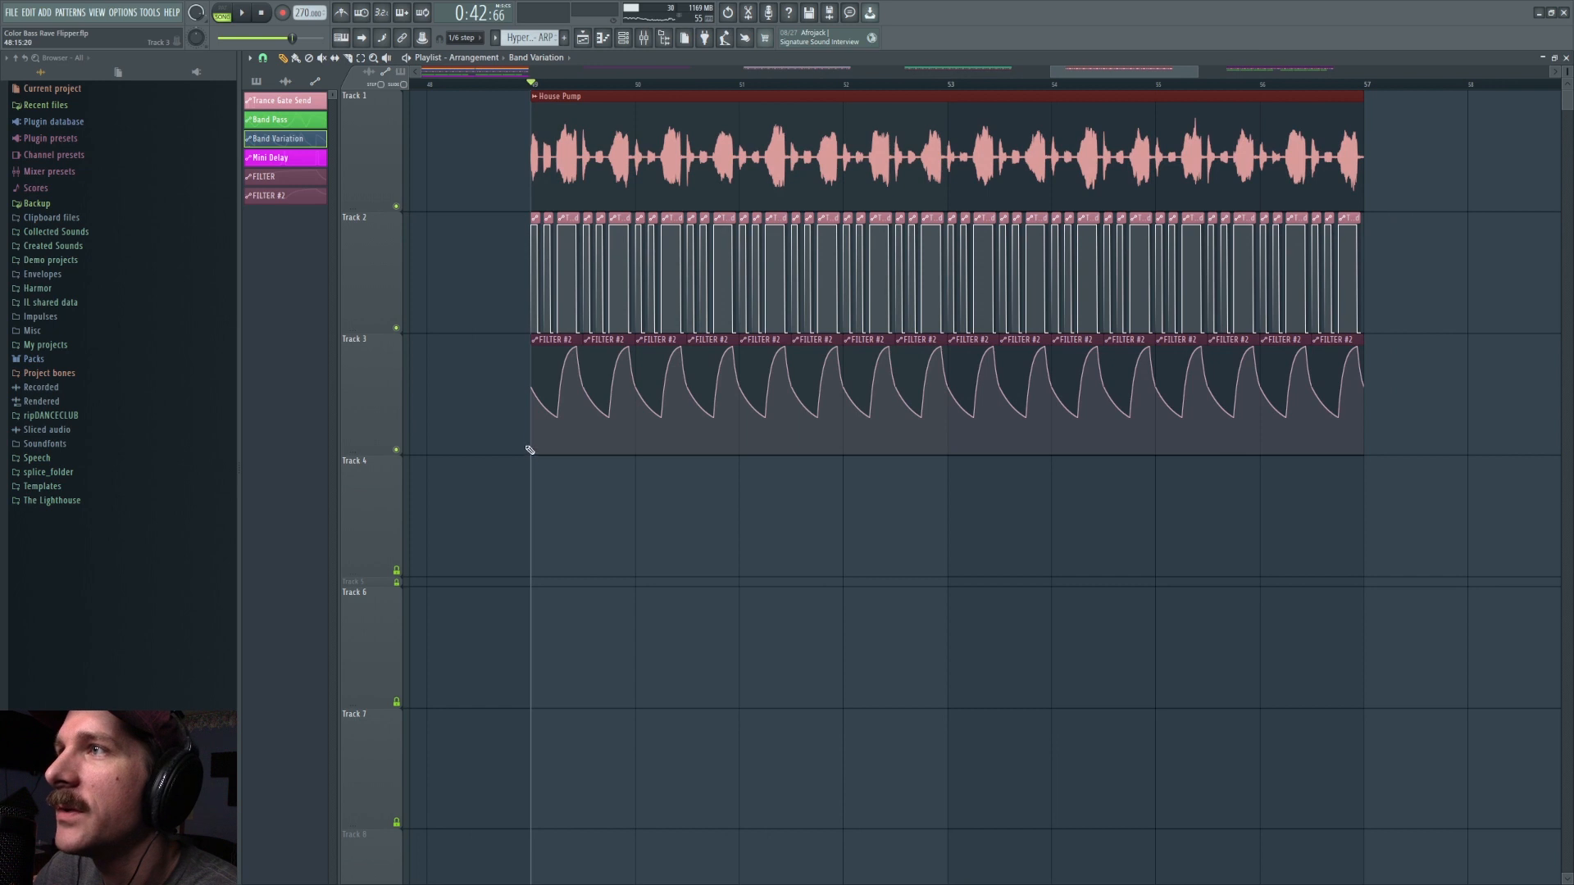
key(space)
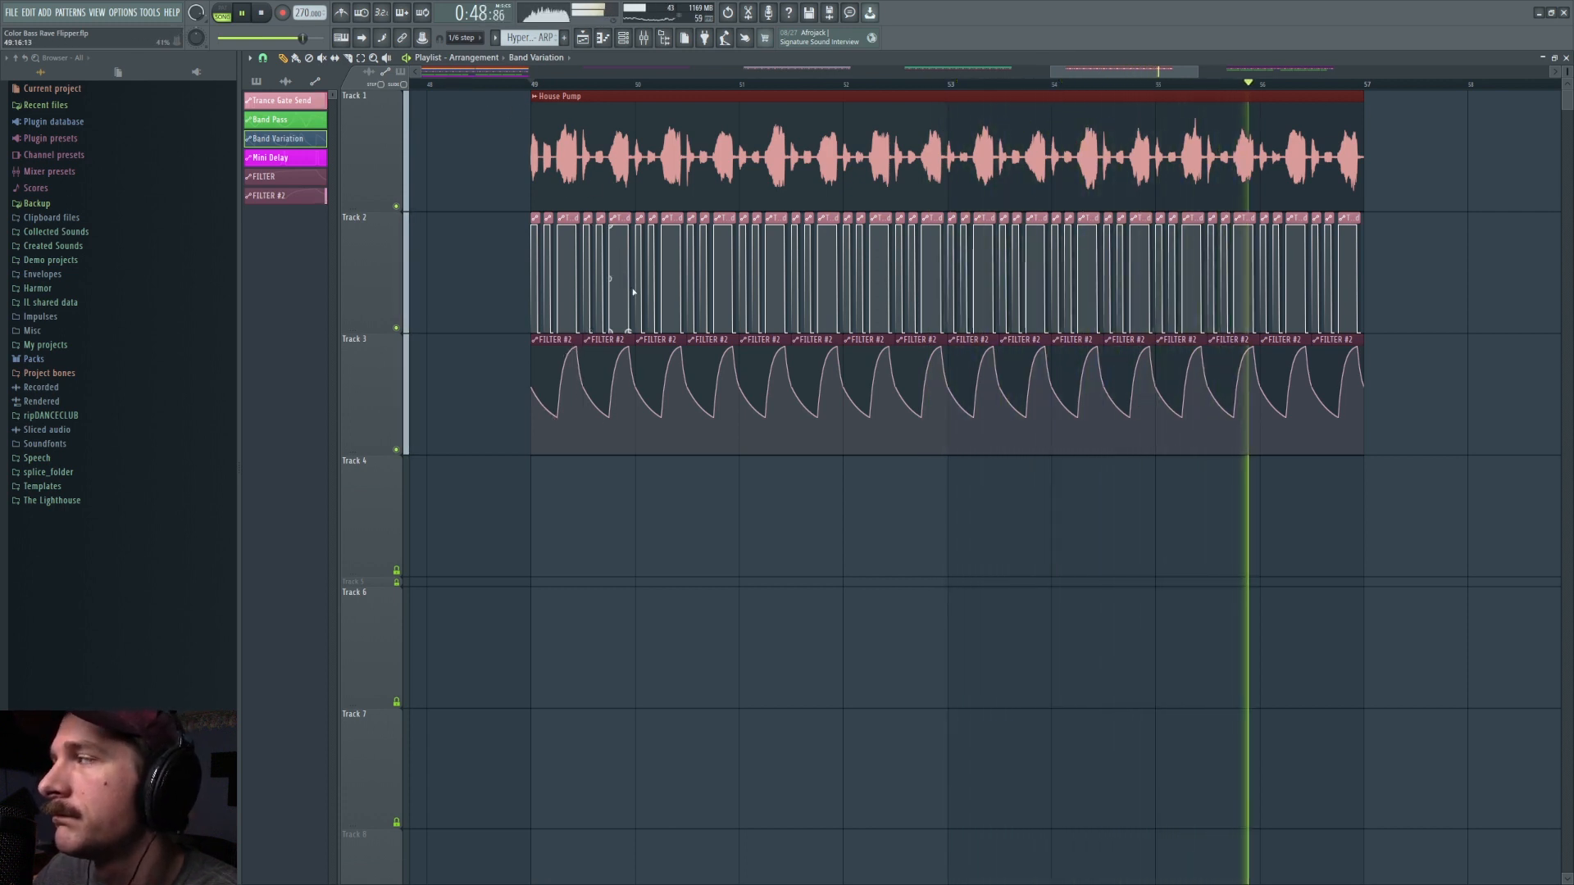
key(space)
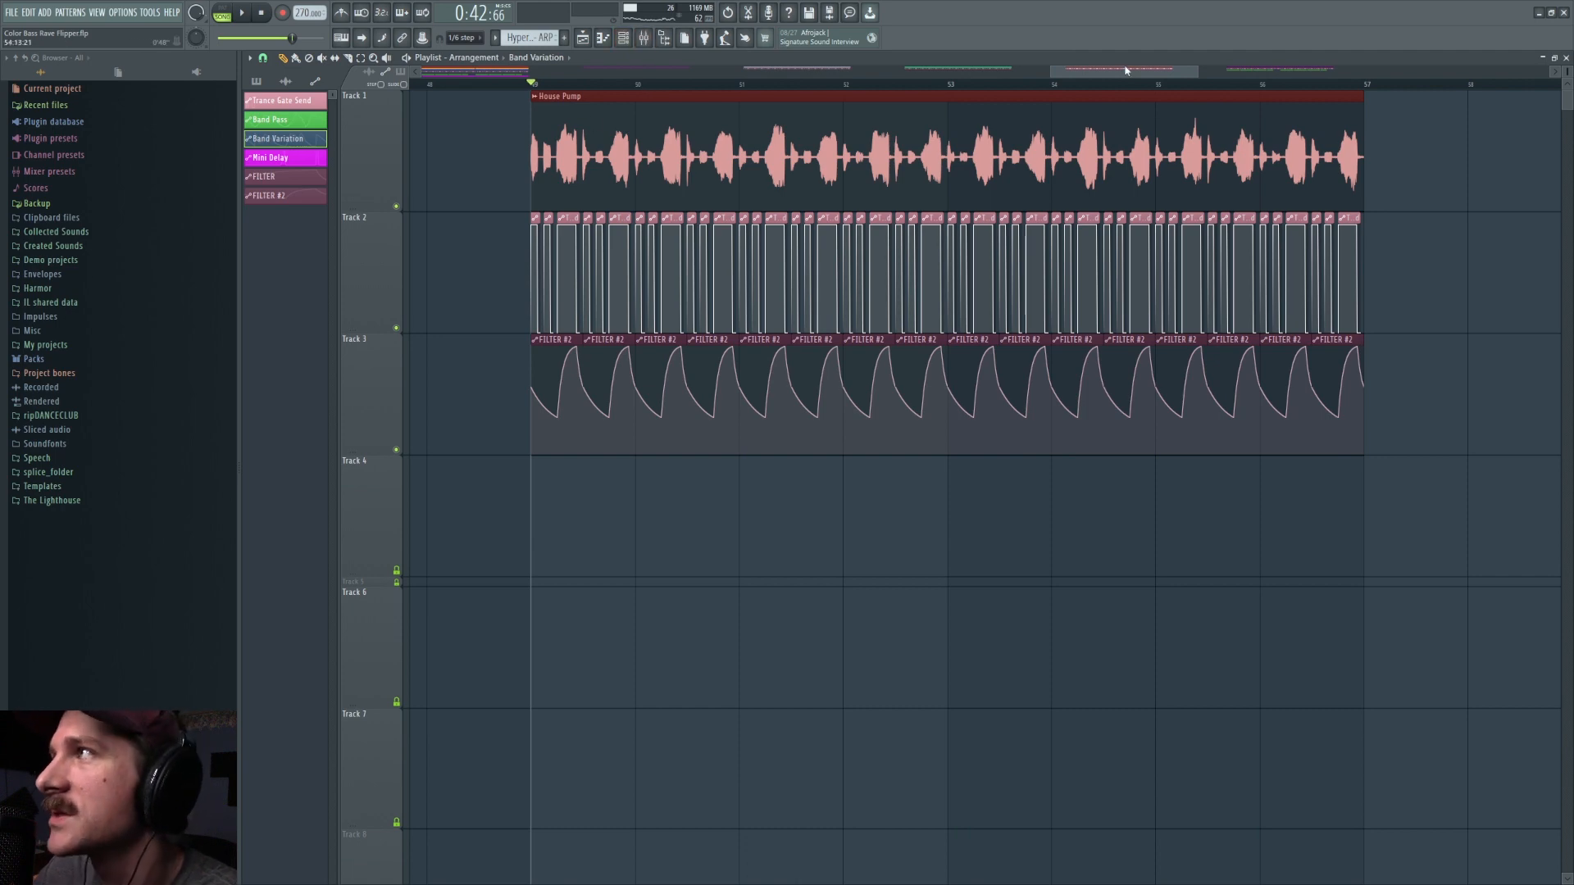
Step: Place the playhead at the start of the Glitch Bandpass section and view all the rendered variations together
drag(1128, 74, 1143, 74)
scroll(1143, 74, down, 5)
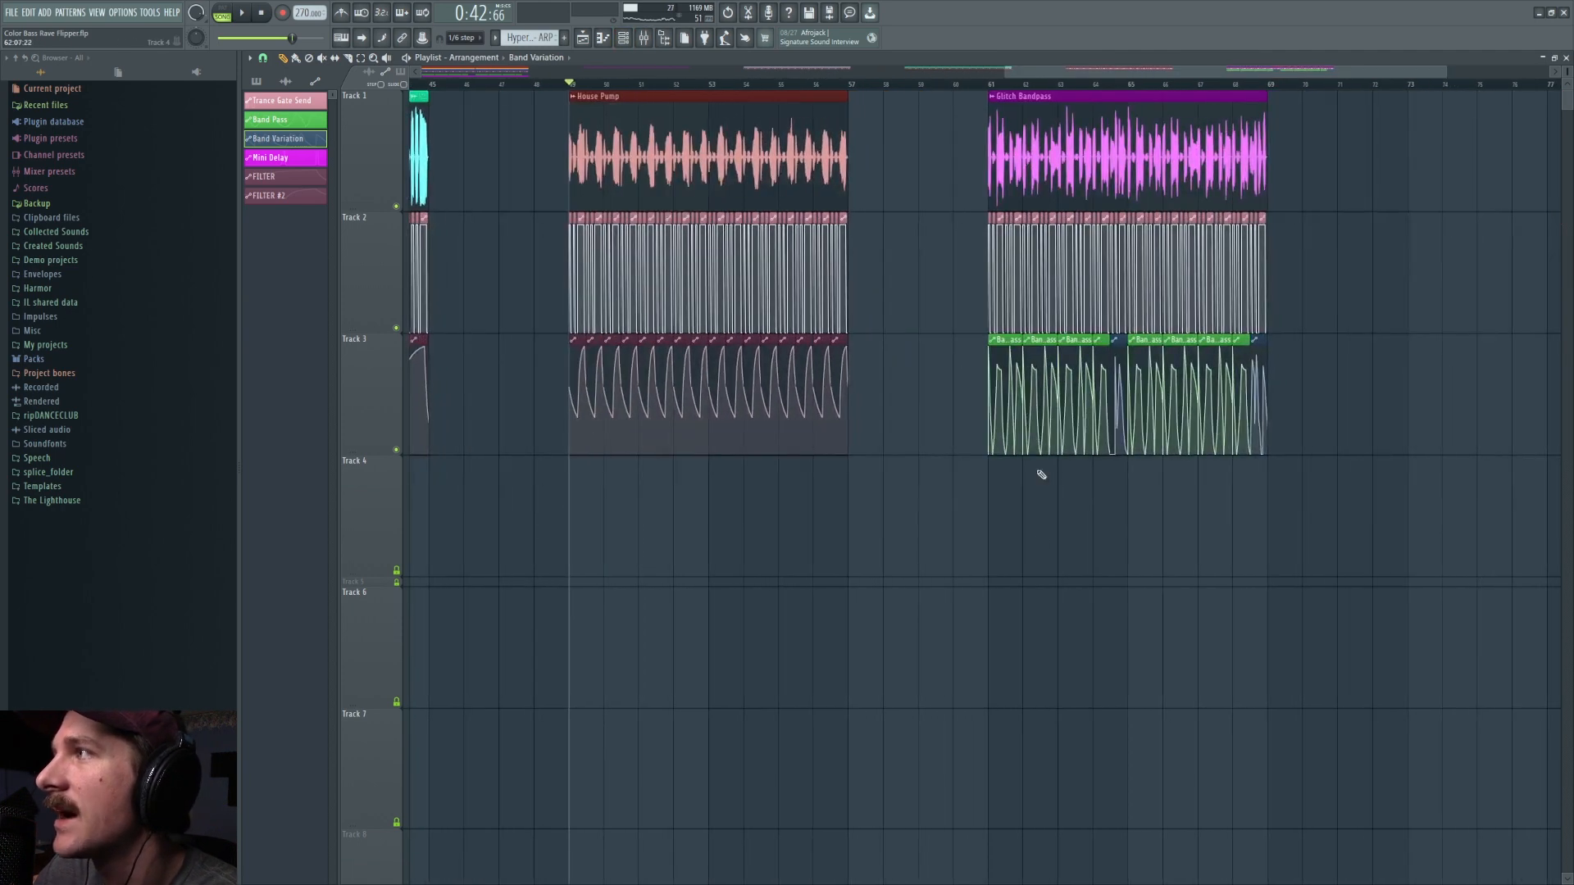
click(978, 82)
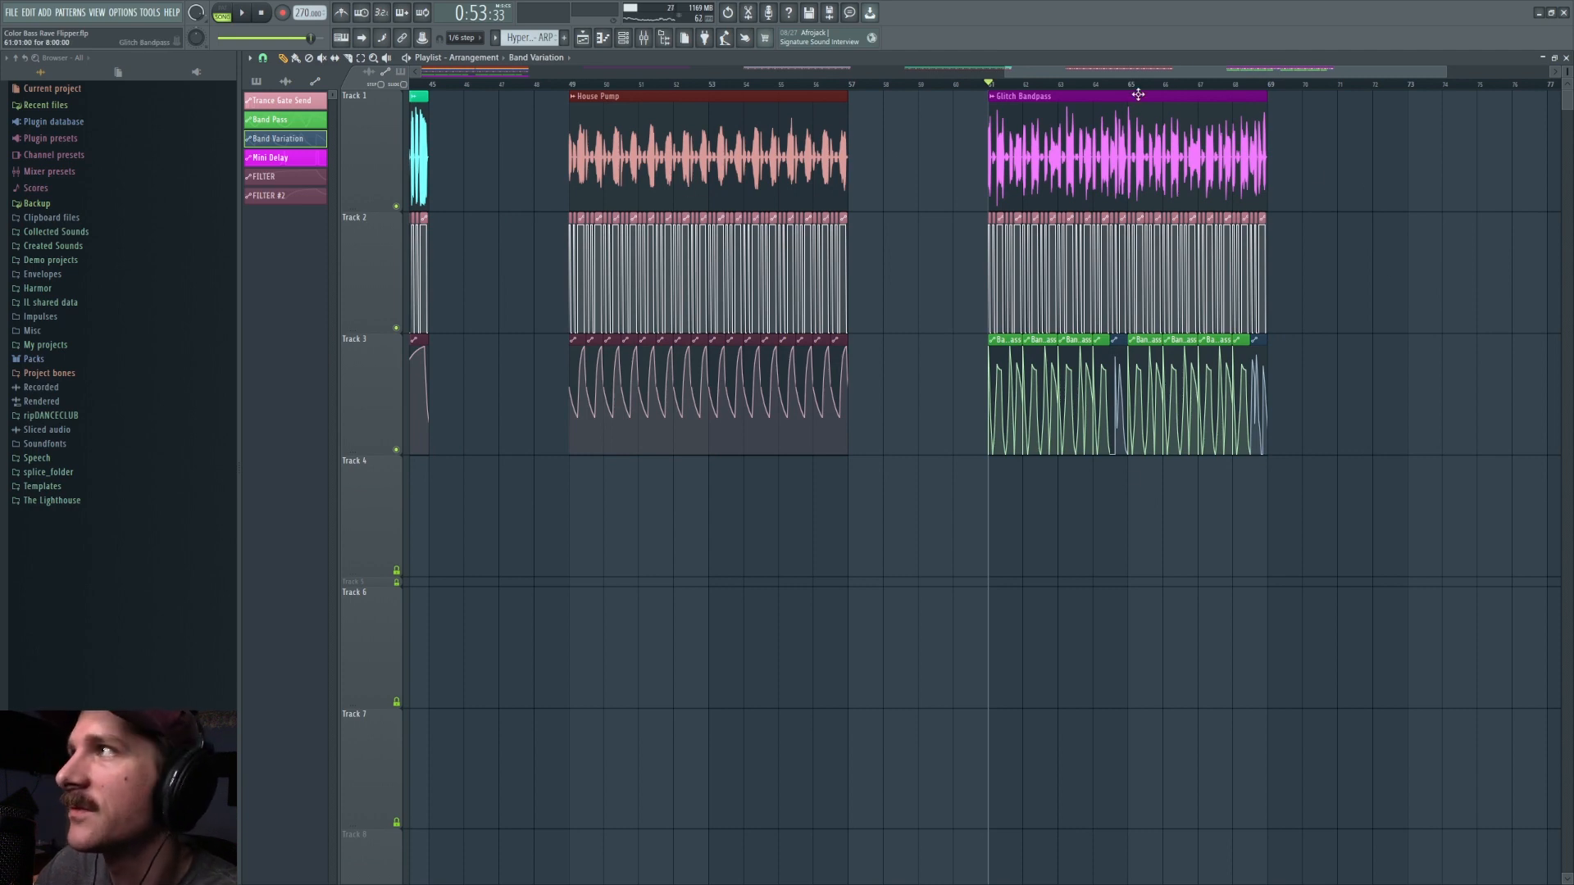
scroll(1139, 92, down, 5)
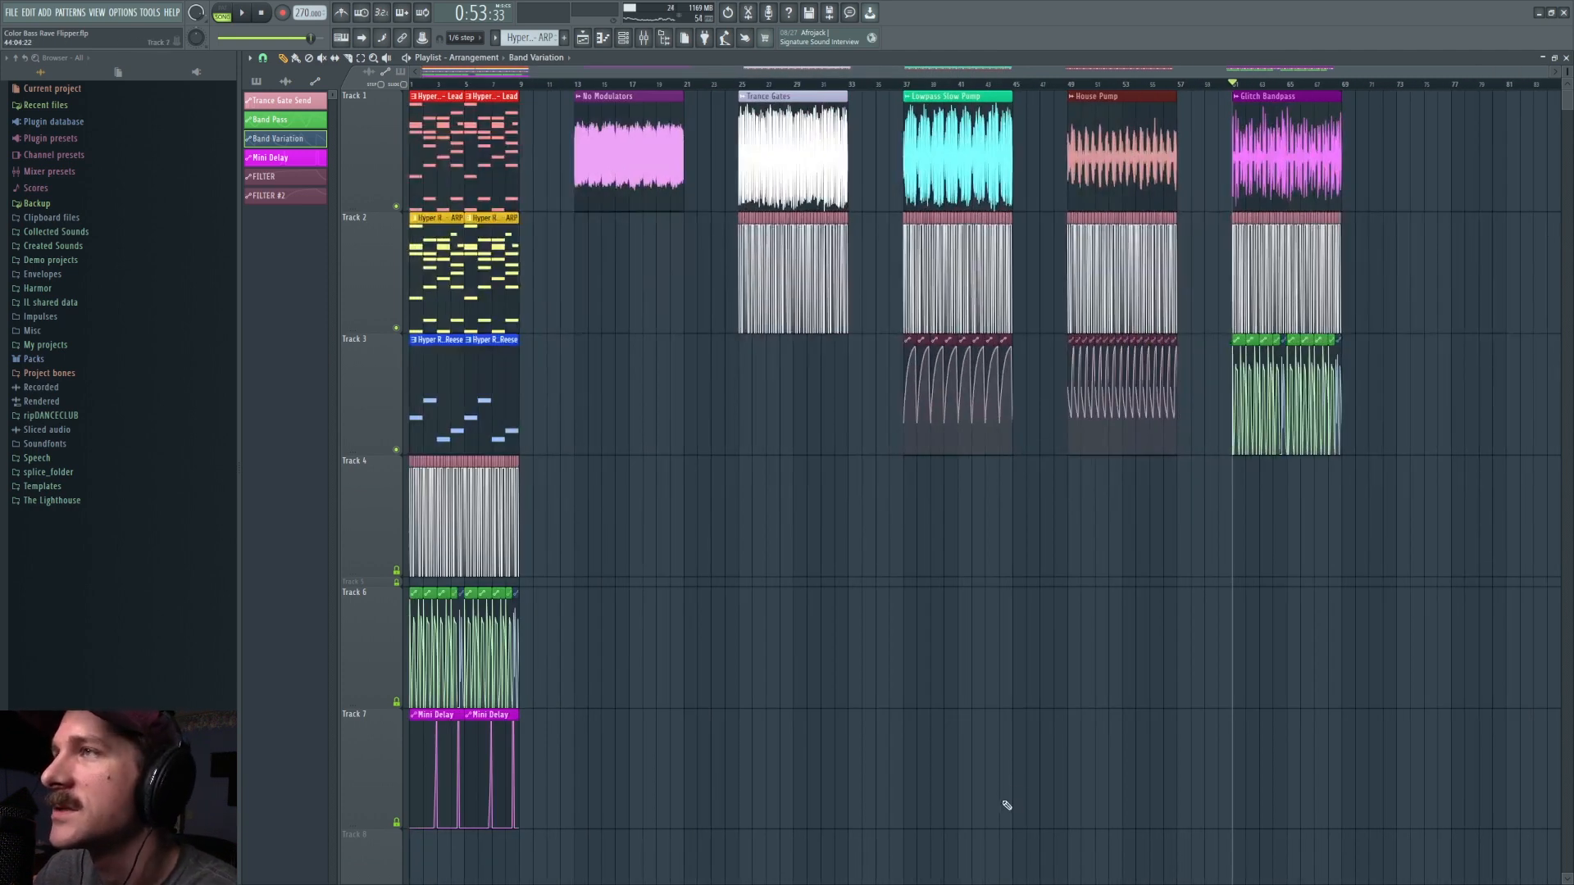
click(13, 13)
click(433, 254)
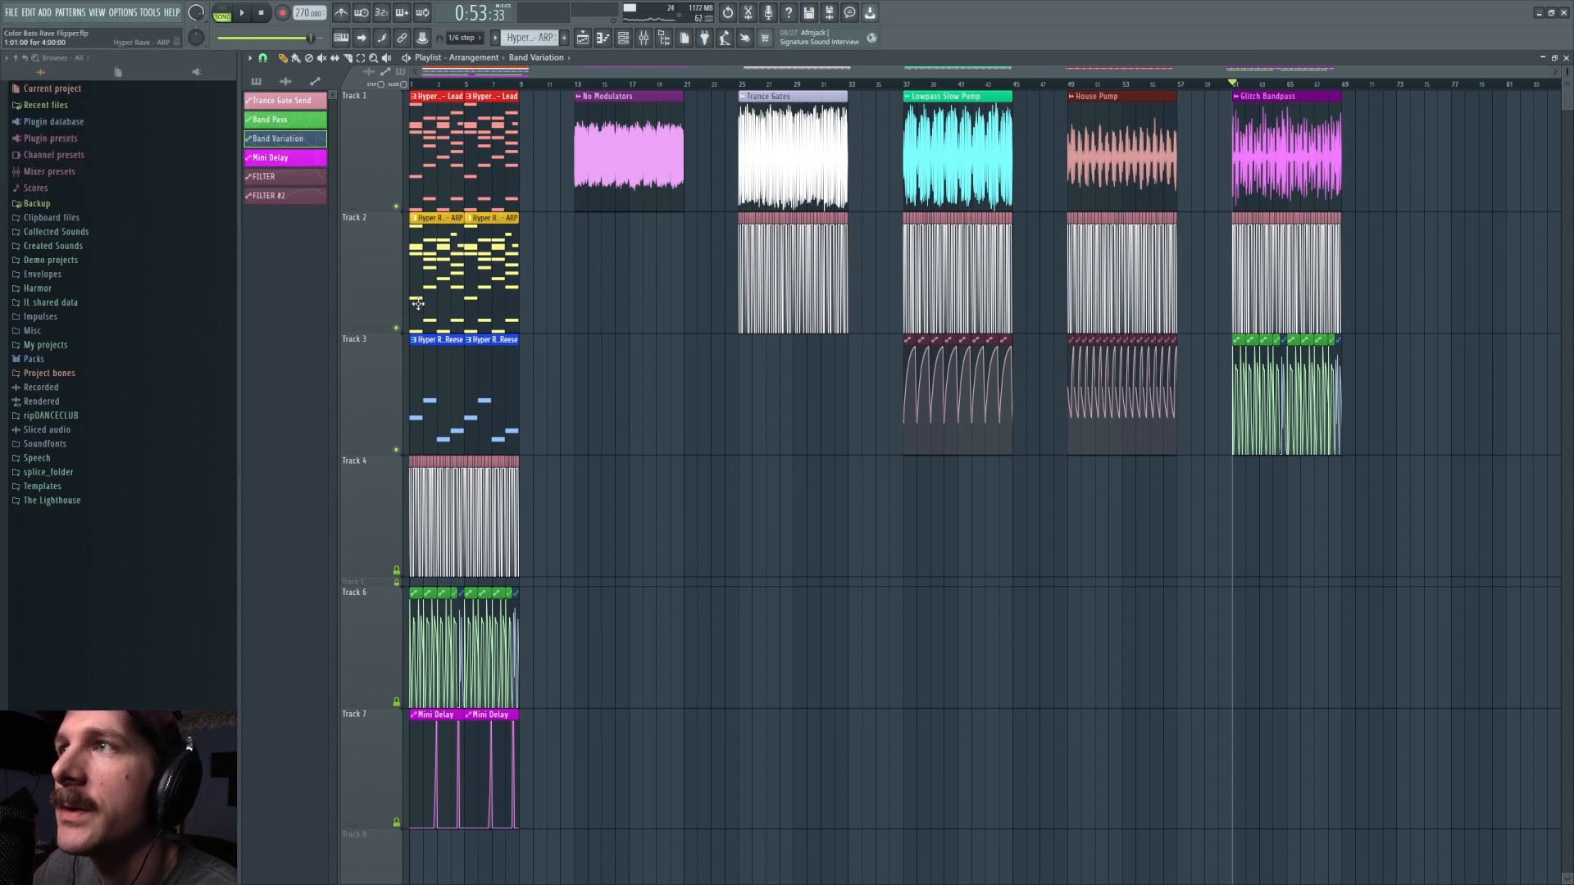
scroll(434, 143, up, 4)
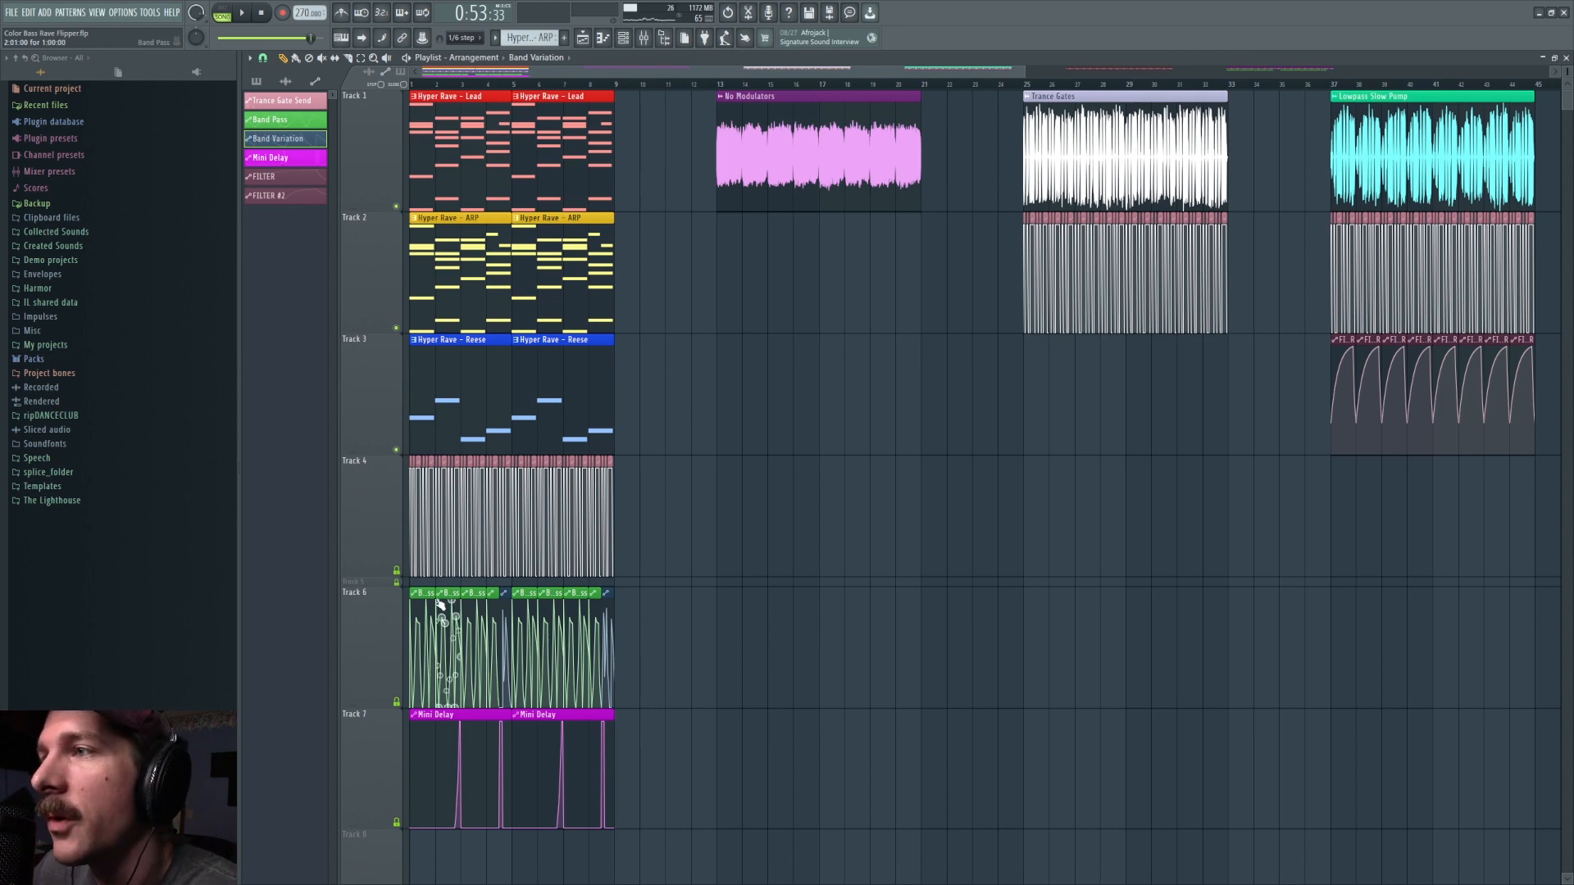
right_click(464, 231)
key(ctrl+z)
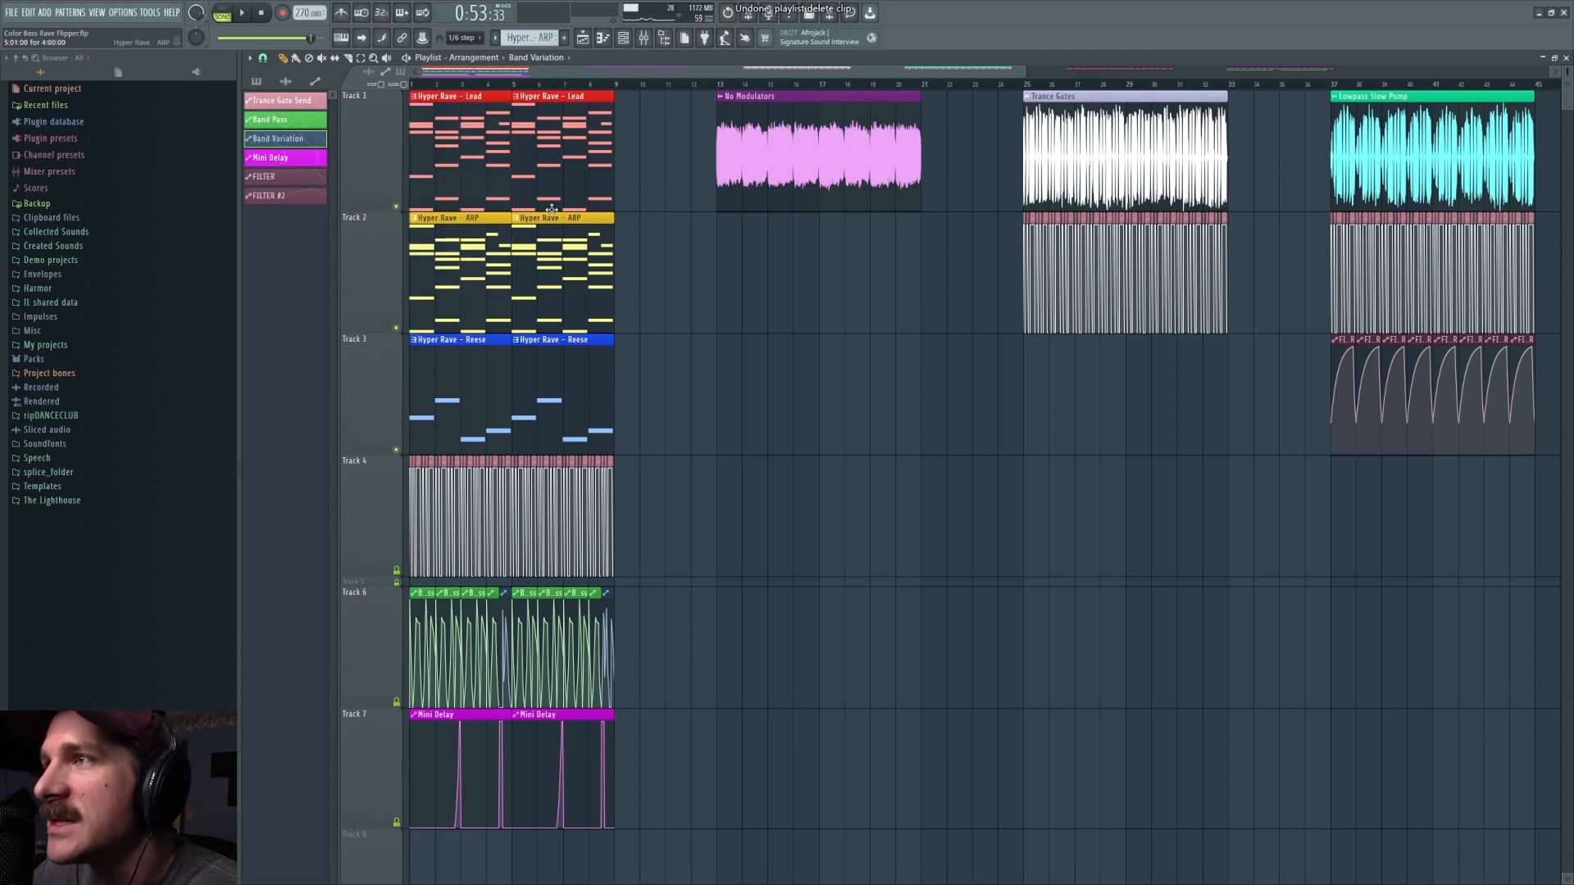
Step: Open the Color Bass Rave Flipper Remixer project
click(20, 13)
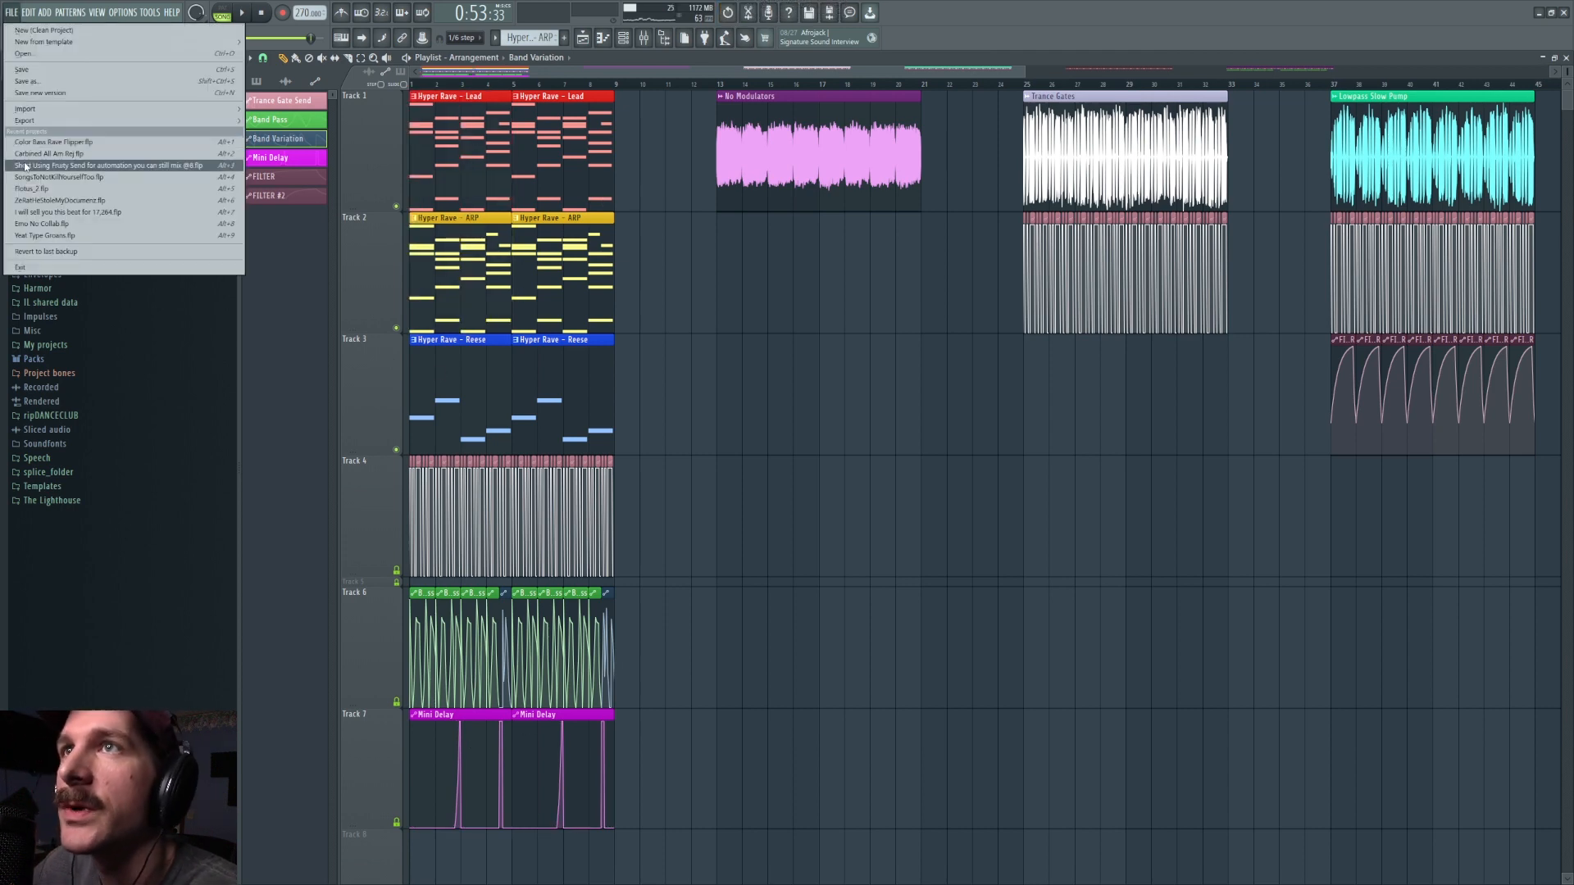
click(55, 56)
key(space)
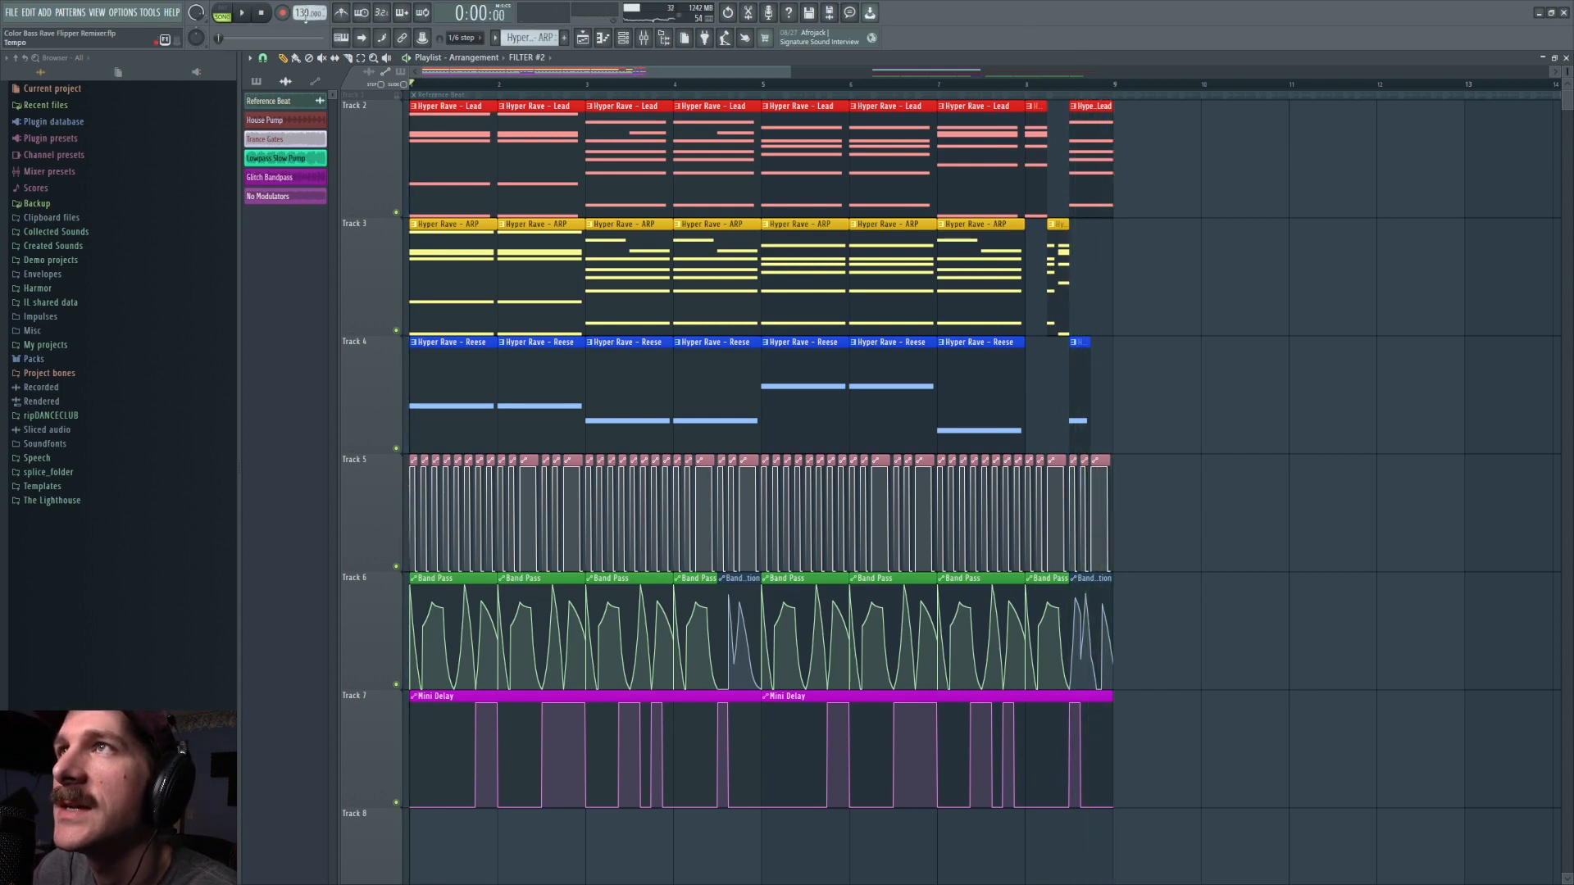
Step: Open the Hyper Rave Lead part in the piano roll and transpose its chords in semitone steps
click(439, 154)
double_click(439, 154)
scroll(459, 246, up, 4)
scroll(476, 338, down, 8)
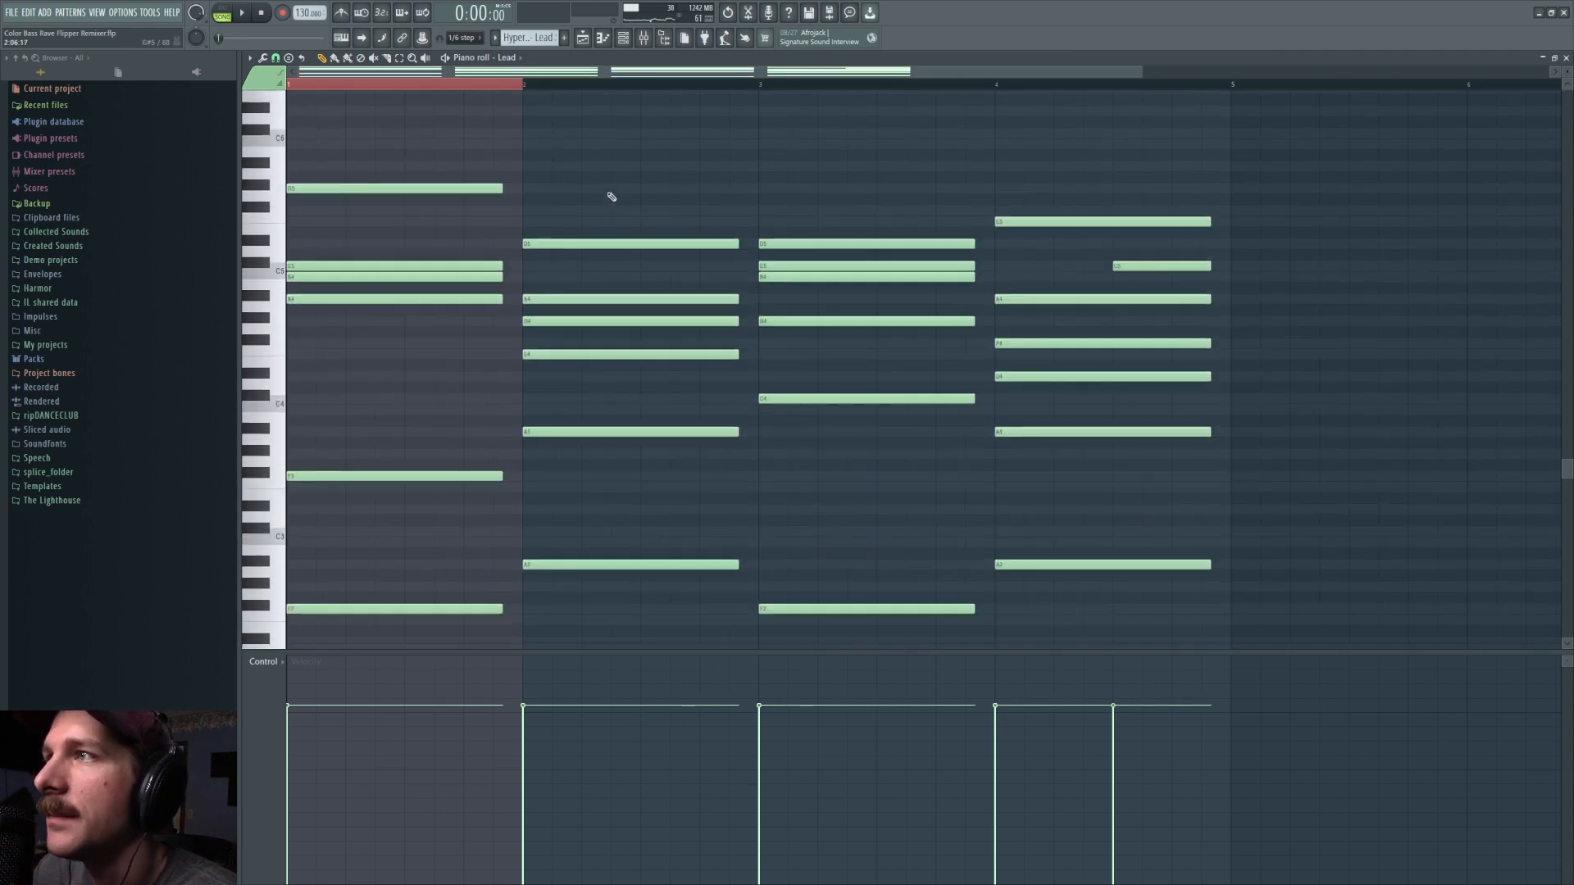
key(Down)
key(Down)
key(Down)
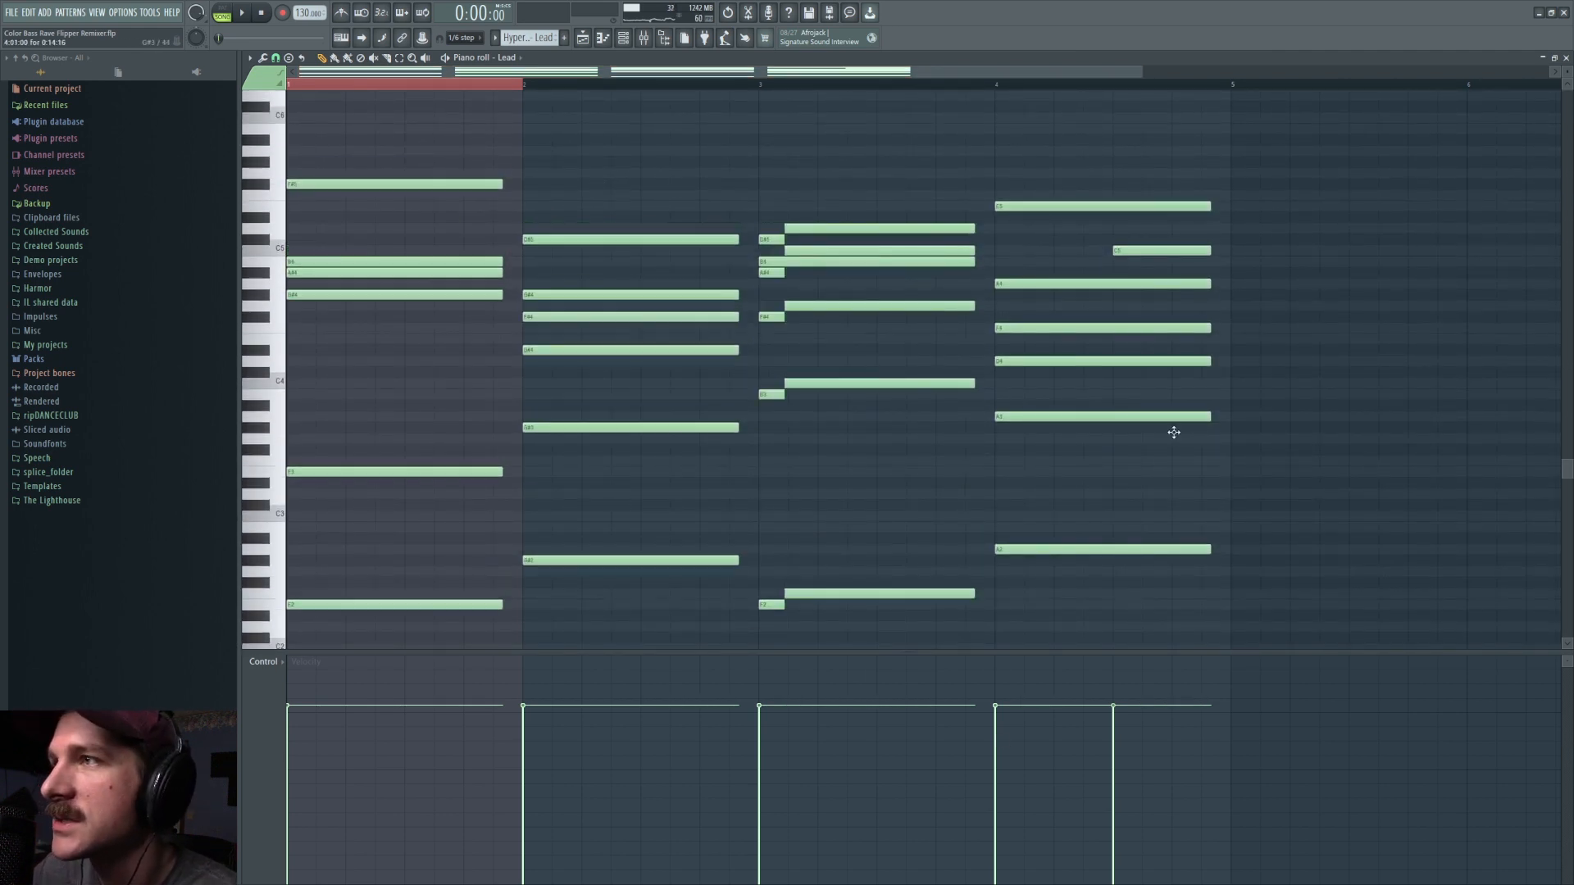
key(Up)
key(Up)
key(Up)
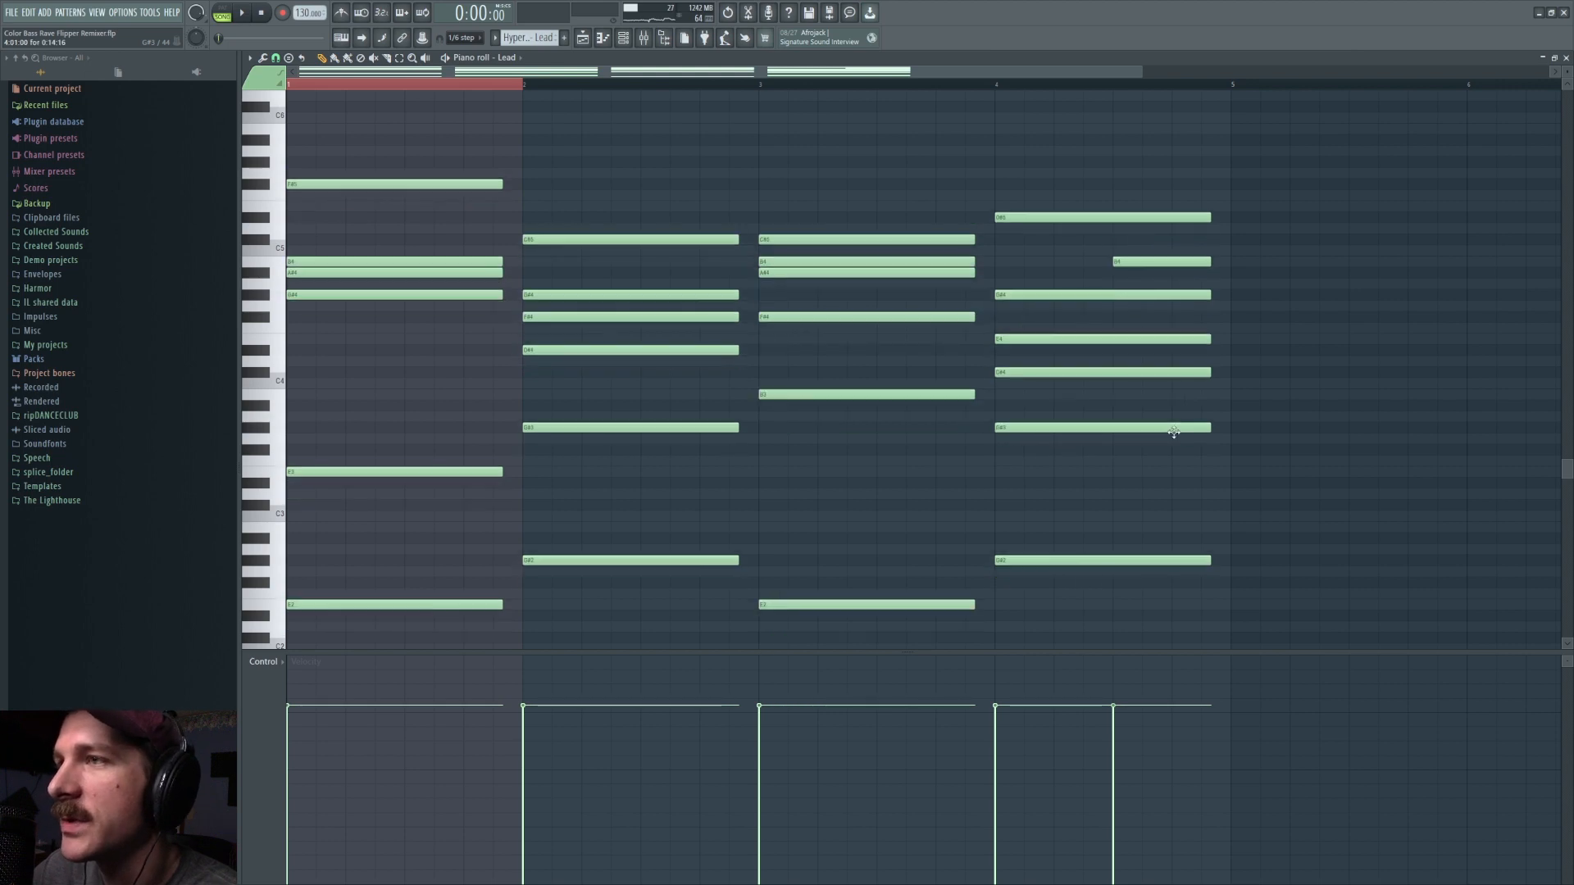
Step: Return to the playlist, select the Hyper Rave - ARP pattern and switch to the Slip tool
click(131, 15)
key(F5)
click(287, 120)
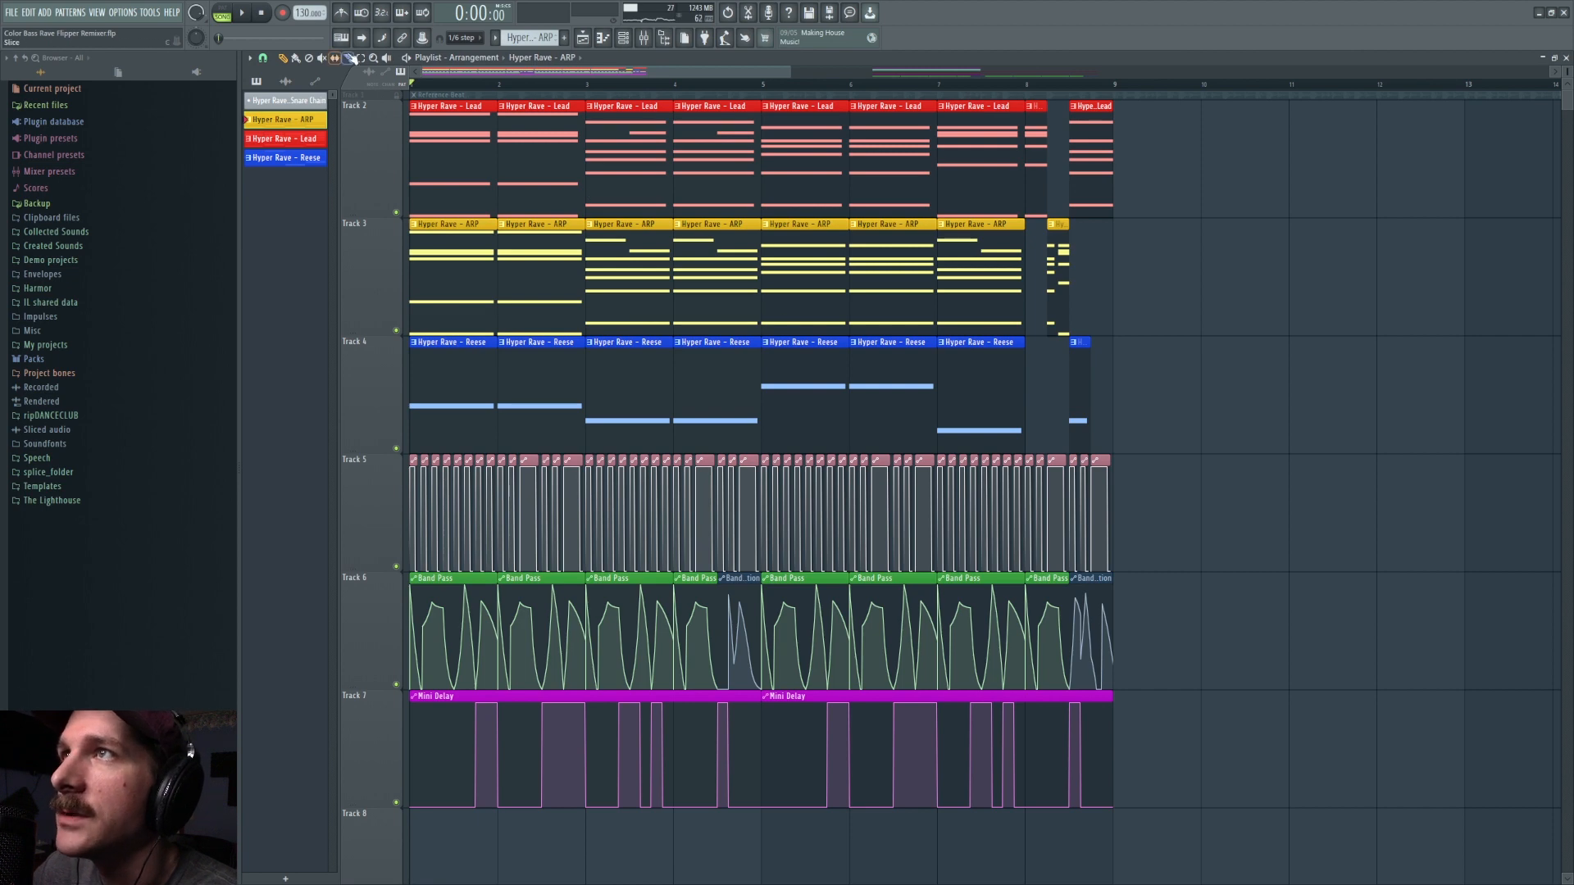
key(s)
Step: Try slipping the contents of the third Lead and ARP clips to different chords
drag(647, 168, 565, 187)
mouse_move(617, 277)
mouse_down()
mouse_move(569, 277)
mouse_move(625, 274)
mouse_up()
click(335, 59)
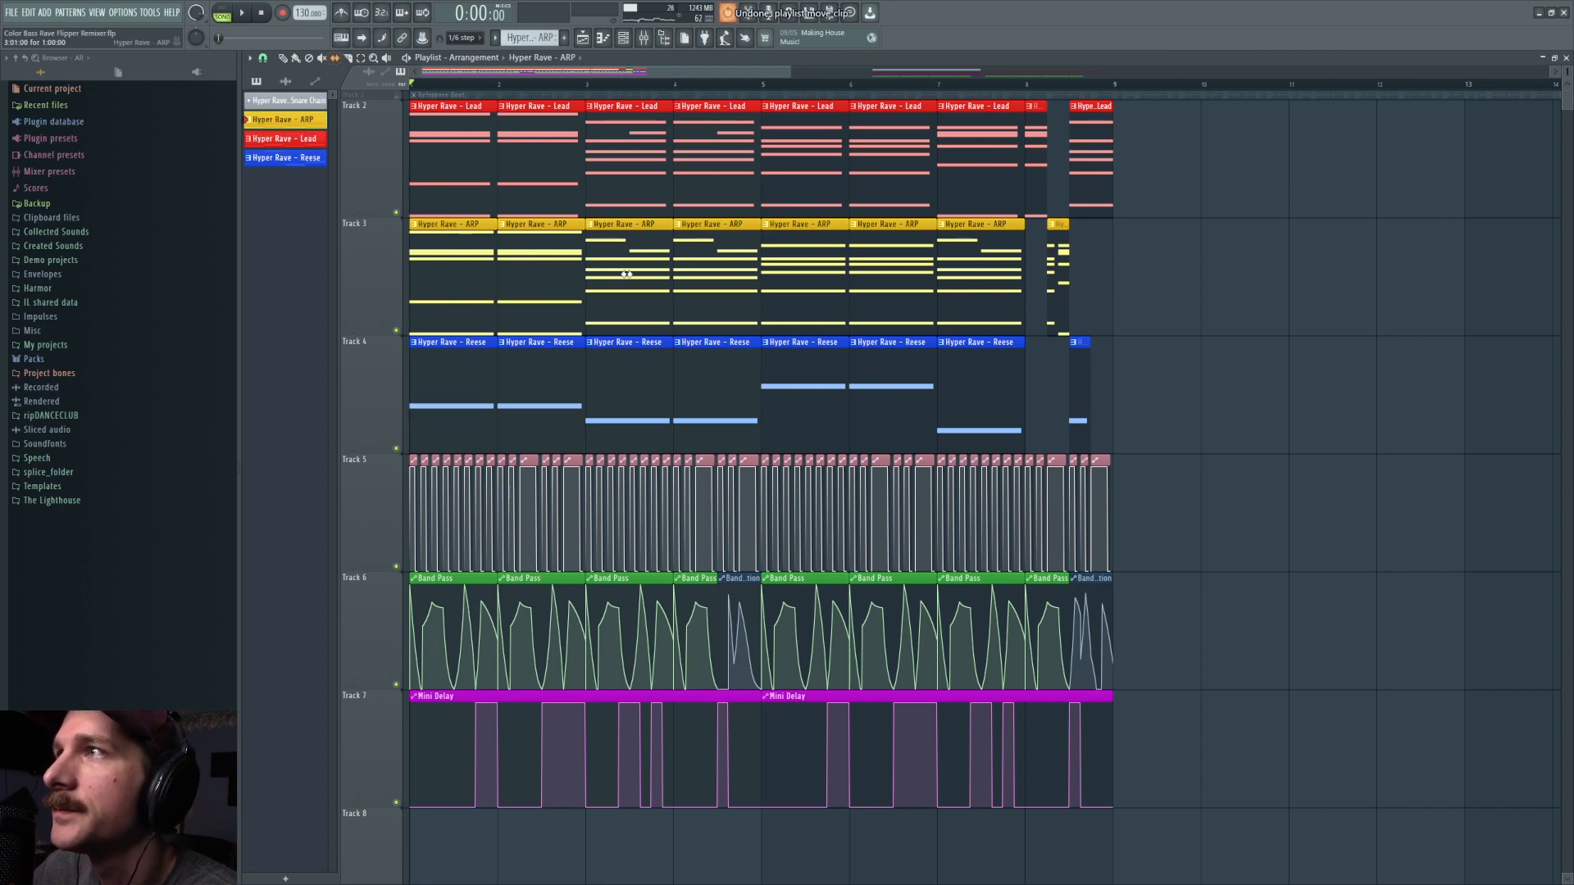
Step: Slip the contents of several Lead, ARP and Reese clips to vary the chord progression and play the result
drag(836, 161, 674, 185)
drag(697, 398, 636, 390)
drag(813, 251, 703, 173)
drag(857, 179, 1123, 185)
drag(809, 300, 432, 283)
drag(649, 278, 430, 271)
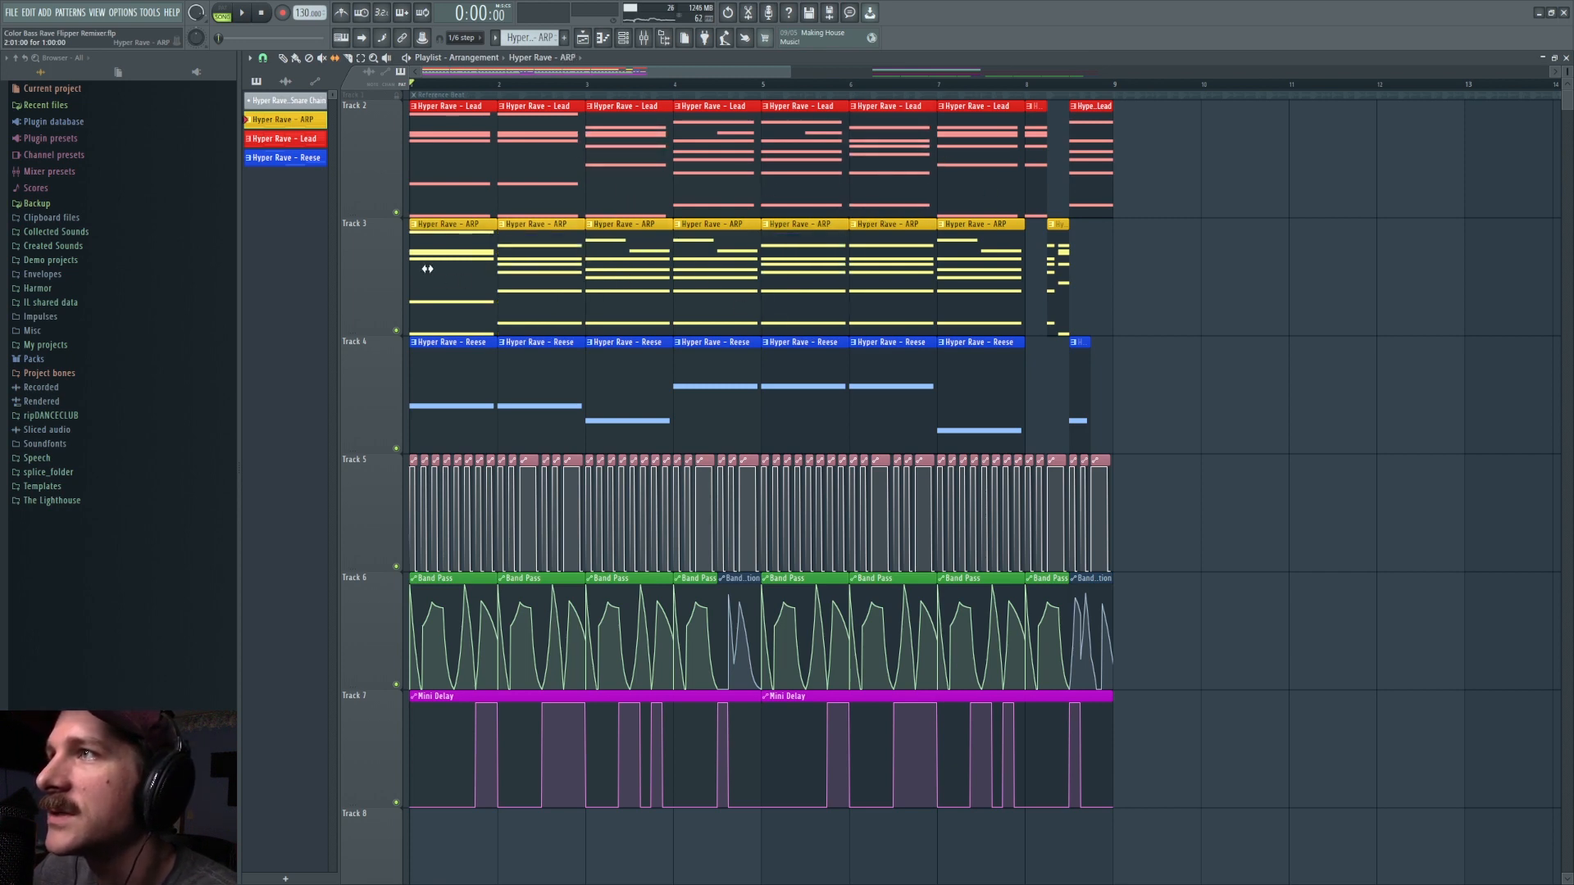
drag(527, 158, 499, 170)
key(space)
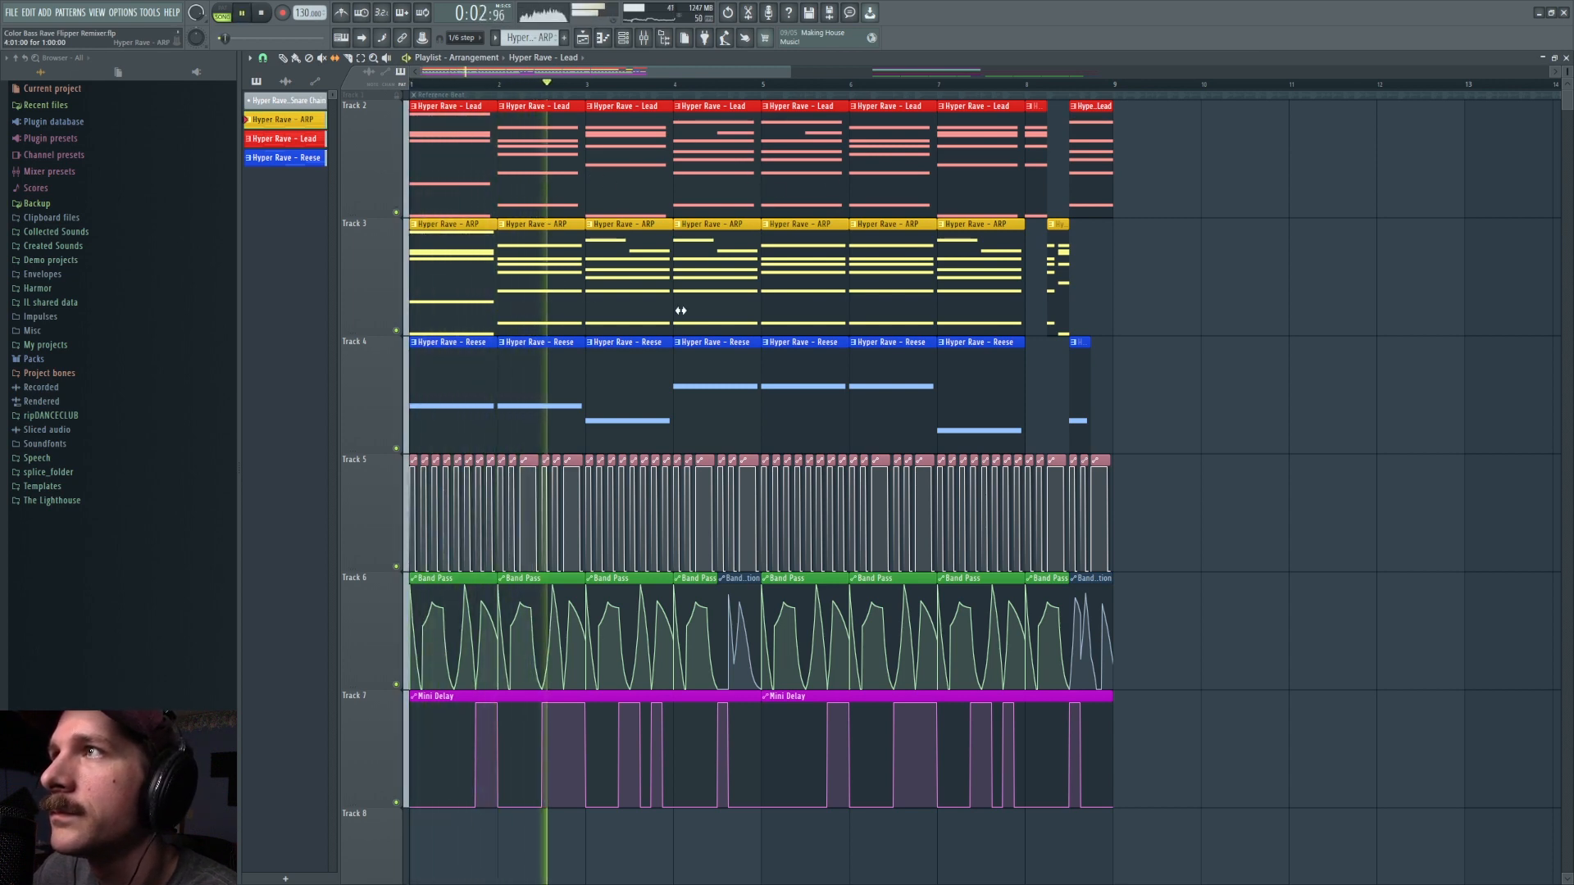
Step: Stop playback and slip the contents of the second Hyper Rave - ARP clip past its notes to leave it empty
key(space)
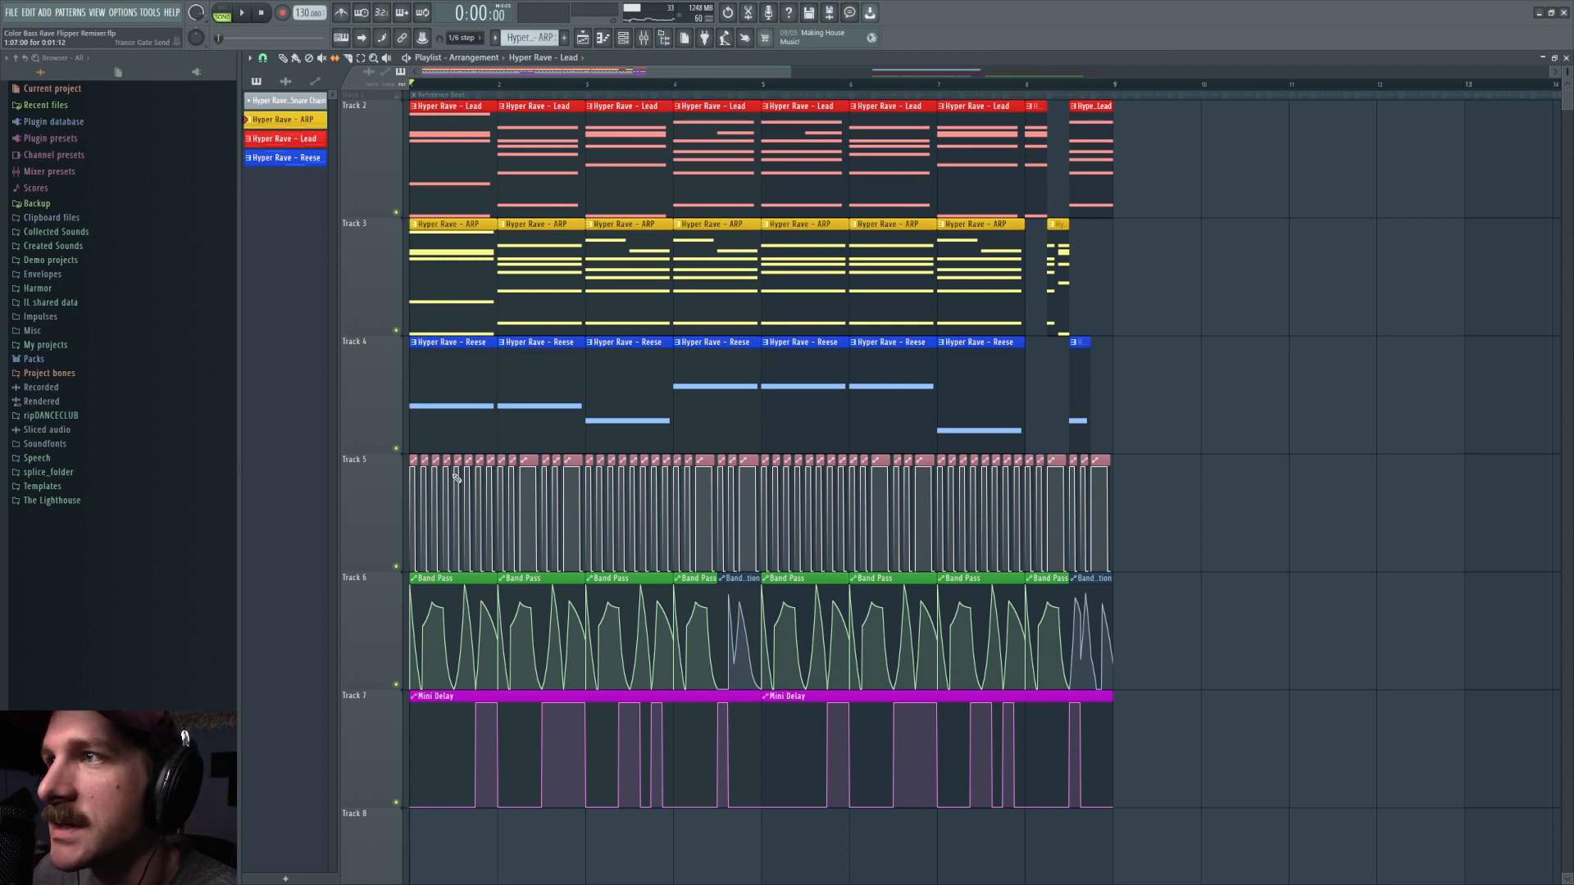
scroll(454, 417, up, 4)
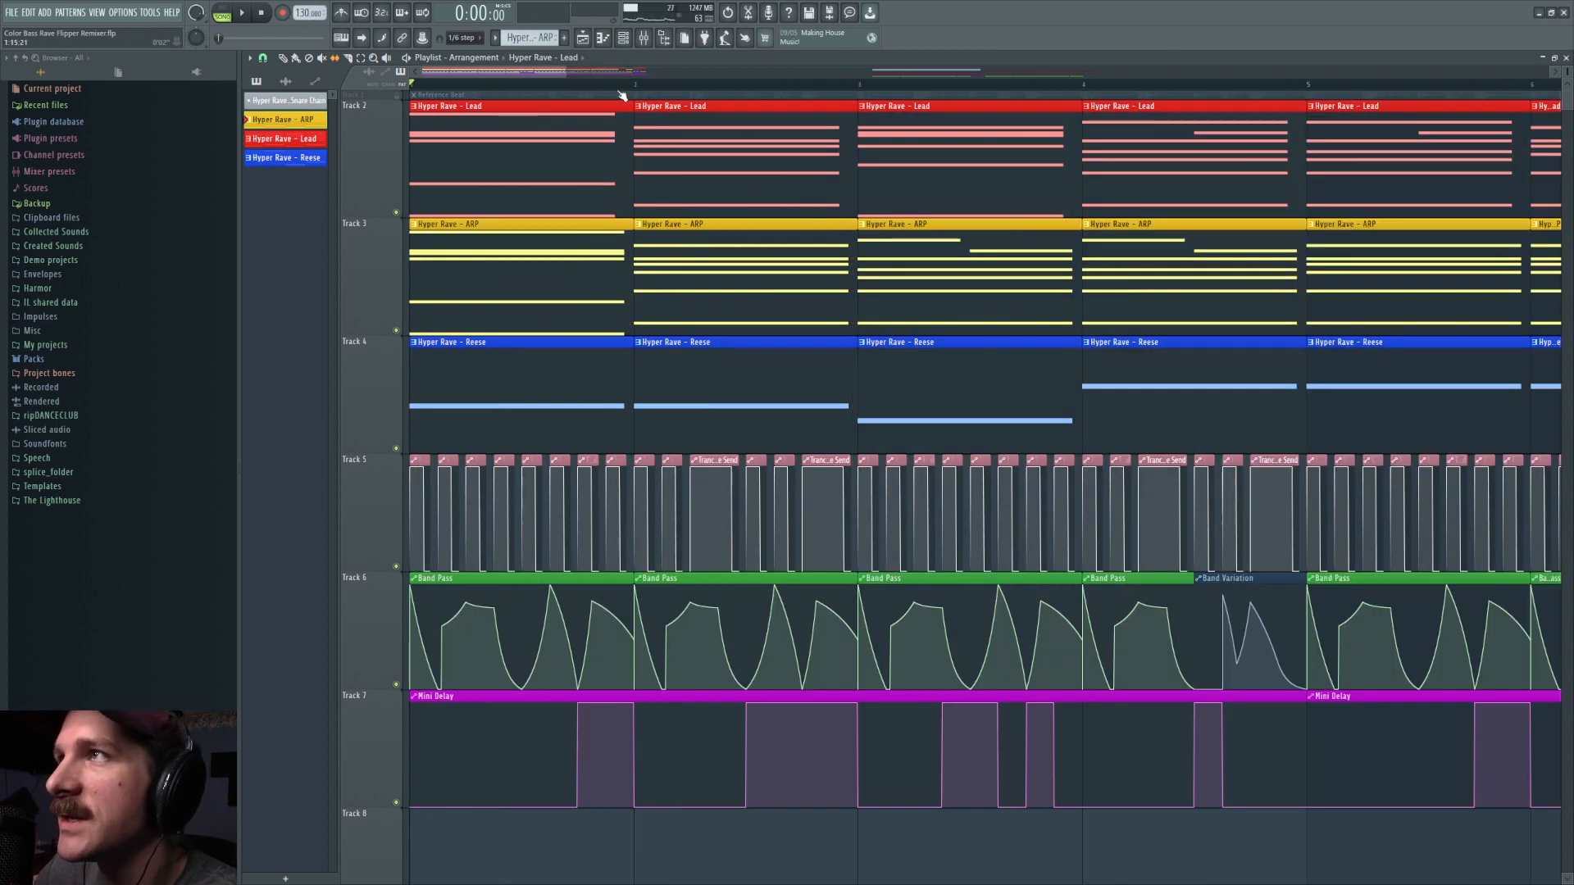
scroll(619, 90, down, 4)
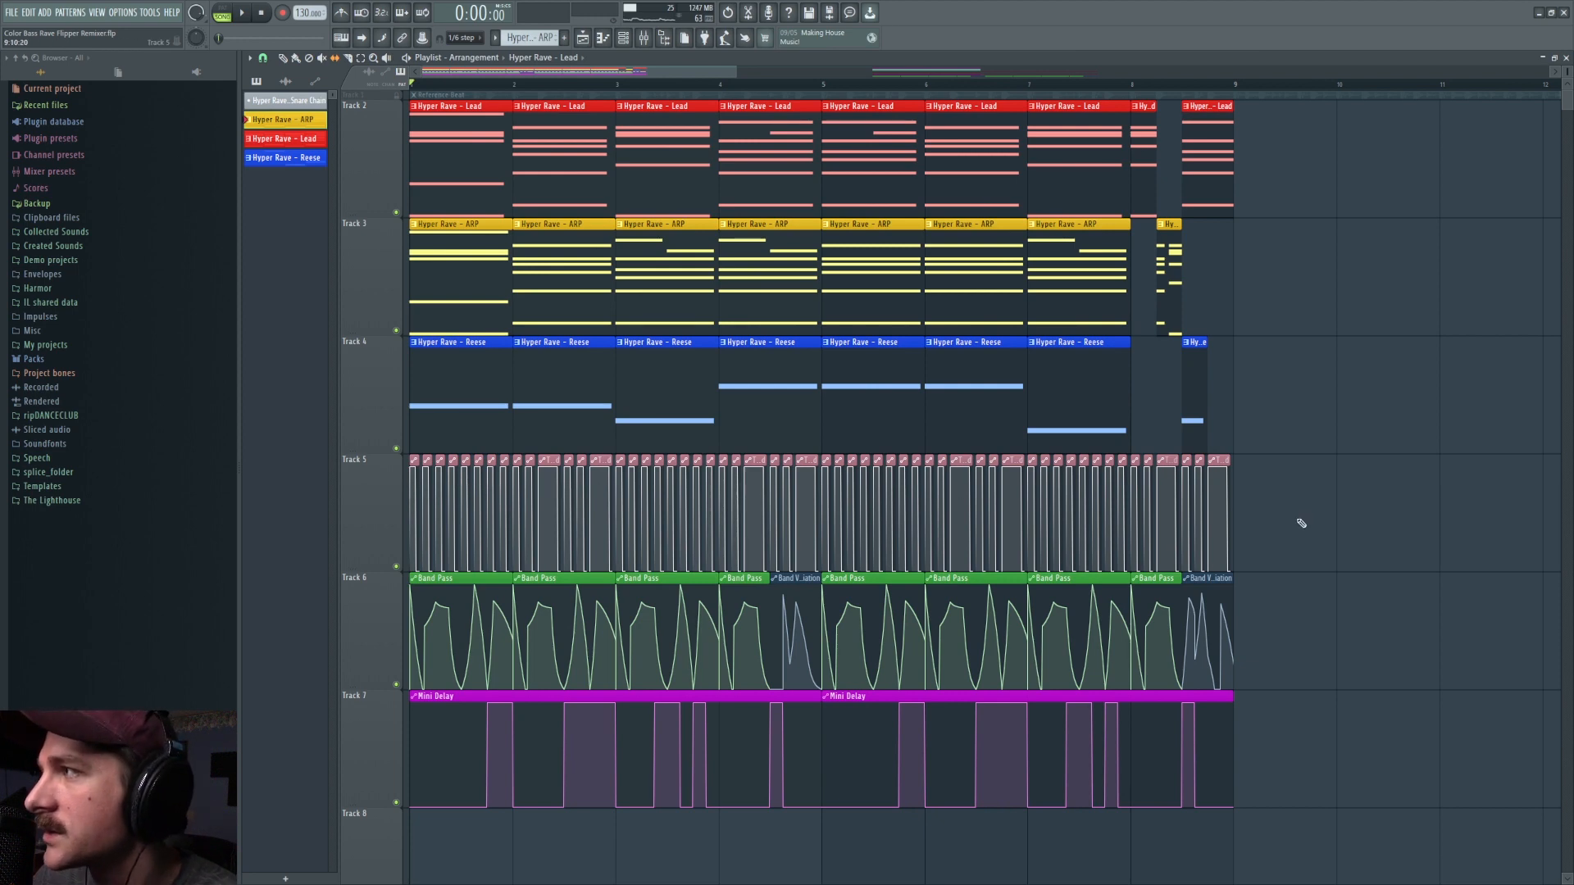
drag(583, 262, 277, 287)
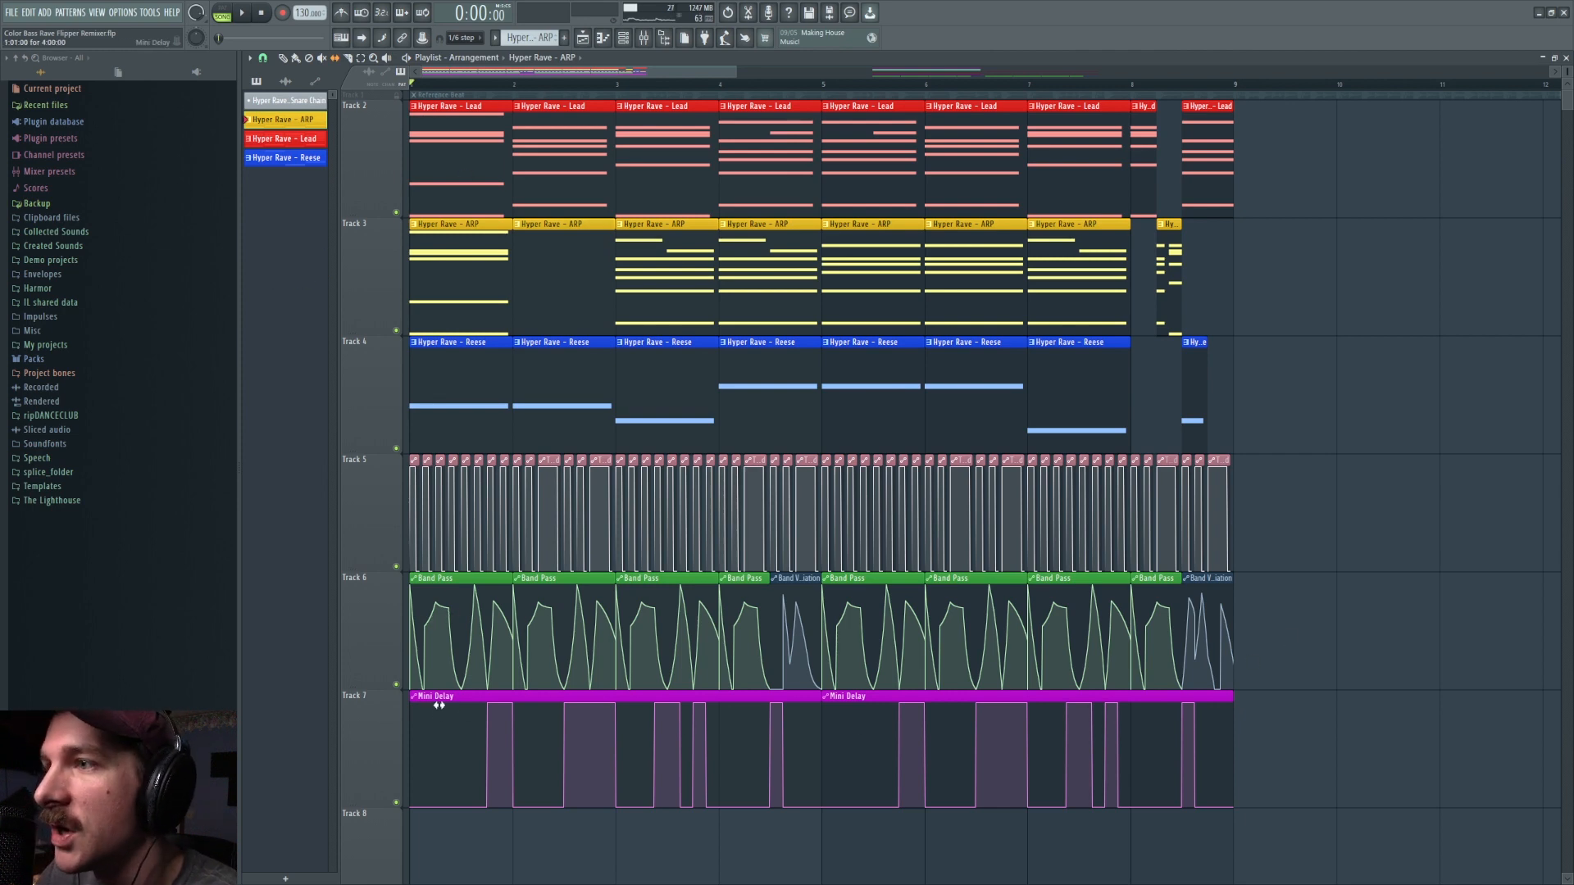
Step: Play the arrangement from the start to hear the opening bars with the slipped clips, and stop playback
scroll(468, 617, down, 1)
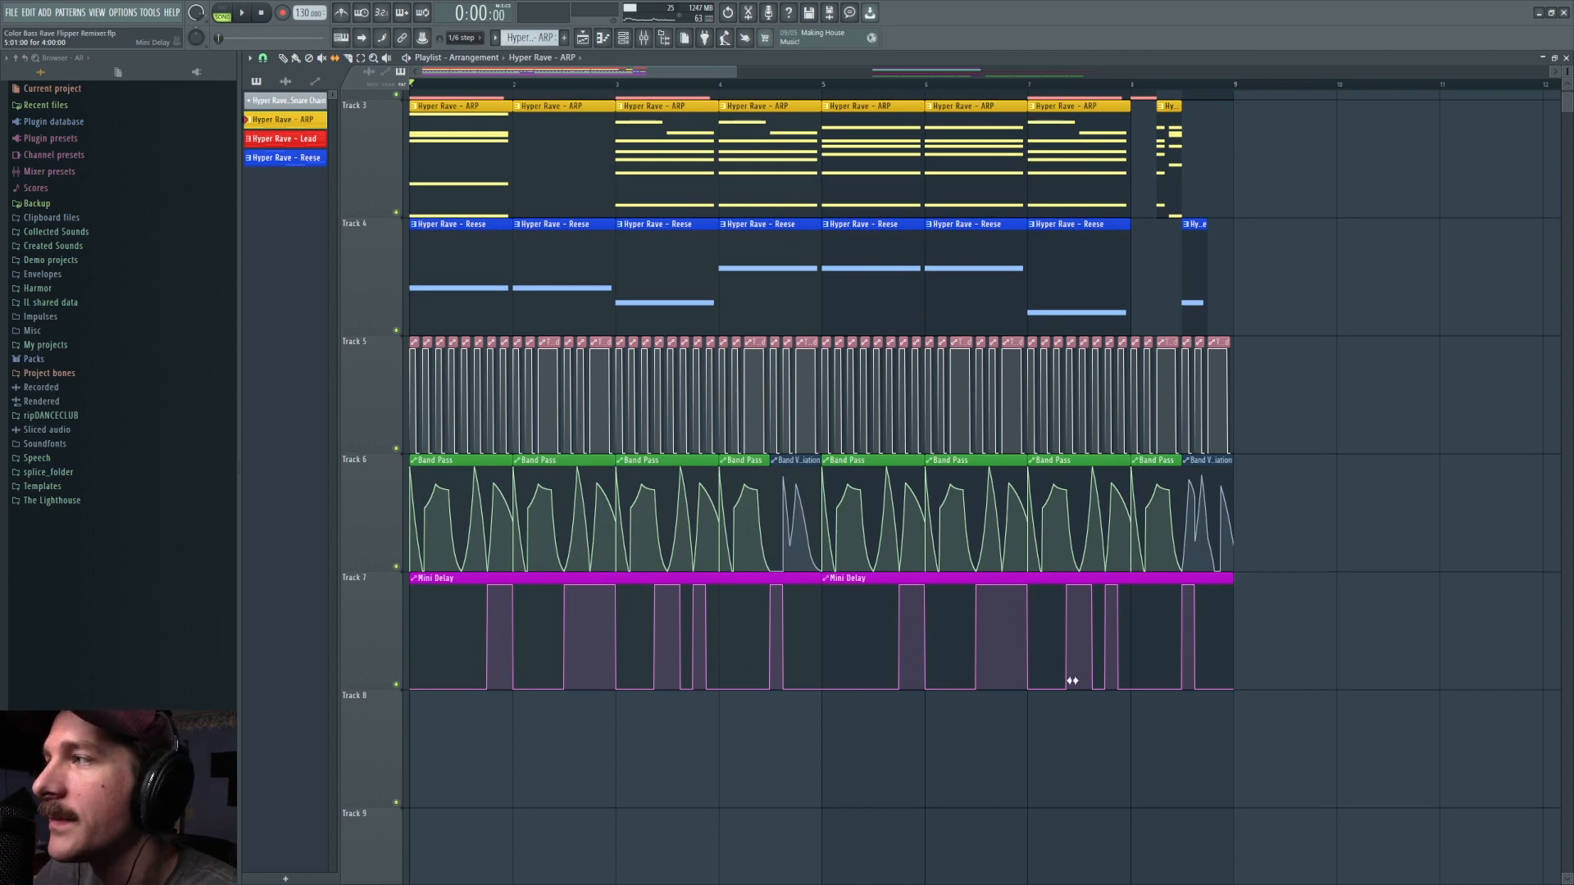
key(space)
scroll(525, 141, up, 1)
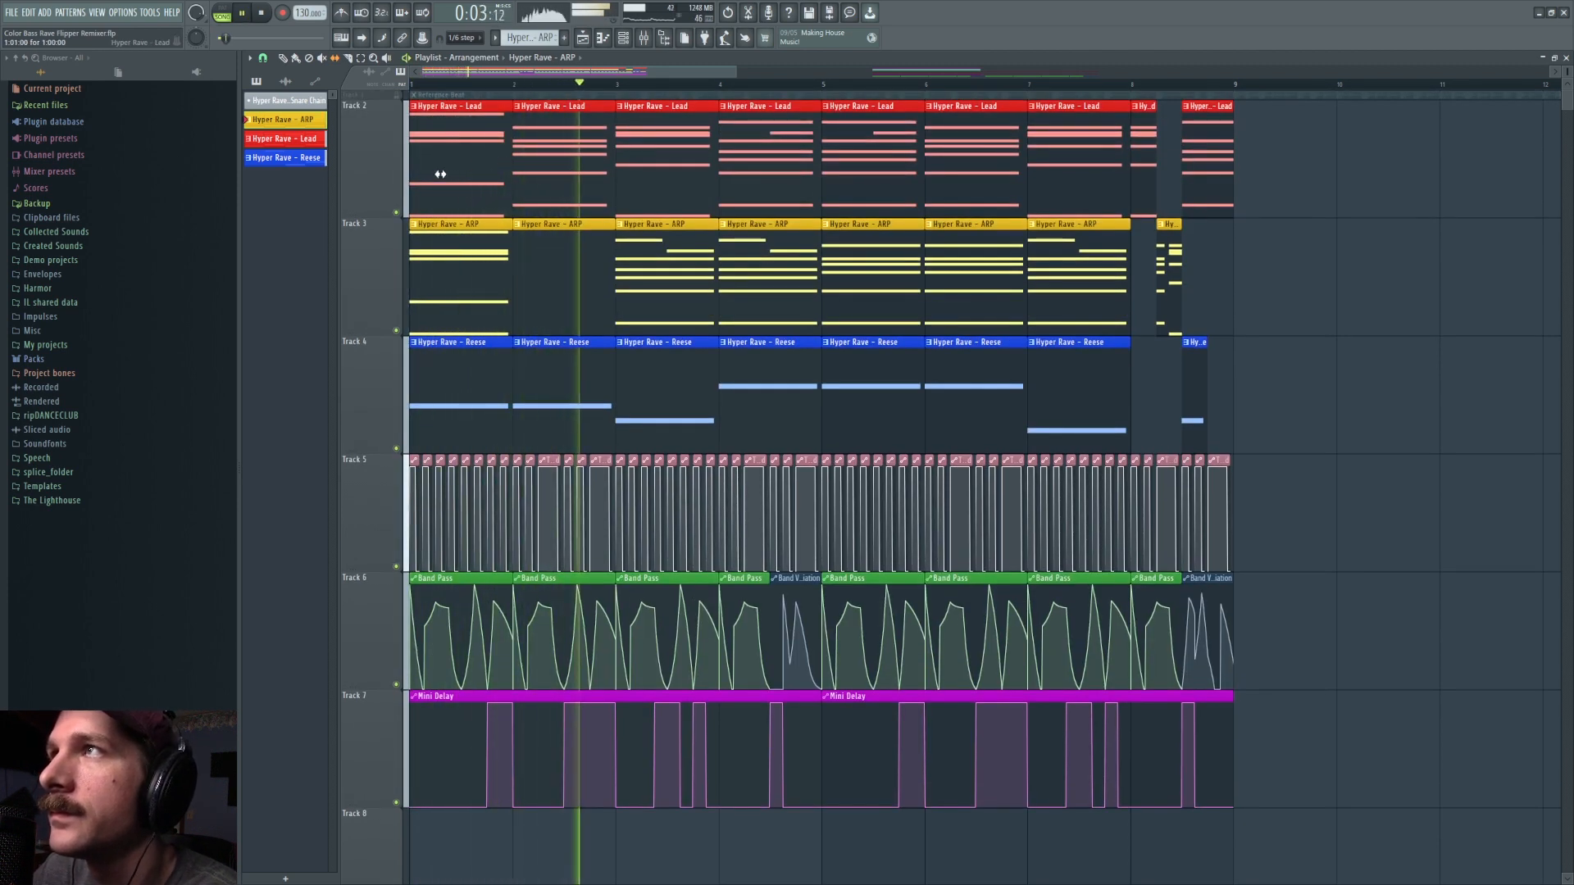
key(space)
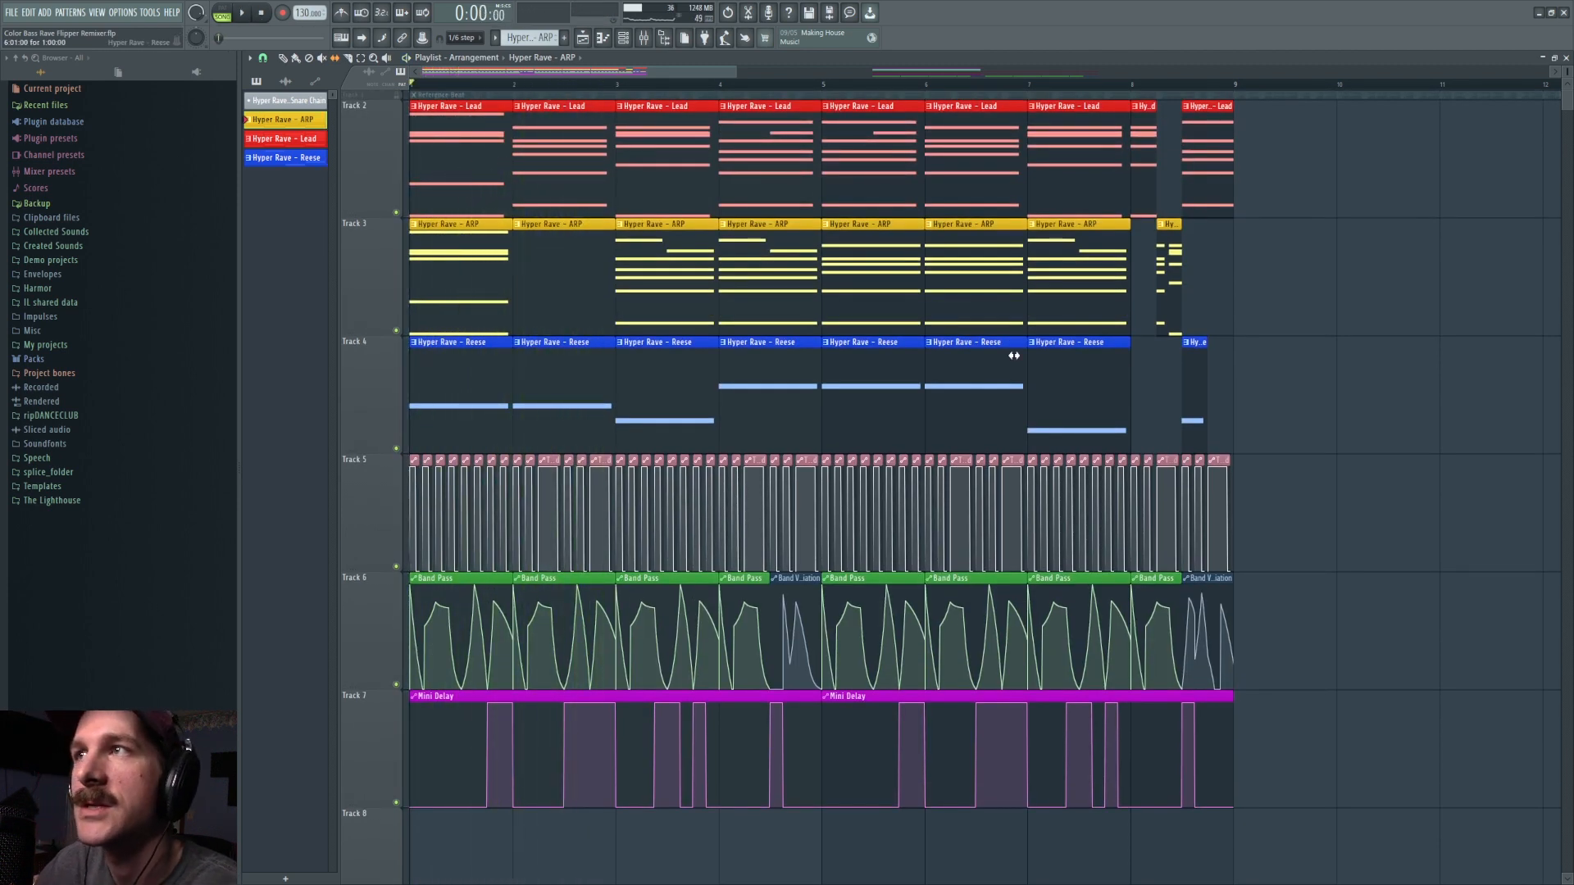